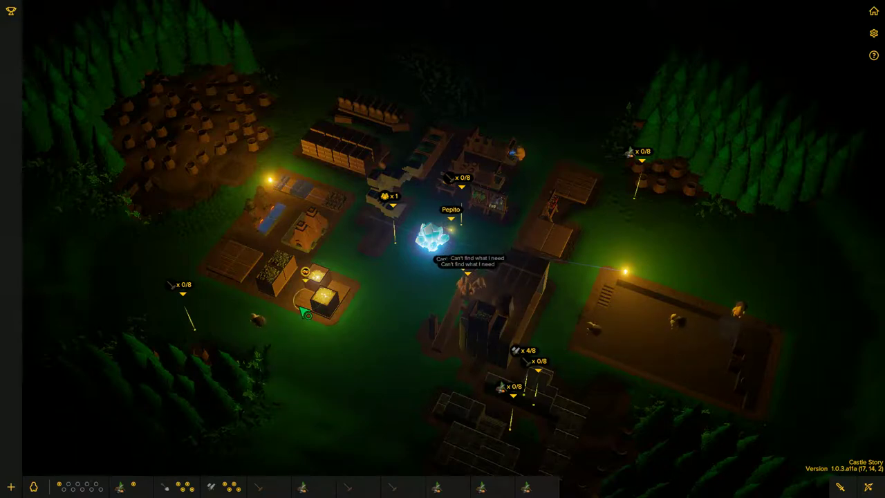
pyautogui.scroll(3)
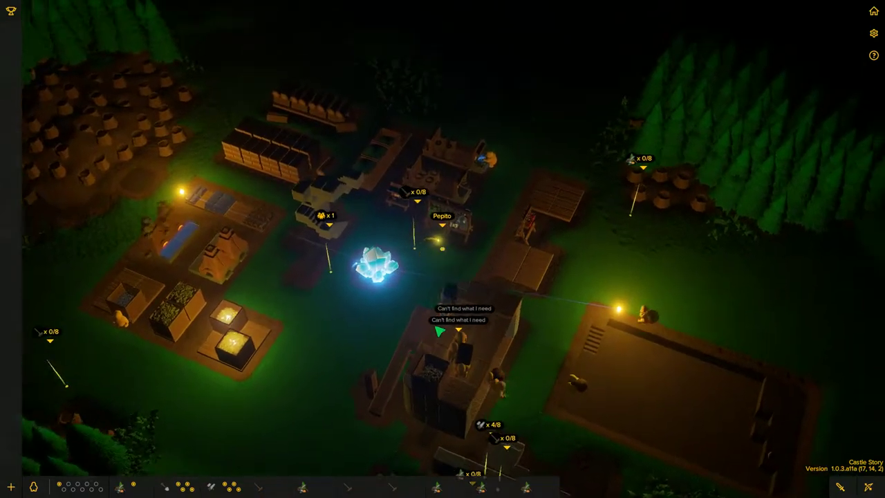
# Survey the night-time settlement, show the Score panel, and select the group by the wooden deck.
pyautogui.middleClick(430, 311)
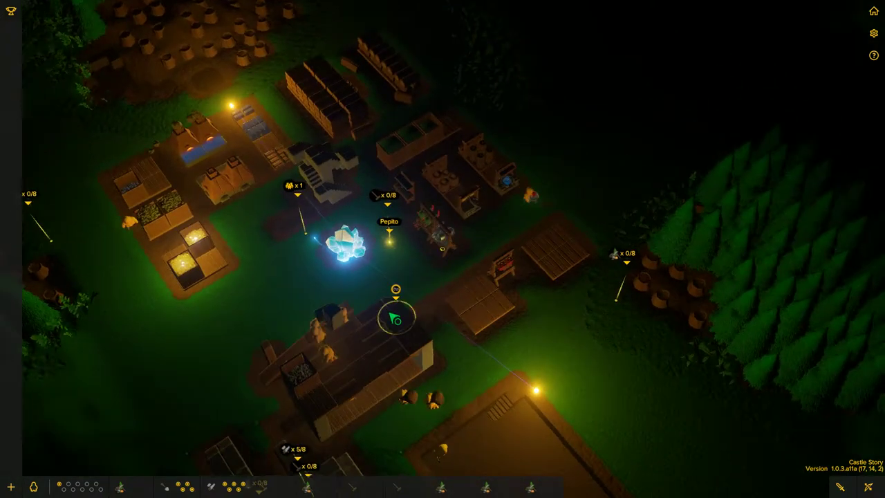
pyautogui.scroll(3)
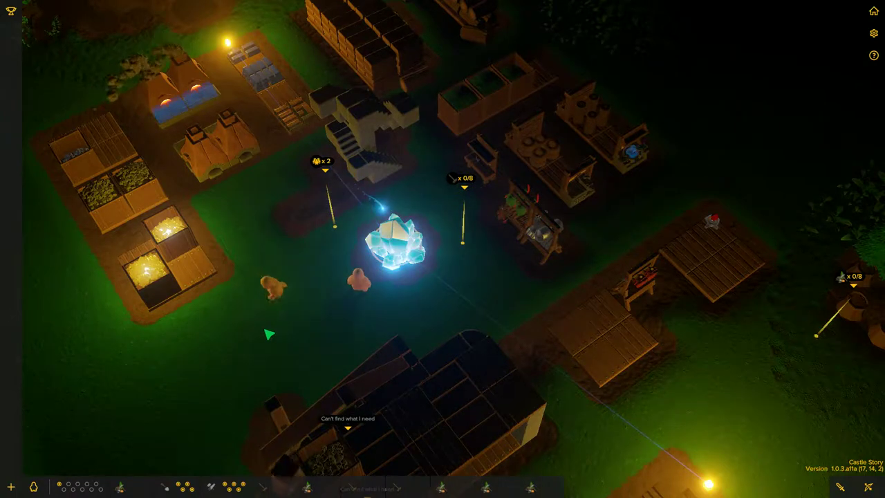
pyautogui.click(11, 10)
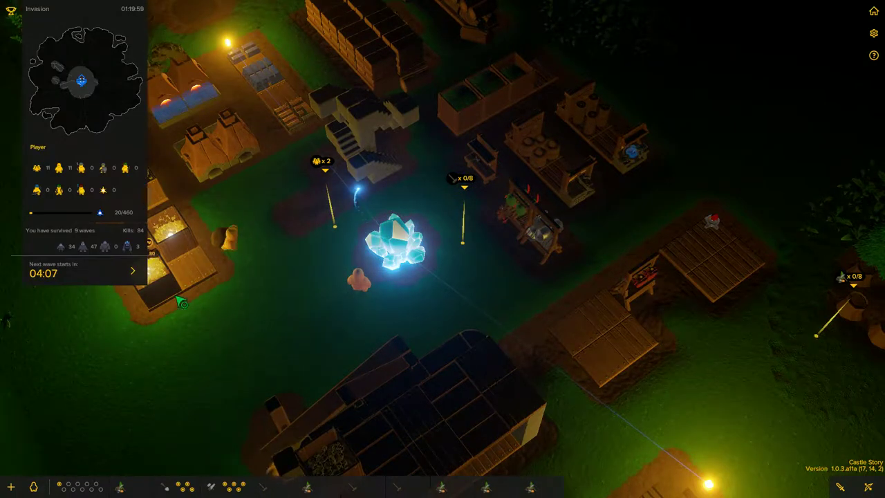
pyautogui.scroll(-3)
pyautogui.scroll(-3)
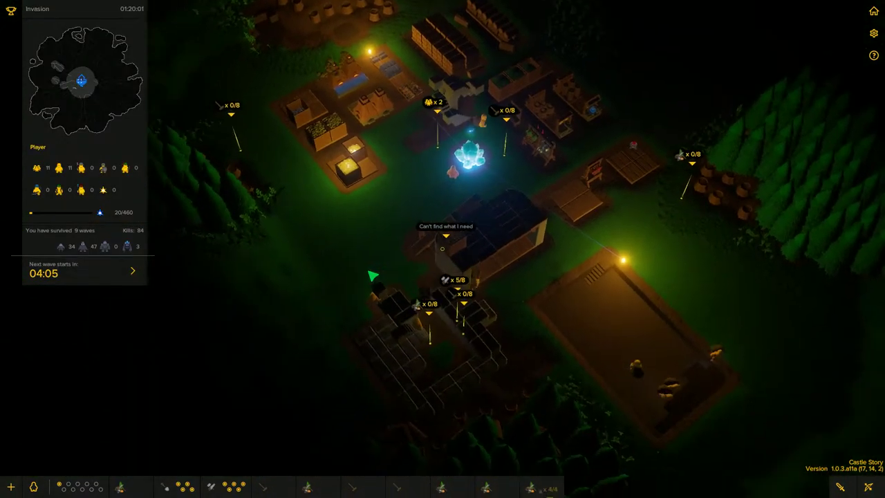
pyautogui.scroll(3)
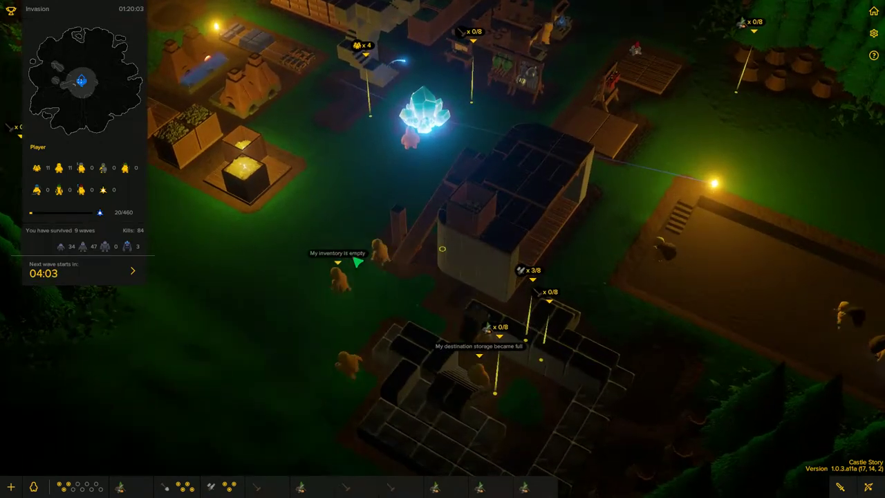
pyautogui.scroll(-3)
pyautogui.scroll(3)
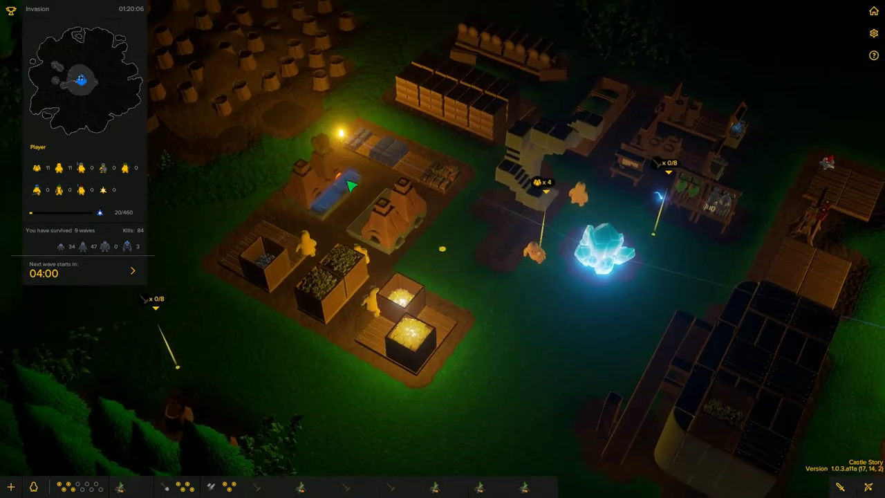
pyautogui.scroll(3)
pyautogui.scroll(3)
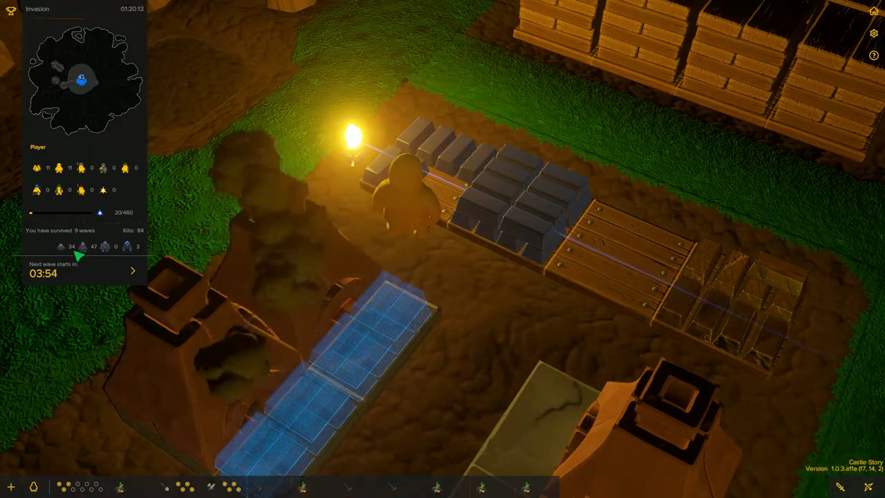
pyautogui.scroll(-3)
pyautogui.scroll(-3)
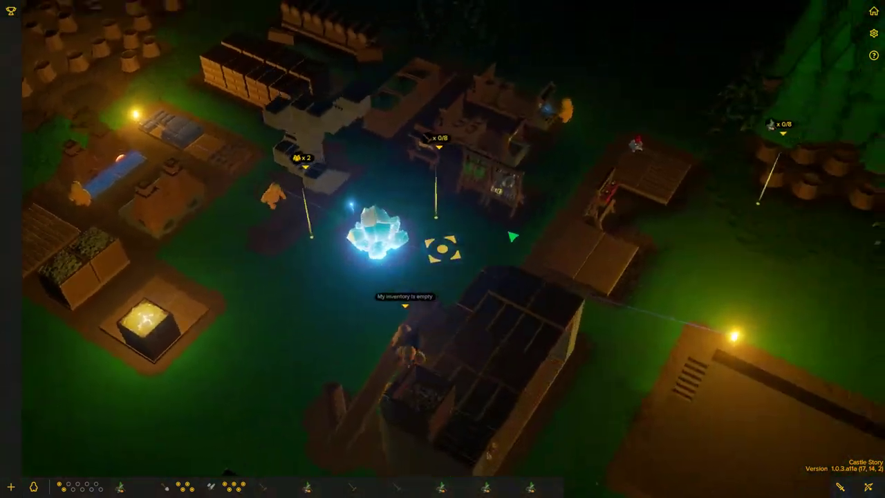
pyautogui.scroll(3)
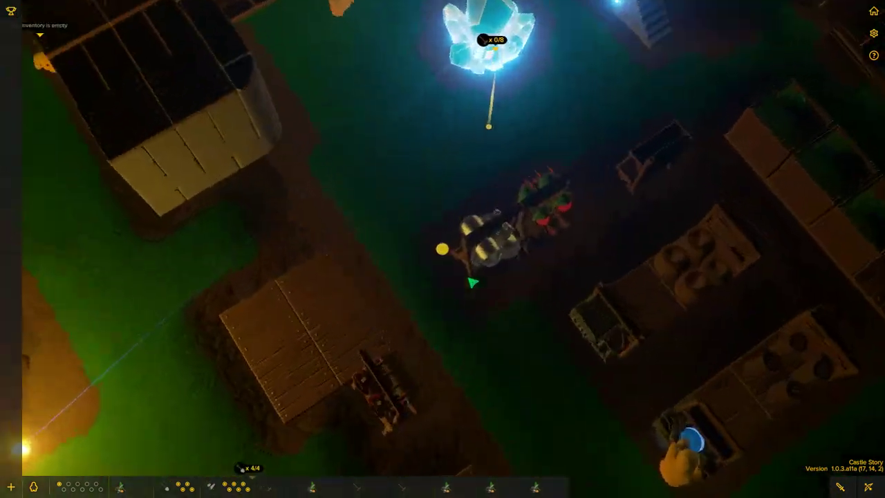
pyautogui.click(362, 387)
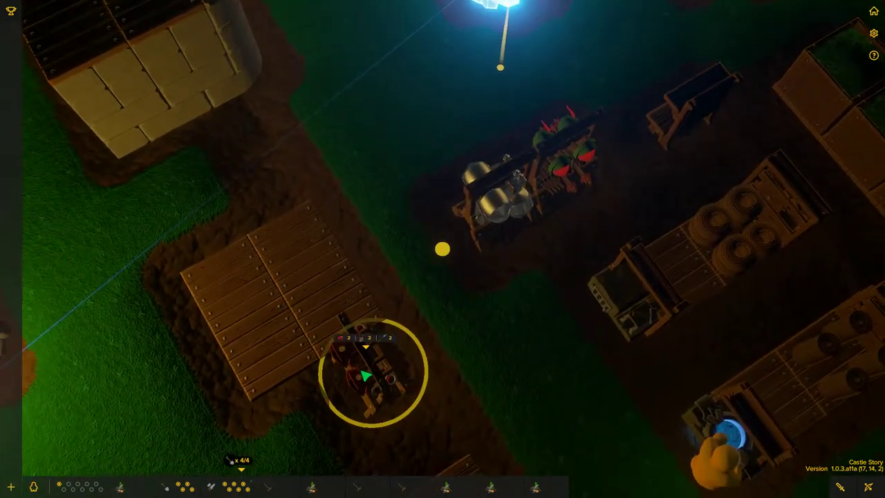
pyautogui.scroll(-3)
pyautogui.moveTo(442, 249); pyautogui.dragTo(484, 249)
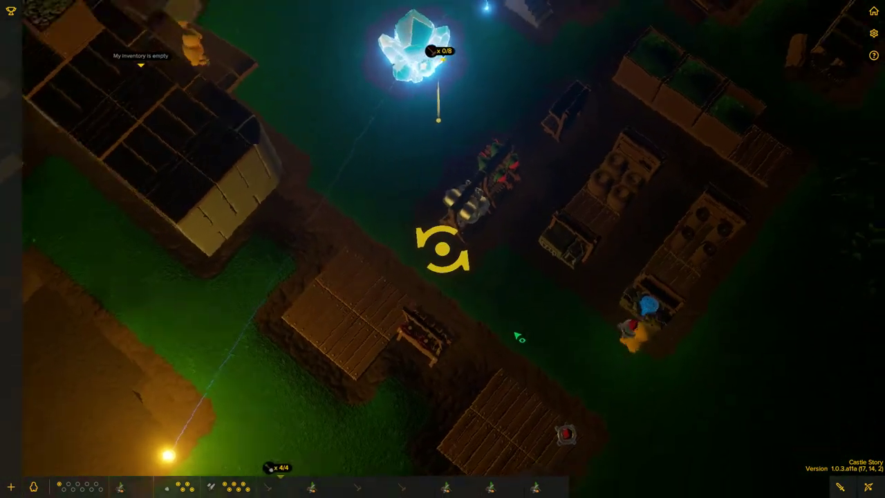
pyautogui.scroll(3)
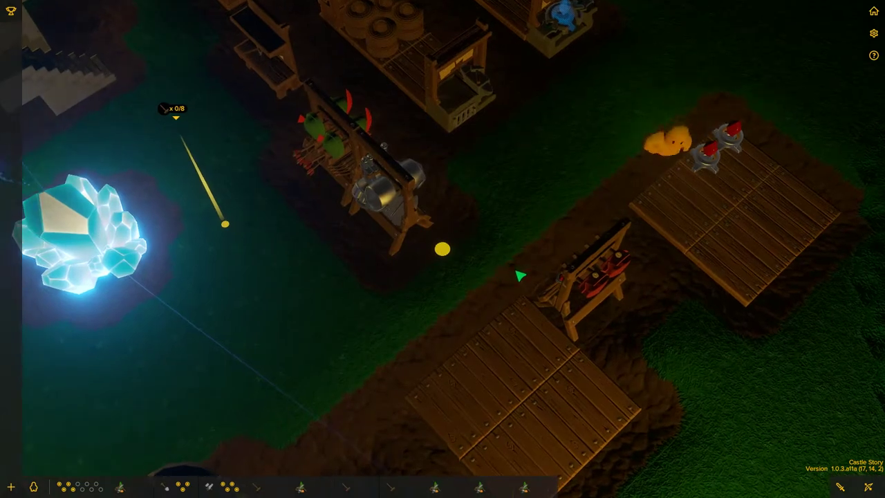
pyautogui.scroll(-3)
pyautogui.scroll(3)
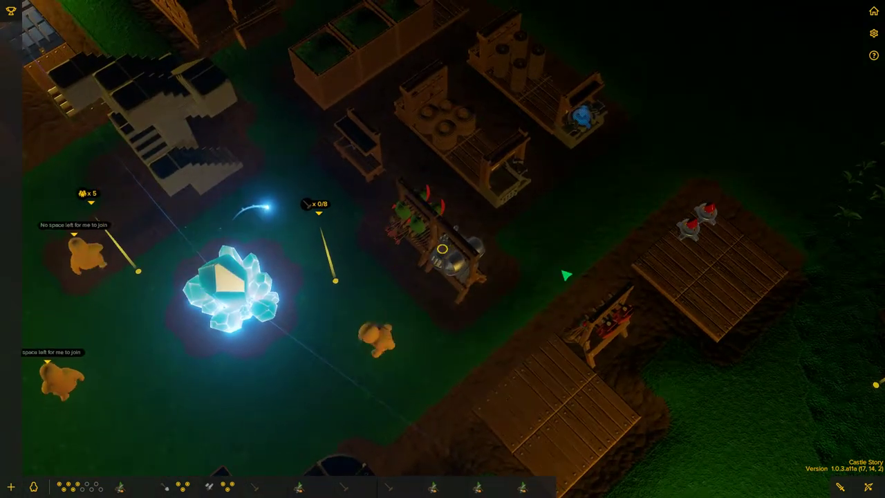
pyautogui.scroll(-3)
pyautogui.scroll(-3)
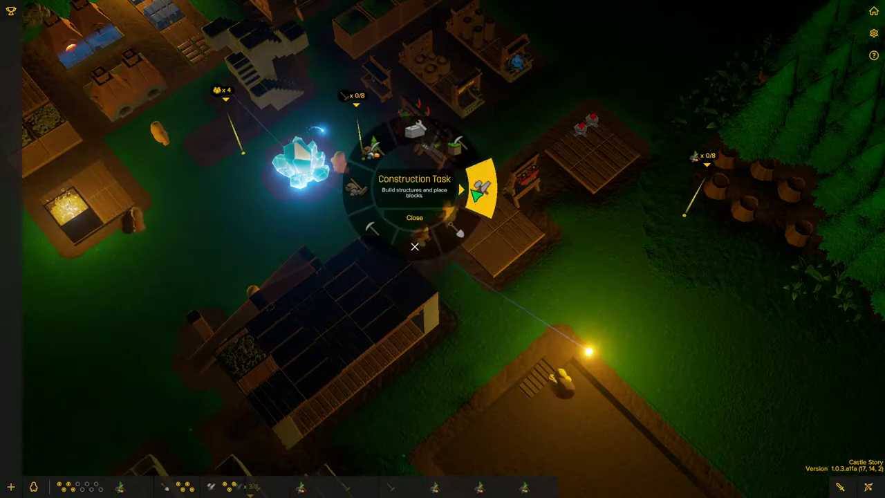
# Start a construction task with the storage shelf, then cancel back to the normal view.
pyautogui.click(481, 194)
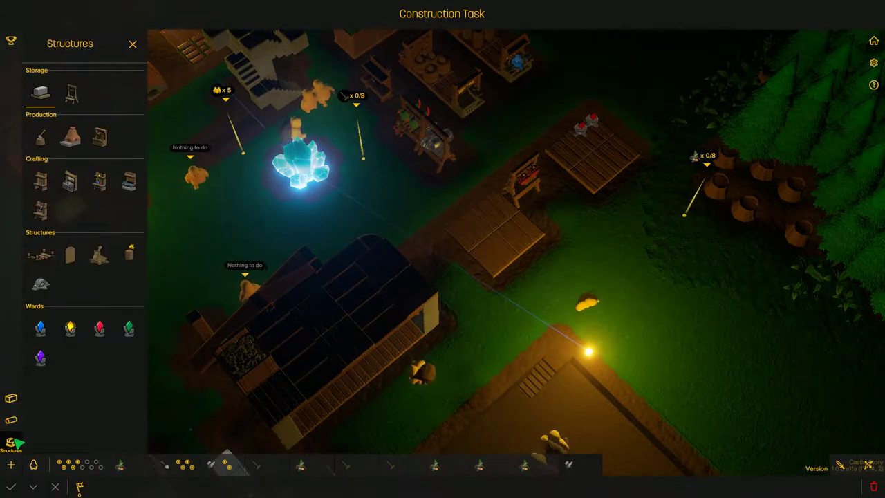
pyautogui.click(71, 94)
pyautogui.scroll(3)
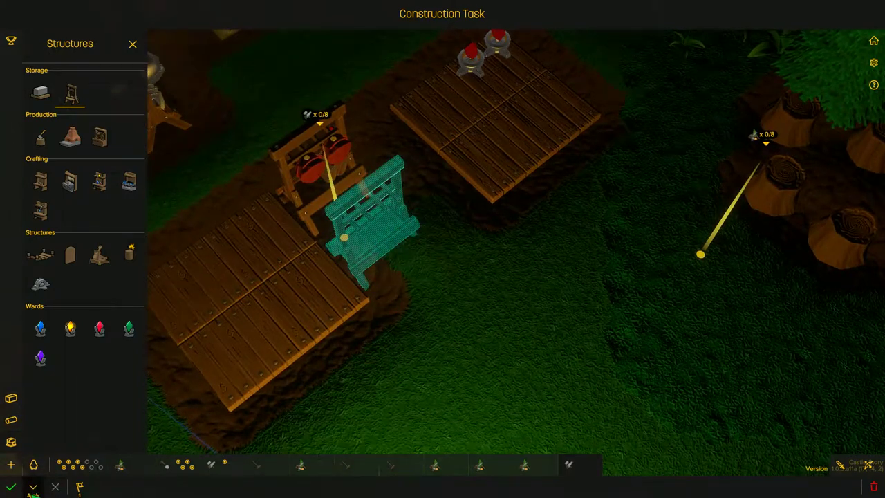
pyautogui.press('Escape')
pyautogui.scroll(-3)
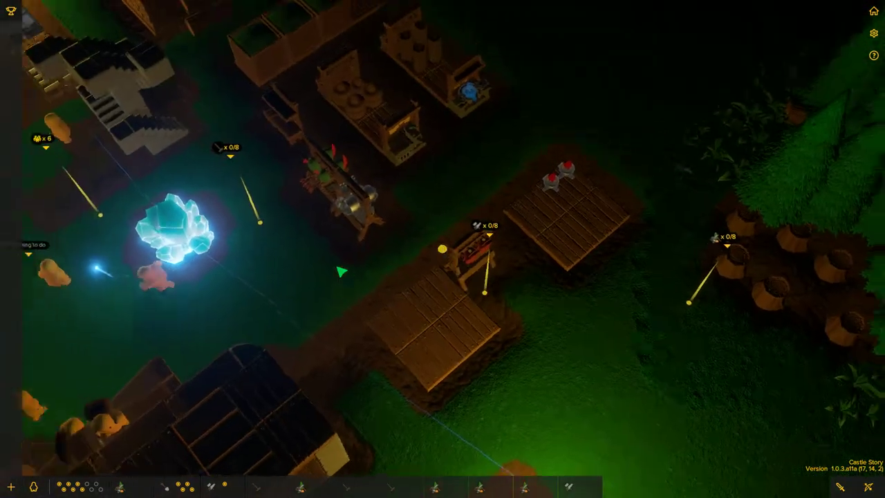
pyautogui.scroll(-3)
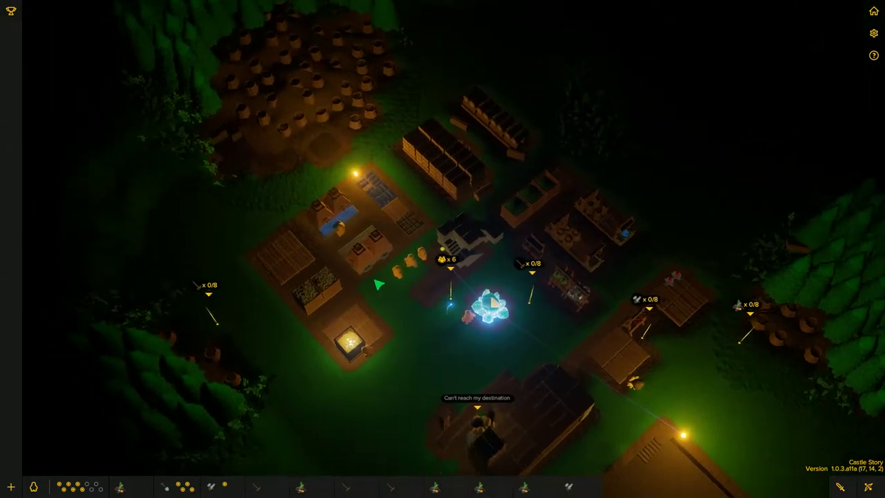
pyautogui.scroll(3)
pyautogui.scroll(3)
# Orbit the view around the castle and crystal and select the sawhorse workstation.
pyautogui.press('q')
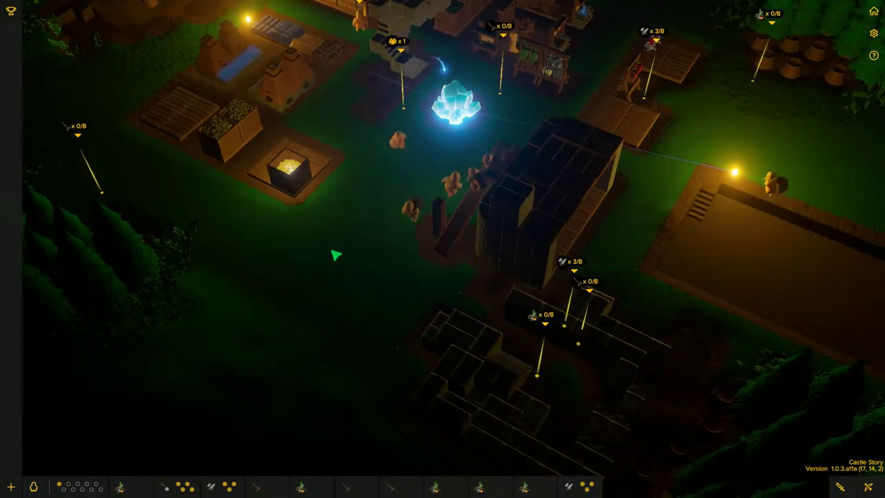
pyautogui.moveTo(335, 255); pyautogui.dragTo(472, 302)
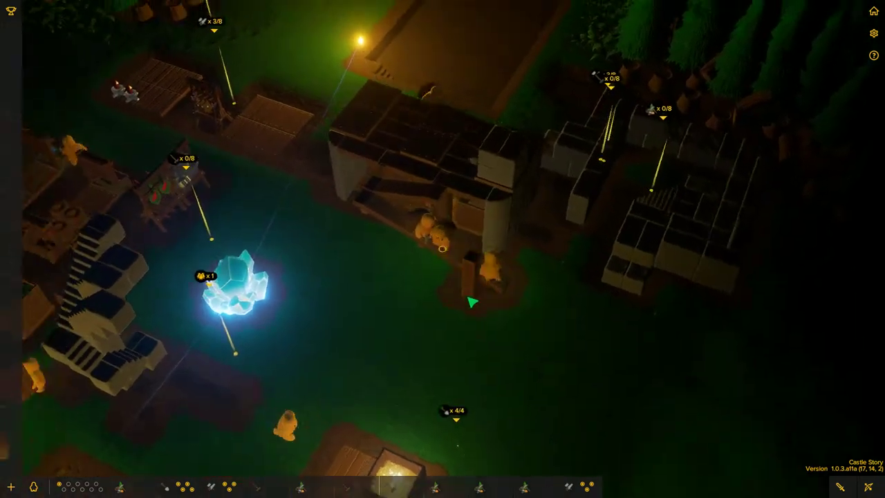
pyautogui.scroll(3)
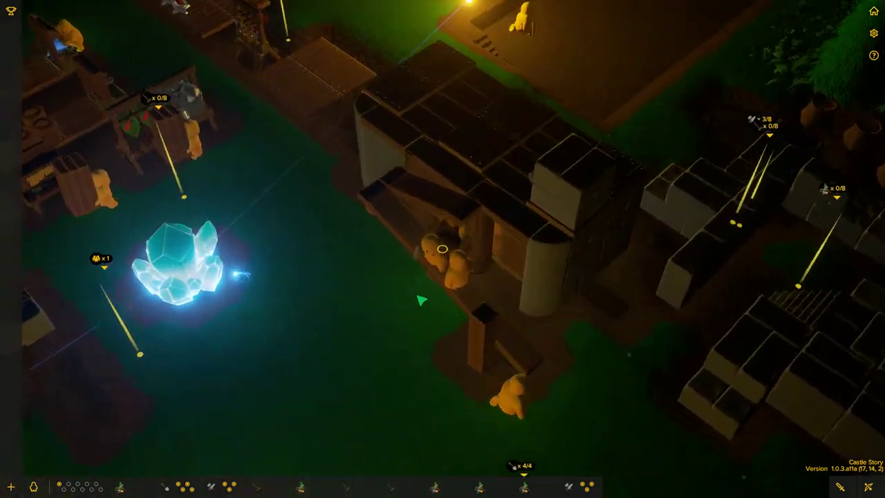
pyautogui.scroll(3)
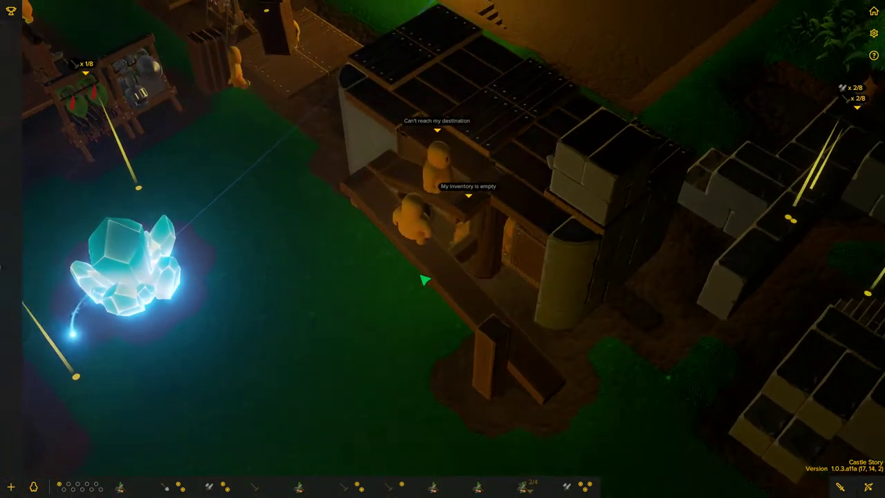
pyautogui.scroll(-3)
pyautogui.moveTo(429, 290); pyautogui.dragTo(429, 256)
pyautogui.scroll(-3)
pyautogui.scroll(-3)
pyautogui.scroll(-3)
pyautogui.scroll(3)
pyautogui.scroll(-3)
pyautogui.moveTo(546, 252); pyautogui.dragTo(518, 277)
pyautogui.scroll(3)
pyautogui.click(681, 318)
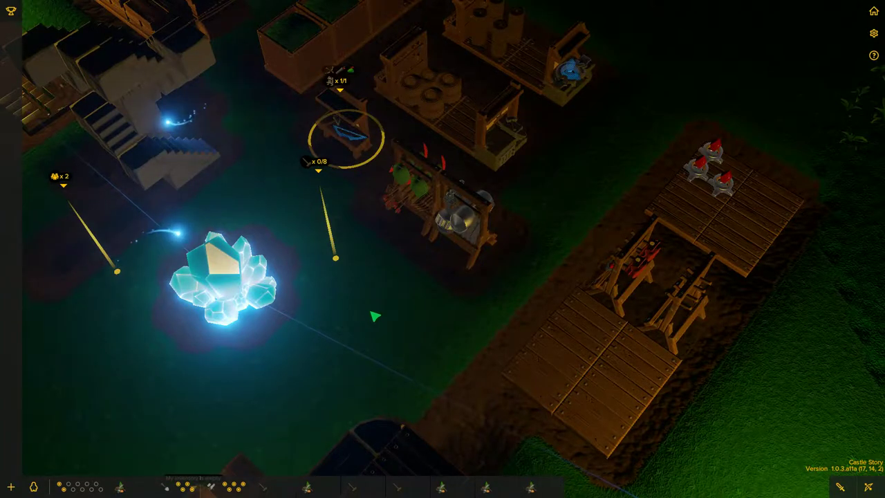
pyautogui.scroll(-3)
pyautogui.scroll(3)
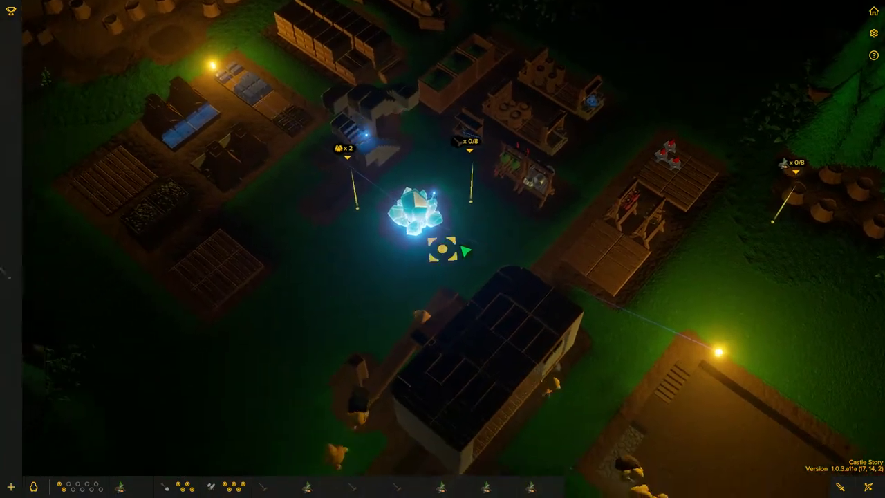
pyautogui.scroll(-3)
pyautogui.scroll(3)
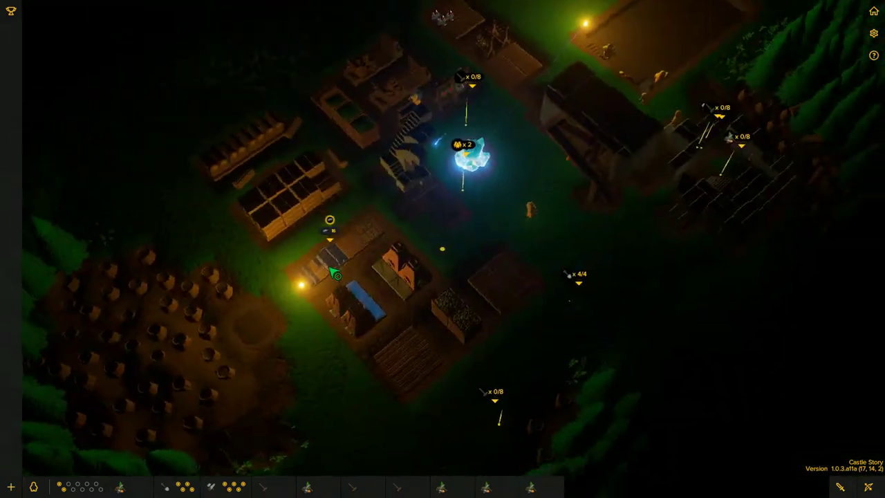
pyautogui.scroll(-3)
pyautogui.scroll(3)
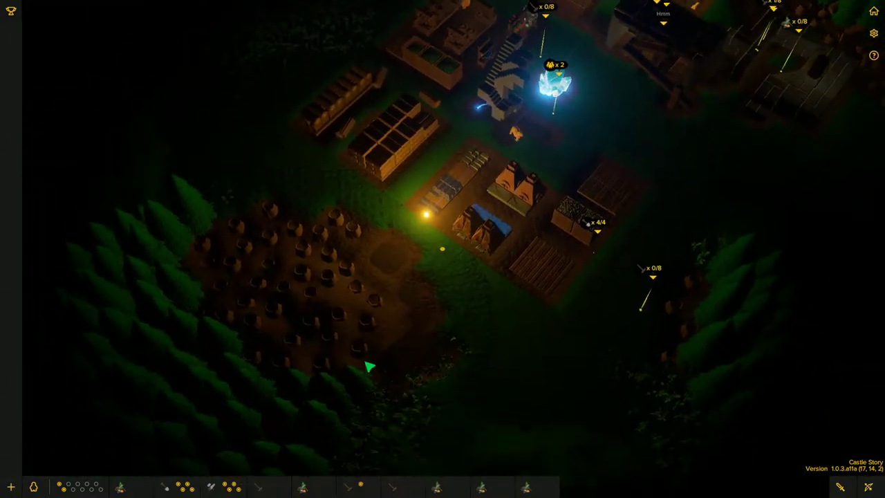
# Pan toward the forest edge, briefly start and leave a cleanup task, and swing the view across the settlement.
pyautogui.moveTo(367, 370); pyautogui.dragTo(425, 346)
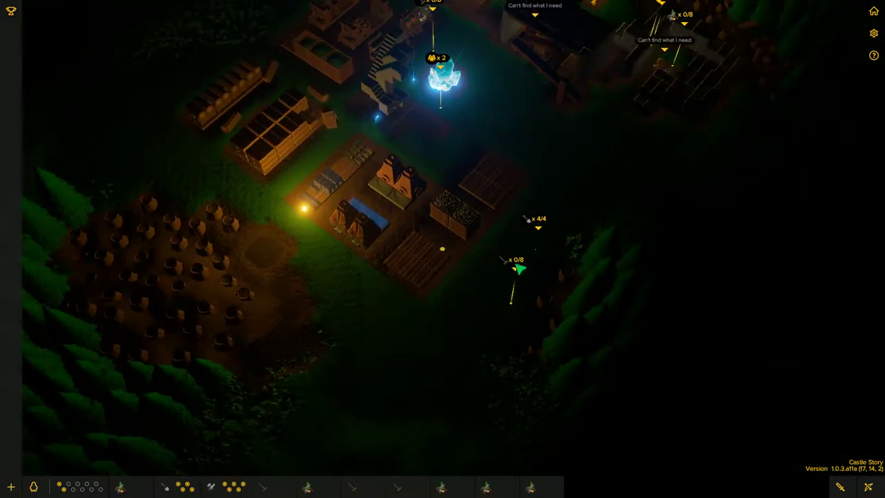
pyautogui.press('c')
pyautogui.click(872, 490)
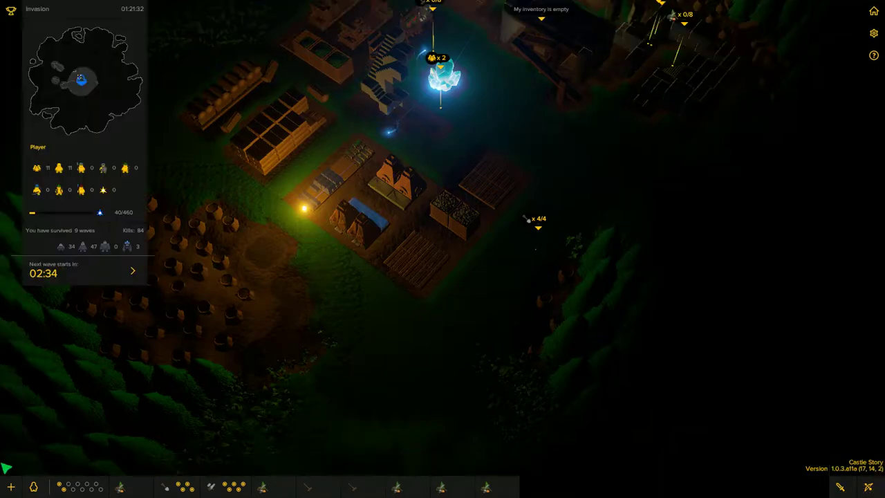
pyautogui.scroll(3)
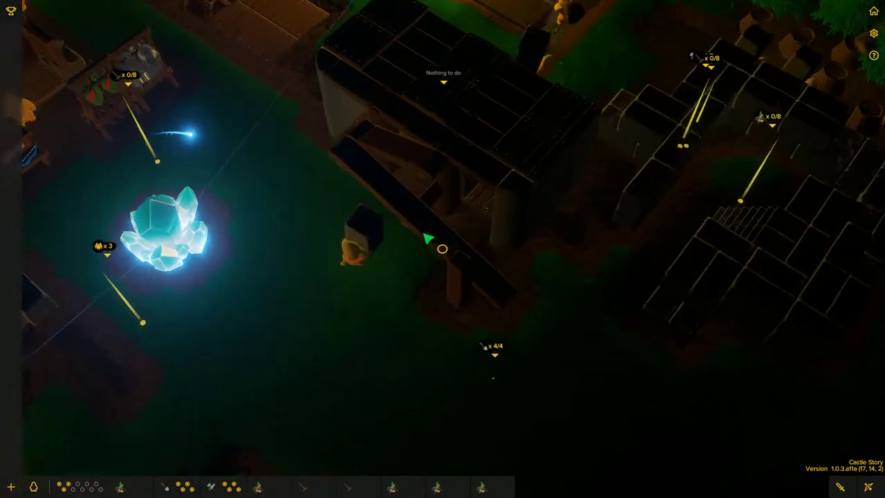
pyautogui.press('e')
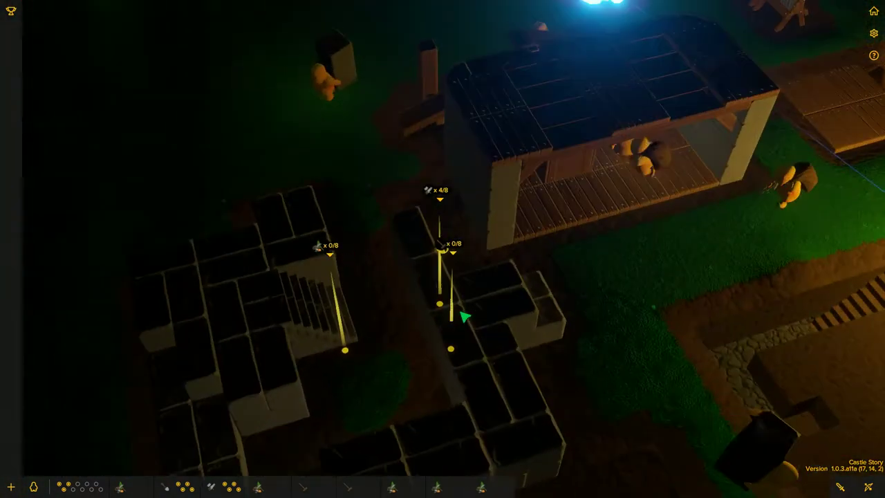
pyautogui.moveTo(442, 259); pyautogui.dragTo(399, 282)
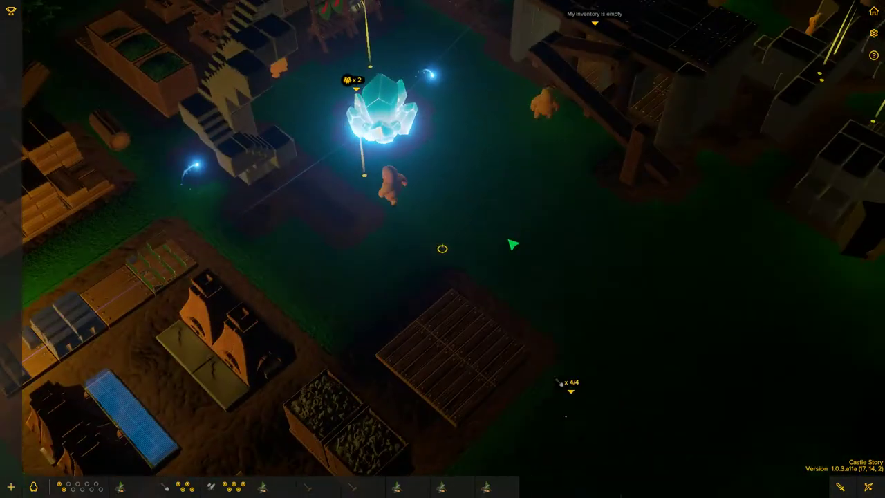
# Plan a yellow ward from Structures beside the crystal in a new construction task.
pyautogui.rightClick(400, 282)
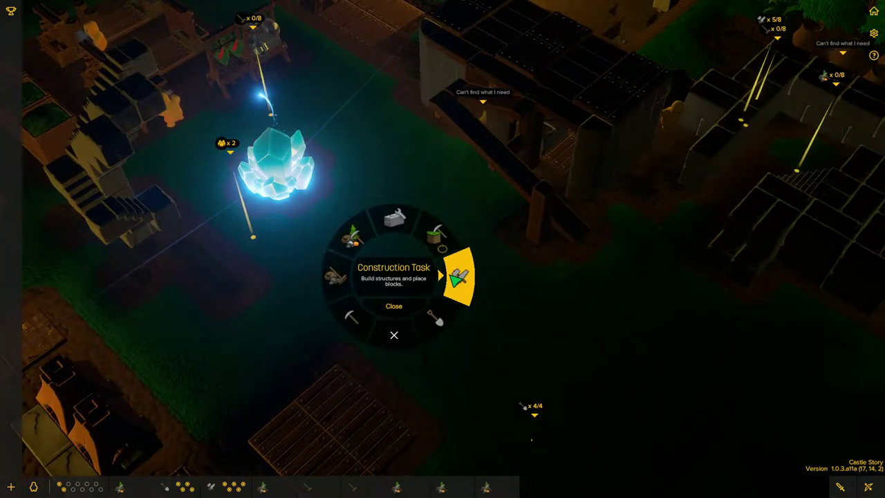
pyautogui.click(459, 276)
pyautogui.click(12, 442)
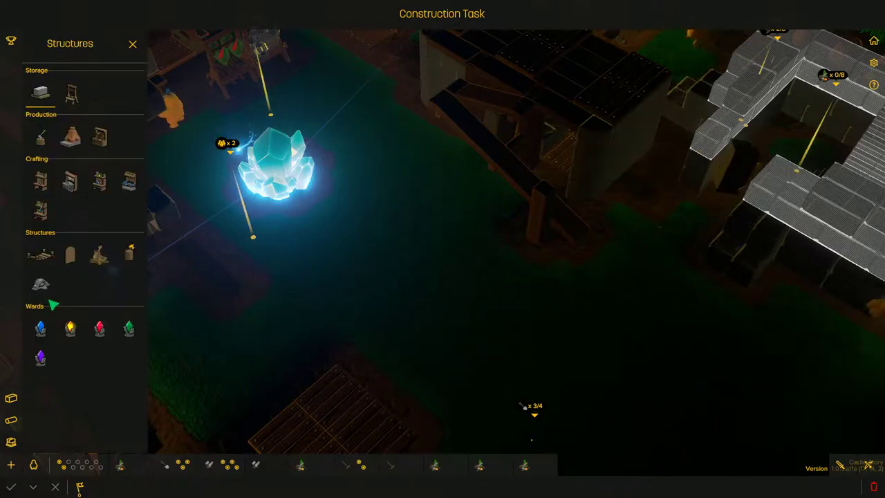
pyautogui.click(70, 329)
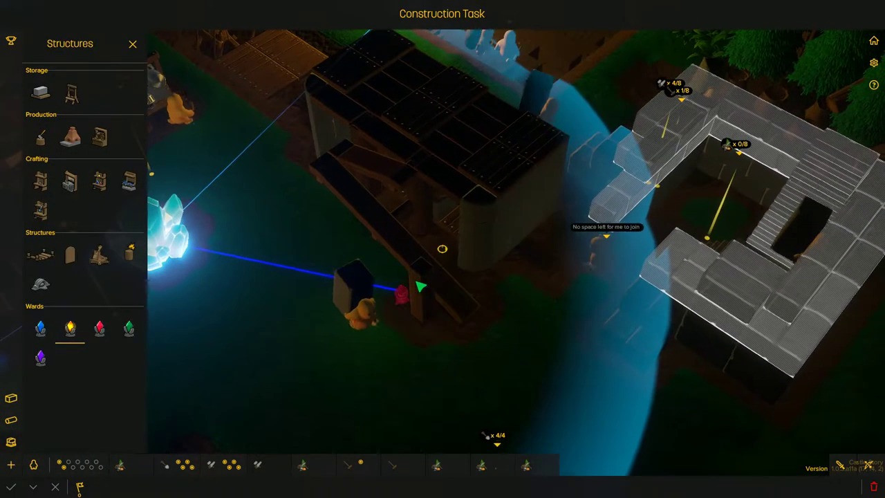
pyautogui.press('q')
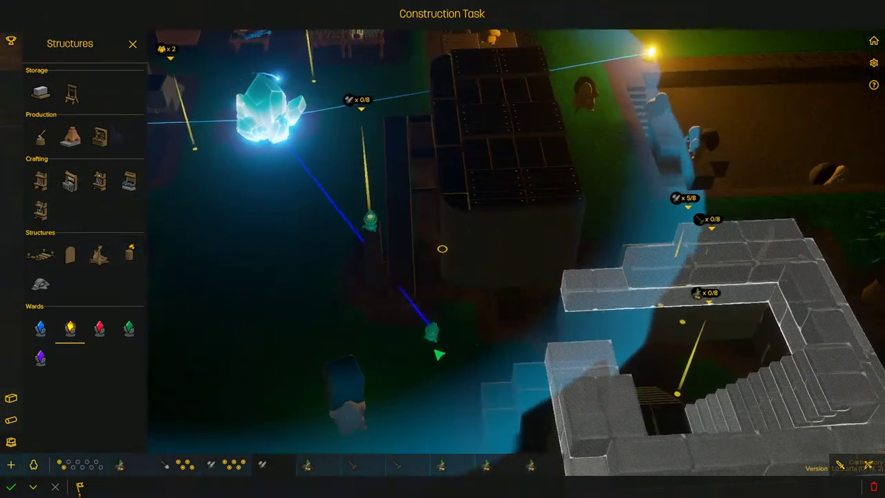
pyautogui.click(37, 486)
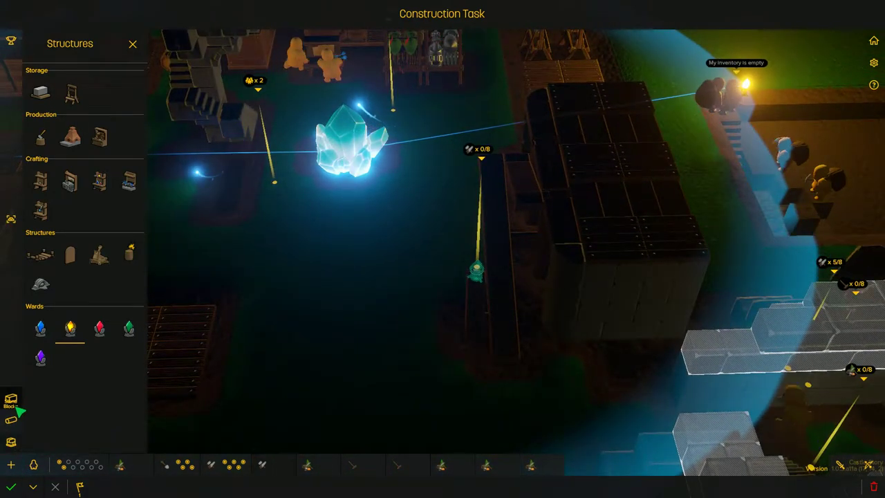
# Choose the tall stone pillar piece from Stone Blocks and angle the view over the crystal.
pyautogui.click(11, 399)
pyautogui.click(40, 165)
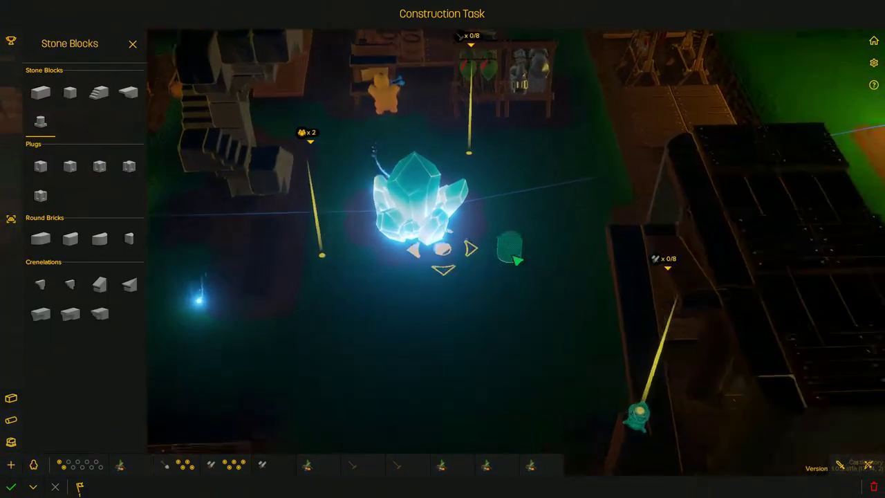
pyautogui.press('q')
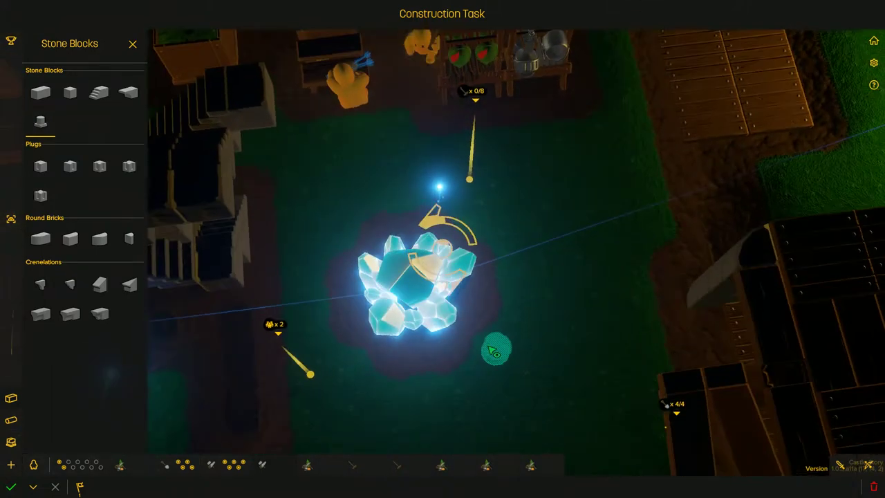
pyautogui.scroll(3)
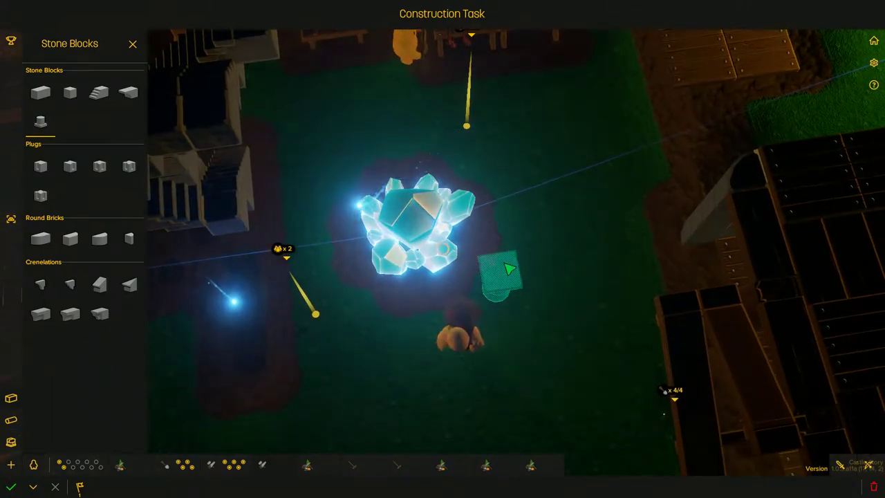
pyautogui.press('e')
pyautogui.press('q')
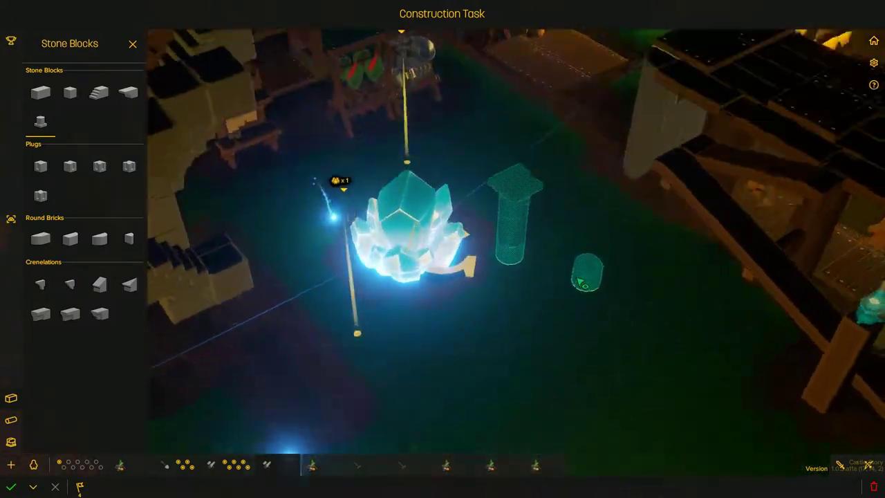
# Raise four full-height pillar columns with wards around the crystal and confirm them for building.
pyautogui.moveTo(390, 330); pyautogui.dragTo(401, 290)
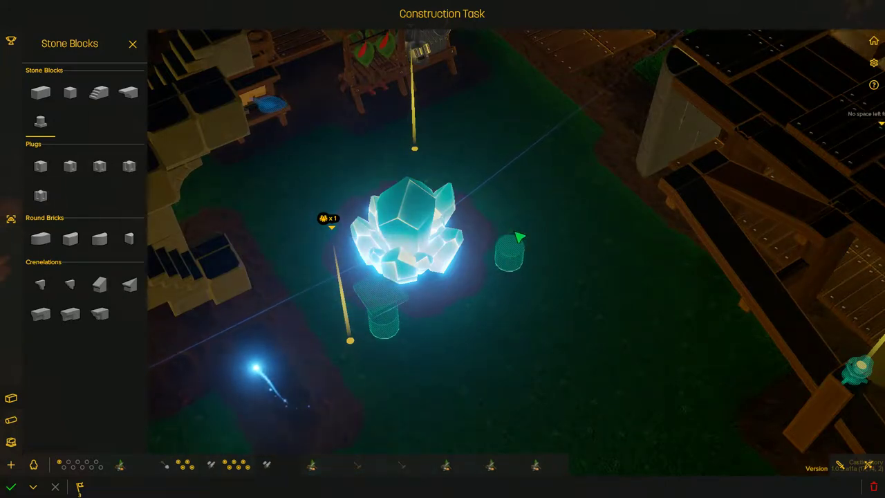
pyautogui.press('q')
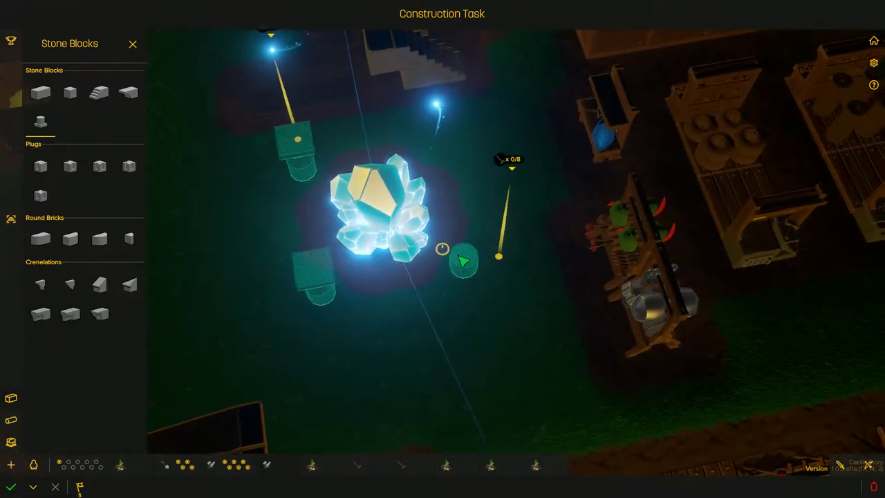
pyautogui.press('q')
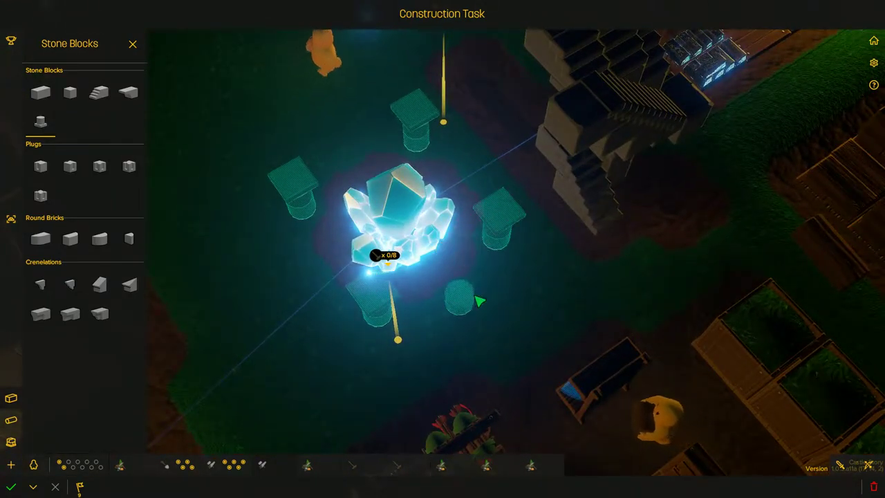
pyautogui.press('q')
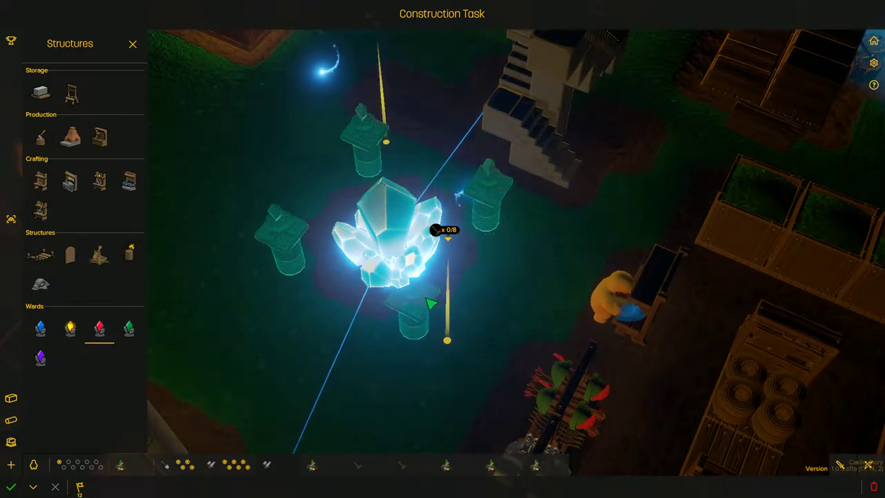
pyautogui.press('q')
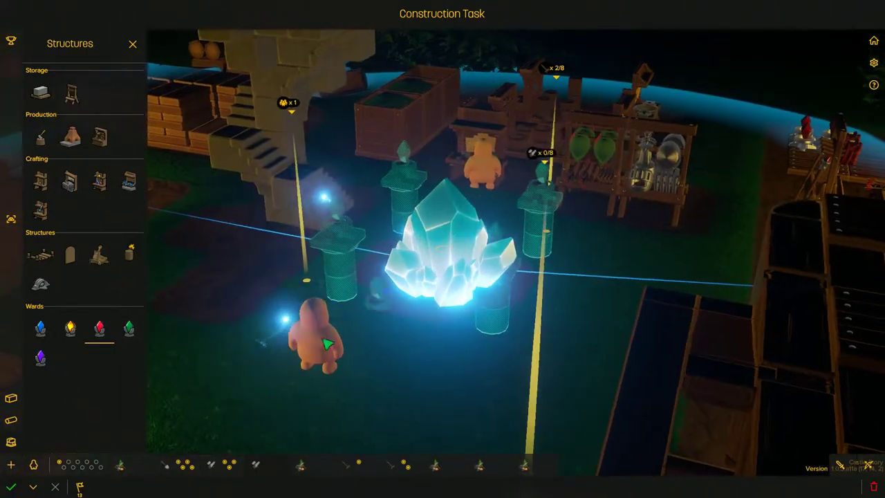
pyautogui.click(12, 490)
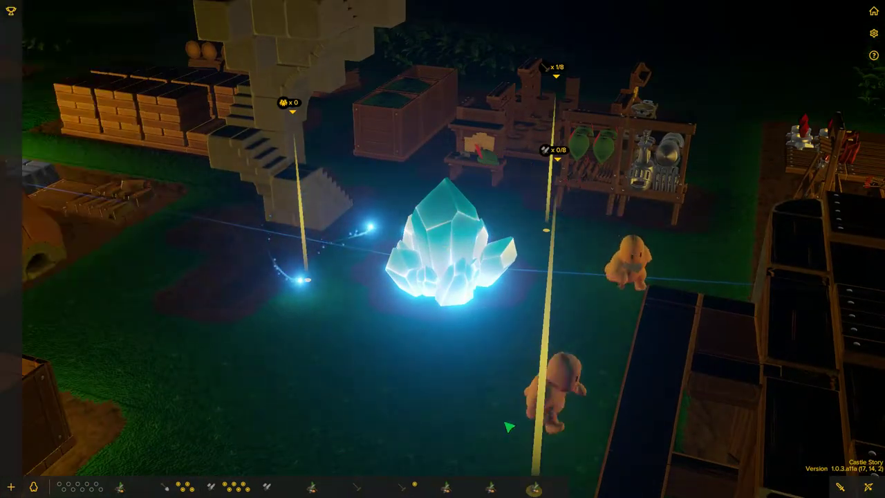
pyautogui.scroll(-3)
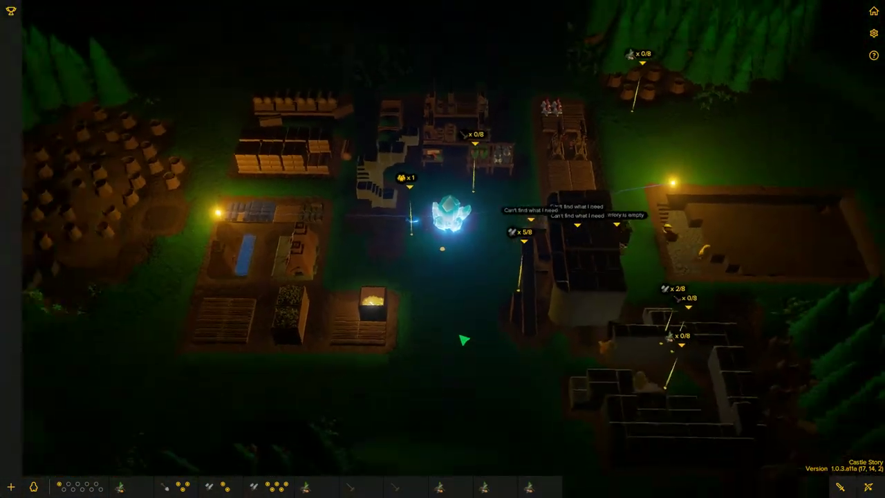
# Select a unit at the site and zoom in on the crystal's newly built pillars.
pyautogui.click(610, 139)
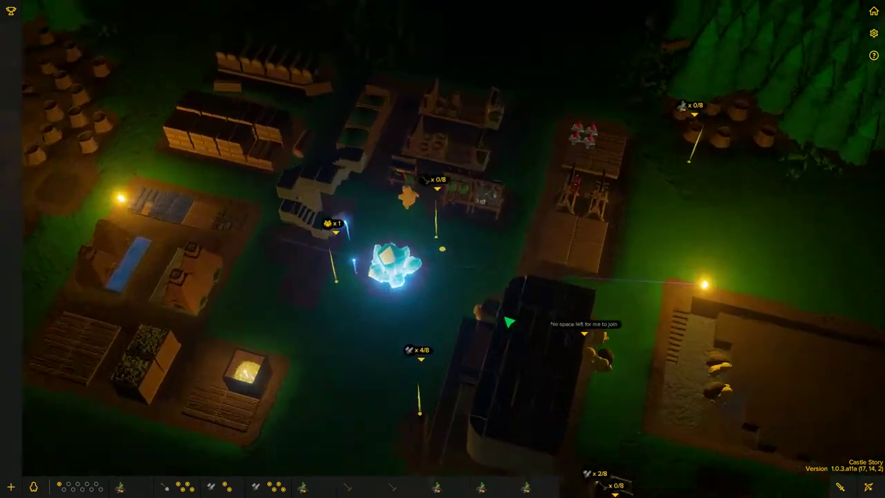
pyautogui.scroll(3)
pyautogui.moveTo(553, 242); pyautogui.dragTo(498, 312)
pyautogui.scroll(-3)
pyautogui.scroll(-3)
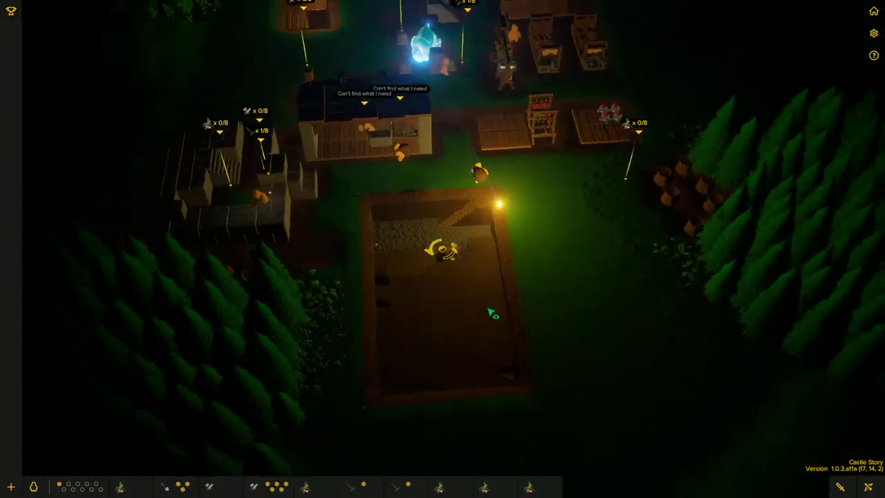
pyautogui.press('w')
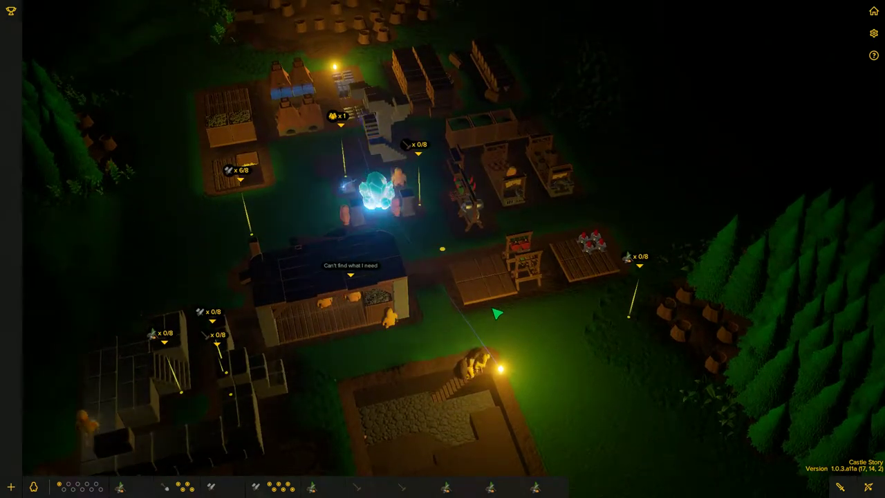
pyautogui.moveTo(497, 315); pyautogui.dragTo(553, 335)
pyautogui.scroll(3)
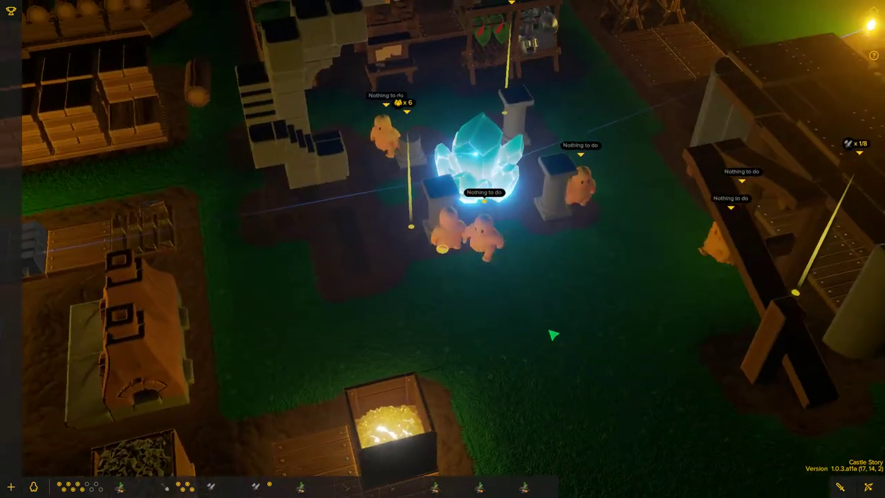
pyautogui.scroll(-3)
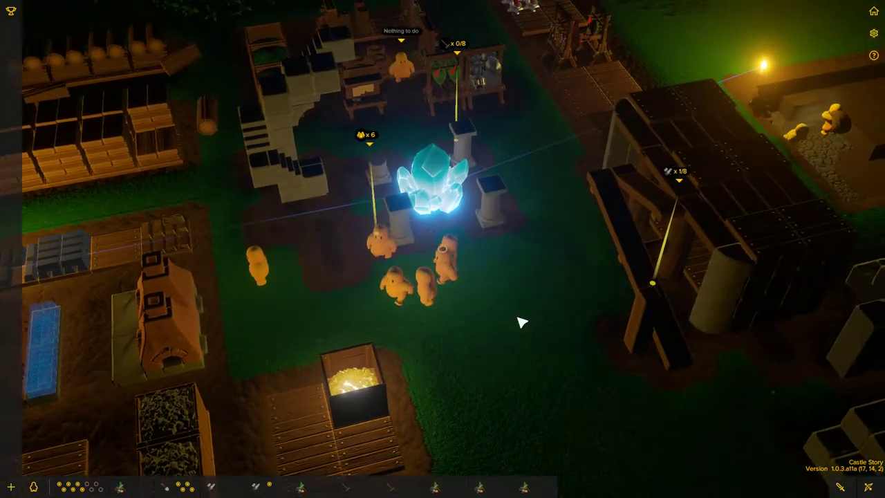
# Start a construction task by the crystal pillars, then leave planning.
pyautogui.rightClick(525, 322)
pyautogui.click(580, 318)
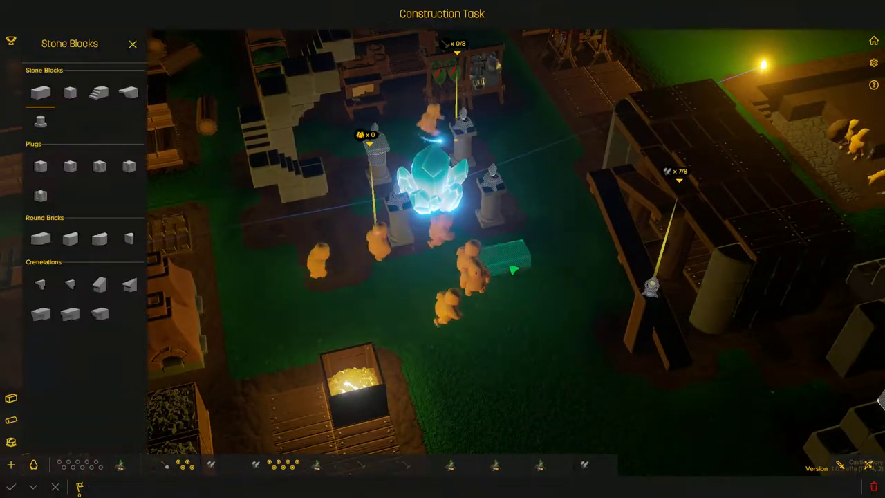
pyautogui.scroll(3)
pyautogui.moveTo(525, 276); pyautogui.dragTo(513, 227)
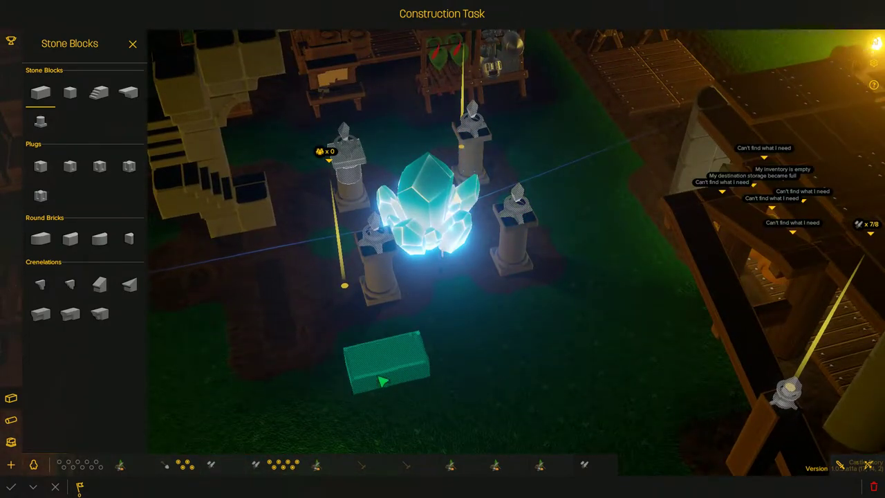
pyautogui.press('Escape')
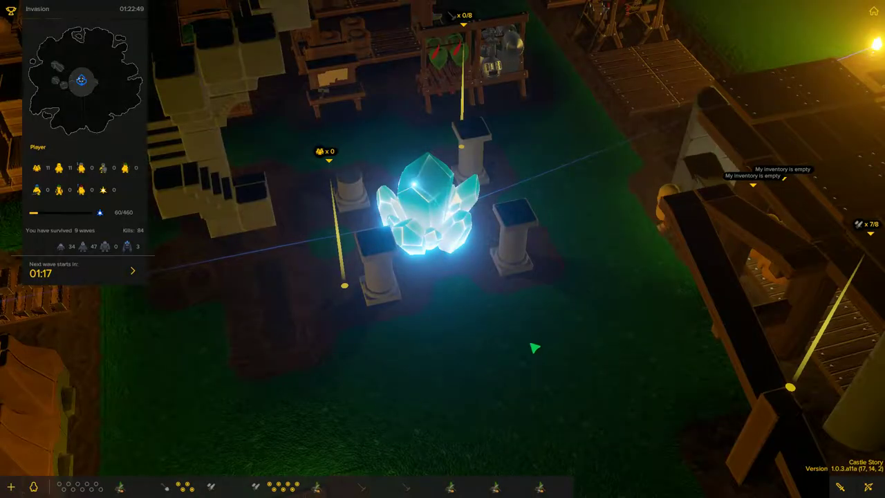
pyautogui.scroll(-3)
pyautogui.scroll(-3)
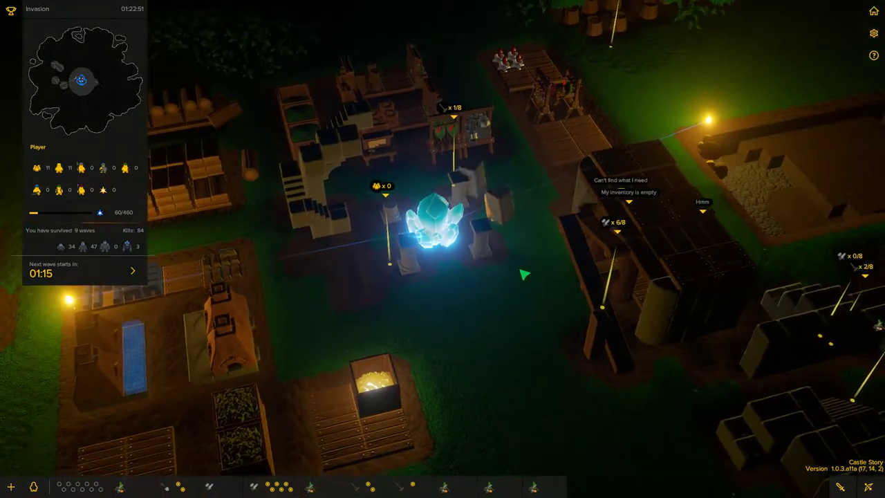
# Reopen construction planning with B and pick the red Sentinel ward from Structures.
pyautogui.press('b')
pyautogui.scroll(3)
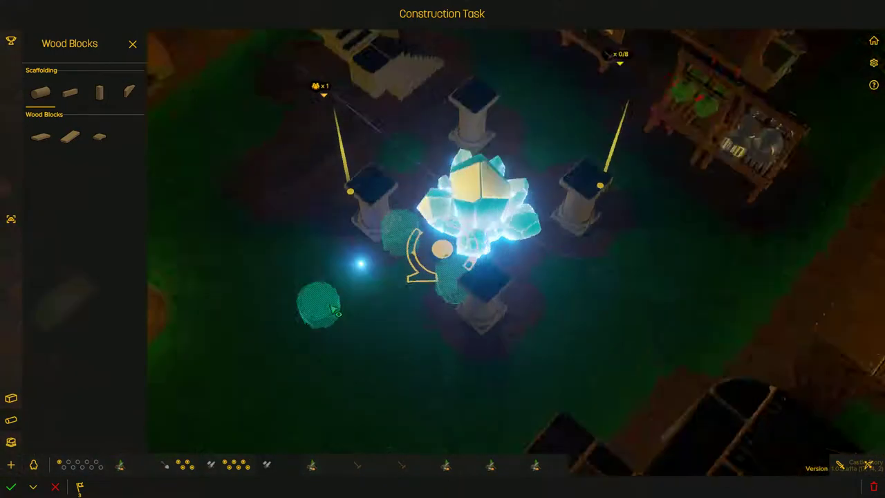
pyautogui.moveTo(479, 261); pyautogui.dragTo(559, 324)
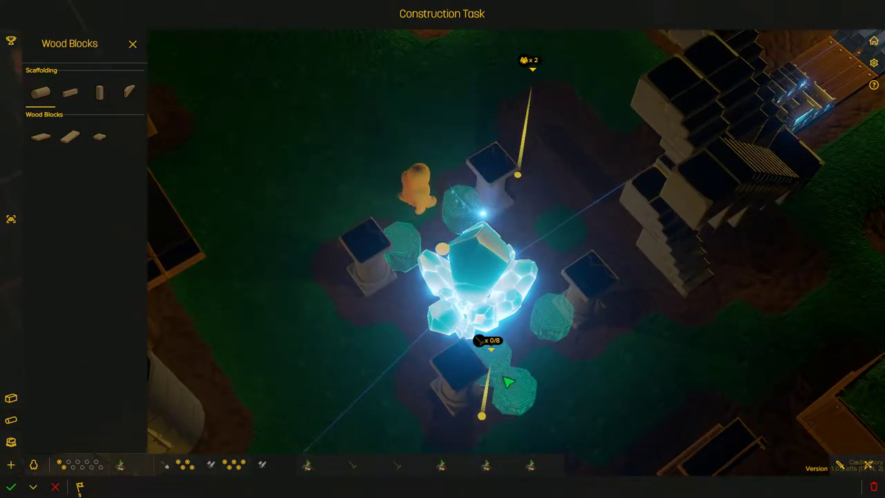
pyautogui.click(13, 443)
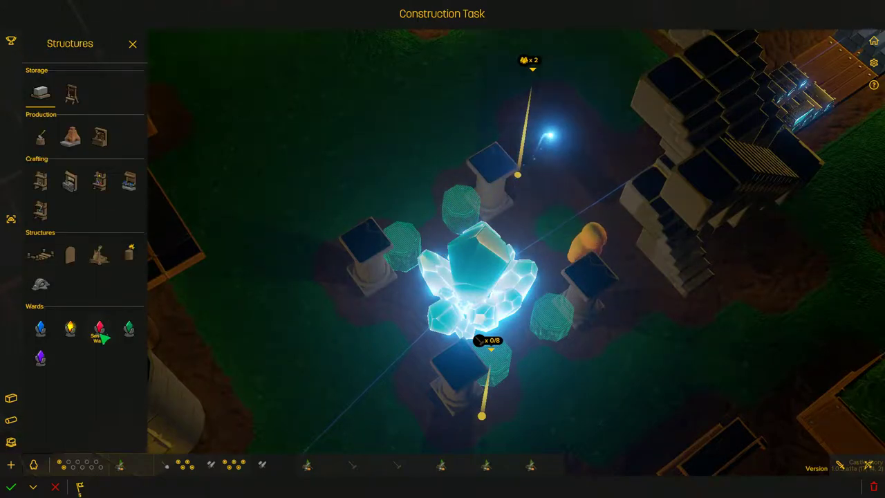
pyautogui.click(100, 331)
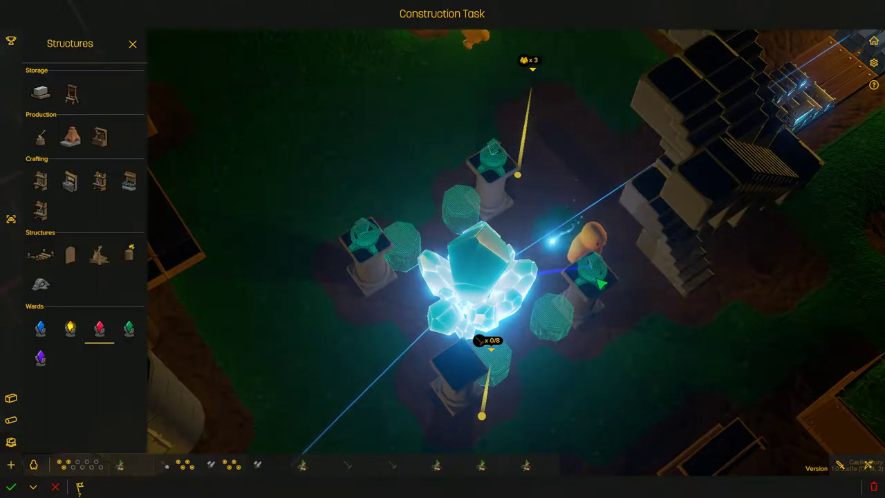
pyautogui.scroll(-3)
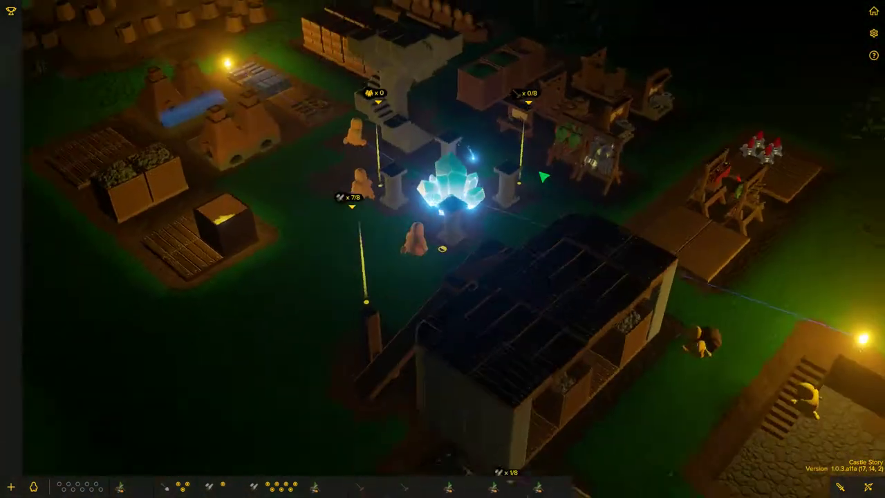
# Queue Lantern Wards on three pillars around the crystal and select a nearby worker.
pyautogui.moveTo(546, 192); pyautogui.dragTo(497, 211)
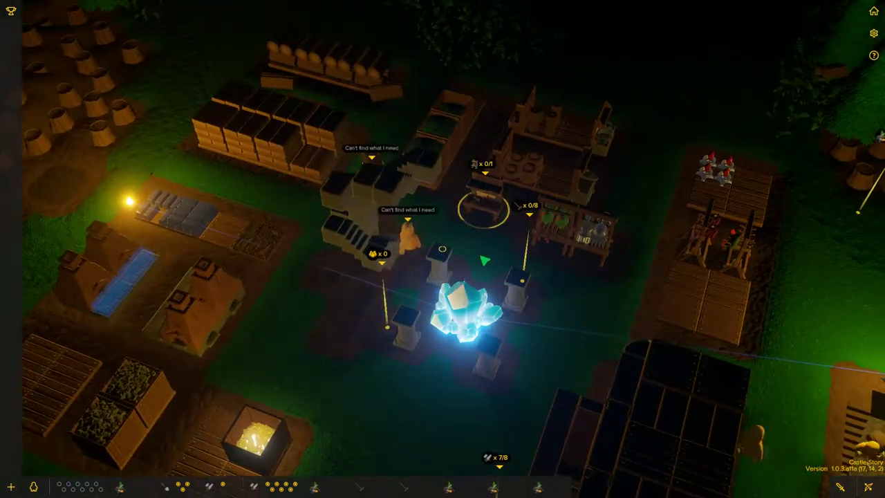
pyautogui.moveTo(485, 260); pyautogui.dragTo(456, 260)
pyautogui.rightClick(470, 277)
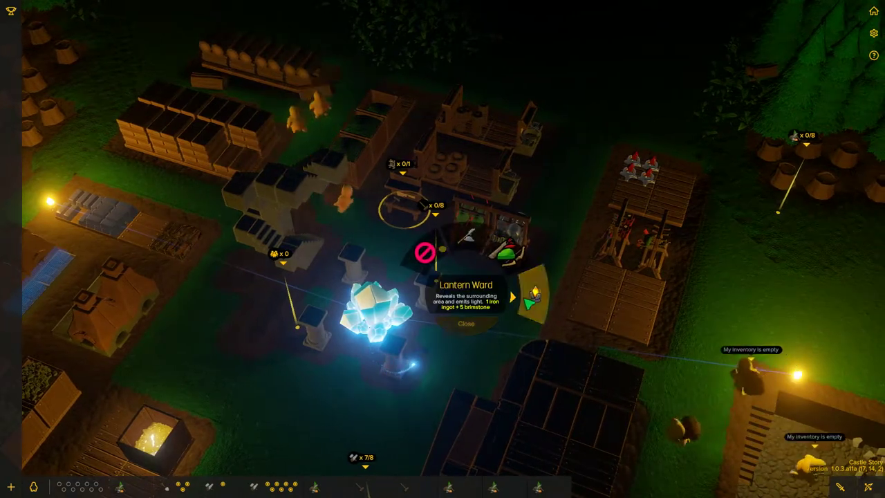
pyautogui.click(535, 298)
pyautogui.rightClick(505, 302)
pyautogui.click(532, 299)
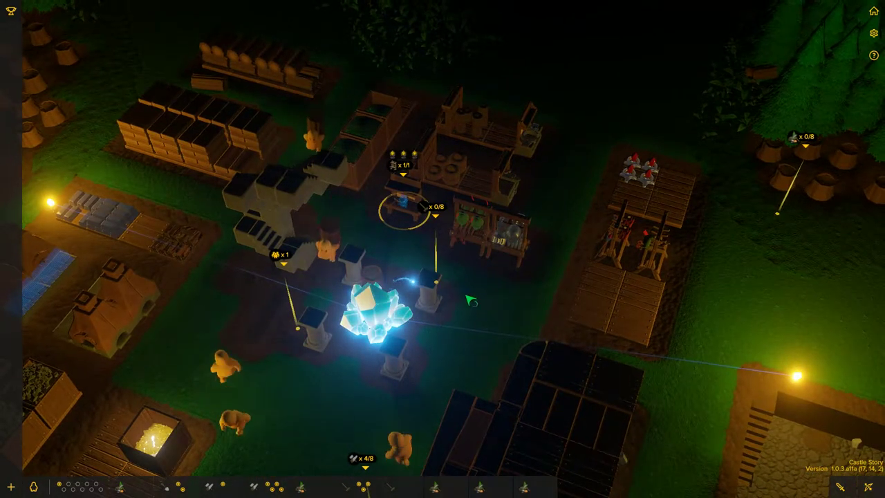
pyautogui.rightClick(484, 297)
pyautogui.click(525, 299)
pyautogui.scroll(-3)
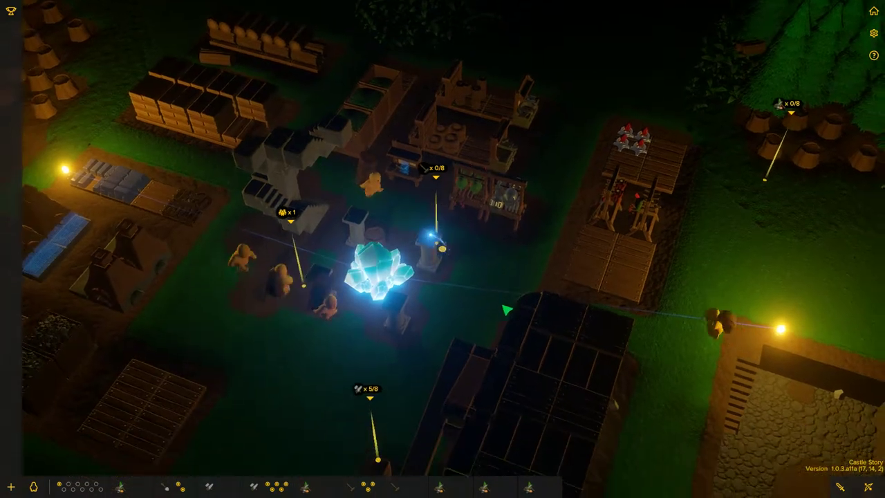
pyautogui.scroll(3)
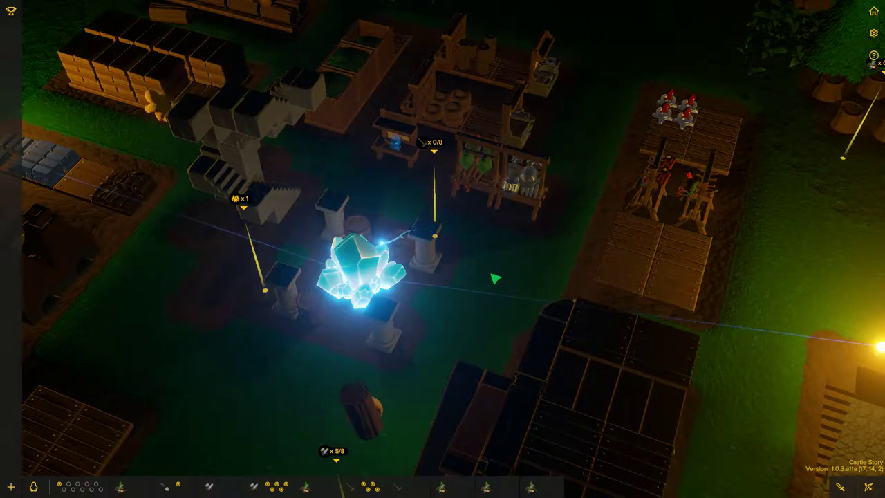
pyautogui.scroll(3)
pyautogui.click(414, 249)
pyautogui.scroll(-3)
# Pan across the base, toggle the invasion score panel, and start a construction task at the build site.
pyautogui.moveTo(373, 297); pyautogui.dragTo(449, 260)
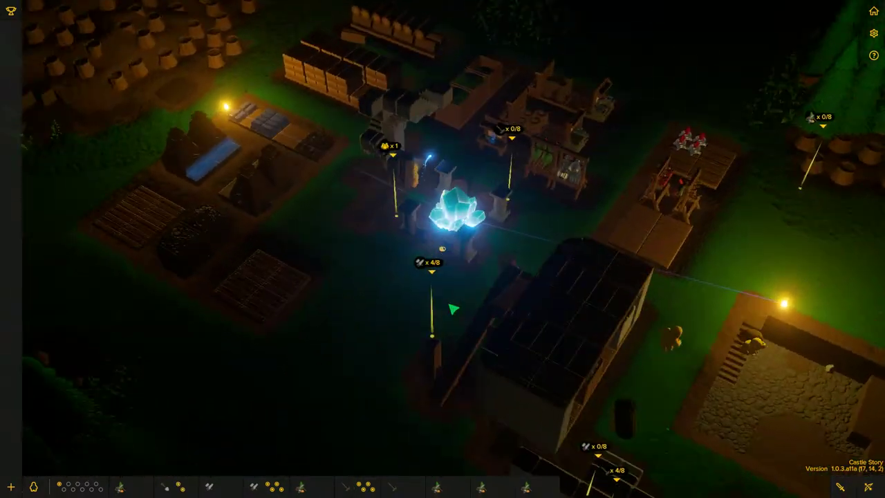
pyautogui.scroll(-3)
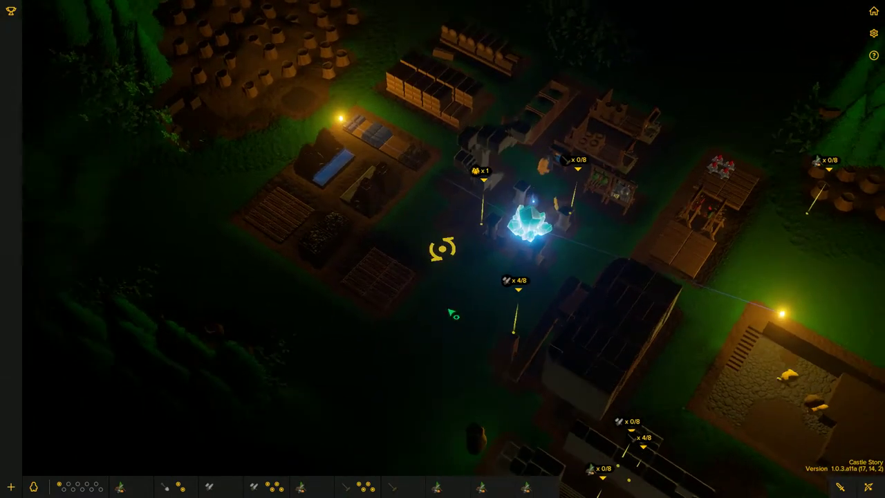
pyautogui.click(10, 11)
pyautogui.click(10, 9)
pyautogui.scroll(-3)
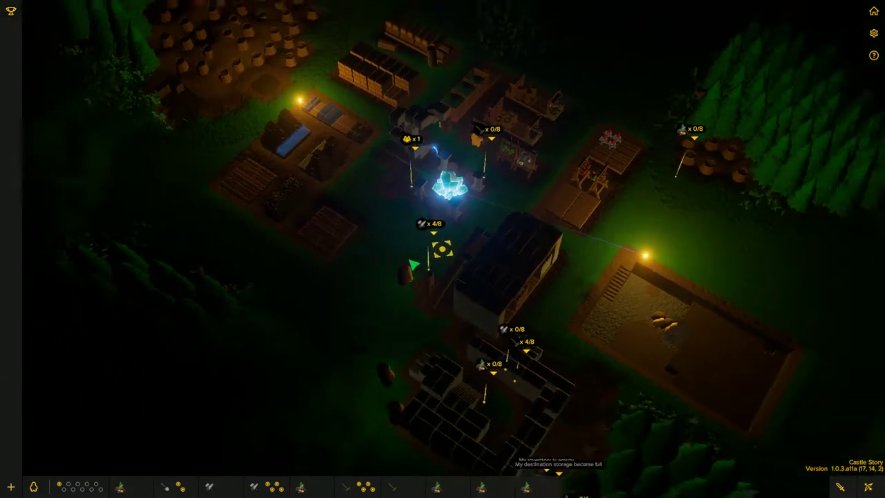
pyautogui.moveTo(622, 276); pyautogui.dragTo(484, 173)
pyautogui.scroll(3)
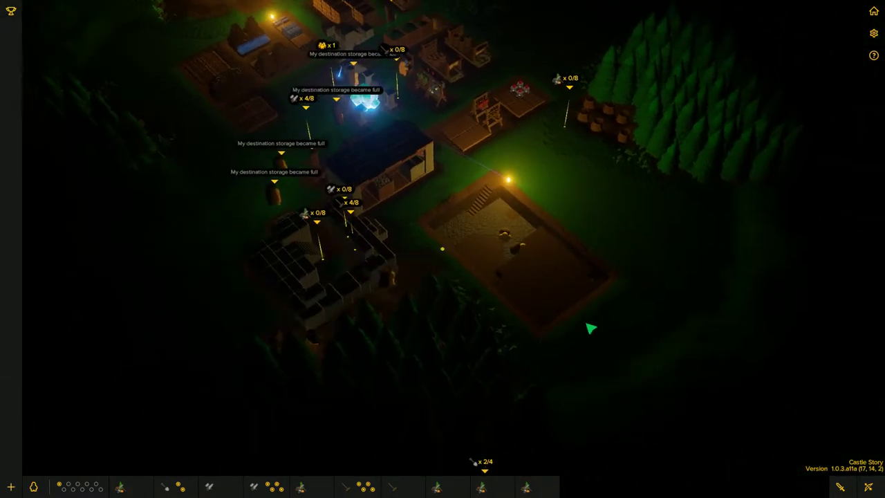
pyautogui.moveTo(593, 333); pyautogui.dragTo(401, 245)
pyautogui.scroll(3)
pyautogui.scroll(3)
pyautogui.scroll(3)
pyautogui.scroll(3)
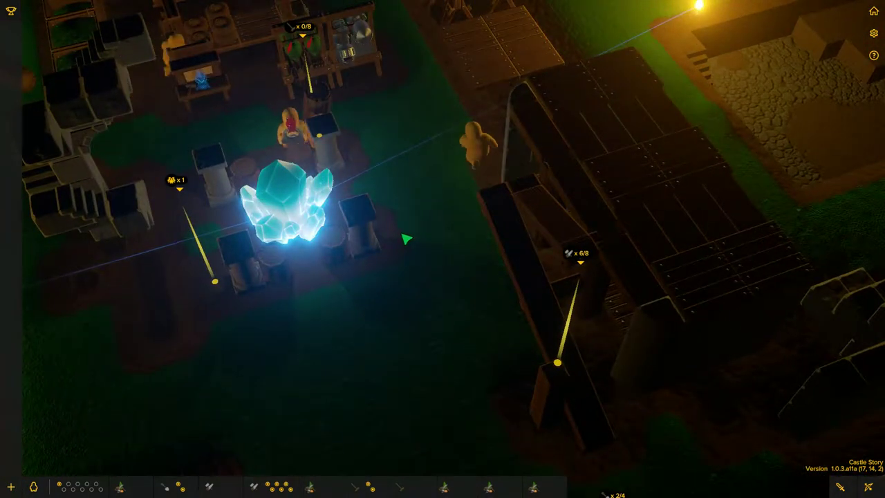
pyautogui.moveTo(428, 239); pyautogui.dragTo(442, 249)
pyautogui.scroll(-3)
pyautogui.scroll(-3)
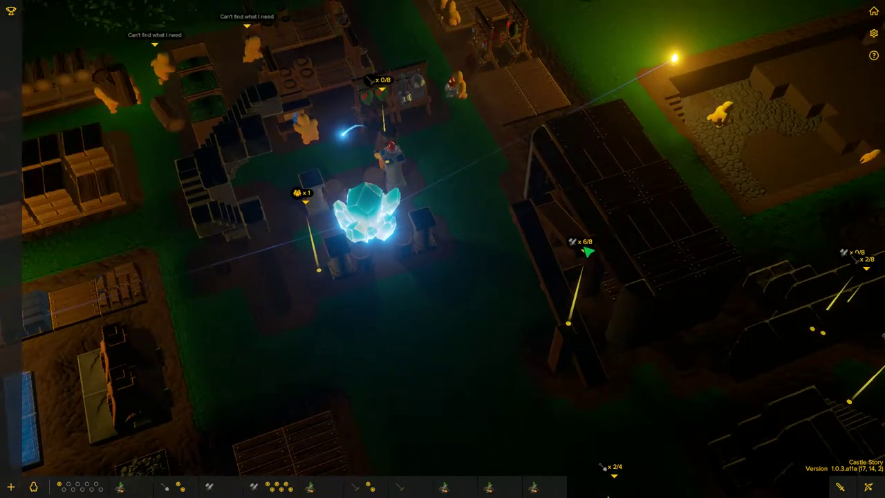
pyautogui.click(584, 246)
# Leave and reopen construction mode without placing anything, collapsing the invasion stats panel.
pyautogui.moveTo(398, 194); pyautogui.dragTo(408, 305)
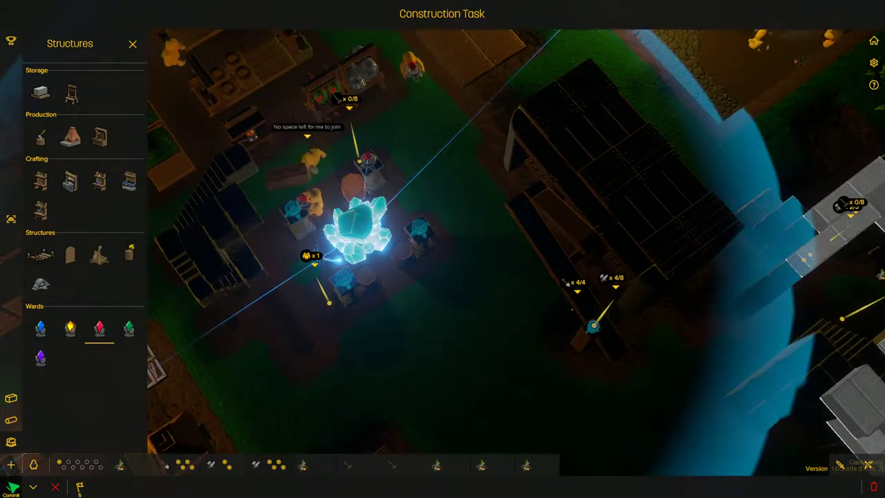
pyautogui.click(11, 488)
pyautogui.click(26, 9)
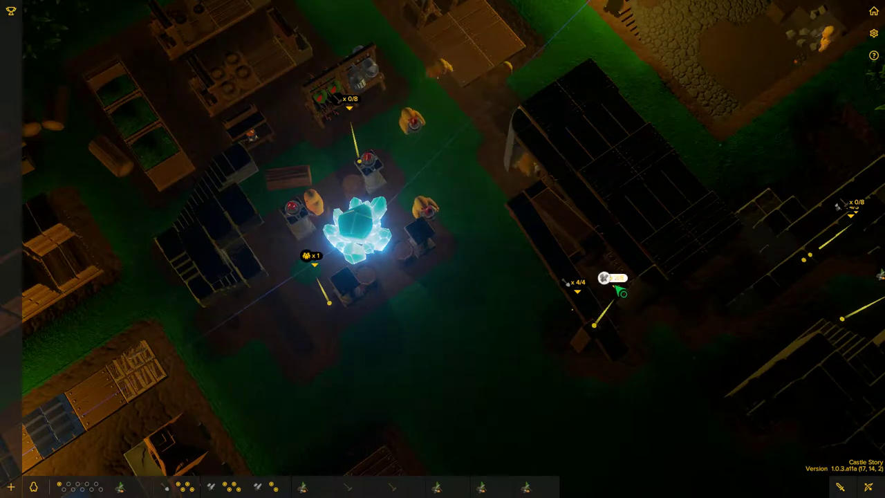
pyautogui.click(614, 284)
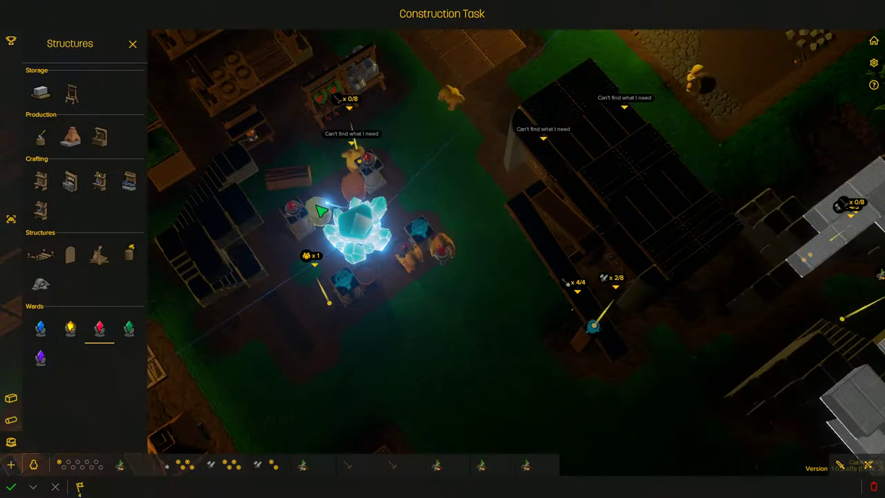
pyautogui.click(12, 489)
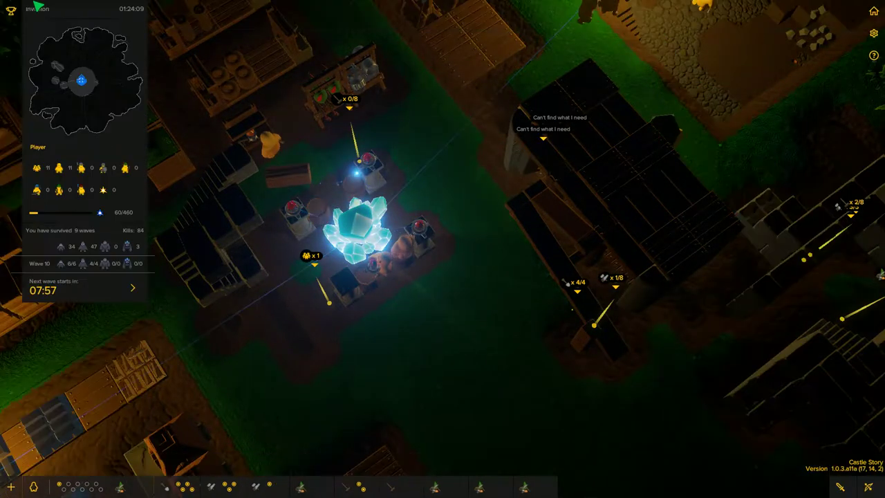
pyautogui.scroll(3)
pyautogui.scroll(-3)
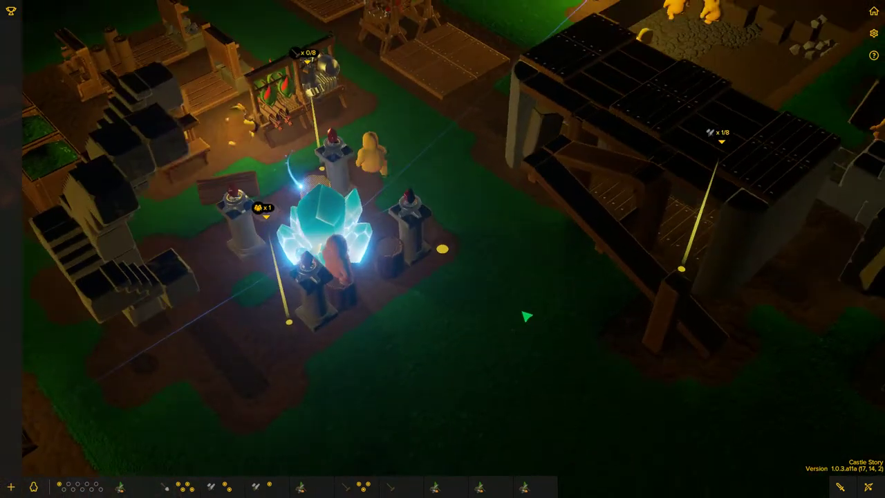
# Enter construction mode with B and confirm the queued red ward placements around the crystal.
pyautogui.press('b')
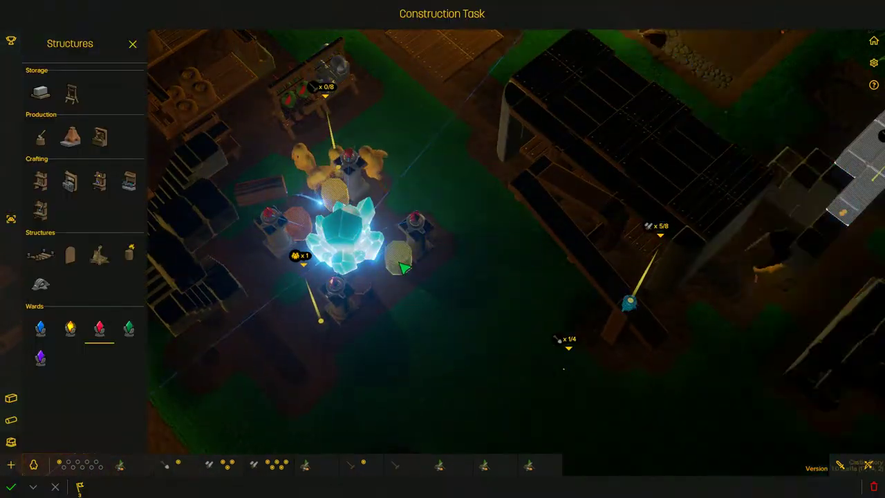
pyautogui.click(12, 488)
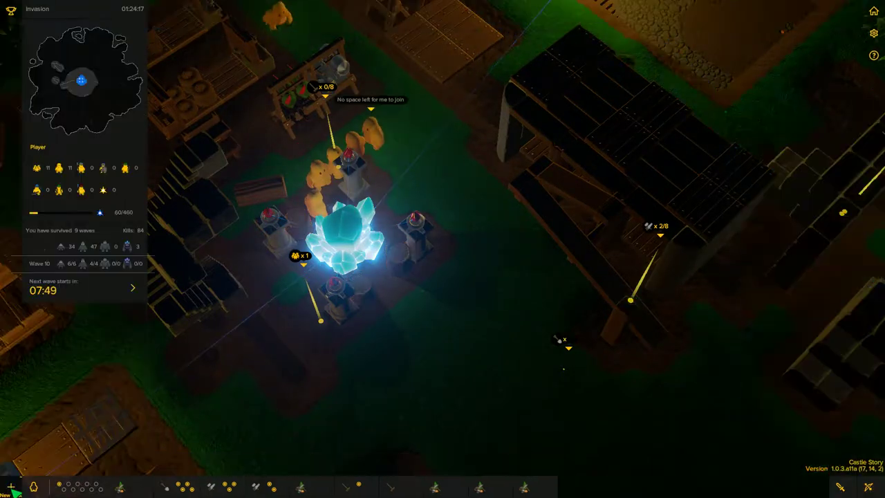
pyautogui.scroll(-3)
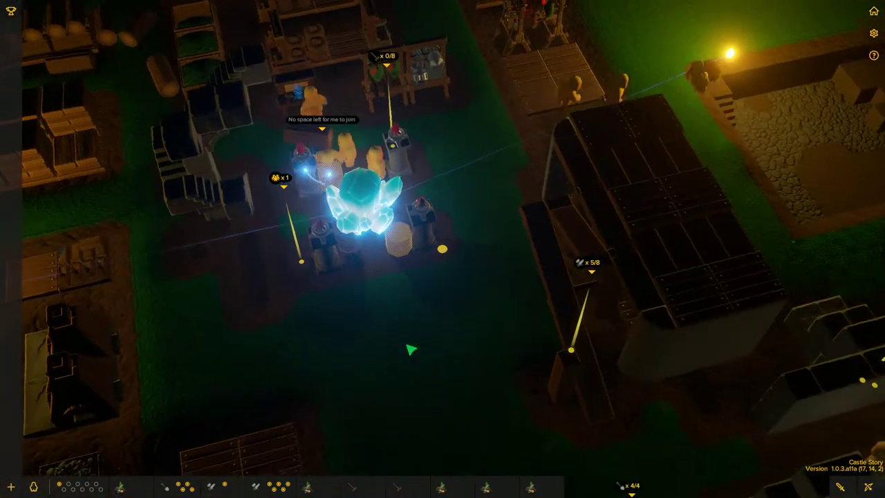
pyautogui.press('e')
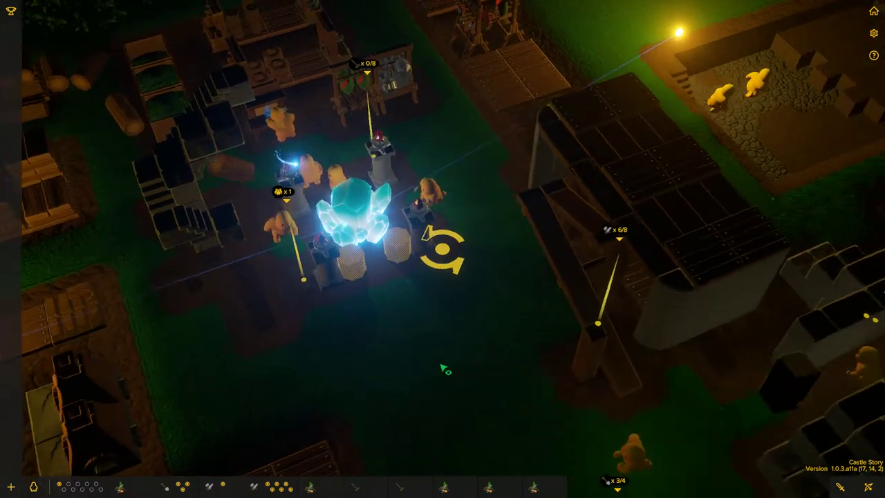
pyautogui.scroll(-3)
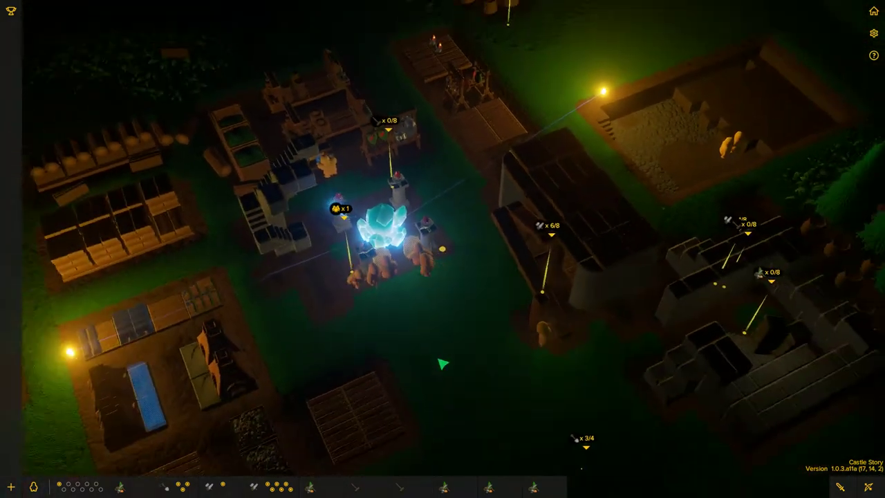
pyautogui.press('e')
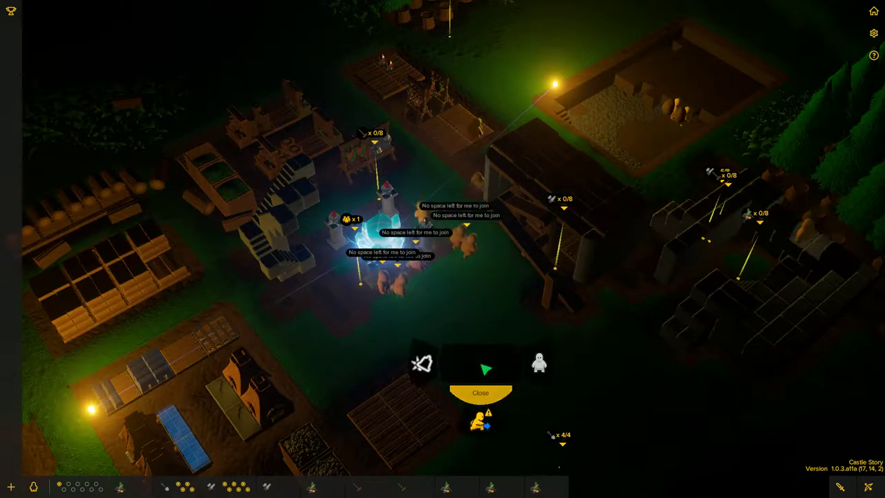
pyautogui.click(421, 365)
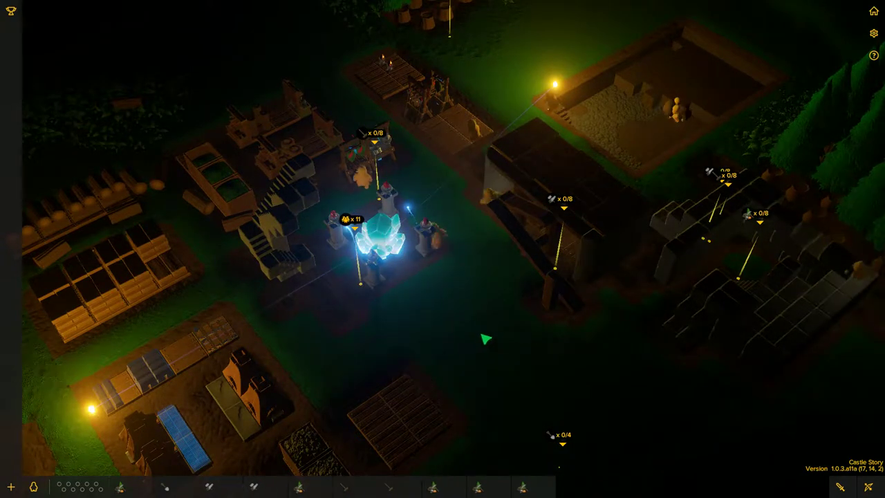
pyautogui.press('e')
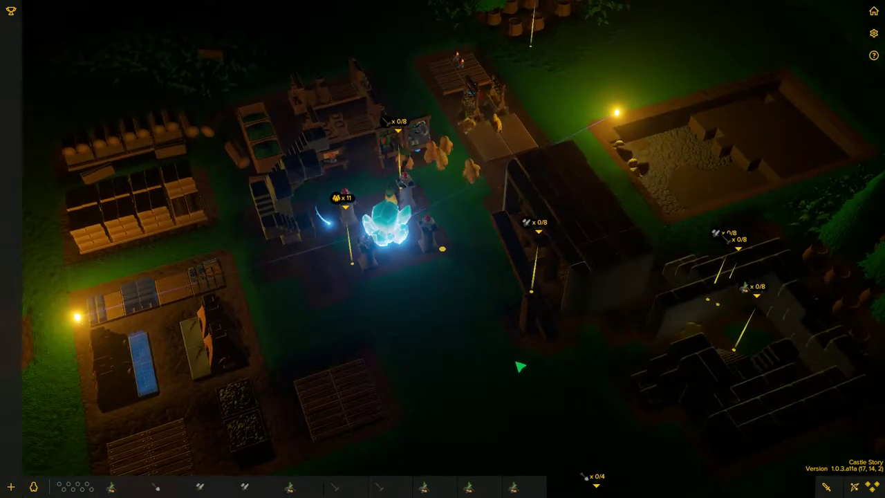
pyautogui.press('e')
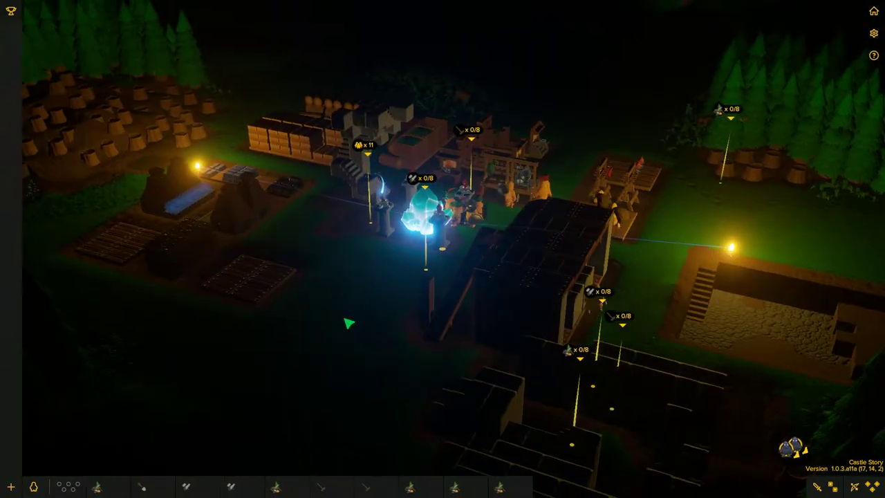
pyautogui.press('e')
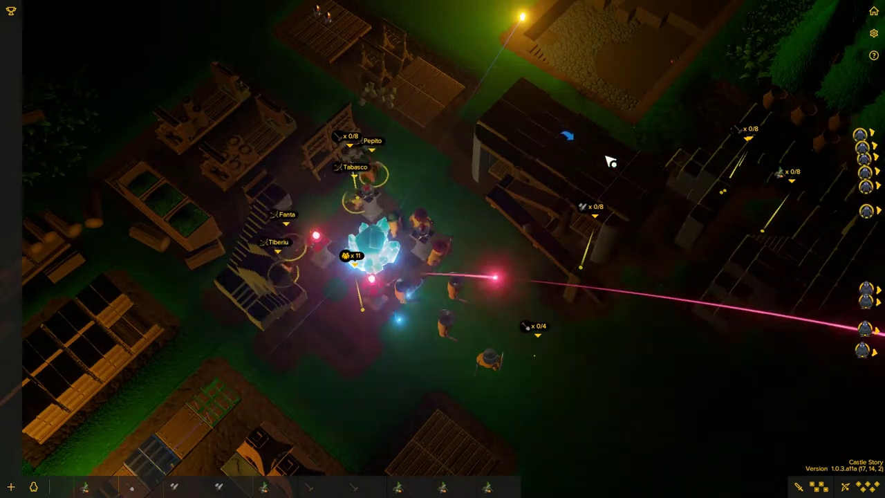
pyautogui.rightClick(573, 173)
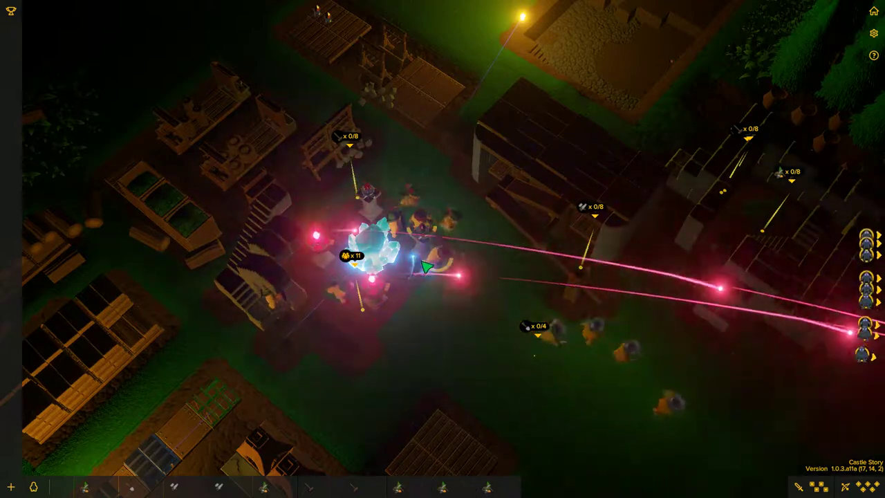
pyautogui.moveTo(468, 324); pyautogui.dragTo(488, 301)
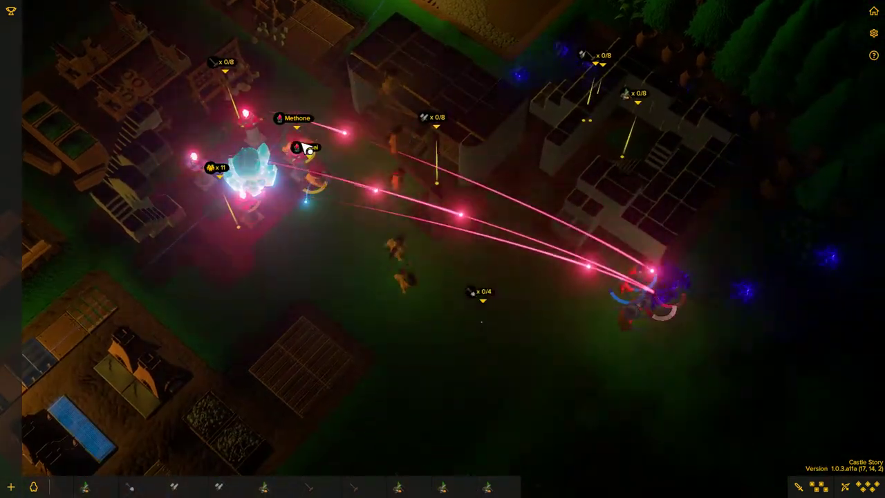
pyautogui.rightClick(572, 315)
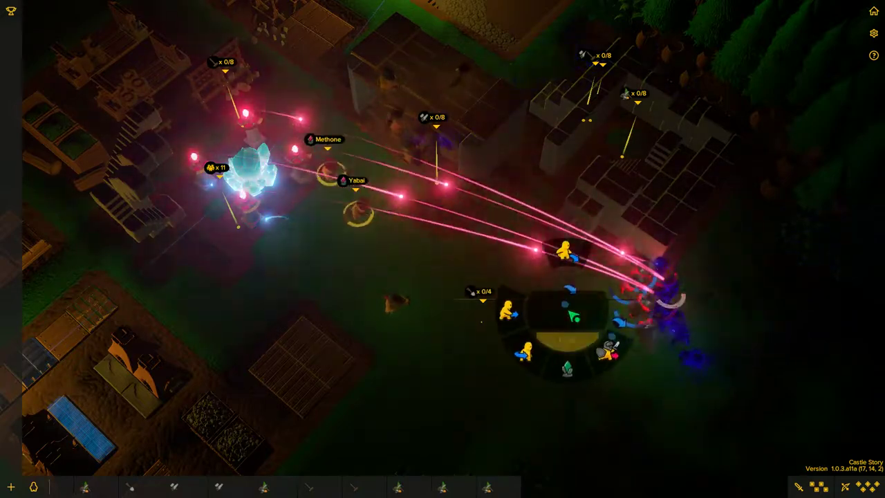
pyautogui.click(574, 366)
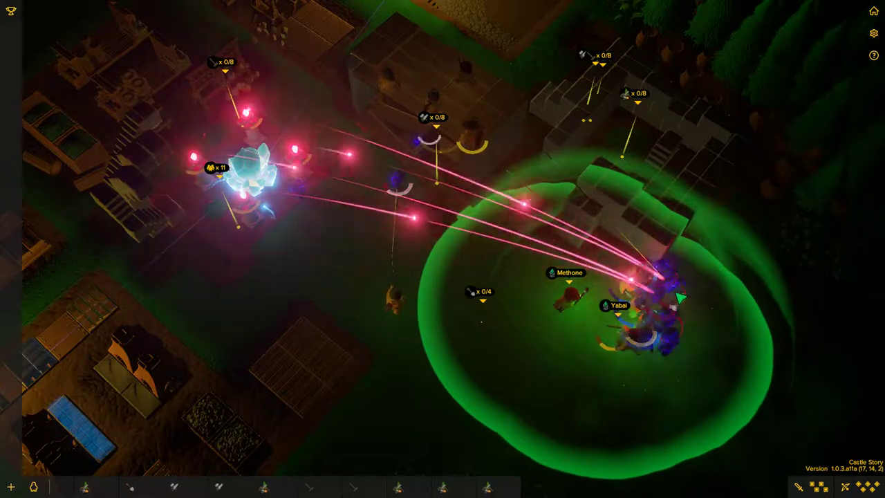
pyautogui.press('e')
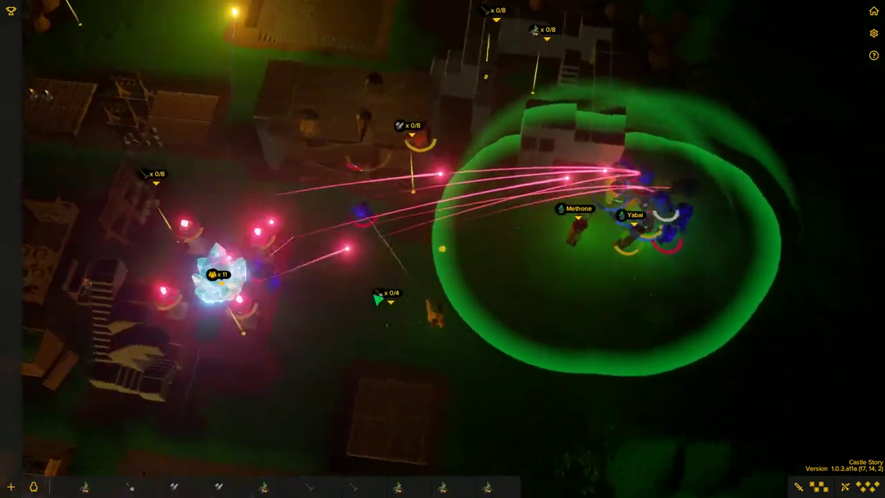
pyautogui.press('e')
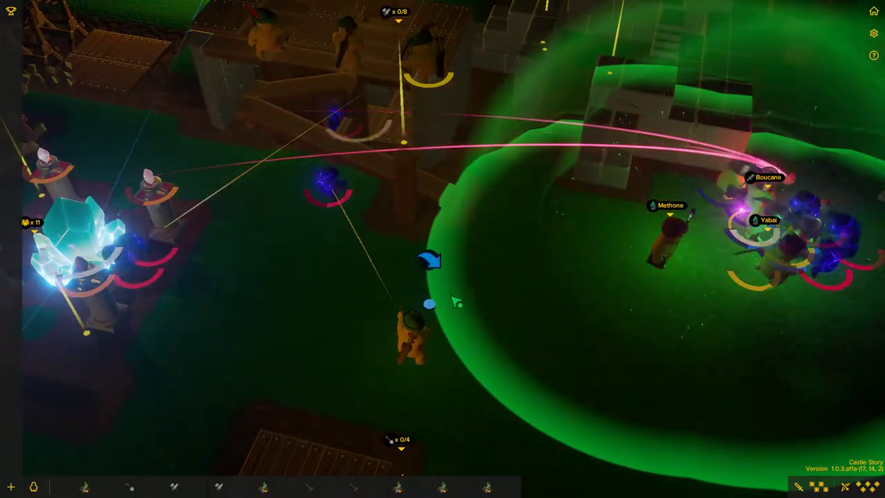
pyautogui.scroll(-3)
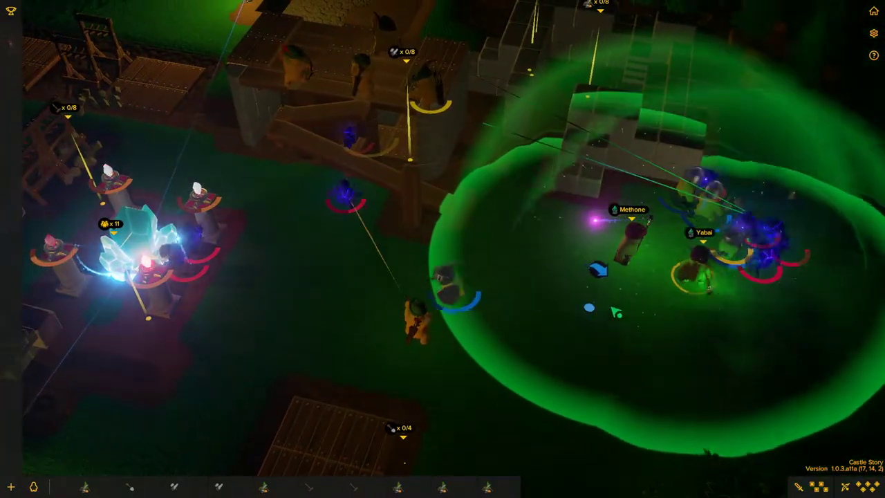
pyautogui.press('e')
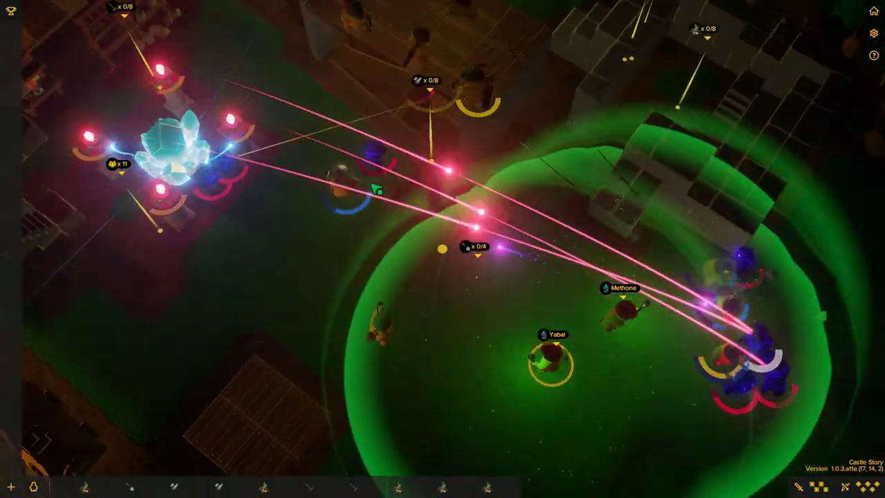
pyautogui.press('e')
pyautogui.click(415, 238)
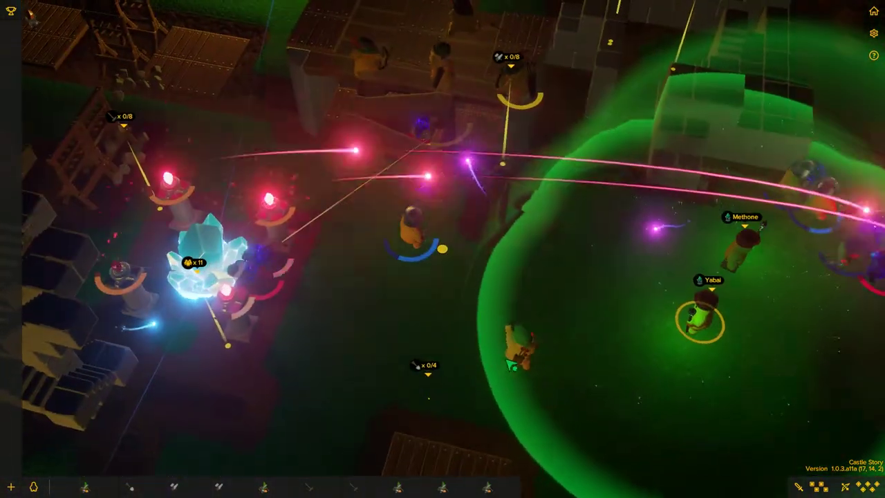
pyautogui.click(519, 352)
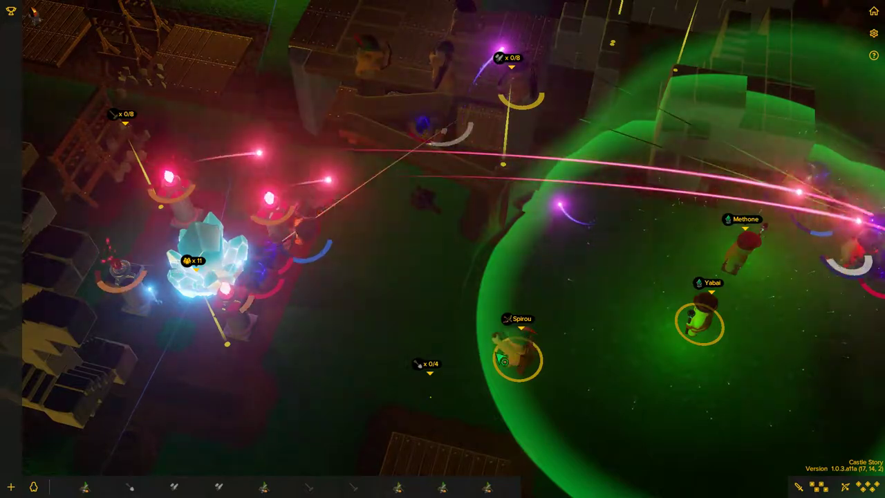
pyautogui.press('e')
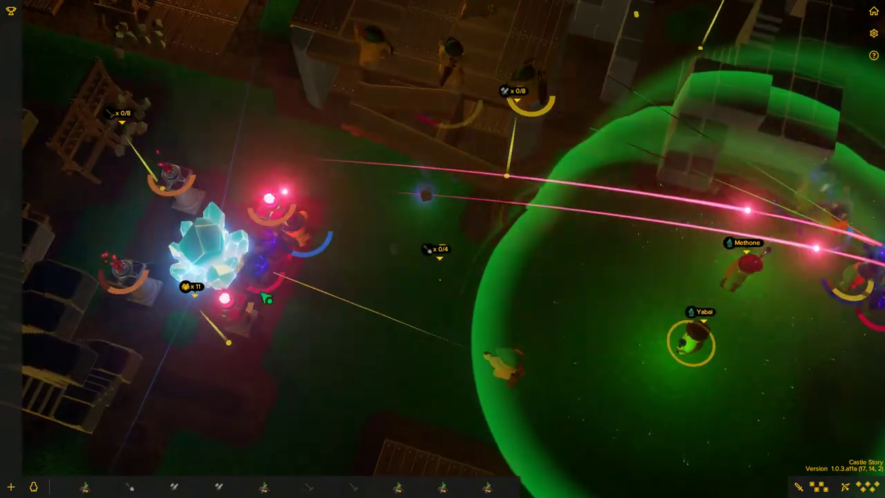
pyautogui.scroll(-3)
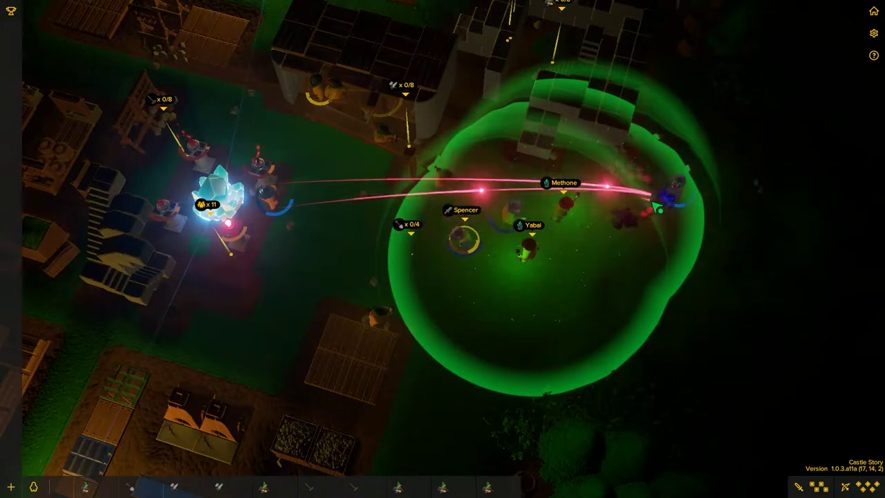
pyautogui.scroll(-3)
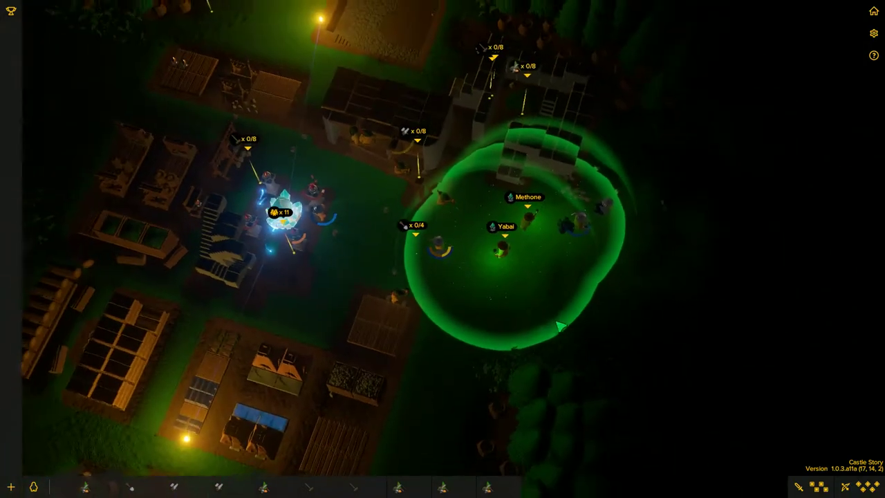
pyautogui.scroll(3)
# Select a unit standing near the crystal.
pyautogui.click(442, 248)
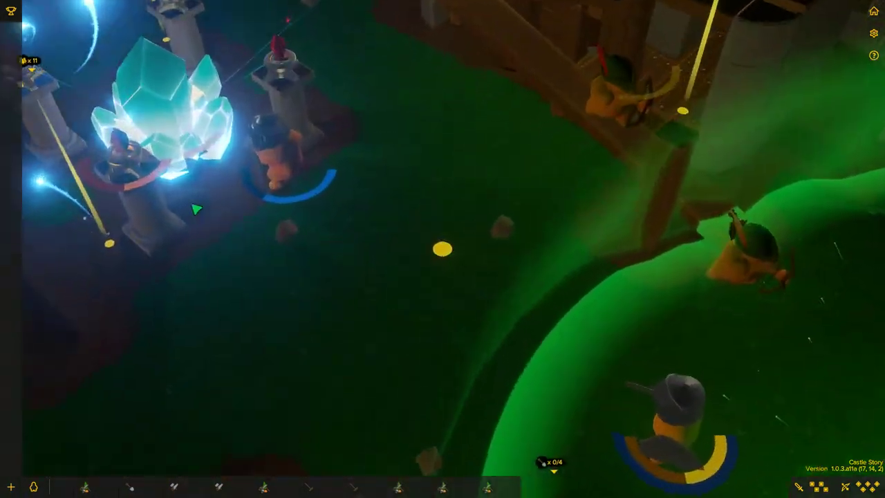
pyautogui.scroll(3)
pyautogui.scroll(-3)
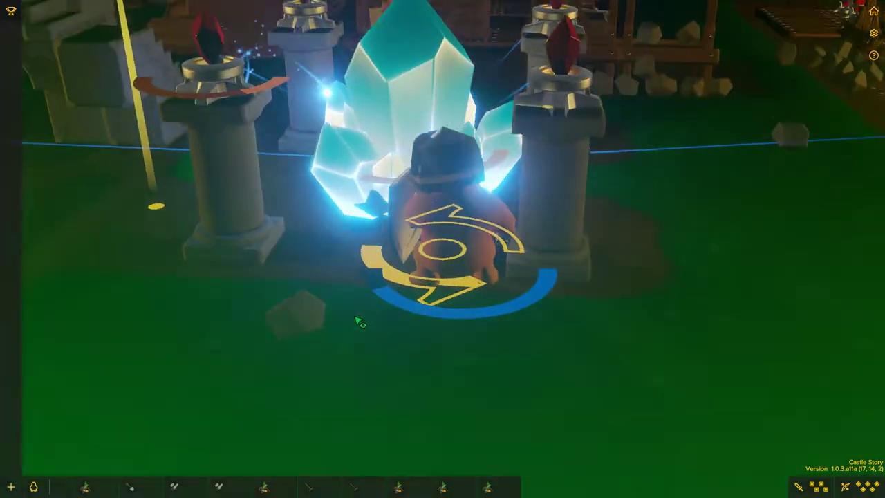
pyautogui.scroll(-3)
pyautogui.scroll(-3)
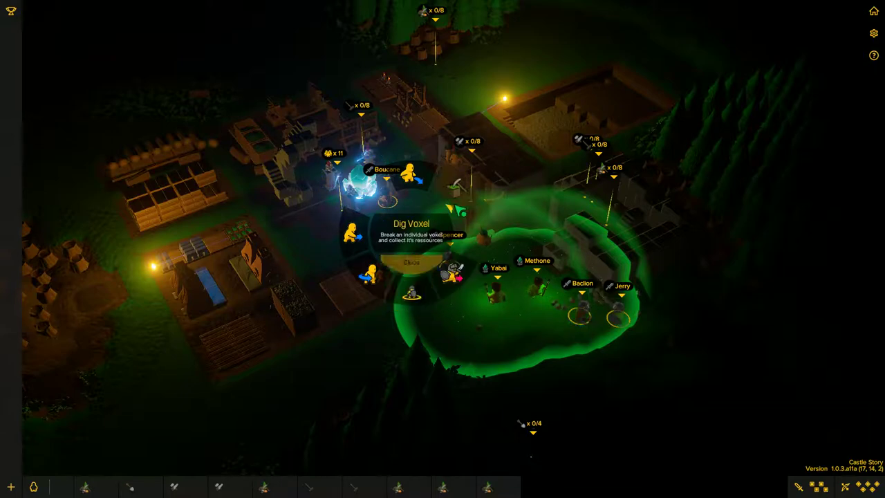
# Close the task list, swing the view down onto the crystal, and send a worker out.
pyautogui.click(415, 233)
pyautogui.moveTo(442, 249); pyautogui.dragTo(354, 307)
pyautogui.moveTo(346, 257); pyautogui.dragTo(497, 332)
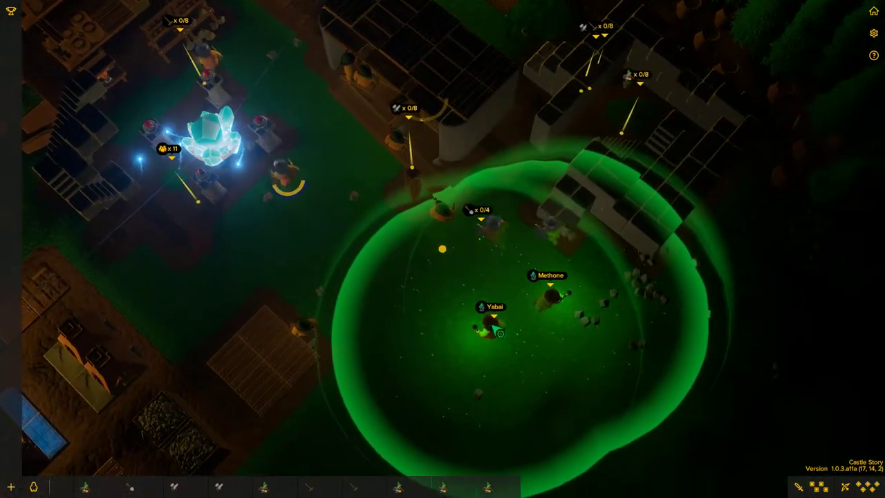
pyautogui.scroll(-3)
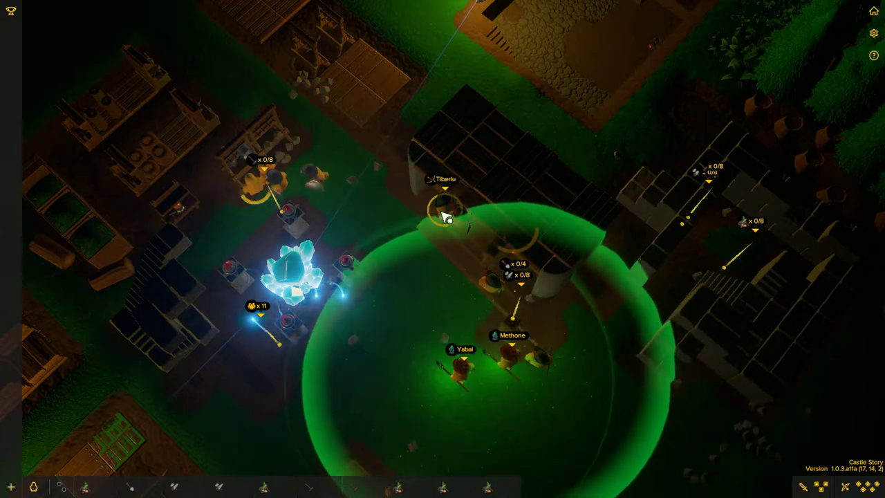
pyautogui.moveTo(381, 114); pyautogui.dragTo(421, 92)
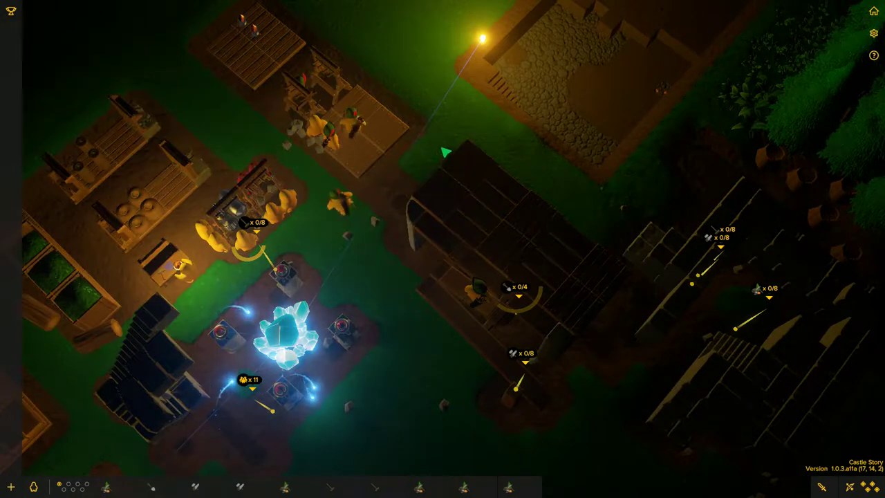
pyautogui.click(470, 138)
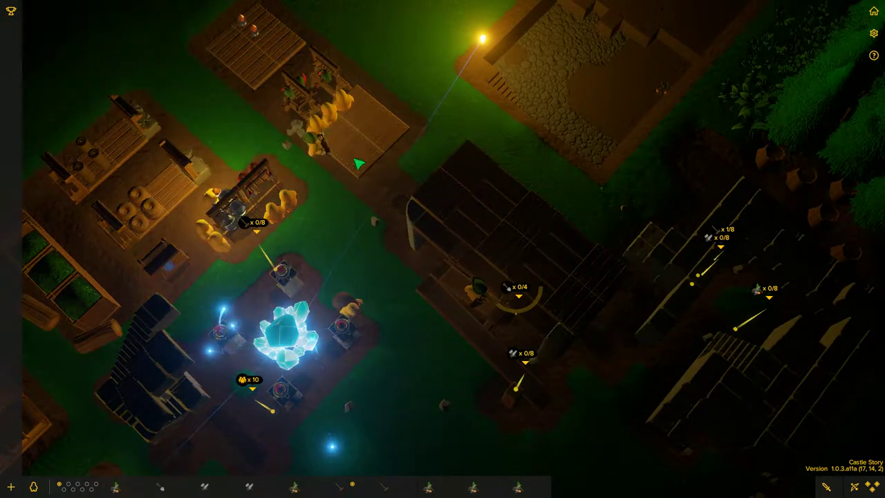
# Start a Cleanup Task and drag its circle wide over the base.
pyautogui.rightClick(324, 196)
pyautogui.click(249, 192)
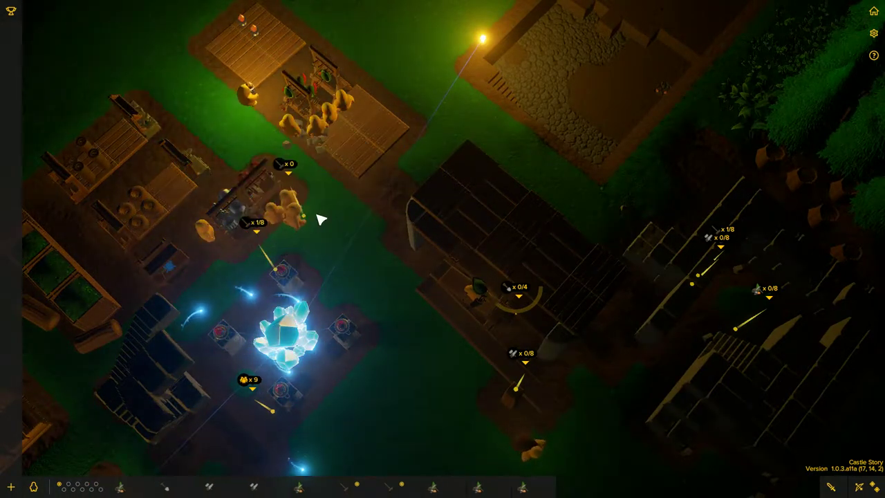
pyautogui.moveTo(386, 267); pyautogui.dragTo(599, 408)
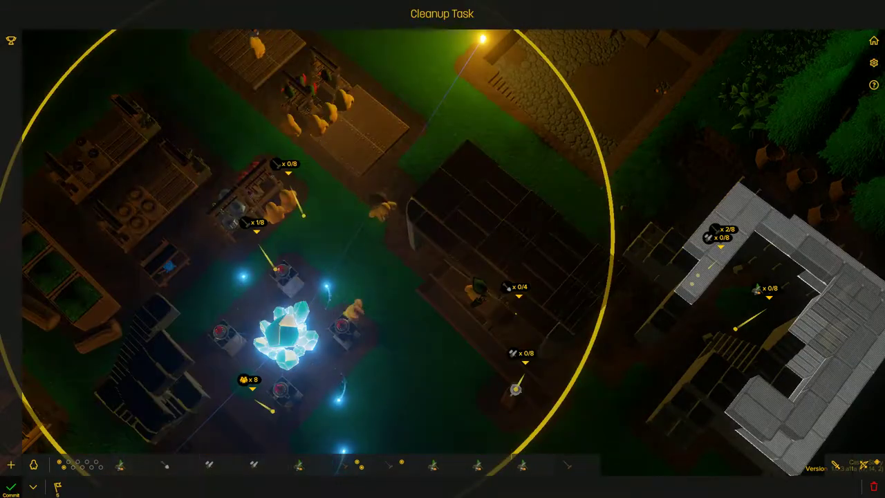
# Confirm the base cleanup and queue a second cleanup area on the grey stone tower.
pyautogui.press('Return')
pyautogui.scroll(-3)
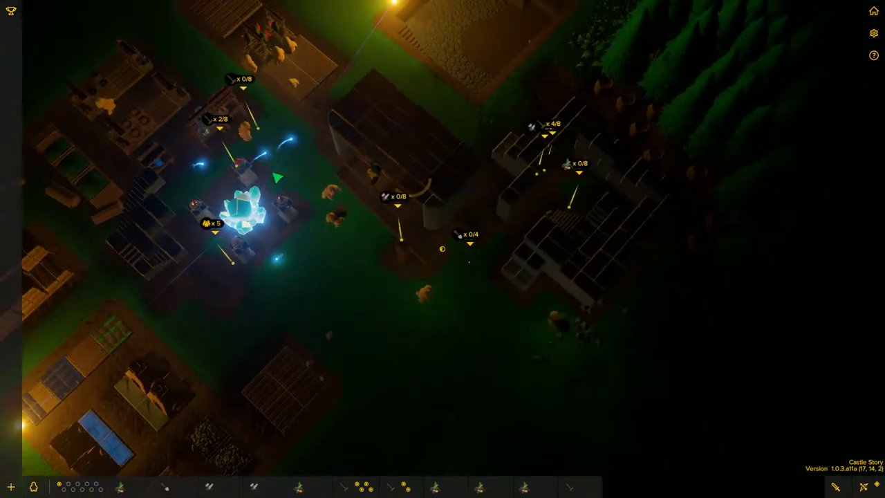
pyautogui.click(441, 249)
pyautogui.moveTo(539, 207); pyautogui.dragTo(601, 318)
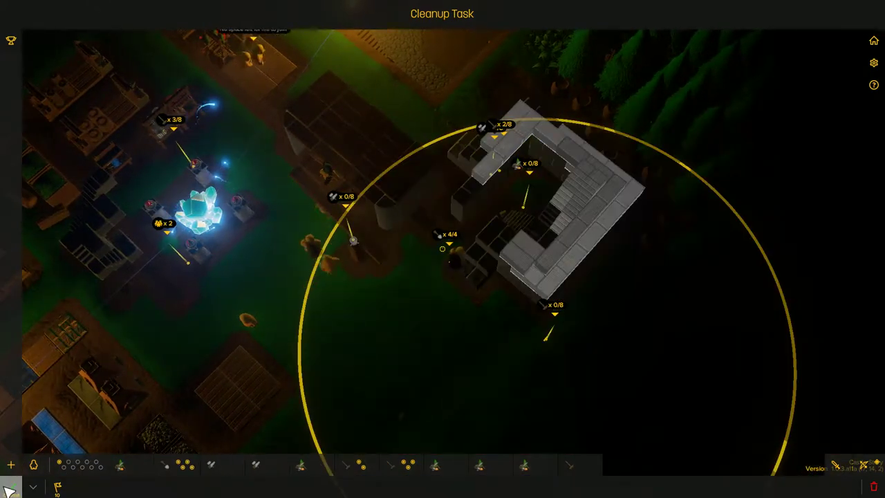
pyautogui.press('Escape')
# Orbit around the village and select workers by the wooden building and near the bottom.
pyautogui.moveTo(442, 248); pyautogui.dragTo(532, 340)
pyautogui.scroll(-3)
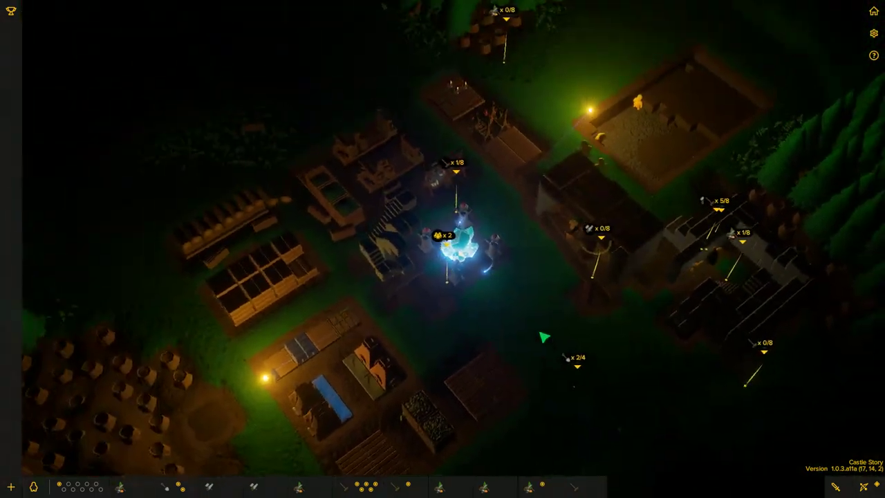
pyautogui.moveTo(532, 340); pyautogui.dragTo(382, 296)
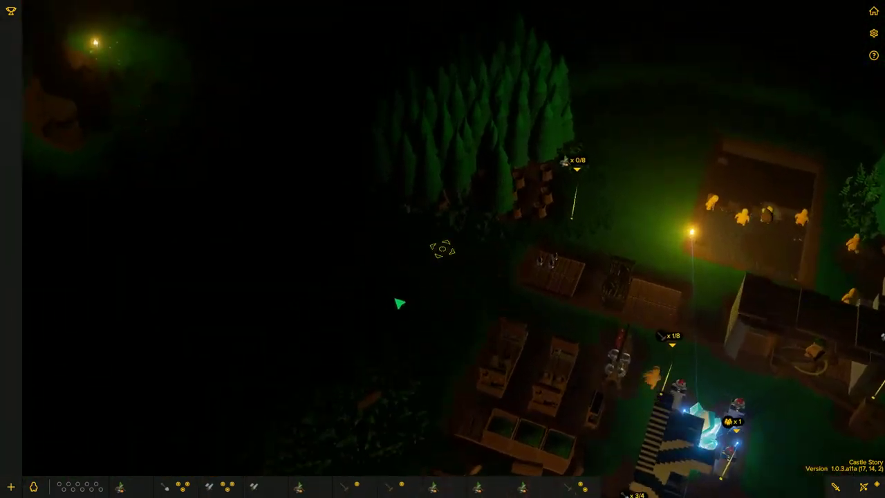
pyautogui.moveTo(399, 302); pyautogui.dragTo(390, 334)
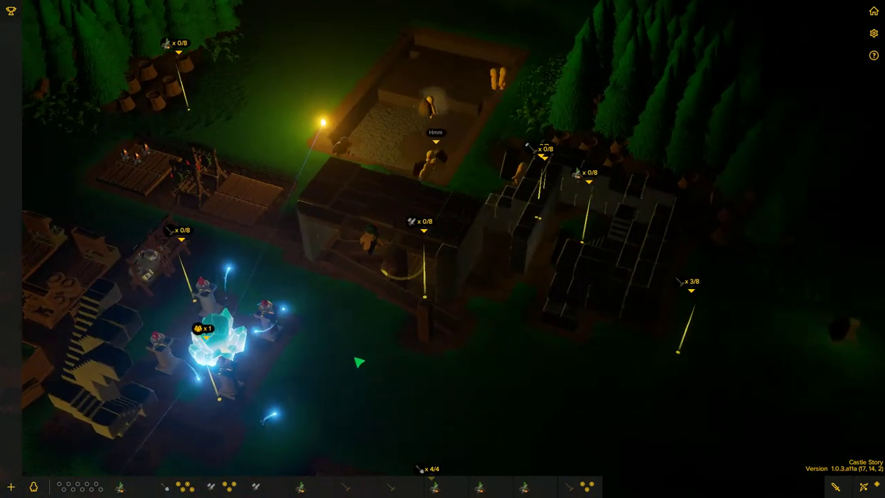
pyautogui.scroll(3)
pyautogui.scroll(3)
pyautogui.moveTo(322, 325); pyautogui.dragTo(326, 291)
pyautogui.scroll(-3)
pyautogui.scroll(-3)
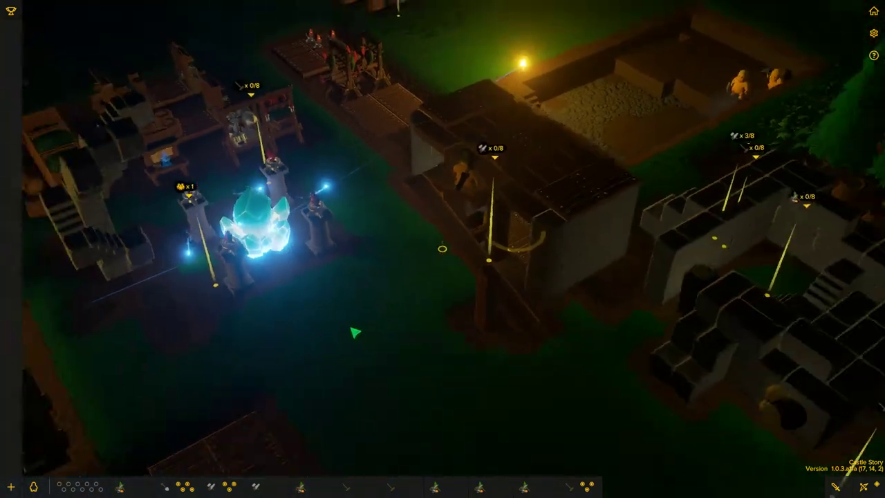
pyautogui.scroll(-3)
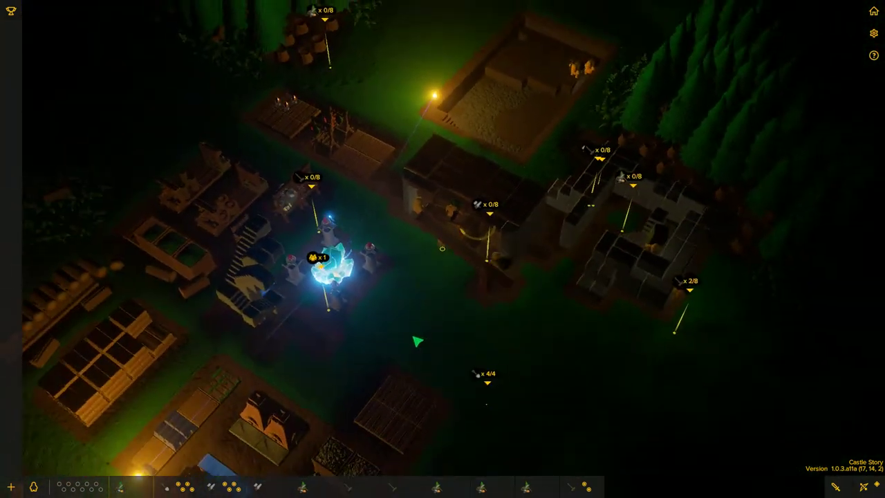
pyautogui.moveTo(415, 322); pyautogui.dragTo(484, 290)
pyautogui.scroll(-3)
pyautogui.scroll(3)
pyautogui.click(393, 270)
pyautogui.scroll(-3)
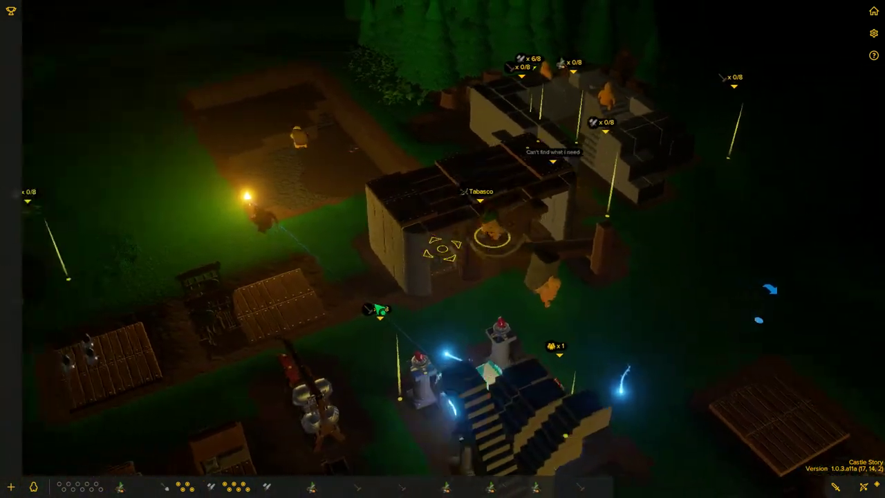
pyautogui.moveTo(691, 325); pyautogui.dragTo(622, 277)
pyautogui.click(421, 419)
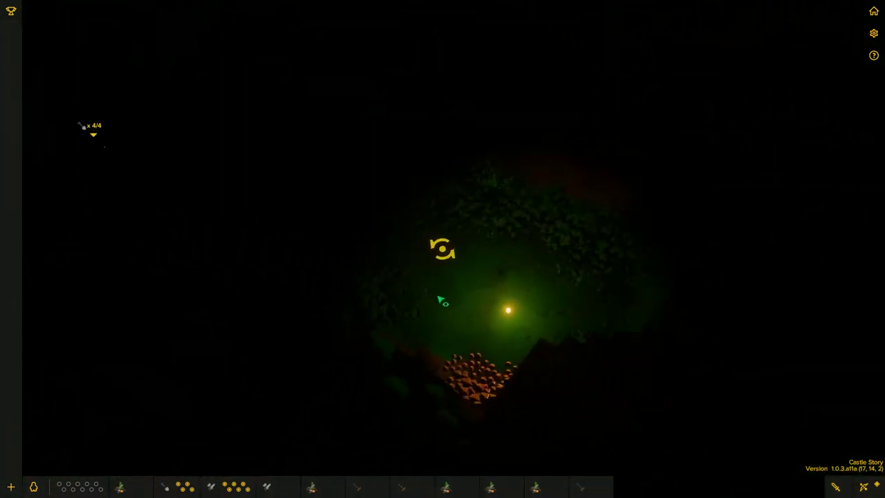
pyautogui.scroll(3)
pyautogui.scroll(3)
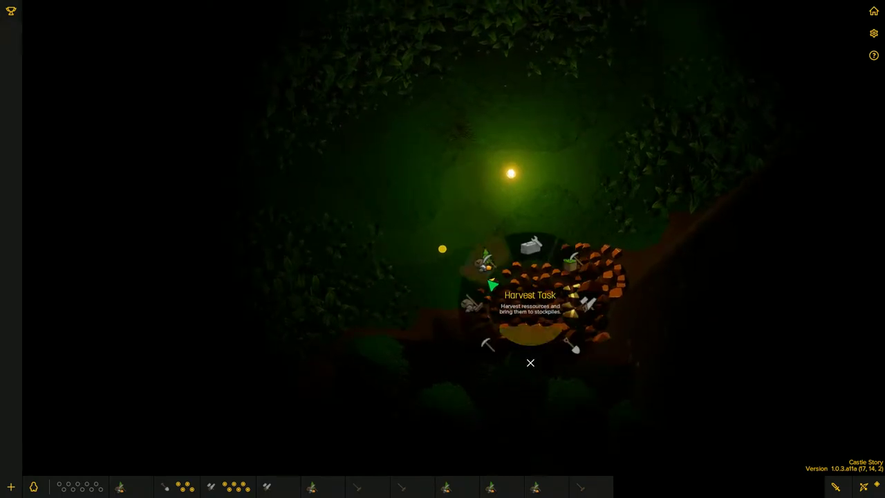
# Mark the orange block pile at the forest edge for harvesting and confirm it.
pyautogui.click(560, 297)
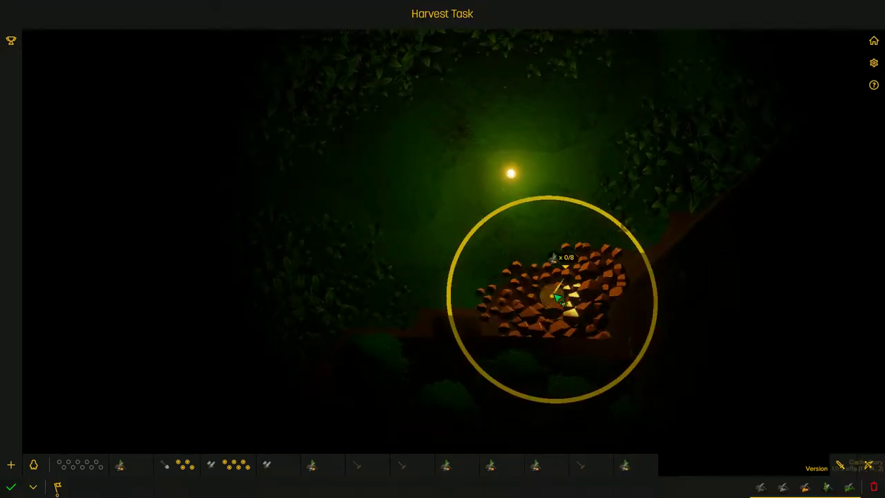
pyautogui.press('Escape')
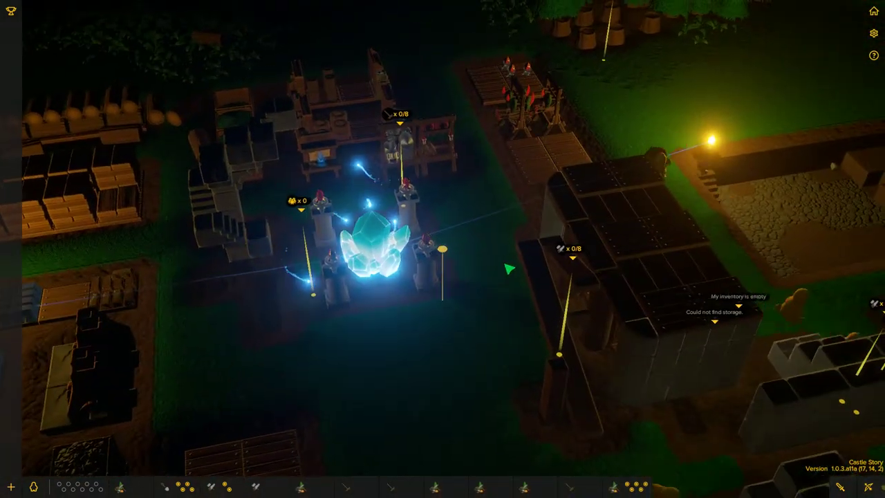
pyautogui.scroll(-3)
# Orbit over the village, select the blue pool plot, and bring up task choices by the cobbled pit.
pyautogui.moveTo(508, 268); pyautogui.dragTo(572, 330)
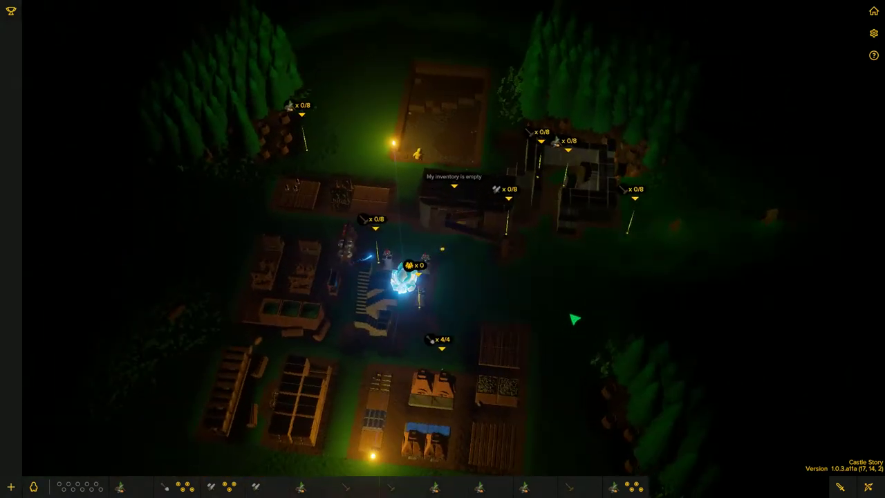
pyautogui.scroll(3)
pyautogui.scroll(3)
pyautogui.moveTo(640, 256); pyautogui.dragTo(527, 238)
pyautogui.scroll(-3)
pyautogui.scroll(3)
pyautogui.moveTo(456, 276); pyautogui.dragTo(344, 271)
pyautogui.scroll(-3)
pyautogui.click(327, 238)
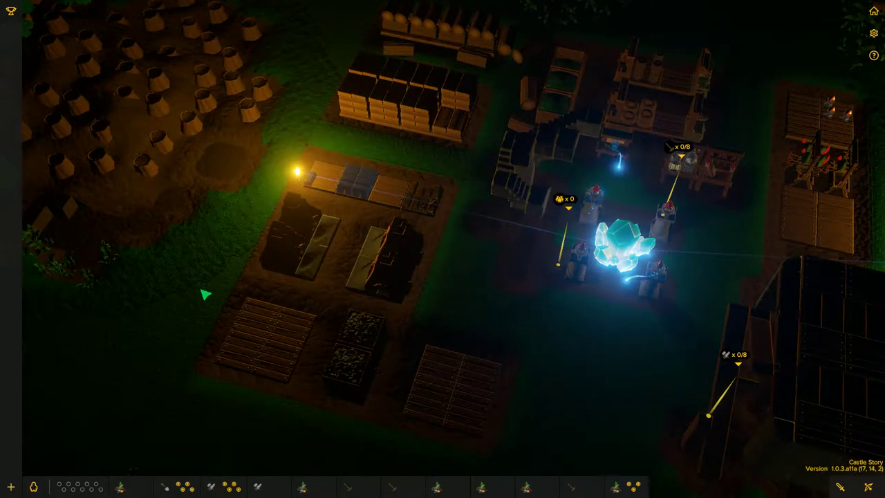
pyautogui.scroll(-3)
pyautogui.moveTo(484, 194); pyautogui.dragTo(525, 235)
pyautogui.scroll(3)
pyautogui.scroll(3)
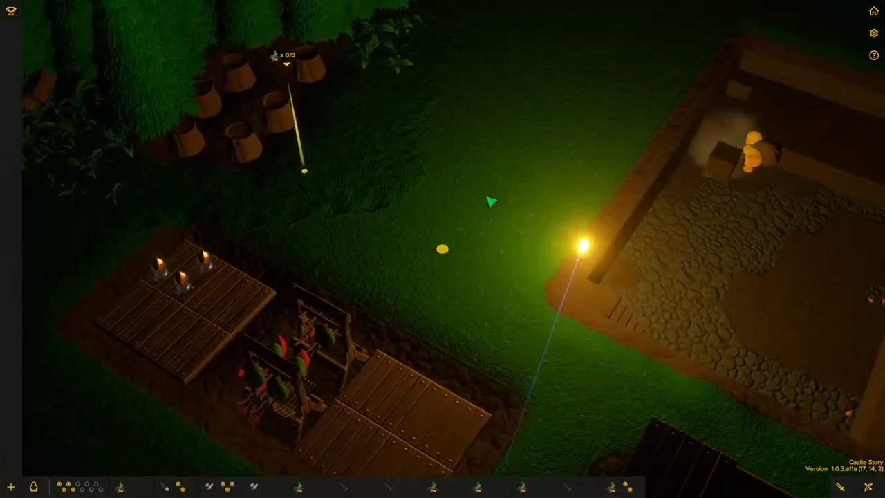
pyautogui.rightClick(484, 201)
# Start the construction task and lay an L-shaped row of stone blocks by the stumps.
pyautogui.click(549, 198)
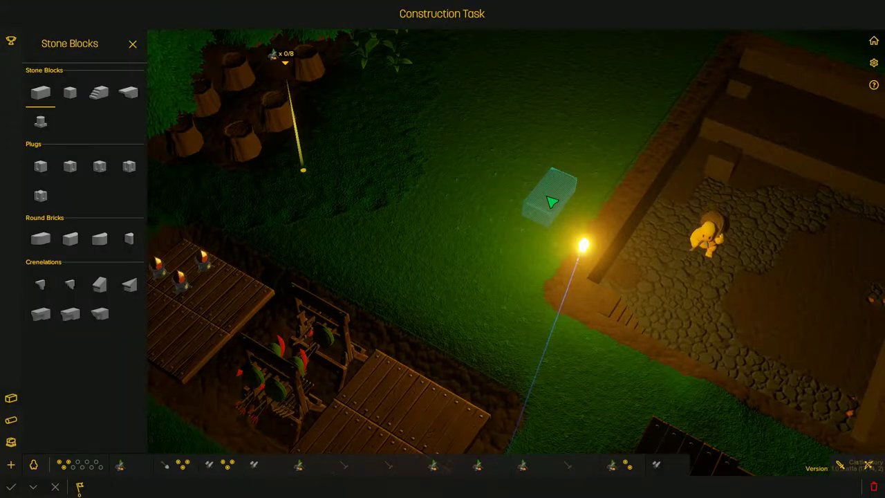
pyautogui.scroll(-3)
pyautogui.moveTo(484, 228); pyautogui.dragTo(442, 249)
pyautogui.scroll(-3)
pyautogui.scroll(3)
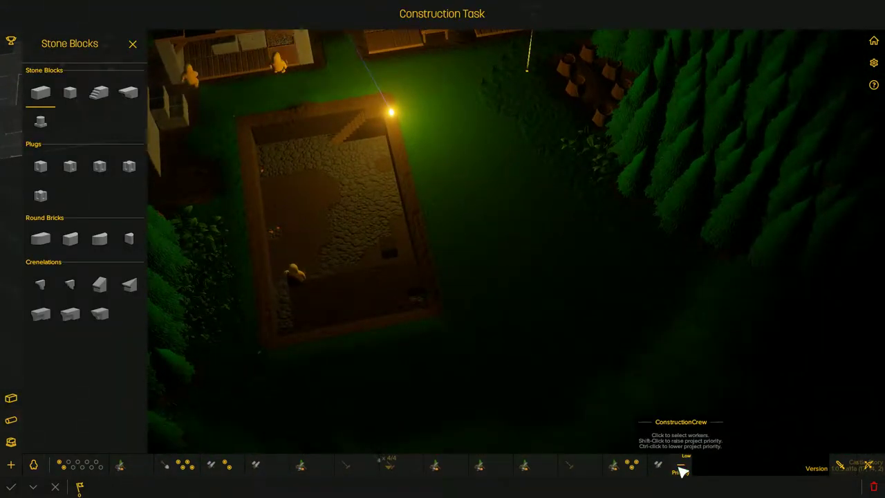
pyautogui.scroll(3)
pyautogui.scroll(3)
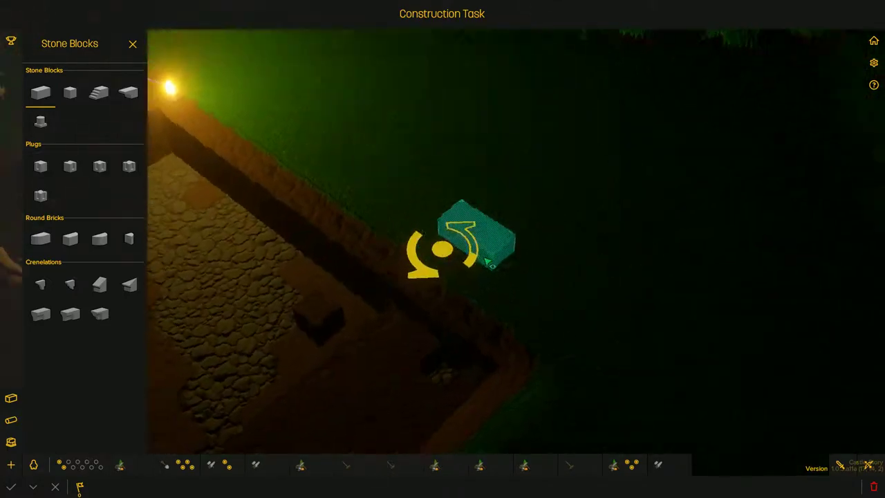
pyautogui.scroll(-3)
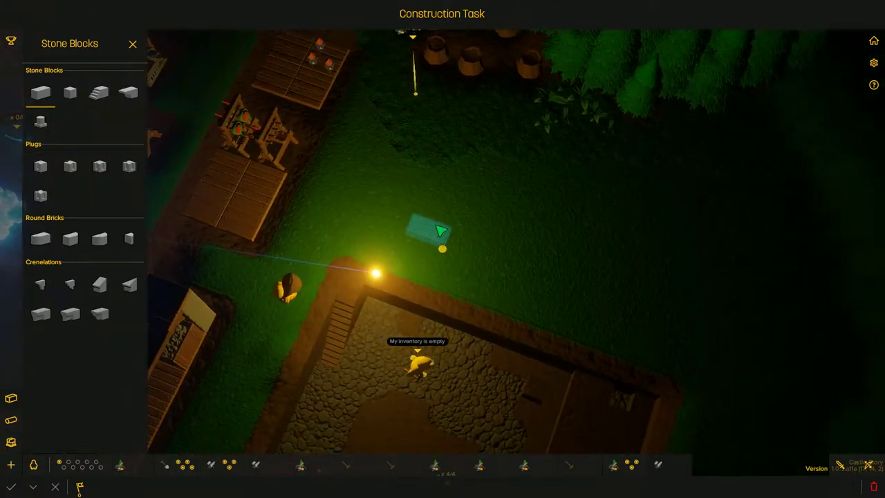
pyautogui.moveTo(442, 249); pyautogui.dragTo(437, 212)
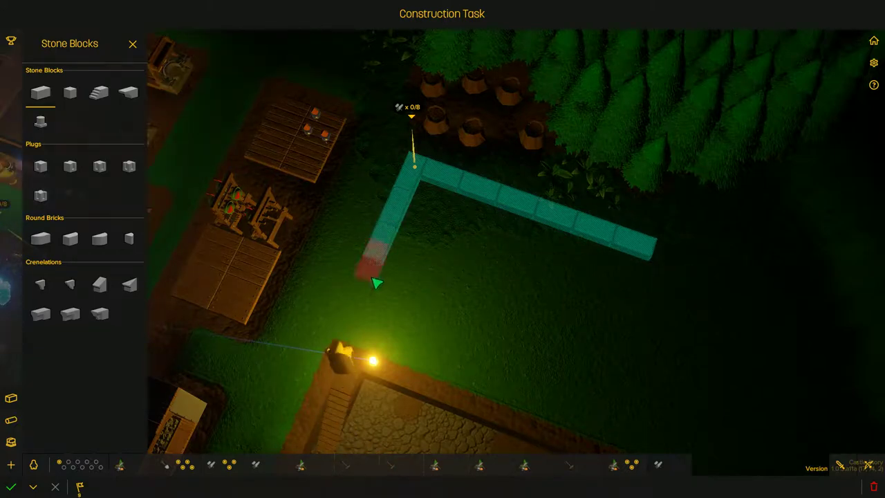
# Add a second stone block layer along the L's top arm.
pyautogui.moveTo(553, 300); pyautogui.dragTo(450, 221)
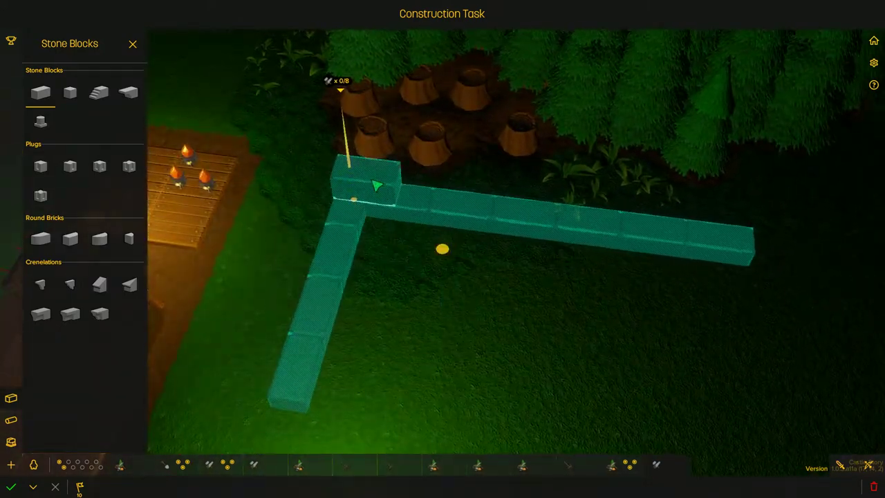
pyautogui.moveTo(376, 191); pyautogui.dragTo(719, 219)
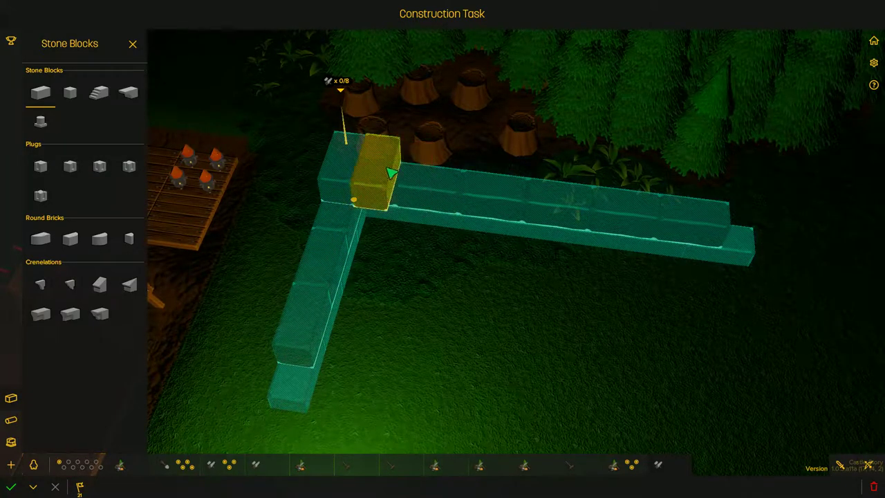
pyautogui.moveTo(400, 176); pyautogui.dragTo(636, 228)
pyautogui.scroll(-3)
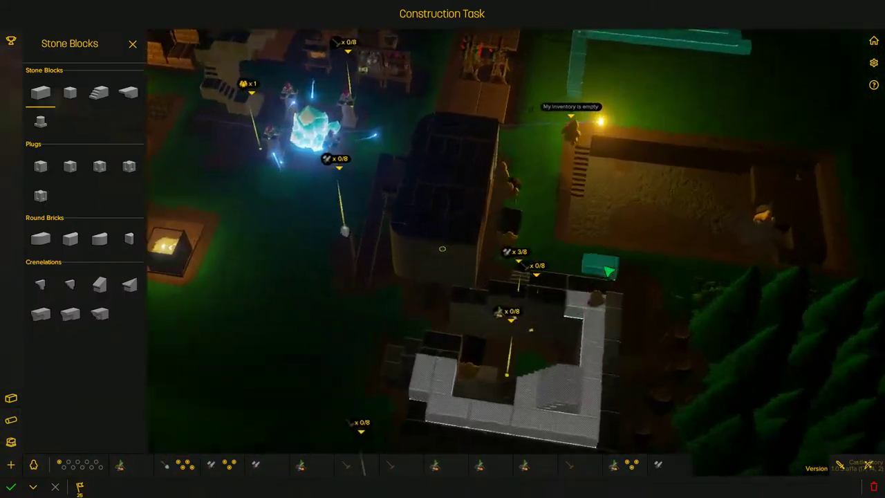
pyautogui.scroll(3)
pyautogui.scroll(-3)
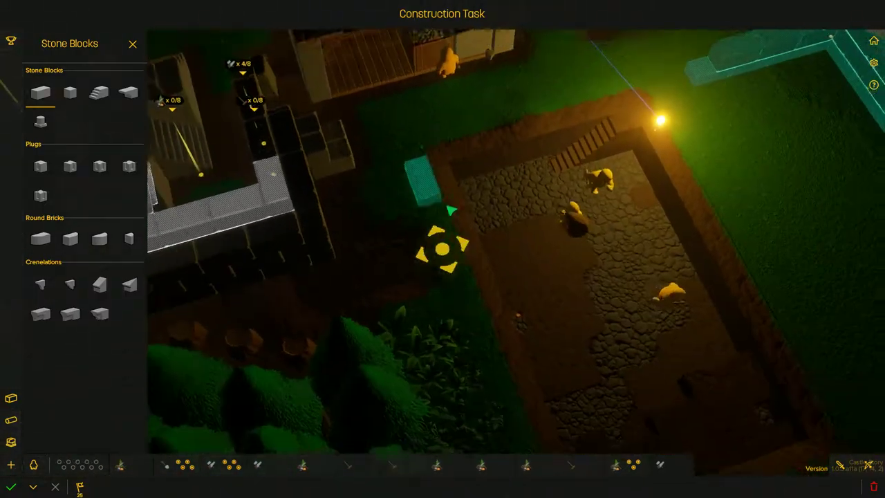
pyautogui.scroll(-3)
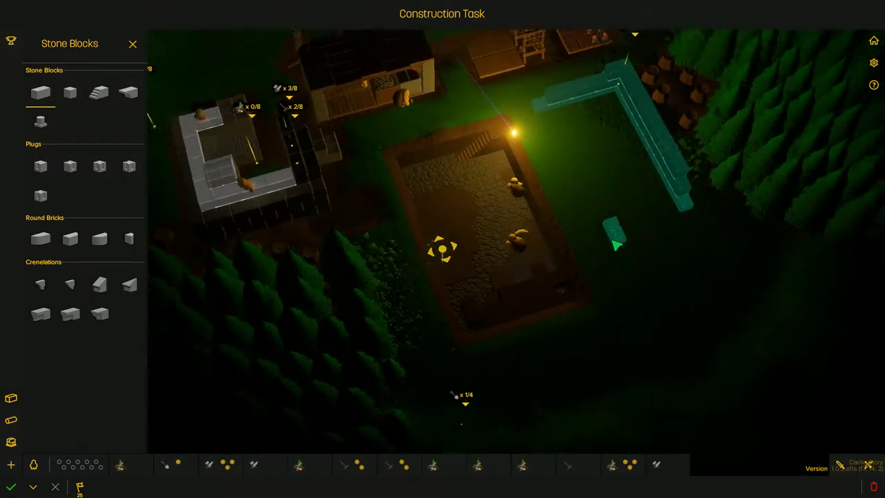
pyautogui.scroll(3)
pyautogui.scroll(3)
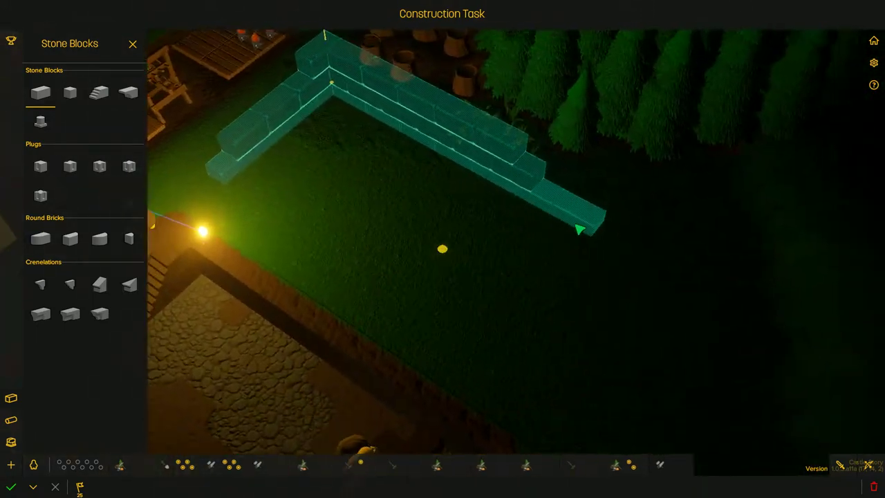
# Switch to plug blocks and start one beneath the top wall.
pyautogui.moveTo(642, 280); pyautogui.dragTo(158, 276)
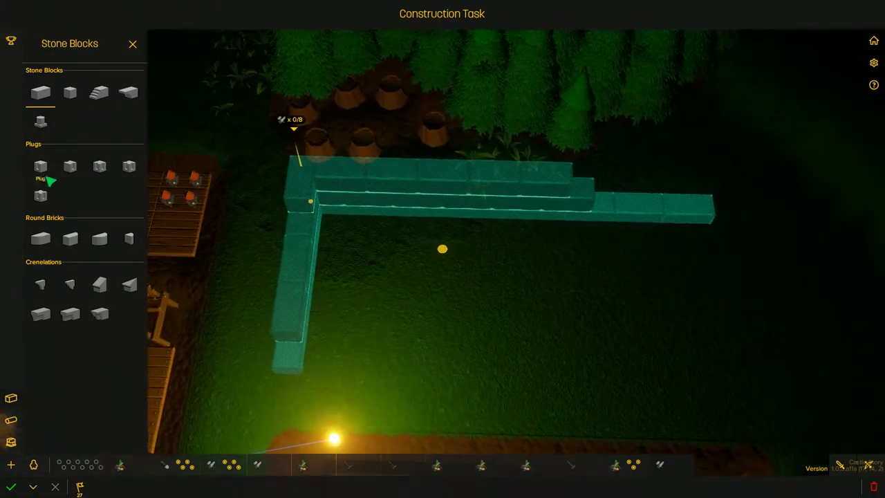
pyautogui.click(40, 166)
pyautogui.scroll(3)
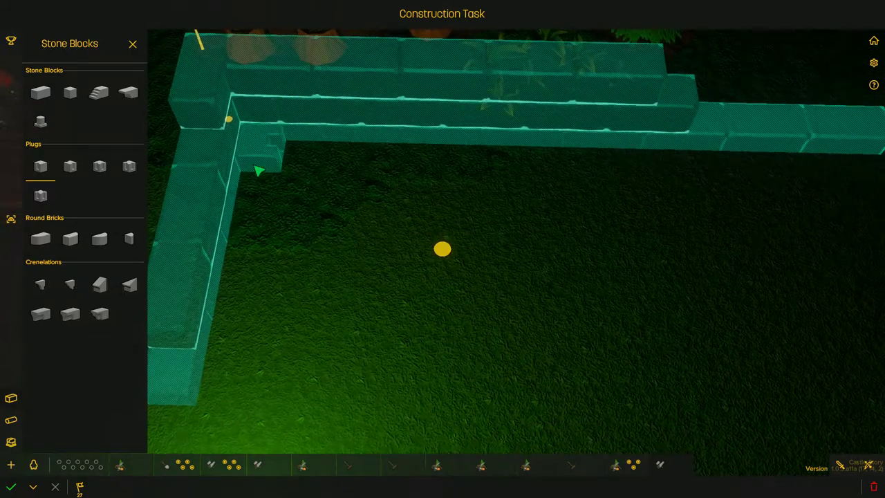
pyautogui.scroll(-3)
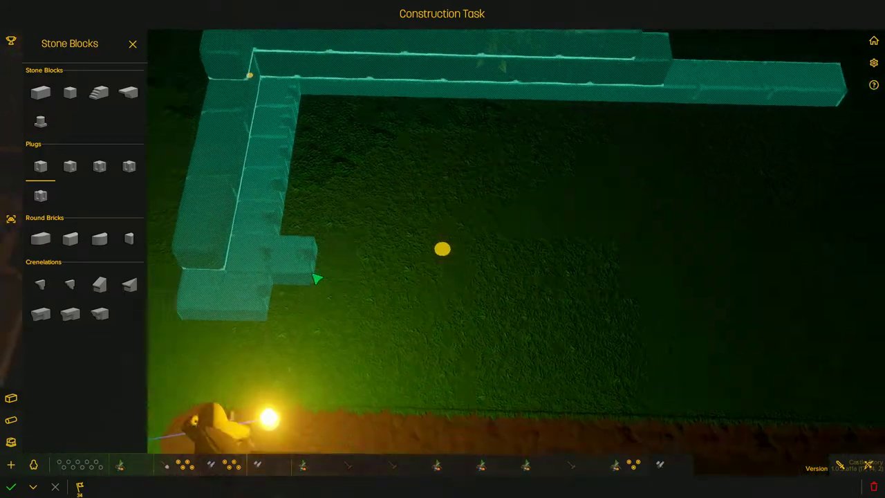
pyautogui.scroll(-3)
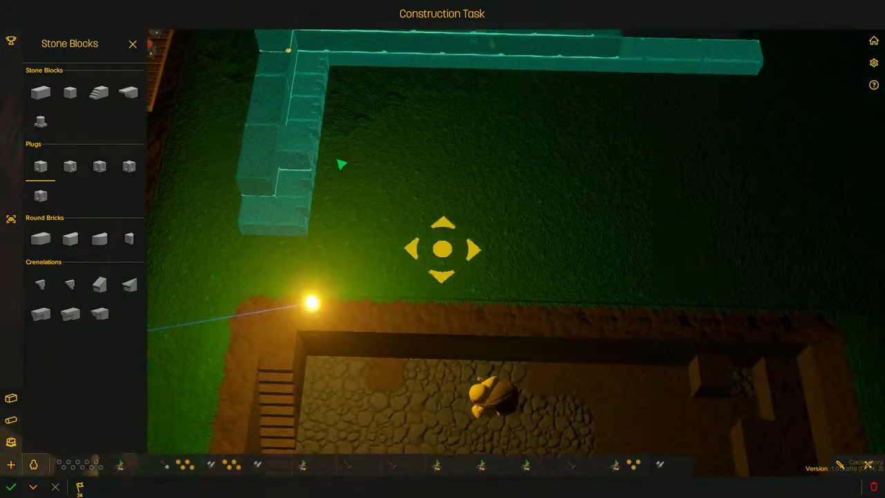
pyautogui.moveTo(387, 166); pyautogui.dragTo(78, 188)
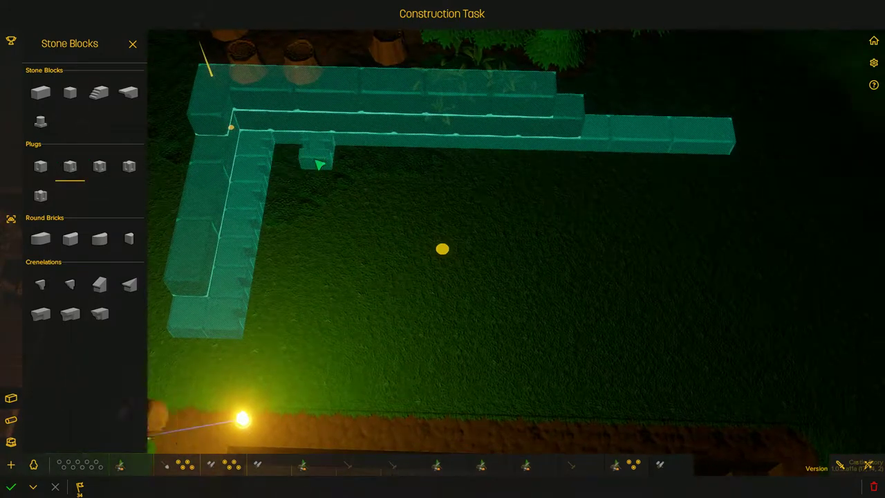
pyautogui.moveTo(392, 334); pyautogui.dragTo(332, 325)
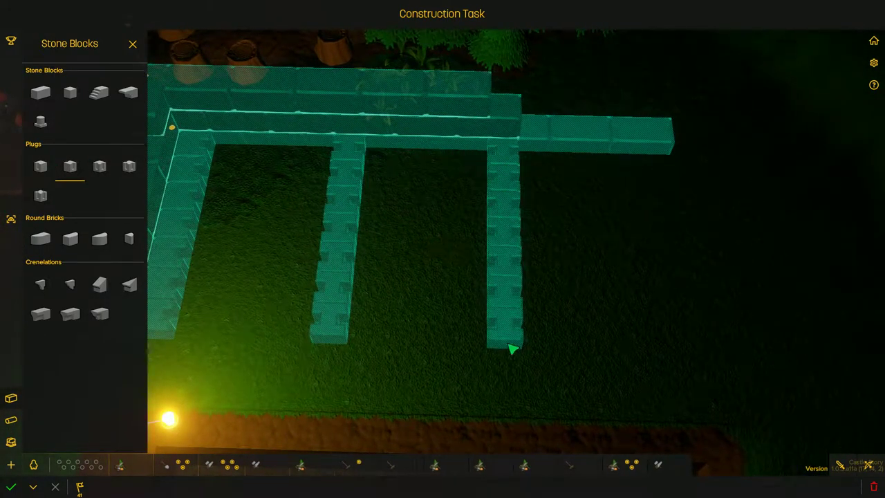
# Draw a plug-block inner wall running south, then survey the right side wall.
pyautogui.middleClick(512, 349)
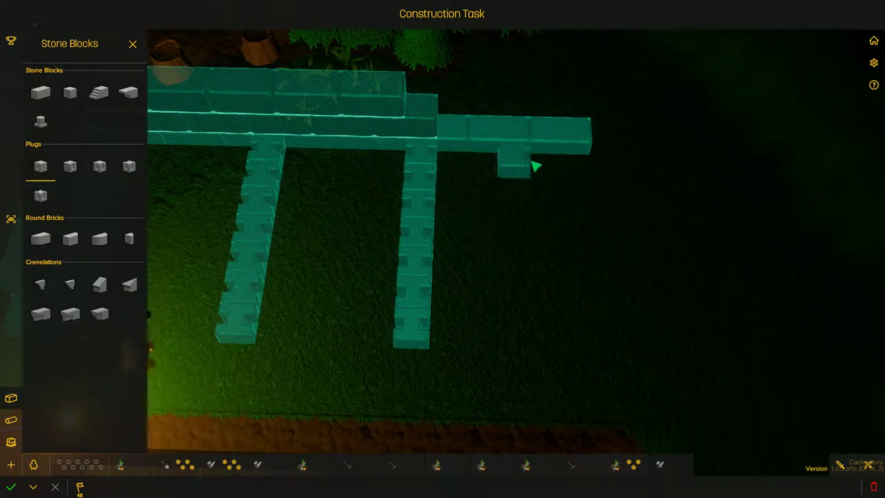
pyautogui.moveTo(571, 167); pyautogui.dragTo(309, 240)
pyautogui.moveTo(291, 286); pyautogui.dragTo(309, 309)
pyautogui.moveTo(584, 359); pyautogui.dragTo(589, 354)
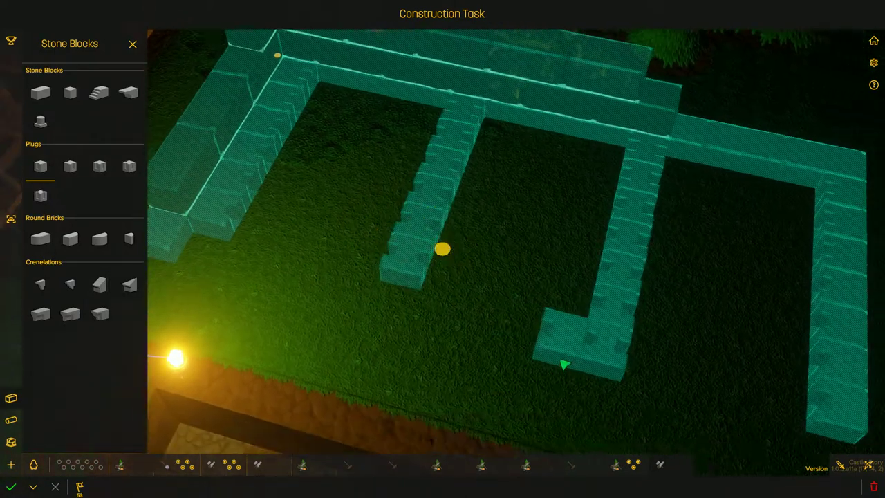
pyautogui.moveTo(442, 291); pyautogui.dragTo(484, 298)
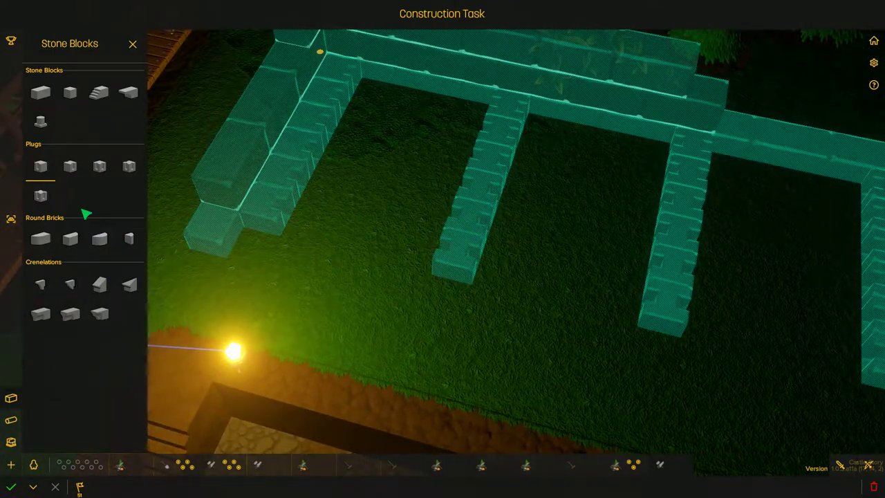
pyautogui.moveTo(297, 271); pyautogui.dragTo(251, 260)
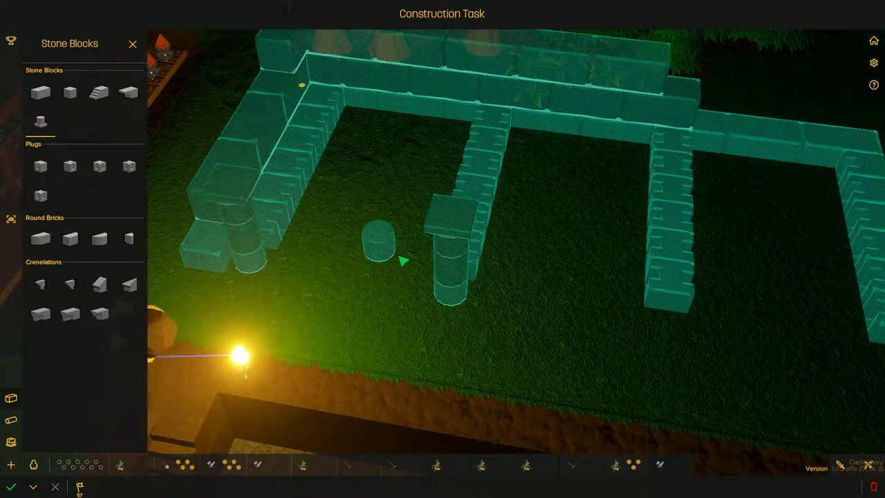
# Orbit to the right side and remove a block from the side wall.
pyautogui.moveTo(404, 260); pyautogui.dragTo(531, 277)
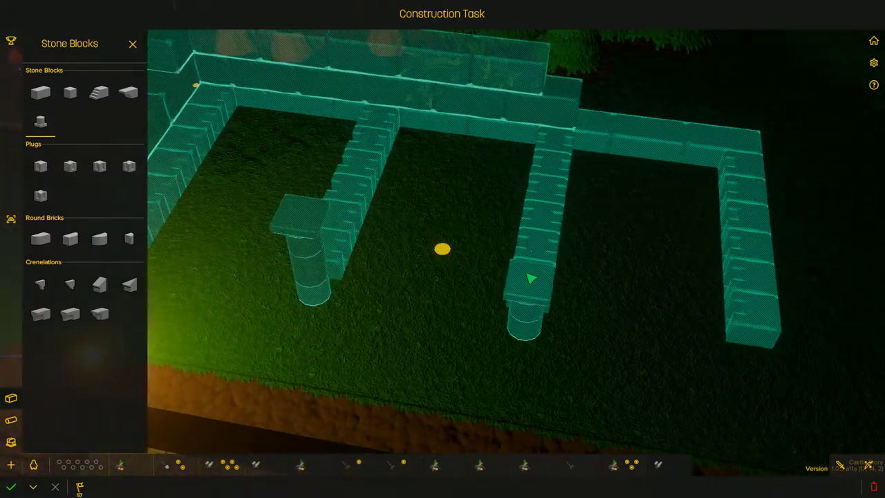
pyautogui.moveTo(527, 250); pyautogui.dragTo(684, 325)
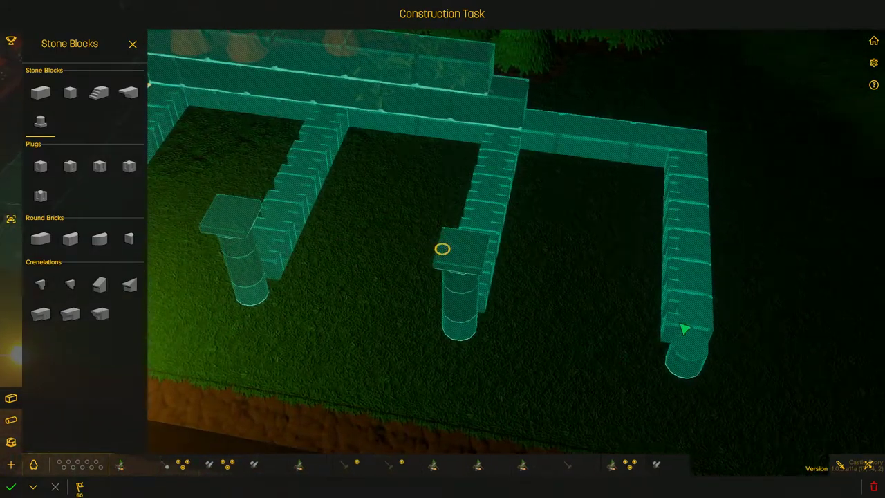
pyautogui.scroll(-3)
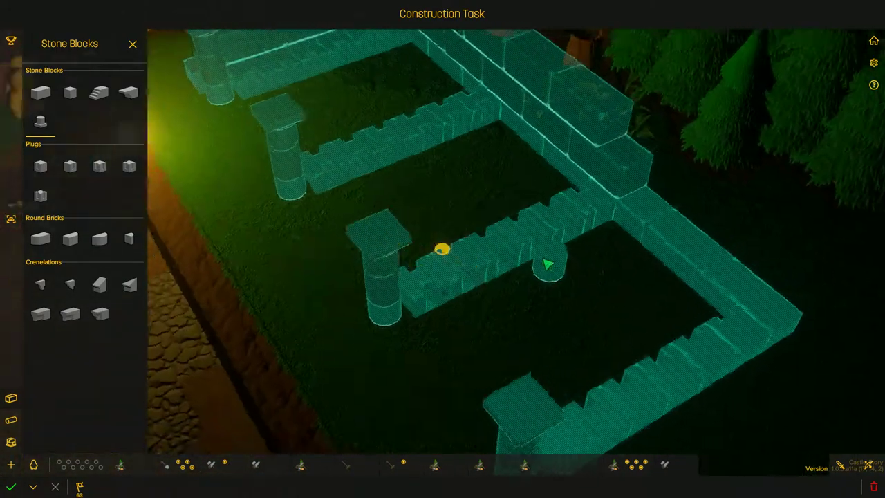
pyautogui.moveTo(539, 262); pyautogui.dragTo(567, 236)
pyautogui.click(567, 236)
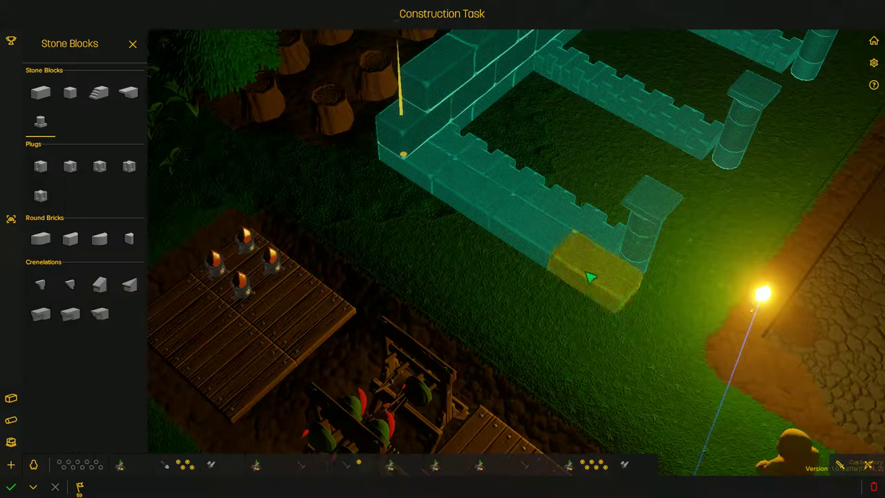
pyautogui.scroll(3)
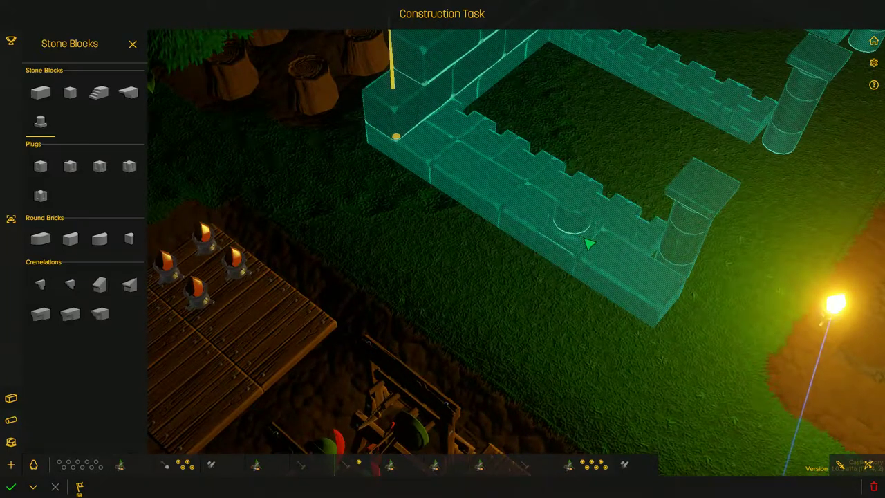
# Insert two round pillars along the side wall.
pyautogui.moveTo(550, 222); pyautogui.dragTo(442, 248)
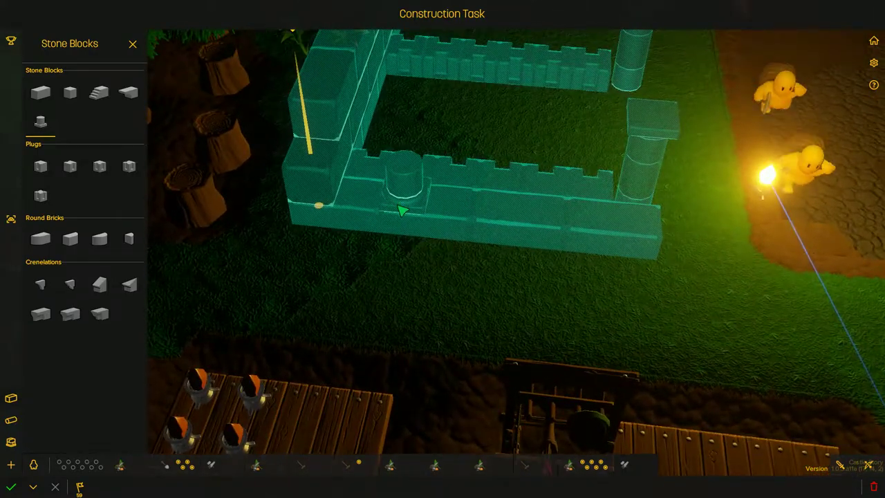
pyautogui.click(411, 166)
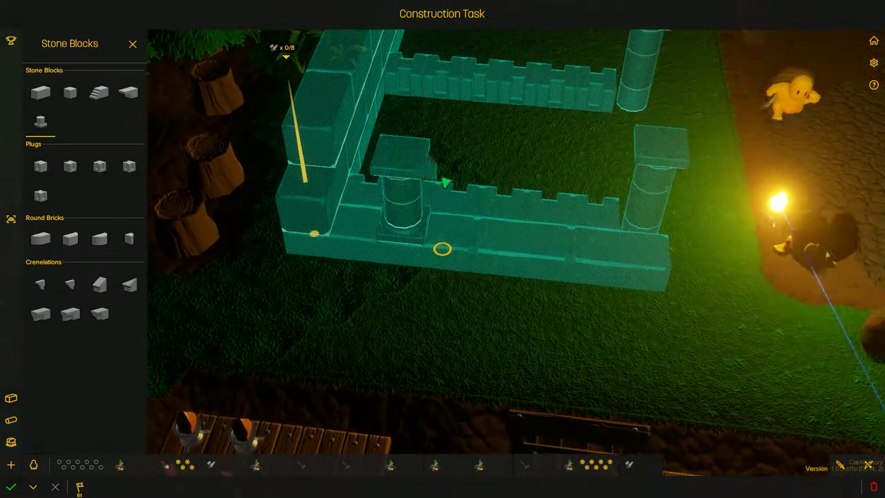
pyautogui.click(466, 198)
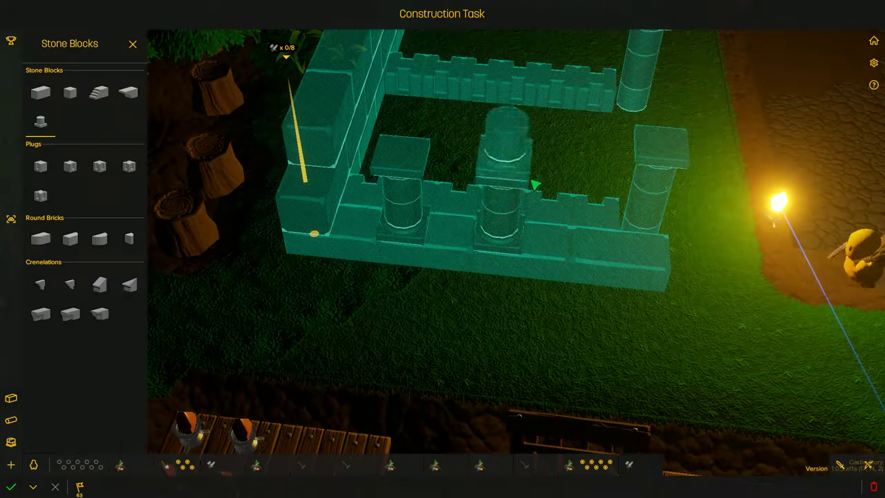
# Remove a block from the top wall and view the structure from another angle.
pyautogui.moveTo(593, 240); pyautogui.dragTo(441, 168)
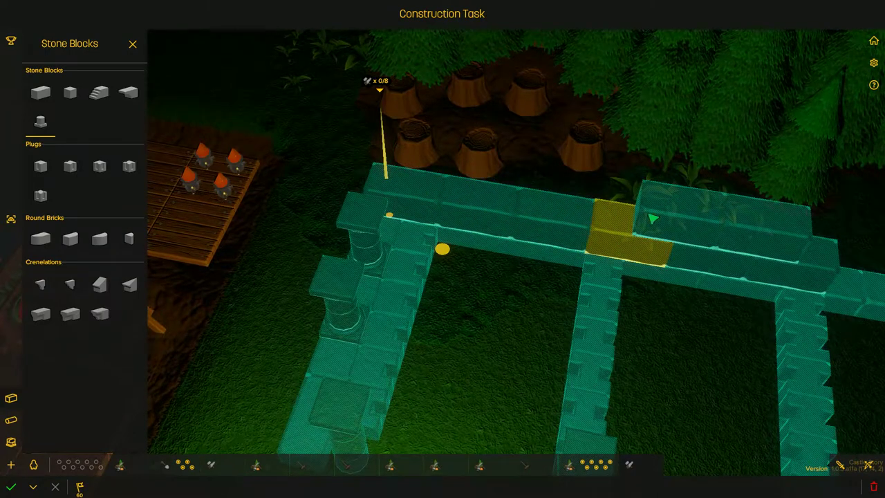
pyautogui.click(771, 250)
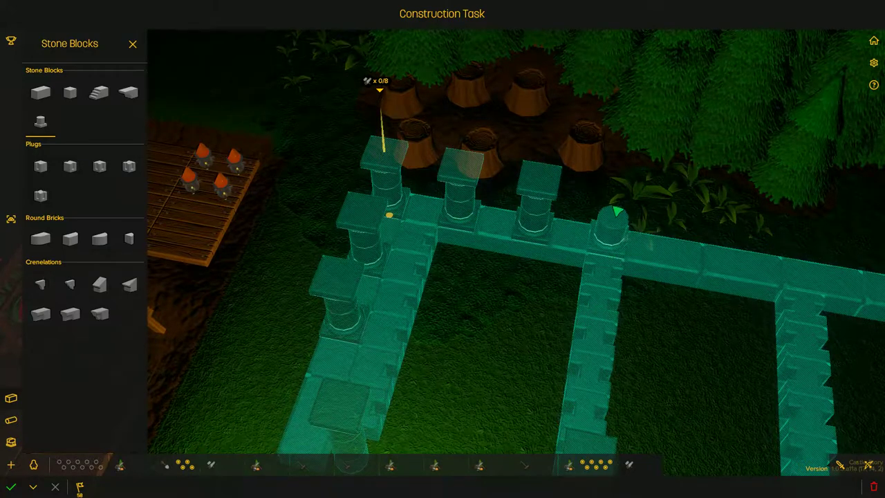
pyautogui.moveTo(442, 249); pyautogui.dragTo(442, 249)
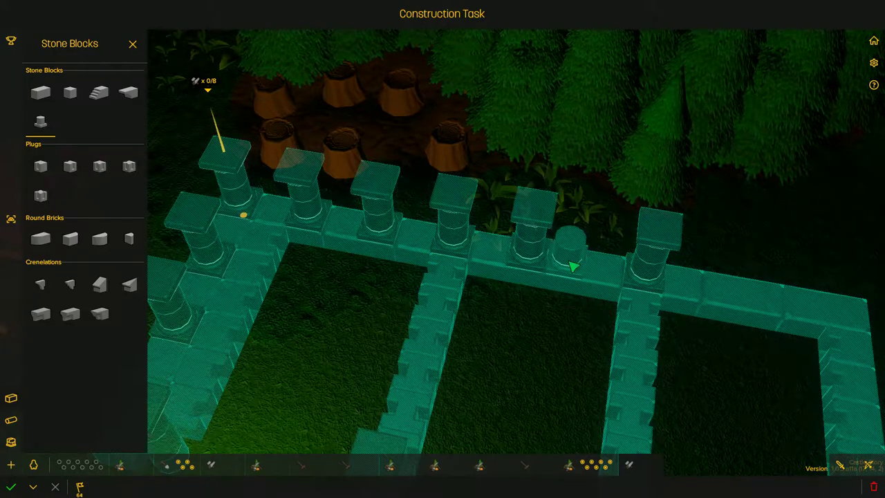
pyautogui.moveTo(569, 215); pyautogui.dragTo(605, 189)
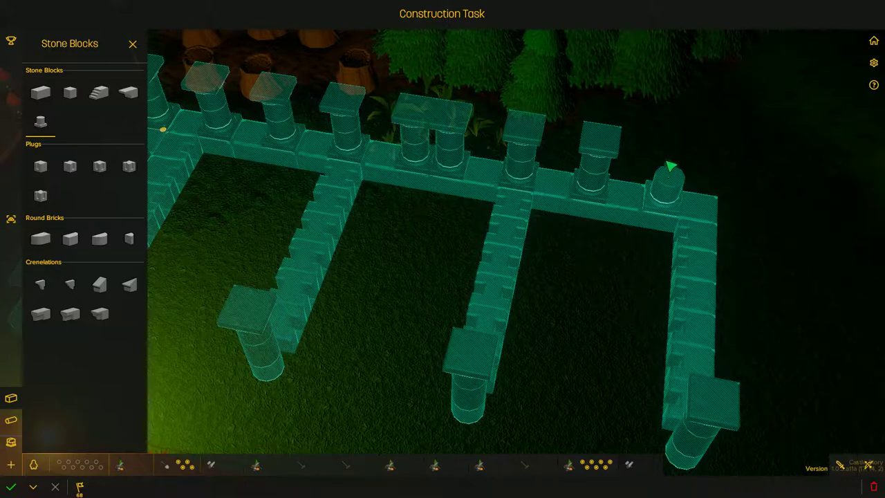
# Orbit around the blueprint and pick the plain stone brick.
pyautogui.moveTo(156, 158); pyautogui.dragTo(276, 180)
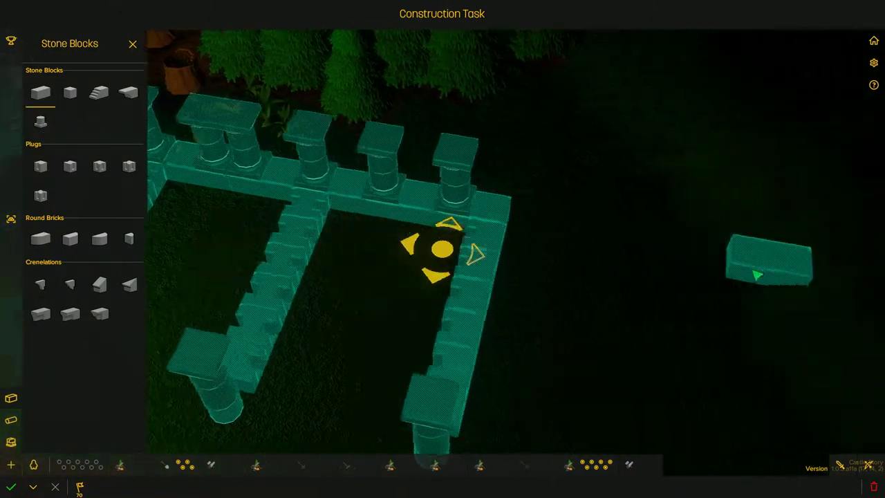
pyautogui.moveTo(442, 249); pyautogui.dragTo(445, 257)
pyautogui.moveTo(229, 298); pyautogui.dragTo(276, 263)
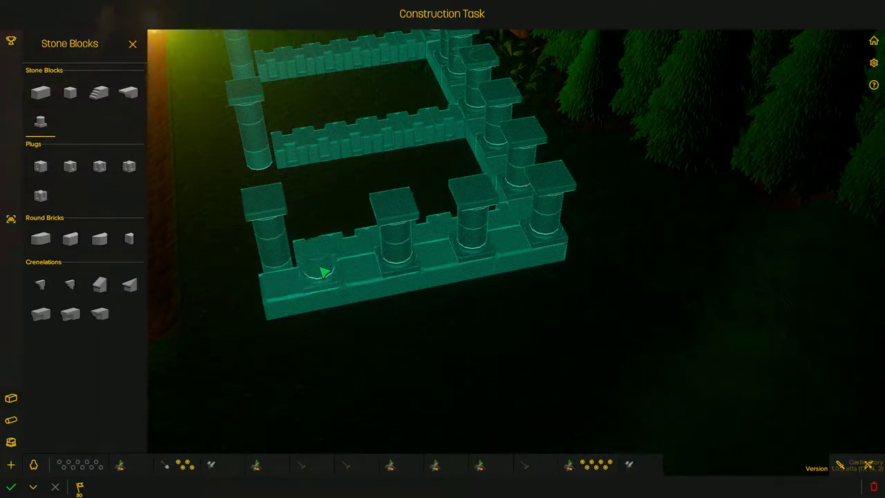
pyautogui.moveTo(320, 215); pyautogui.dragTo(442, 249)
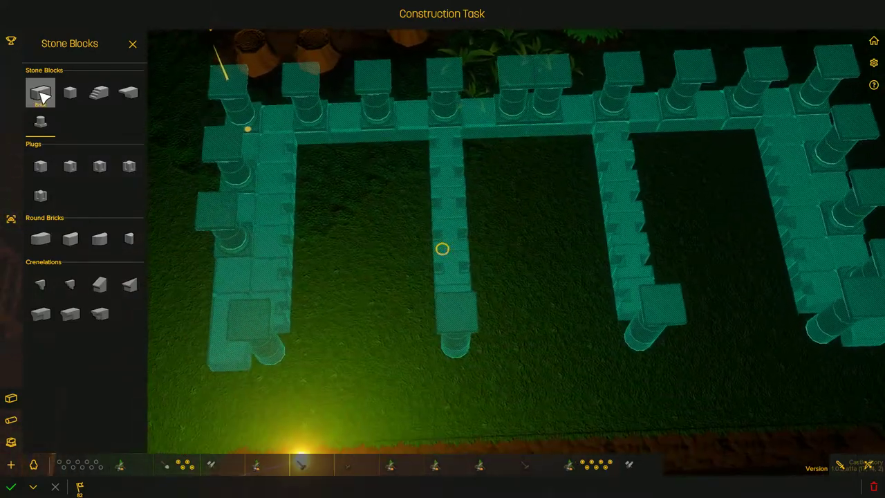
pyautogui.click(40, 92)
# Place a stone block and a Curved Left brick at the front wall's left end.
pyautogui.moveTo(509, 295); pyautogui.dragTo(651, 275)
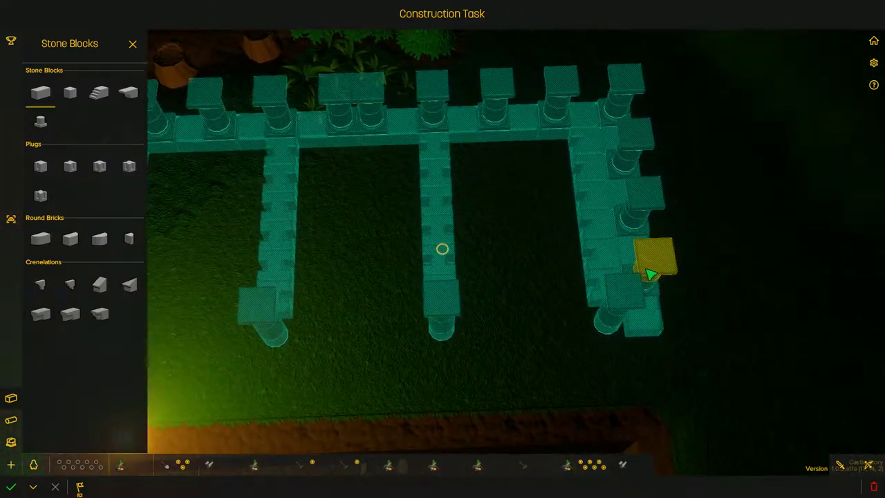
pyautogui.moveTo(477, 323); pyautogui.dragTo(442, 249)
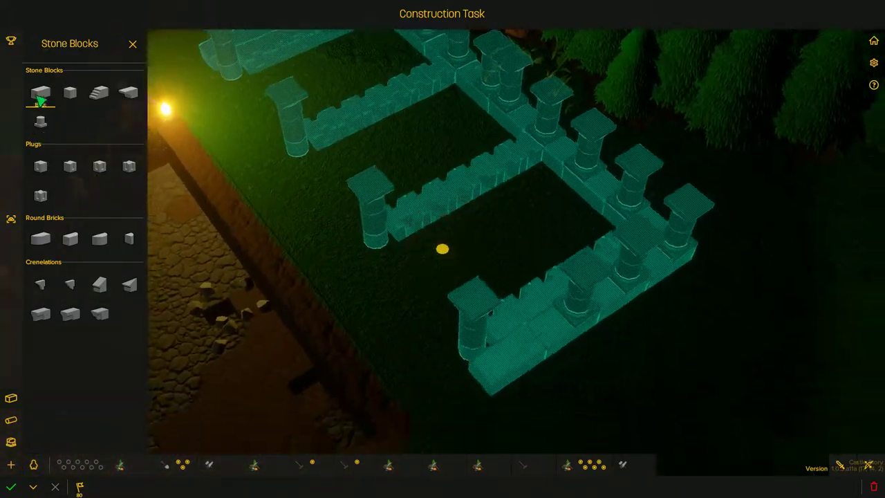
pyautogui.scroll(3)
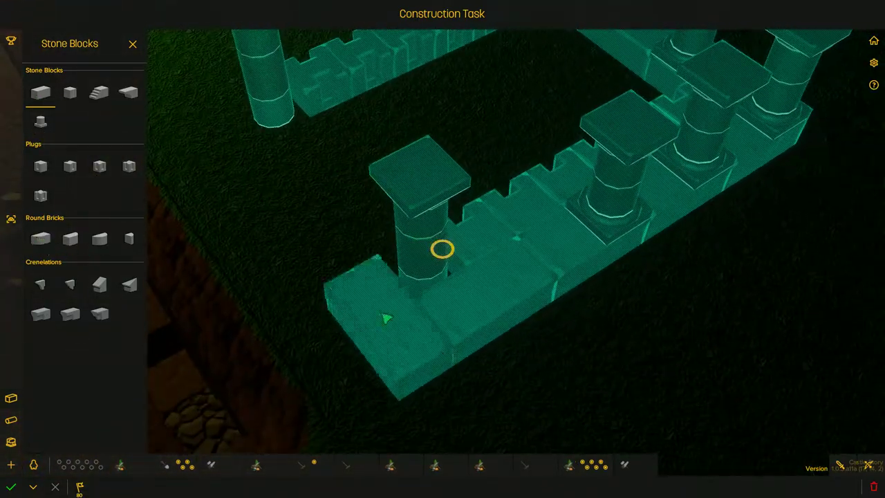
pyautogui.click(456, 318)
pyautogui.moveTo(353, 301); pyautogui.dragTo(442, 249)
pyautogui.scroll(-3)
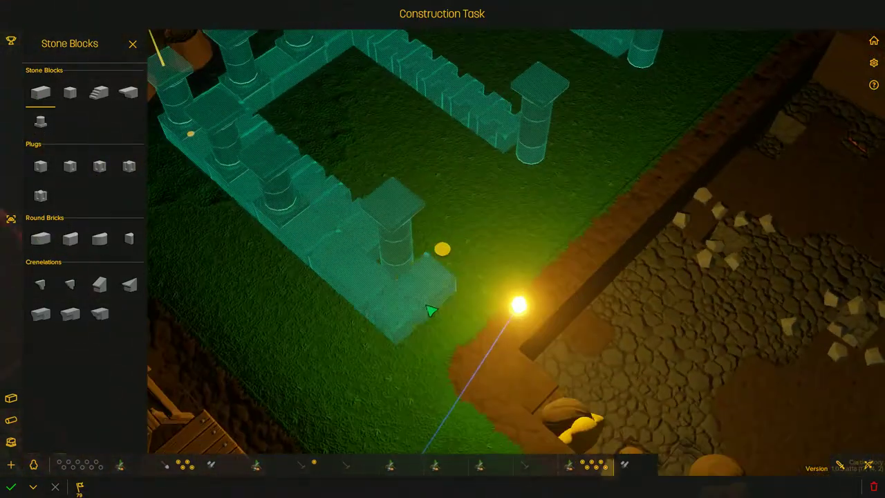
pyautogui.click(71, 240)
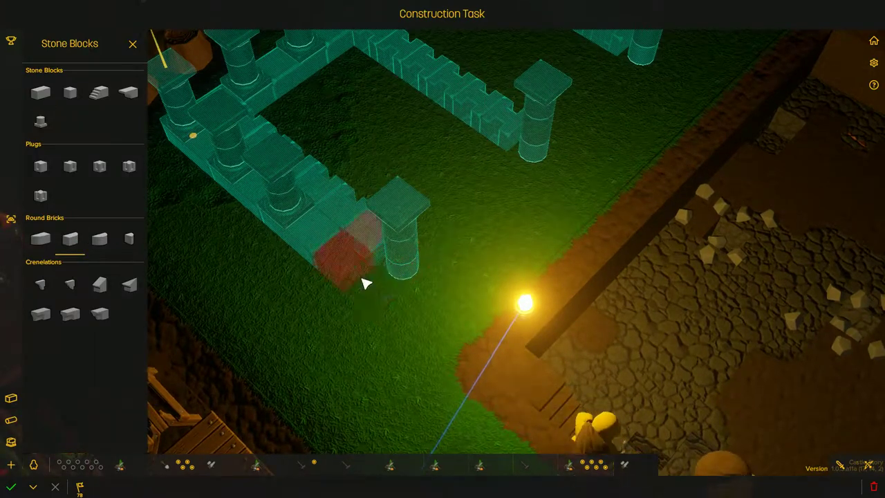
pyautogui.moveTo(442, 249); pyautogui.dragTo(429, 242)
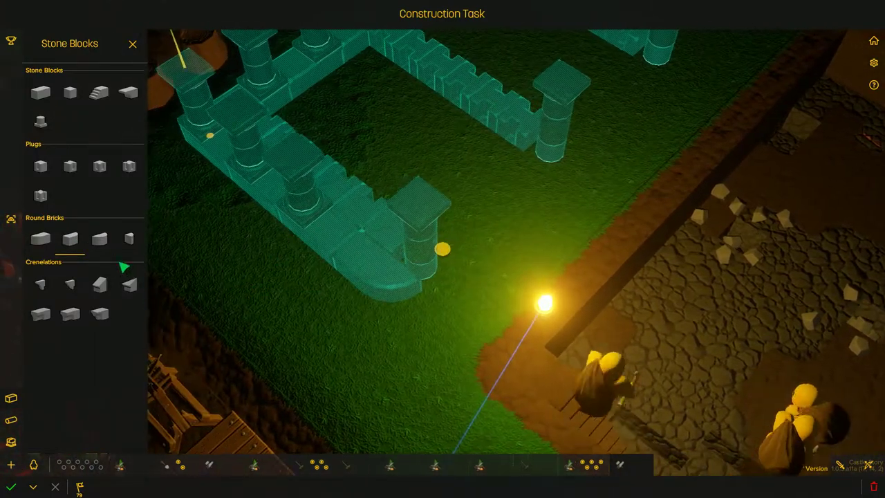
pyautogui.click(387, 276)
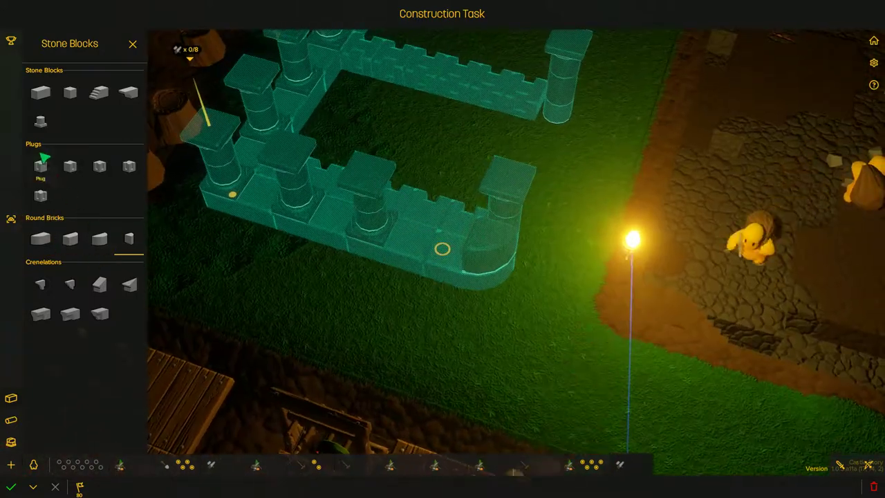
# Rotate a curved round brick, pick a round brick for the wall end, and view the whole blueprint.
pyautogui.click(70, 94)
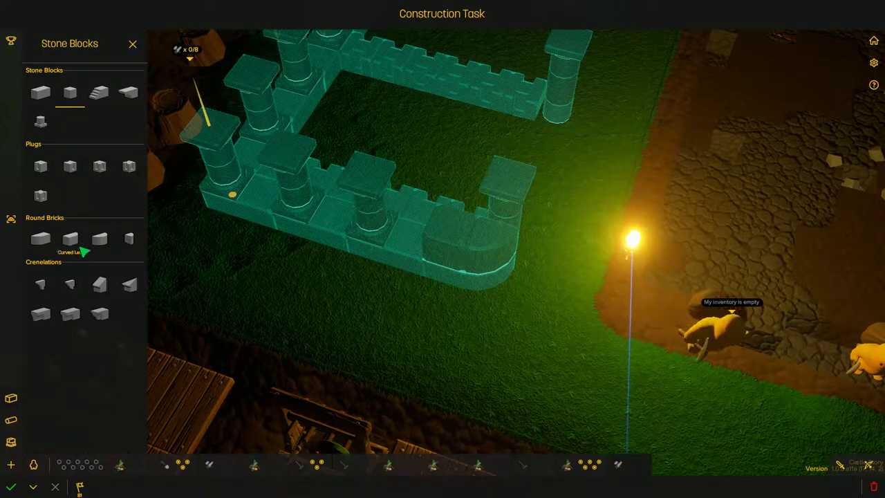
pyautogui.click(99, 240)
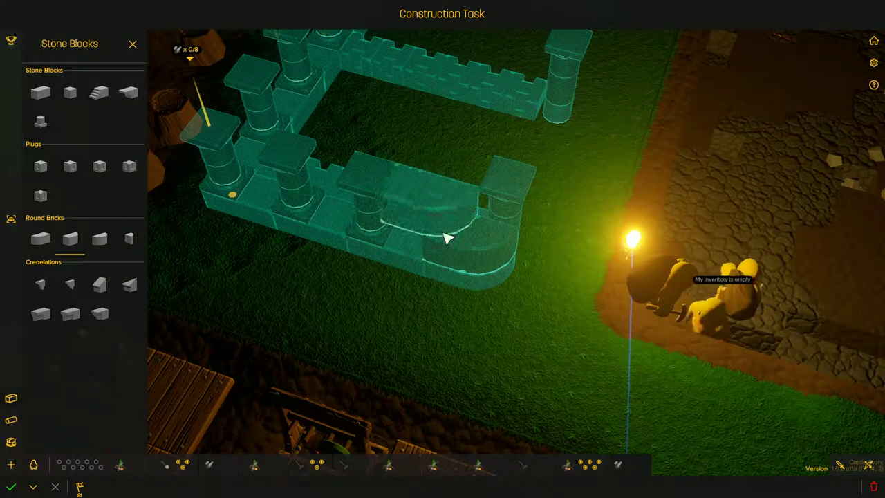
pyautogui.click(446, 238)
pyautogui.moveTo(567, 286); pyautogui.dragTo(429, 249)
pyautogui.scroll(-3)
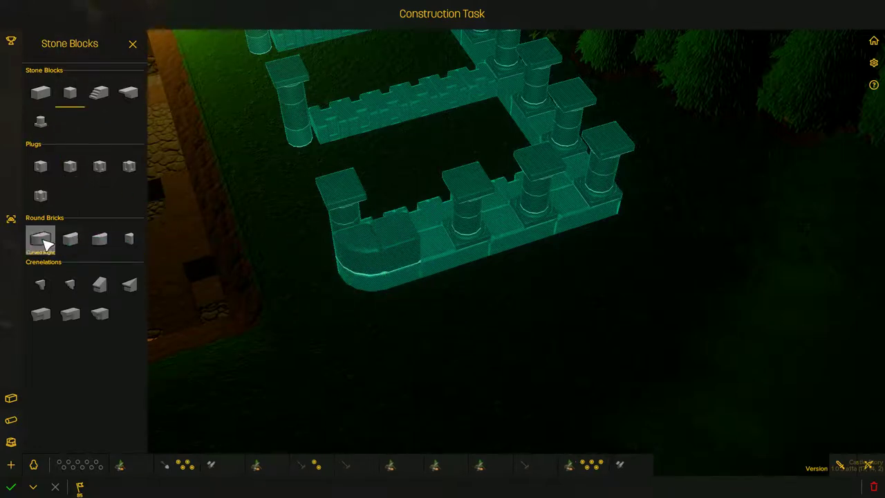
pyautogui.click(43, 242)
pyautogui.moveTo(456, 314); pyautogui.dragTo(470, 245)
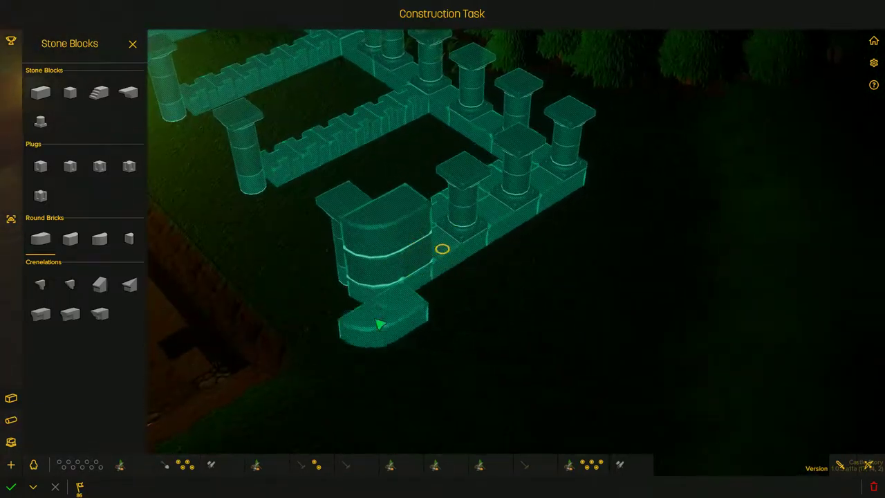
pyautogui.scroll(-3)
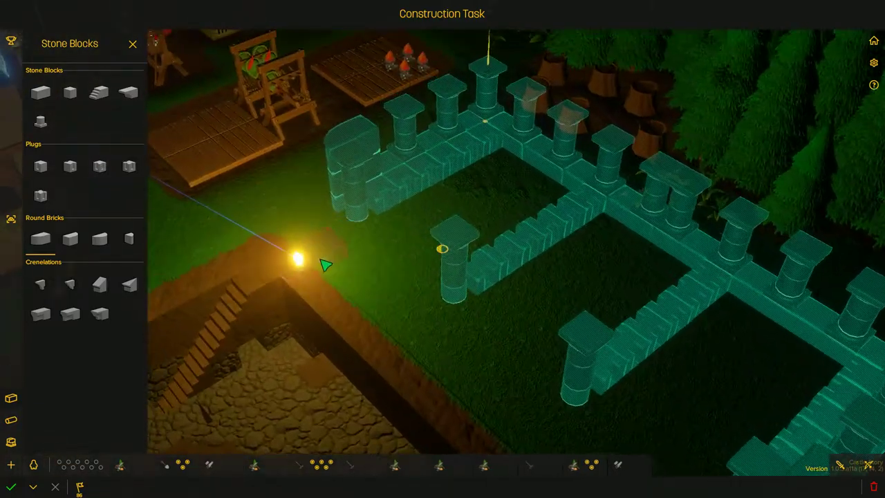
pyautogui.moveTo(346, 256); pyautogui.dragTo(428, 293)
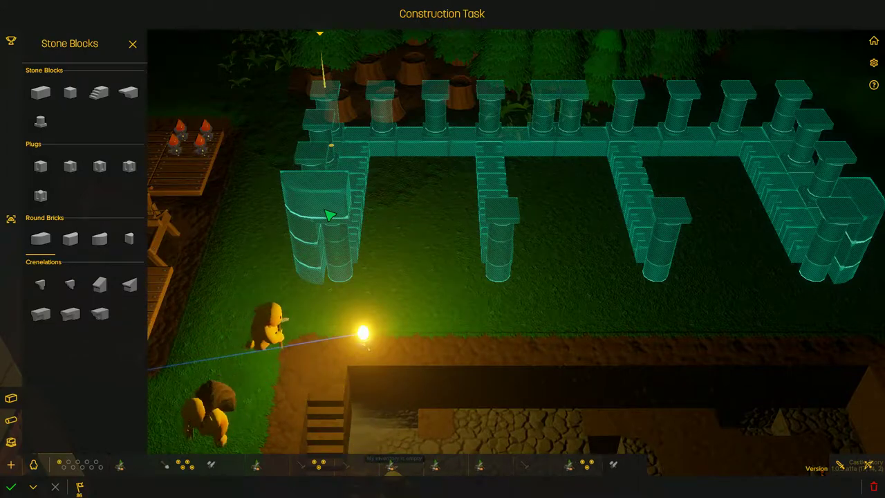
pyautogui.press('e')
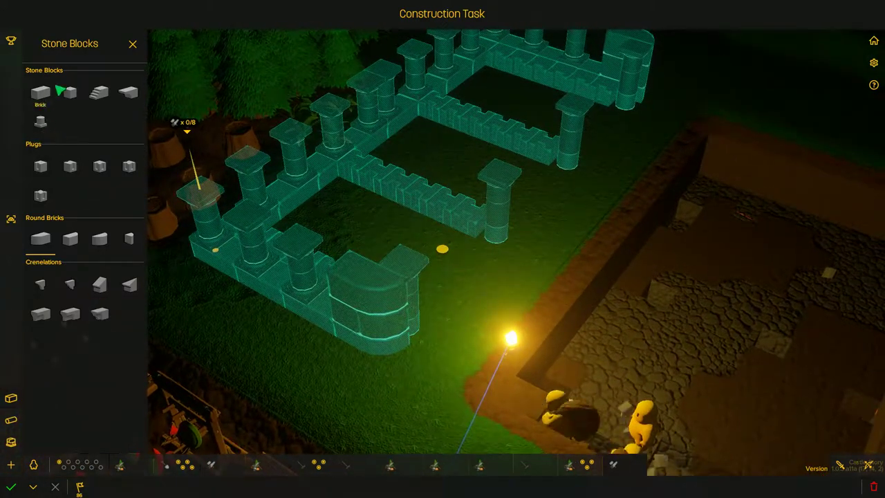
pyautogui.scroll(3)
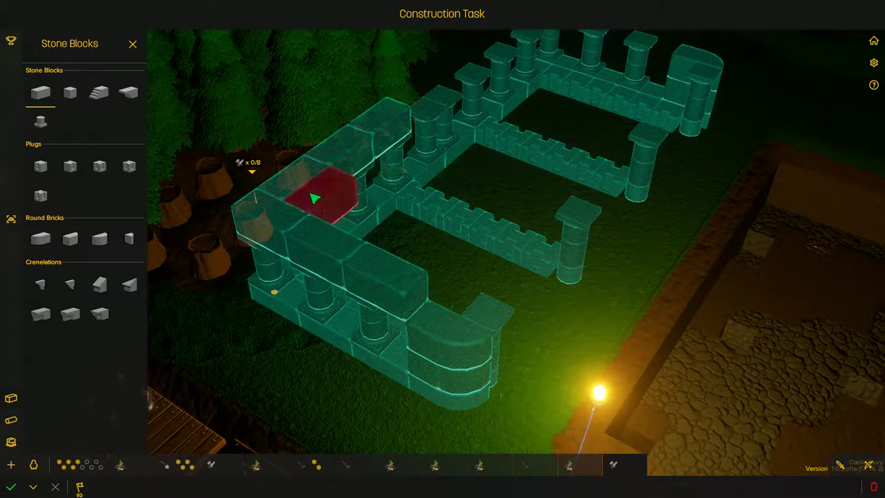
# Finish the stone brick row along the pillar tops.
pyautogui.moveTo(331, 181); pyautogui.dragTo(441, 249)
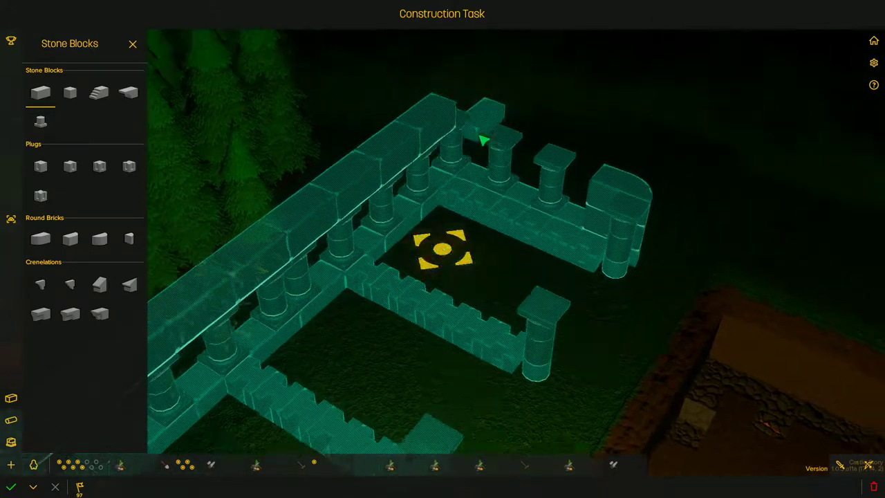
pyautogui.moveTo(456, 124); pyautogui.dragTo(498, 208)
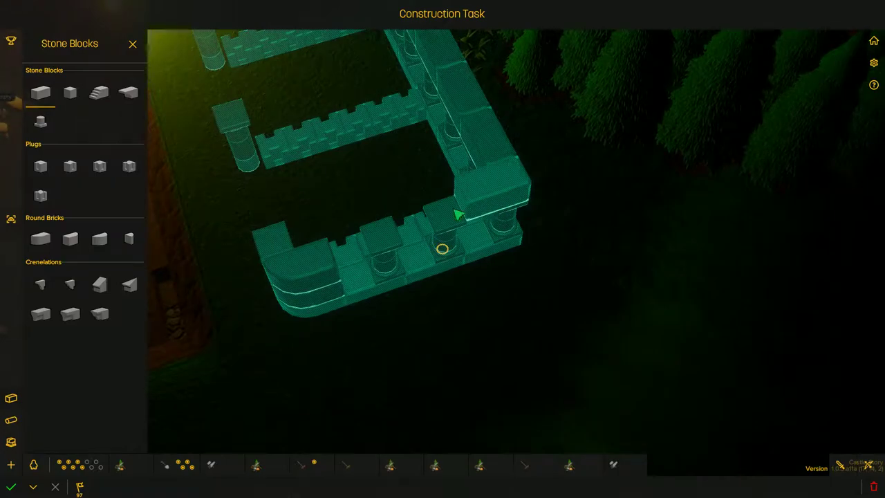
pyautogui.click(324, 259)
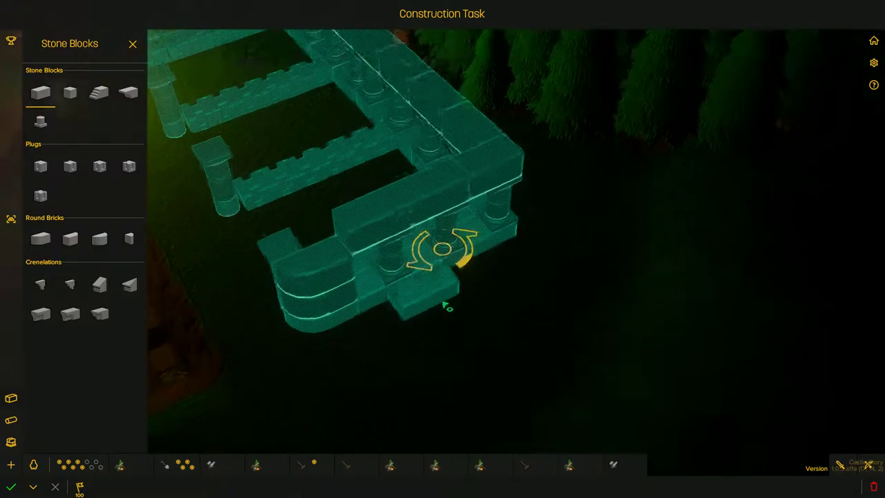
pyautogui.moveTo(443, 249); pyautogui.dragTo(443, 248)
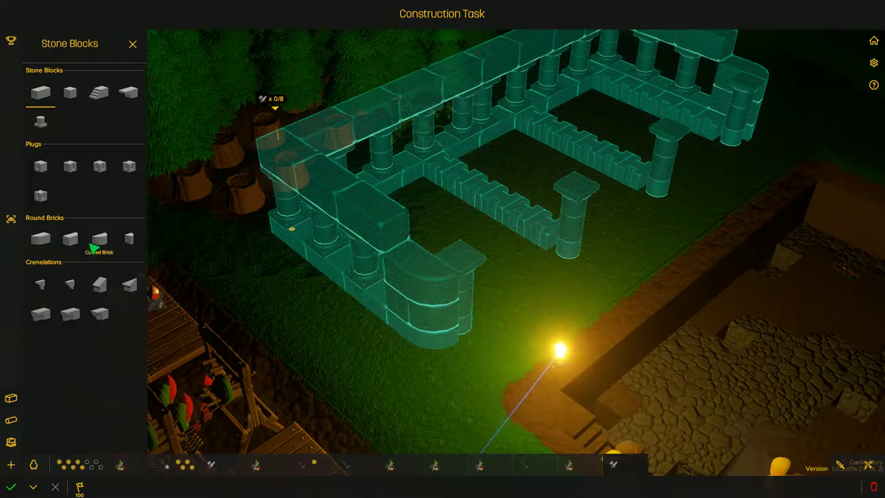
# Cap the beam corners with Curved round bricks and close the construction editor.
pyautogui.click(98, 239)
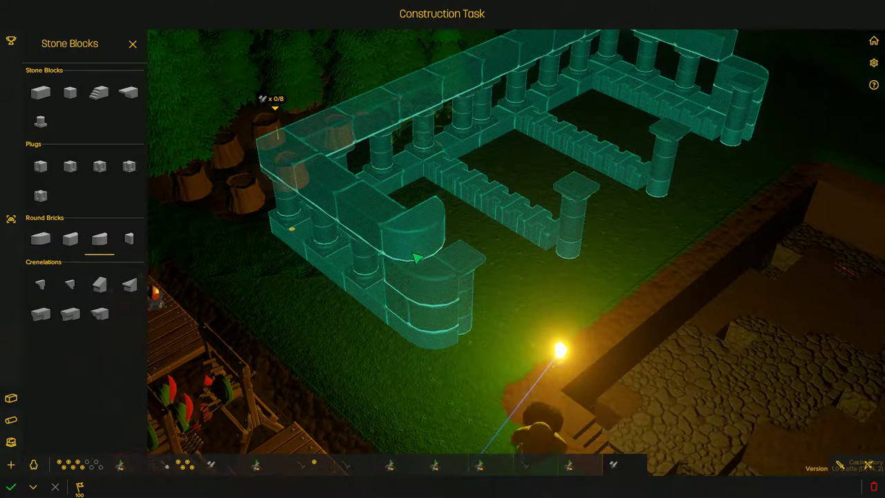
pyautogui.click(430, 266)
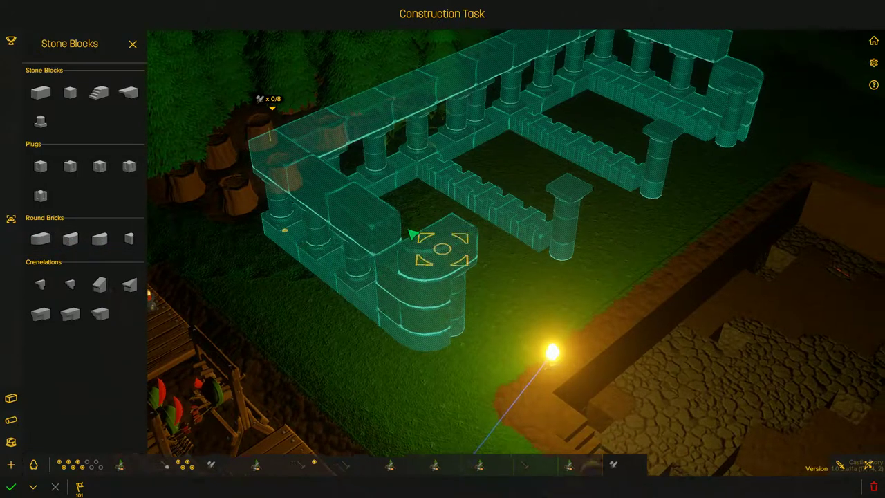
pyautogui.moveTo(429, 262); pyautogui.dragTo(573, 203)
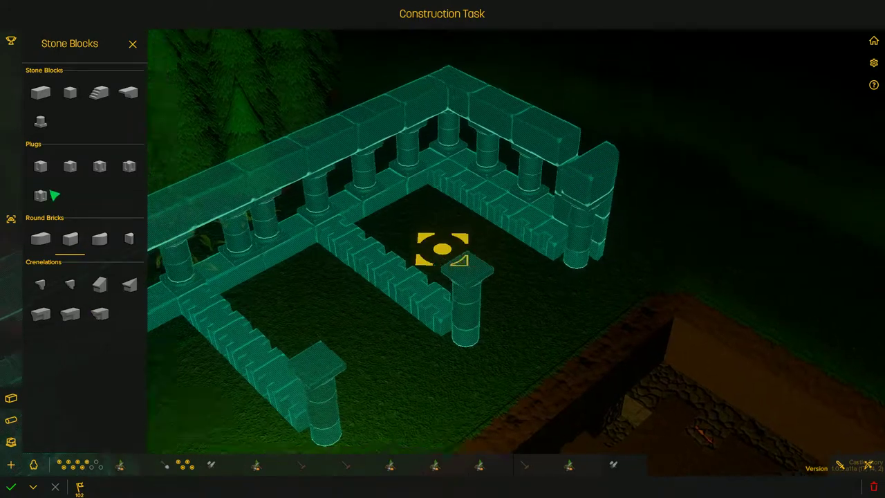
pyautogui.scroll(-3)
pyautogui.click(70, 93)
pyautogui.click(330, 381)
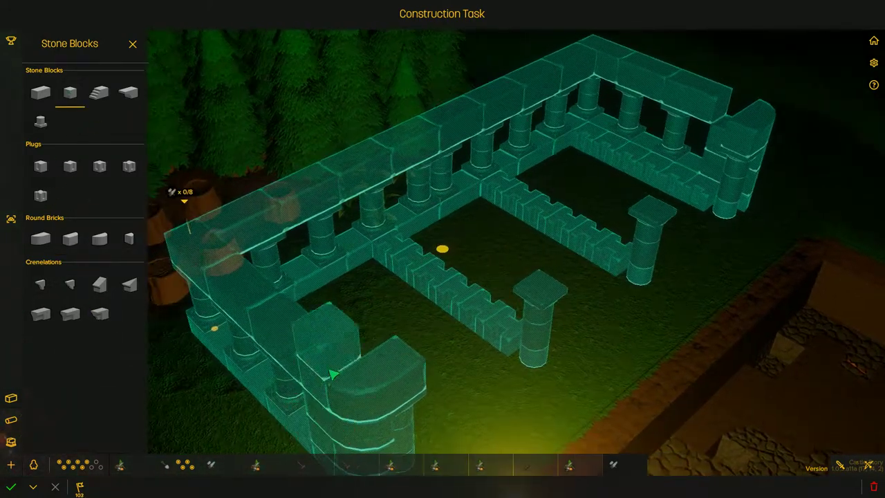
pyautogui.moveTo(352, 368); pyautogui.dragTo(579, 233)
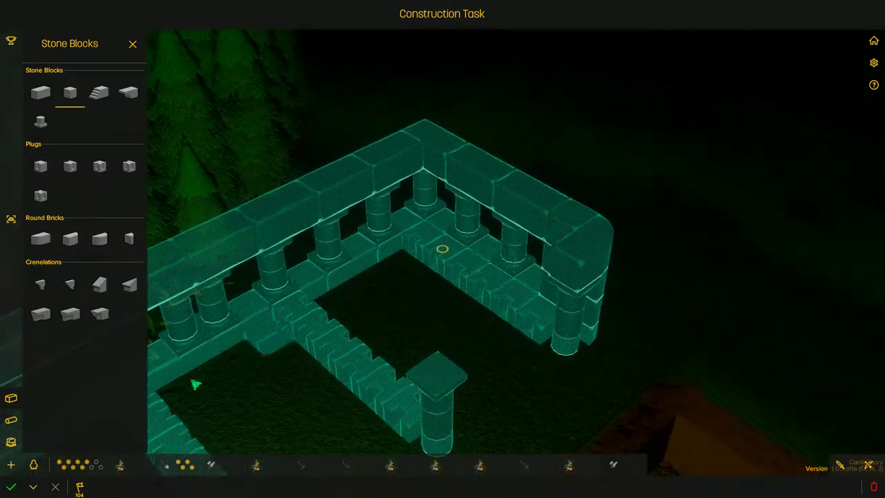
pyautogui.click(11, 487)
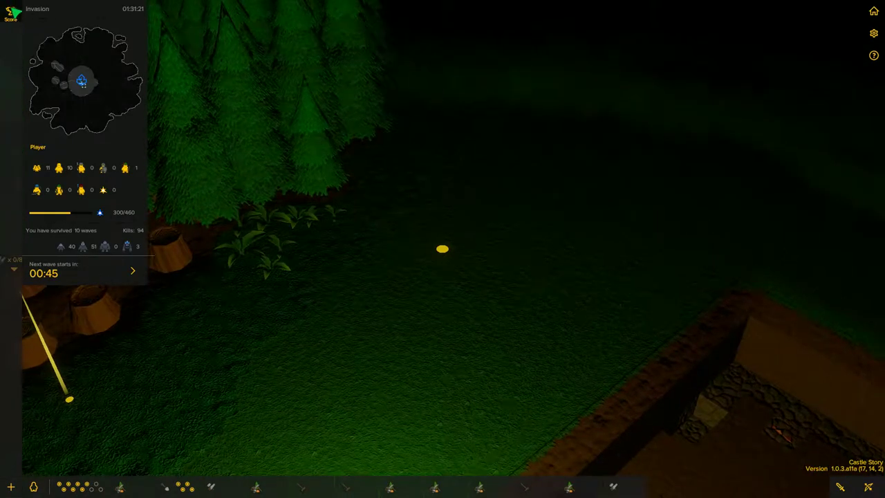
pyautogui.scroll(-3)
# Reopen the pillared blueprint's editor and browse the structures and wood block catalogues.
pyautogui.click(304, 258)
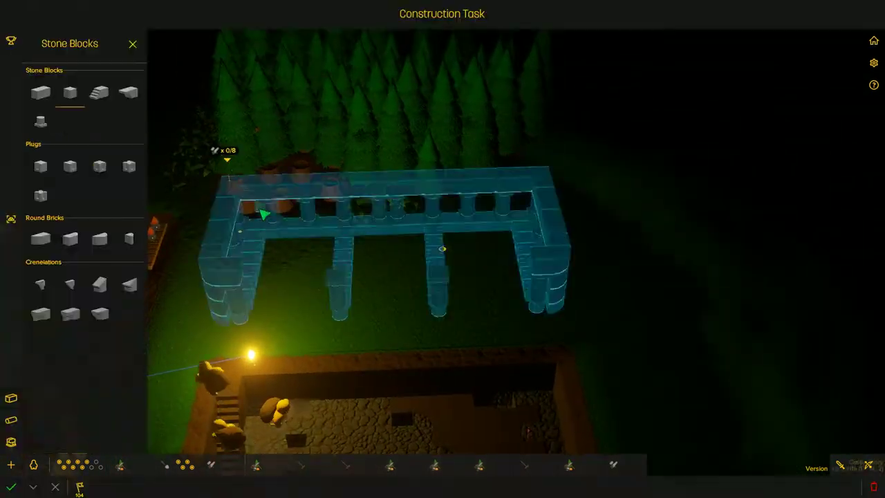
pyautogui.scroll(3)
pyautogui.click(11, 397)
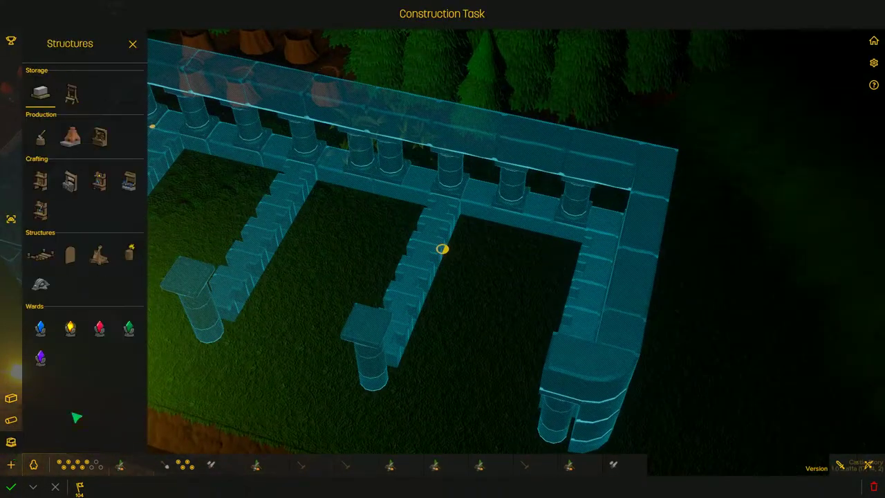
pyautogui.scroll(3)
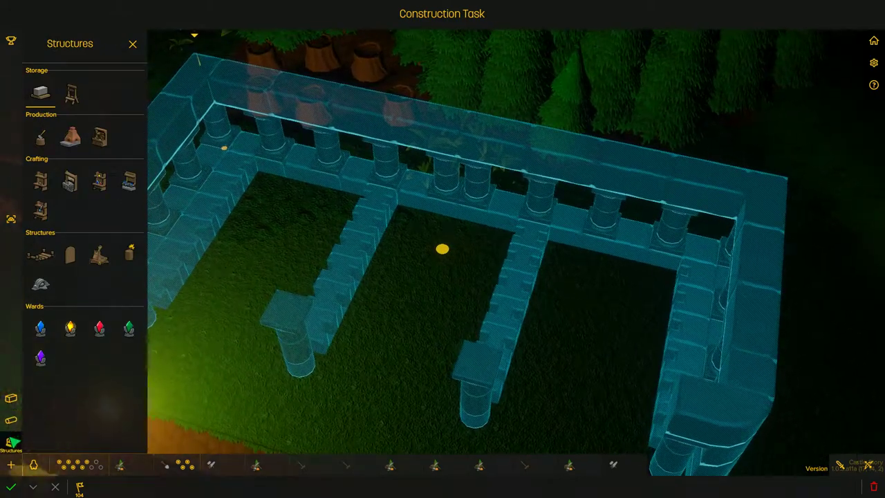
pyautogui.scroll(-3)
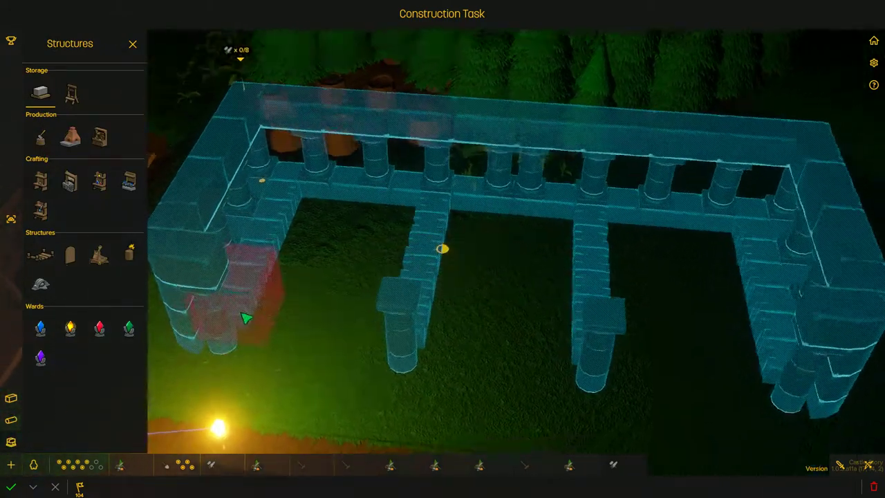
pyautogui.scroll(3)
pyautogui.scroll(-3)
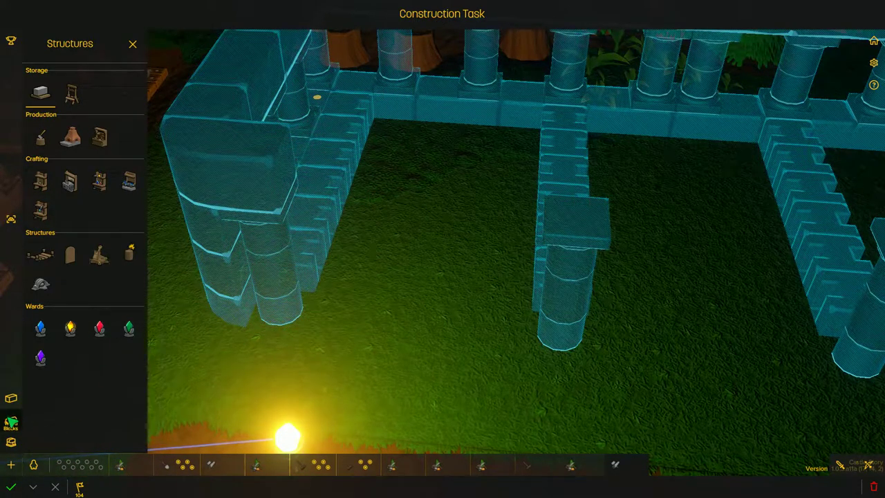
pyautogui.click(11, 420)
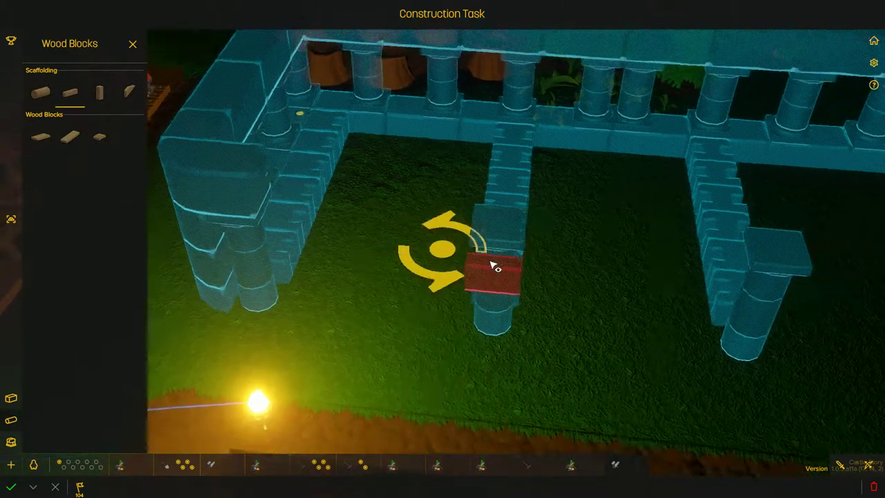
# Lay wooden plank rows across the pillared building's floor beams and confirm the edits.
pyautogui.moveTo(484, 277); pyautogui.dragTo(451, 250)
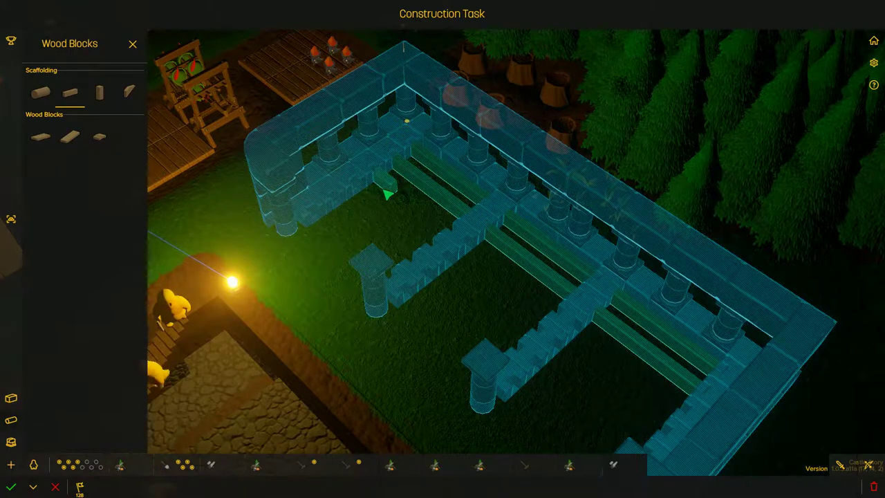
pyautogui.moveTo(385, 196); pyautogui.dragTo(638, 418)
pyautogui.scroll(3)
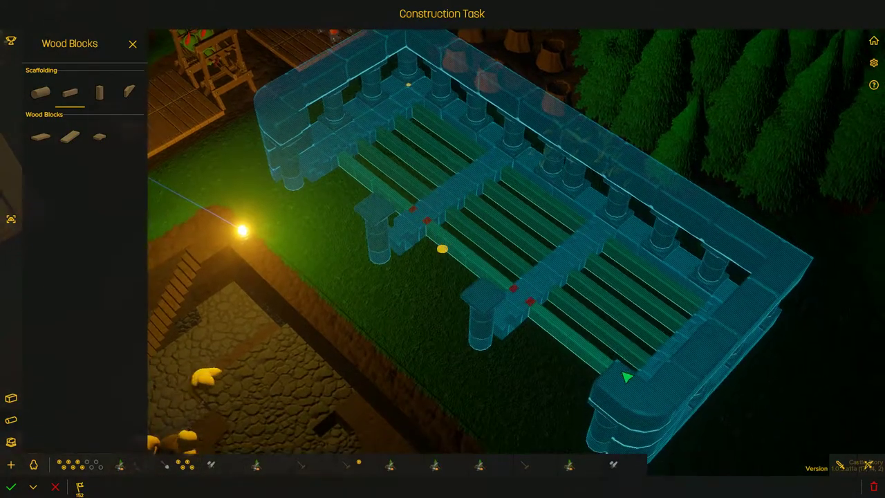
pyautogui.moveTo(613, 409); pyautogui.dragTo(442, 249)
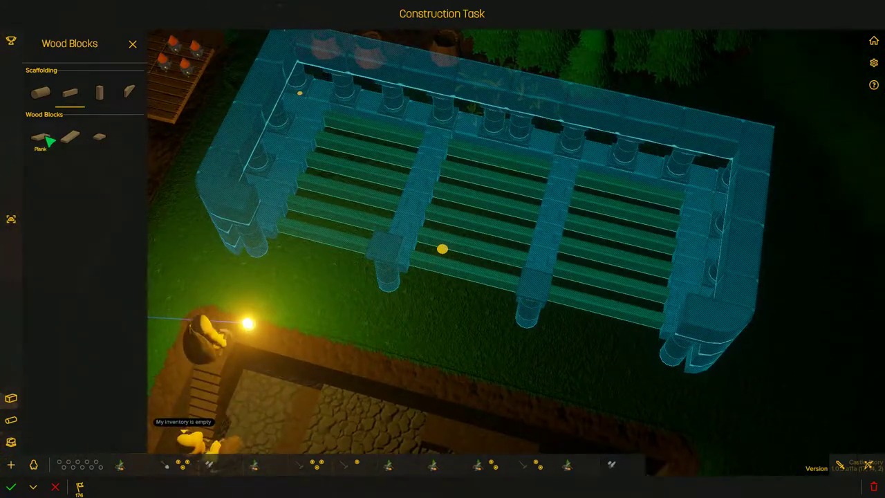
pyautogui.click(100, 139)
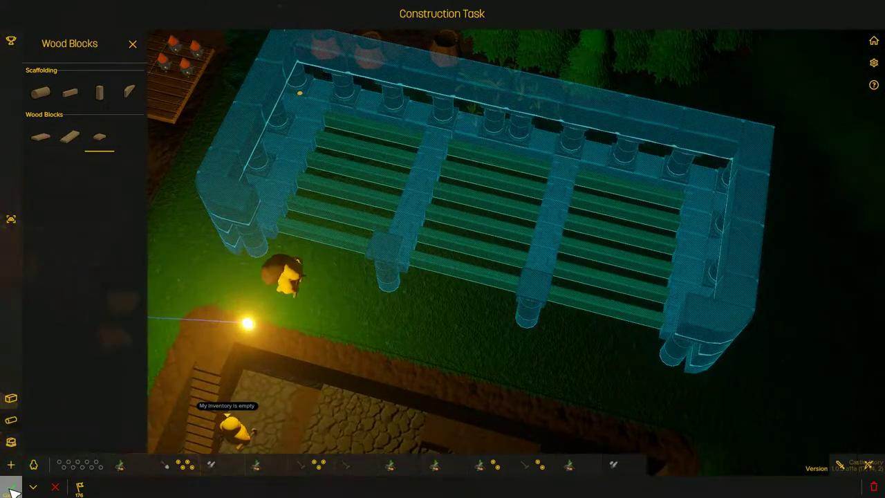
pyautogui.click(12, 491)
pyautogui.scroll(-3)
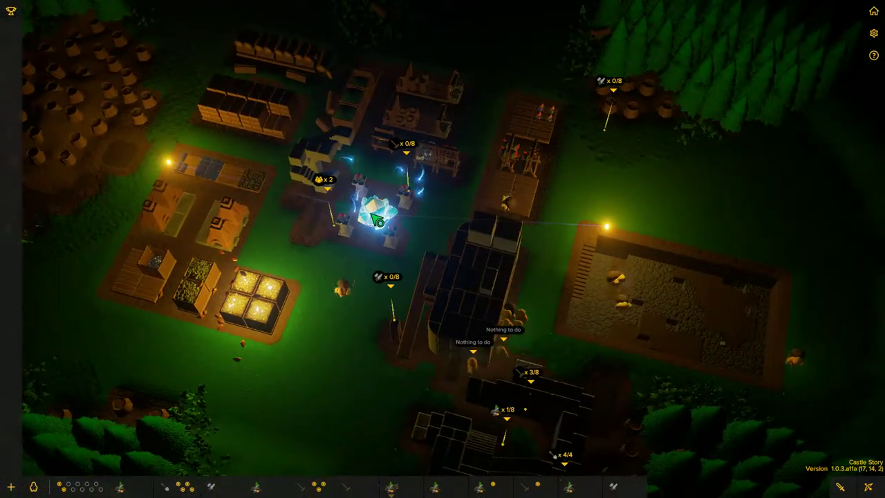
# Rally all units to the crystal with the megaphone, bringing the count to 11.
pyautogui.click(378, 219)
pyautogui.click(312, 219)
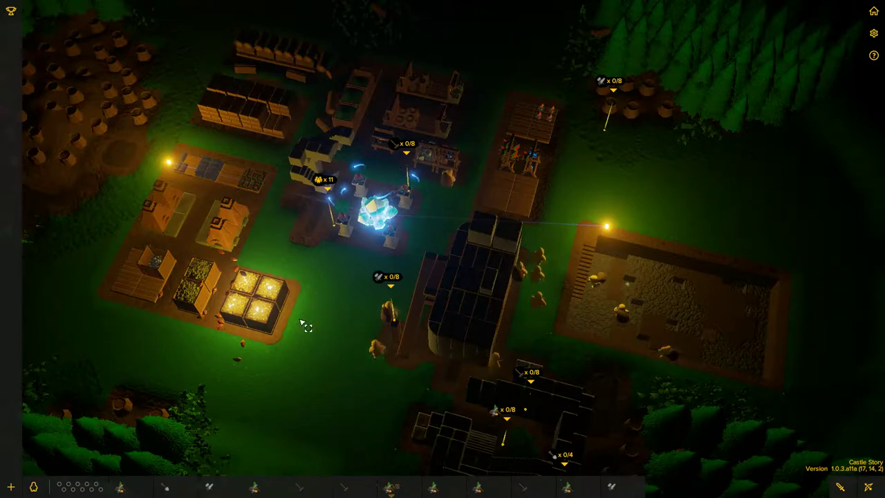
pyautogui.scroll(3)
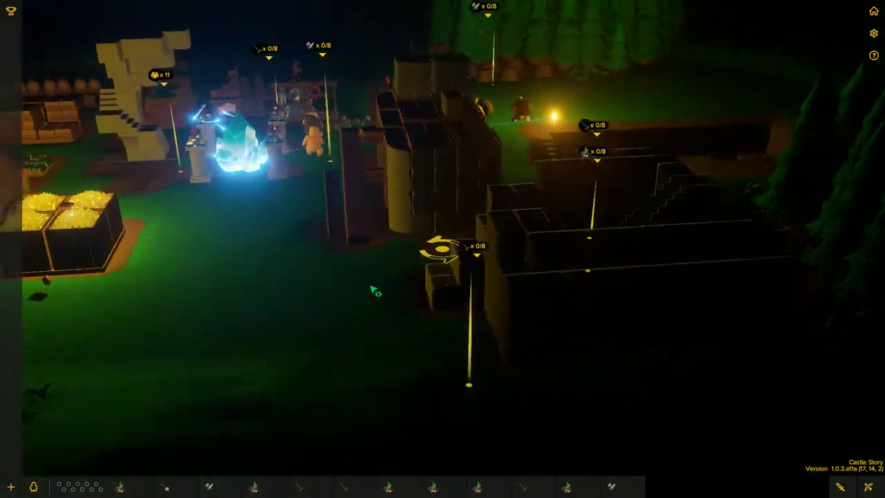
pyautogui.moveTo(368, 292); pyautogui.dragTo(587, 296)
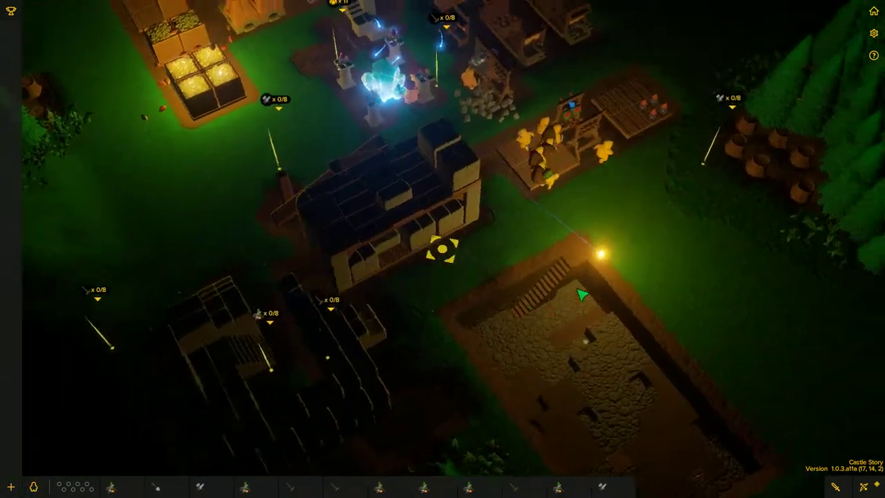
pyautogui.scroll(-3)
# Add a row of small wood blocks along the pillared blueprint's front edge.
pyautogui.click(579, 241)
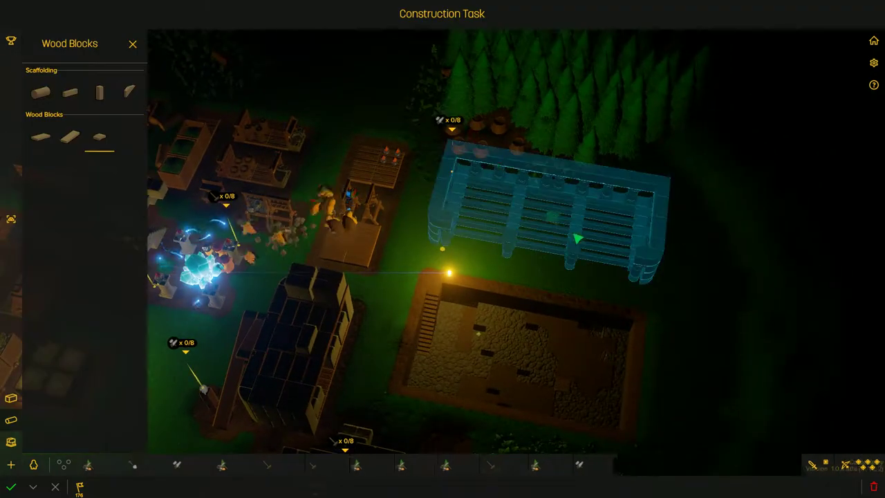
pyautogui.scroll(3)
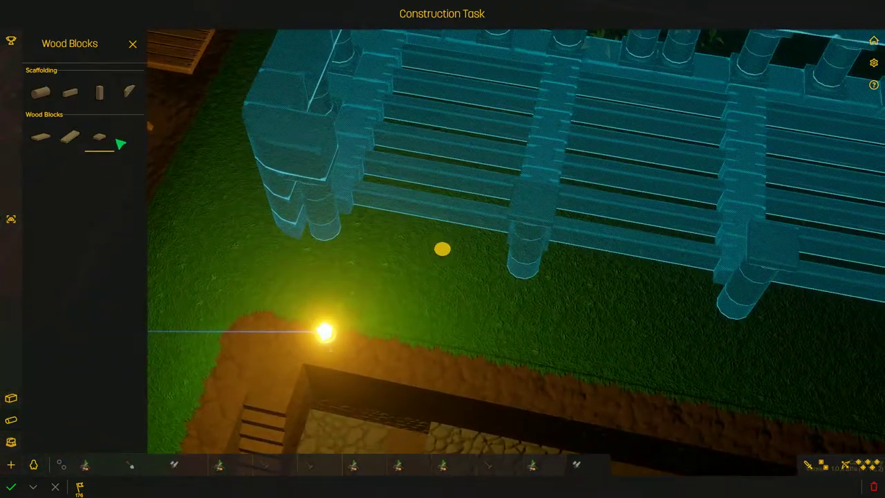
pyautogui.click(99, 138)
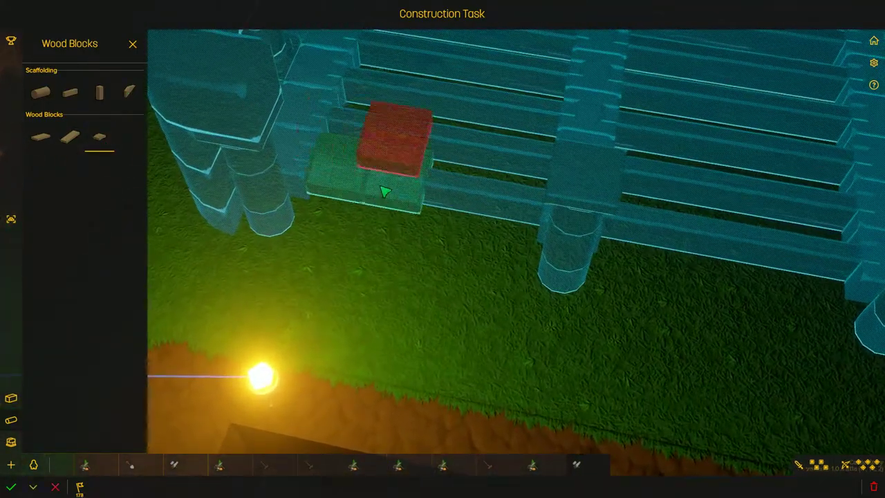
pyautogui.moveTo(497, 206); pyautogui.dragTo(552, 223)
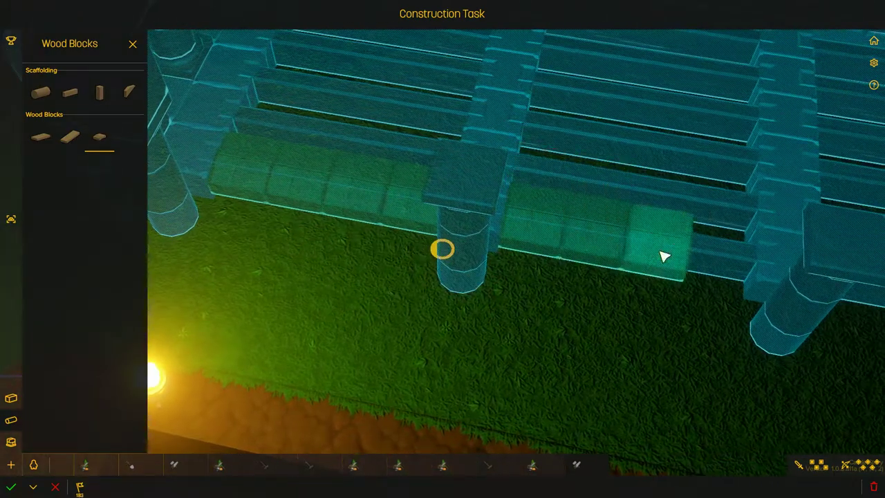
pyautogui.moveTo(663, 258); pyautogui.dragTo(691, 276)
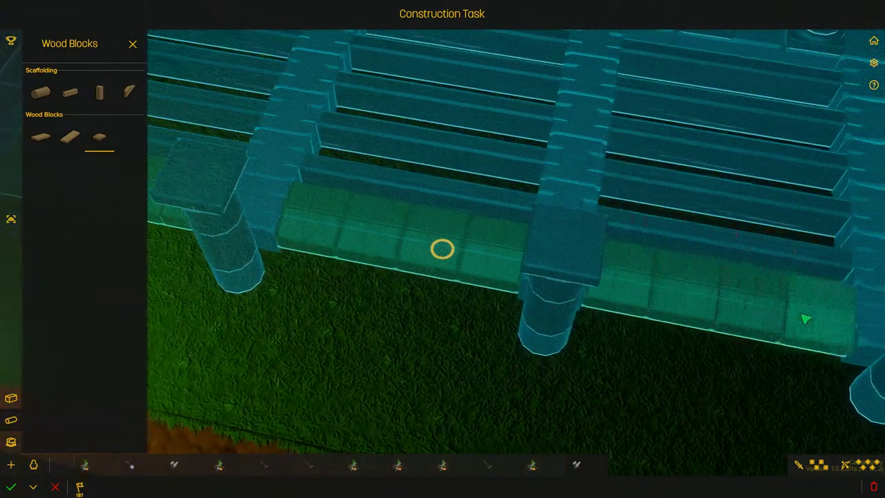
pyautogui.scroll(-3)
# Send the units gathered at the crystal onto the stepped stone building.
pyautogui.press('Escape')
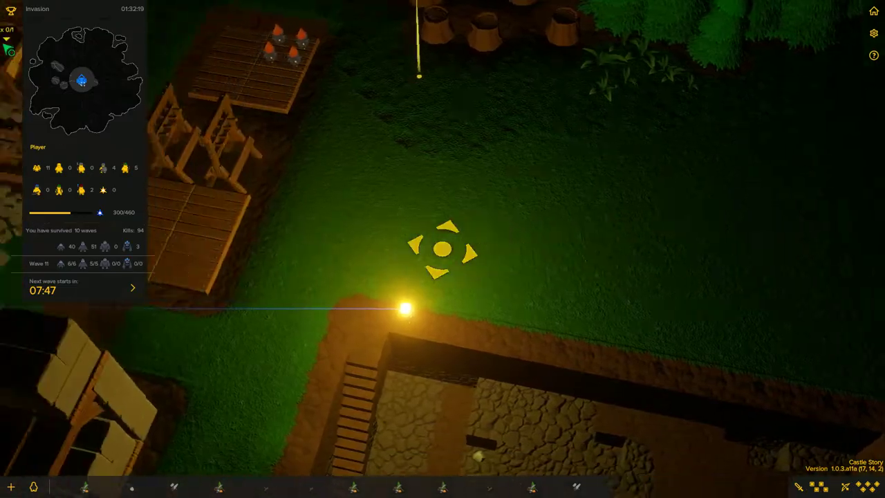
pyautogui.moveTo(442, 248); pyautogui.dragTo(208, 346)
pyautogui.scroll(-3)
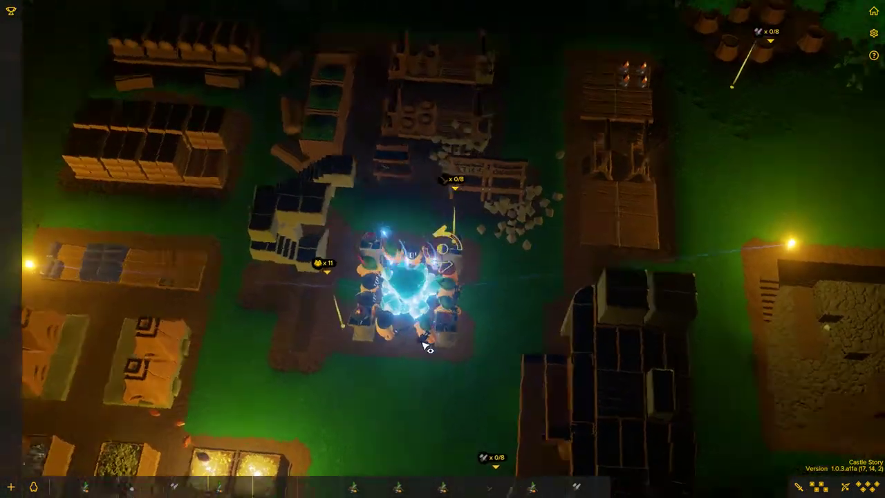
pyautogui.moveTo(442, 249); pyautogui.dragTo(442, 138)
pyautogui.rightClick(491, 400)
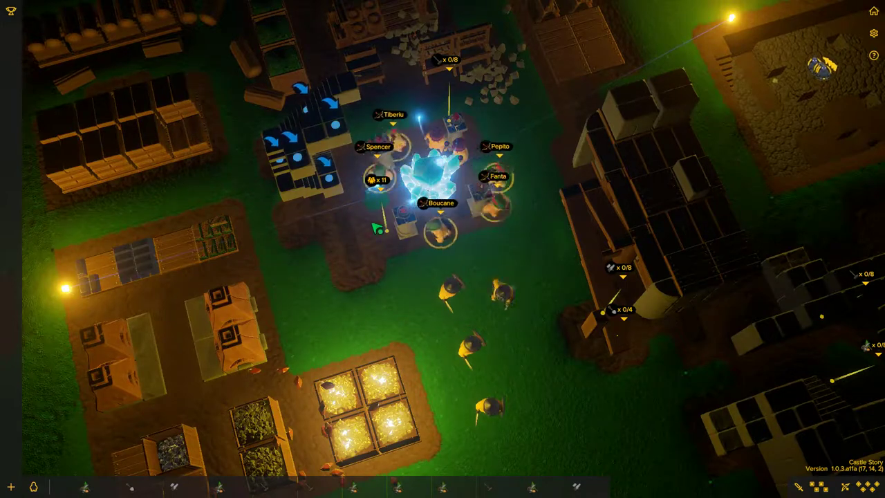
pyautogui.scroll(3)
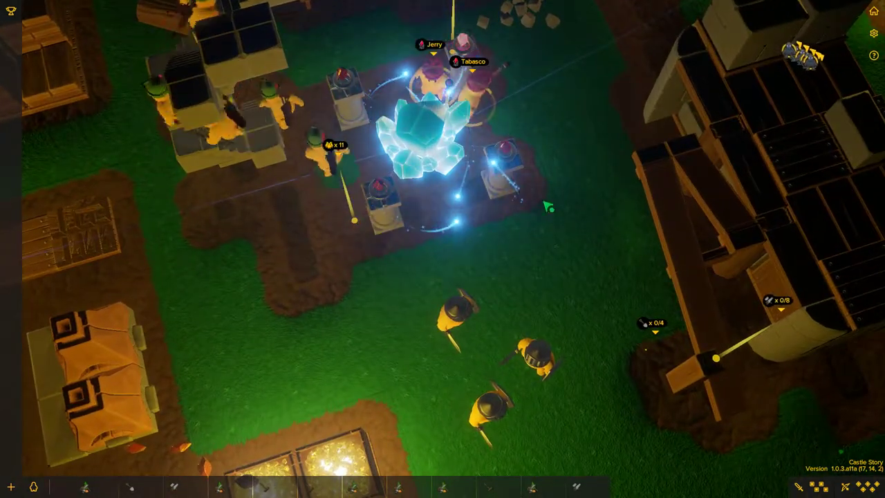
pyautogui.scroll(-3)
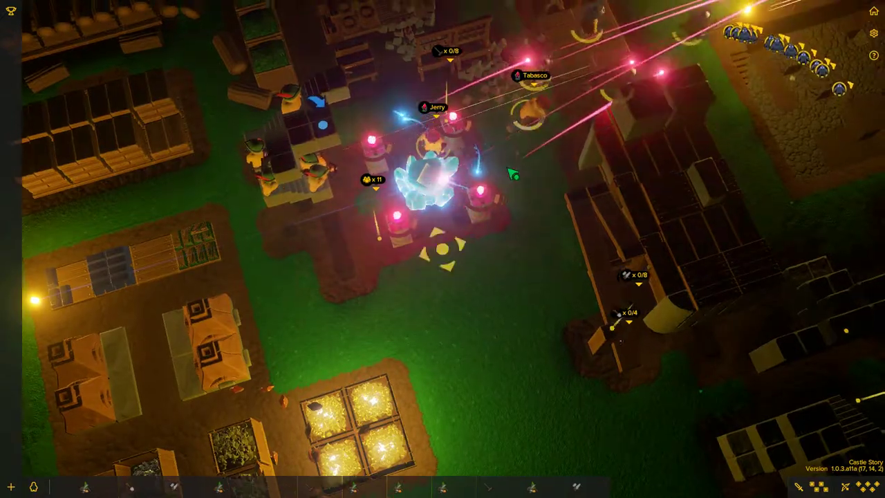
pyautogui.scroll(-3)
# Put a unit in Healing Stance and follow the fight against the invaders.
pyautogui.rightClick(484, 173)
pyautogui.click(503, 253)
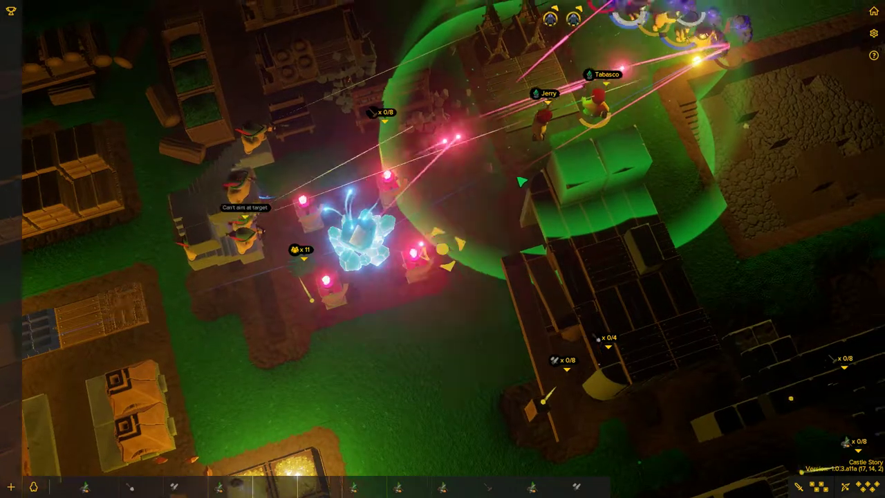
pyautogui.moveTo(224, 237); pyautogui.dragTo(588, 89)
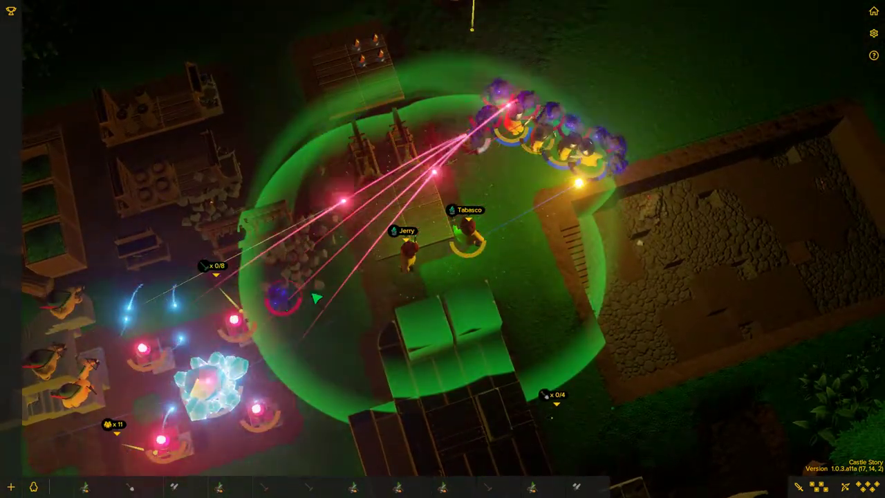
pyautogui.scroll(3)
pyautogui.scroll(-3)
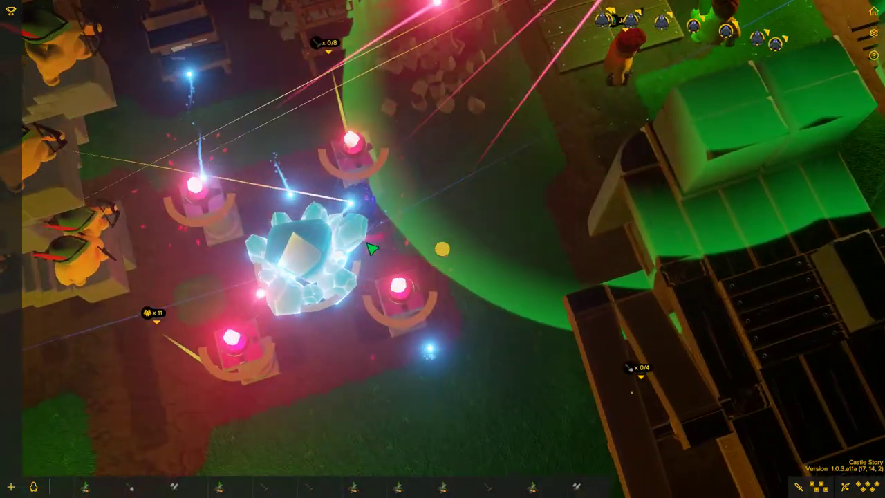
pyautogui.scroll(3)
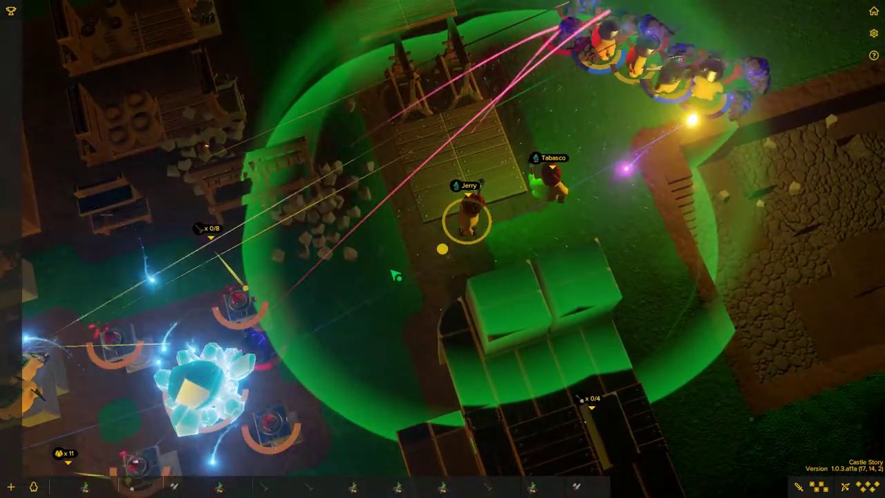
pyautogui.moveTo(395, 275); pyautogui.dragTo(550, 123)
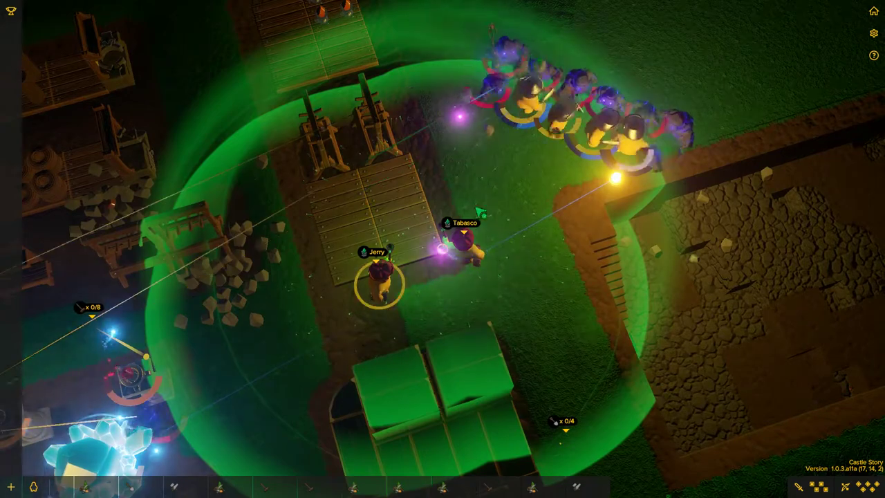
pyautogui.moveTo(484, 171); pyautogui.dragTo(469, 280)
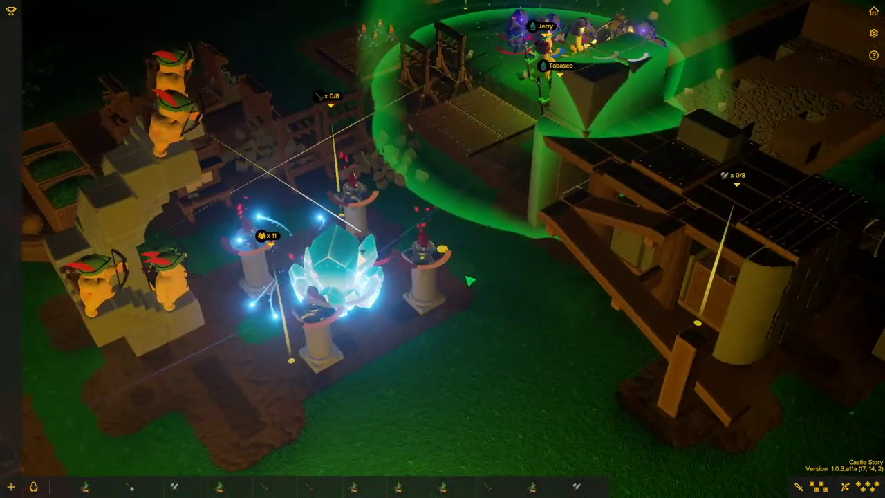
pyautogui.scroll(-3)
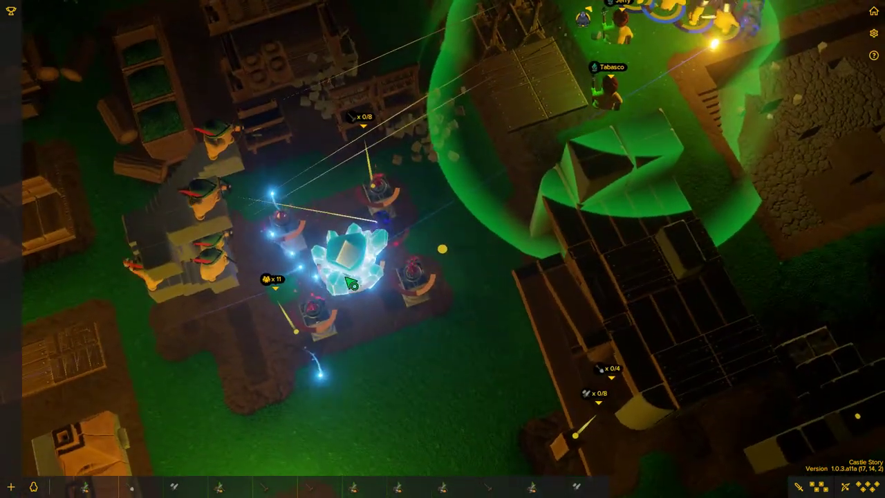
pyautogui.scroll(3)
pyautogui.moveTo(481, 234); pyautogui.dragTo(655, 315)
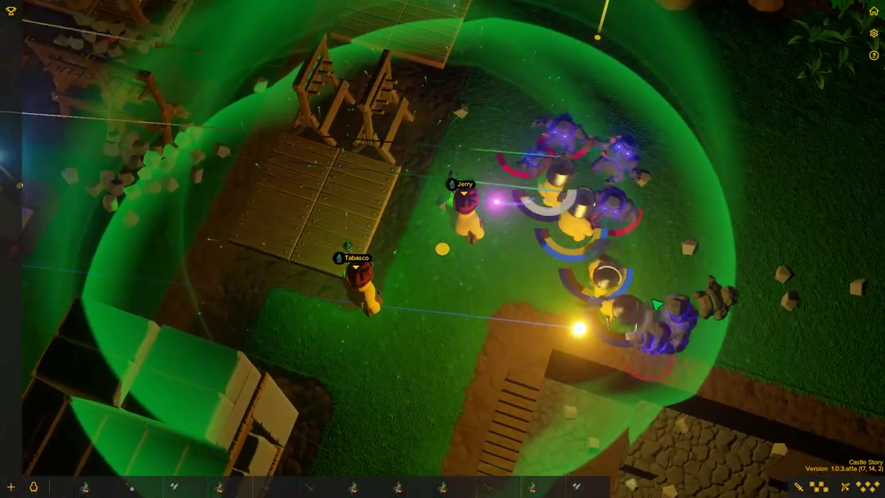
pyautogui.scroll(-3)
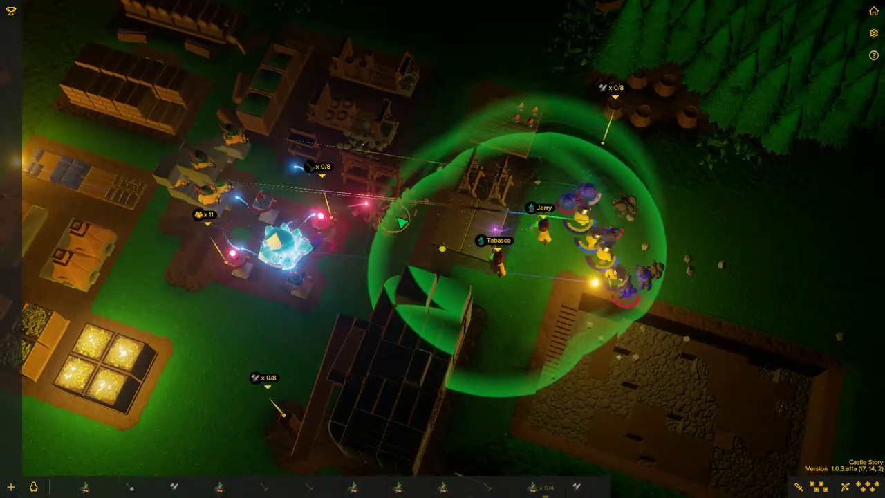
pyautogui.scroll(3)
pyautogui.scroll(-3)
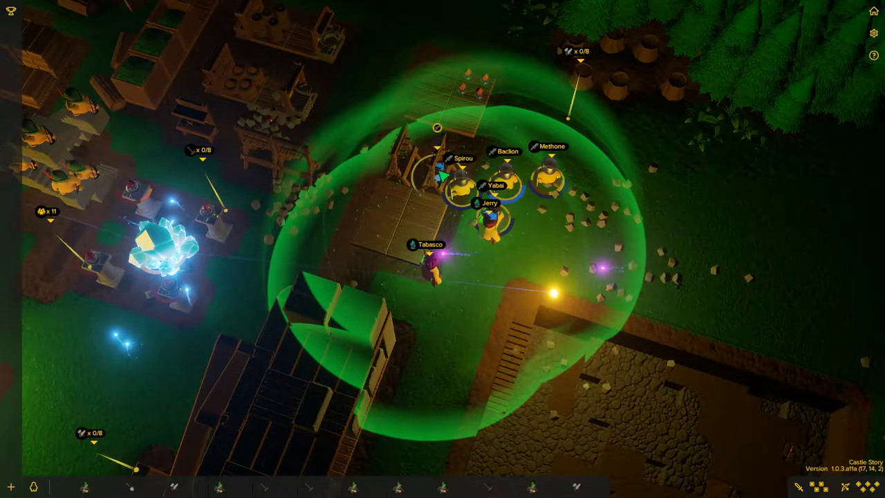
# Move the healers onto the wooden platform, then select the five units near camp.
pyautogui.click(435, 273)
pyautogui.rightClick(409, 173)
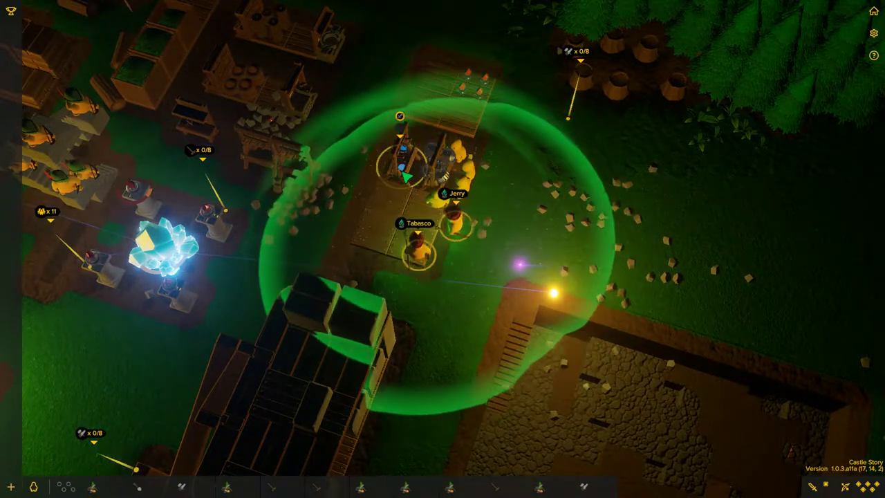
pyautogui.press('a')
pyautogui.moveTo(211, 188); pyautogui.dragTo(398, 166)
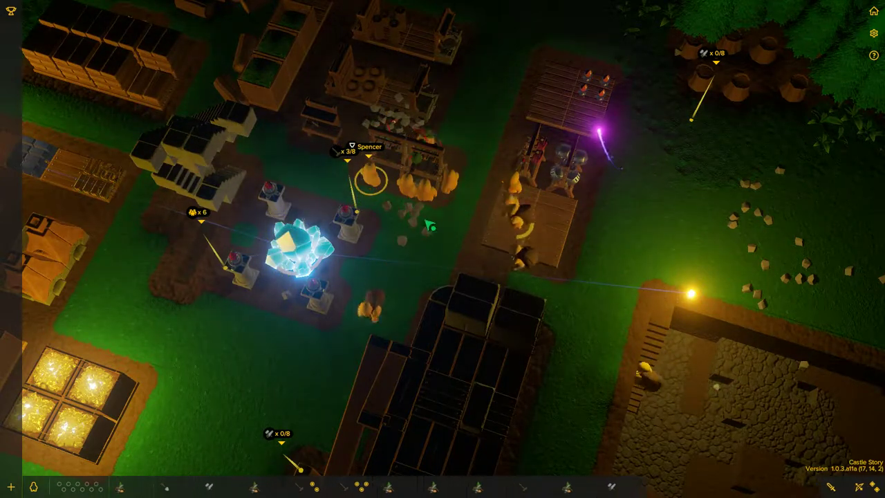
pyautogui.scroll(-3)
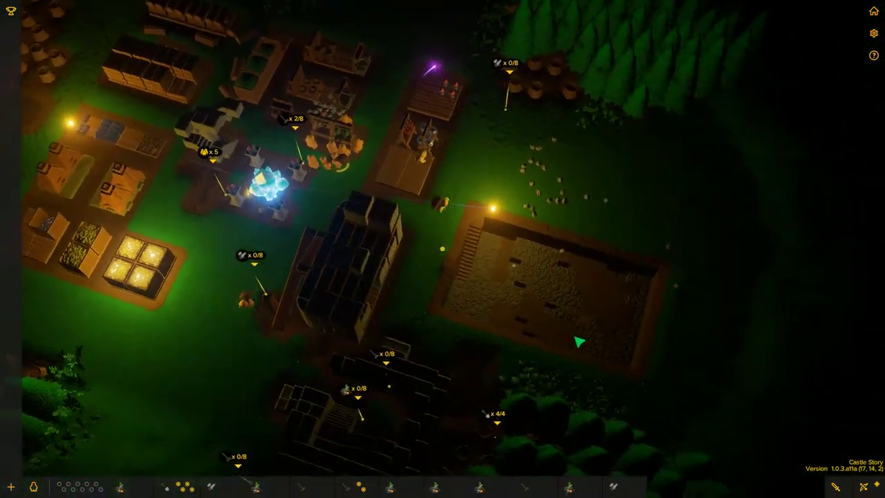
pyautogui.scroll(3)
# Lay wooden plank floor rows across the pillared building's bays.
pyautogui.click(442, 249)
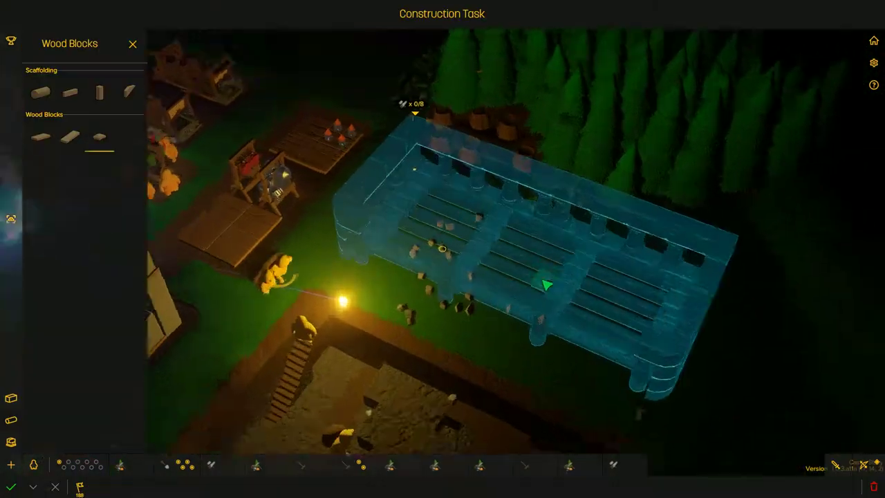
pyautogui.scroll(3)
pyautogui.scroll(-3)
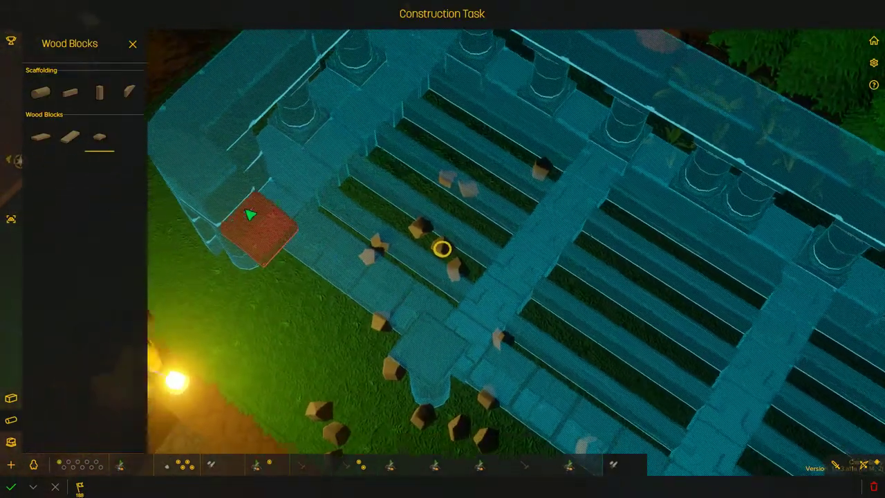
pyautogui.scroll(3)
pyautogui.scroll(-3)
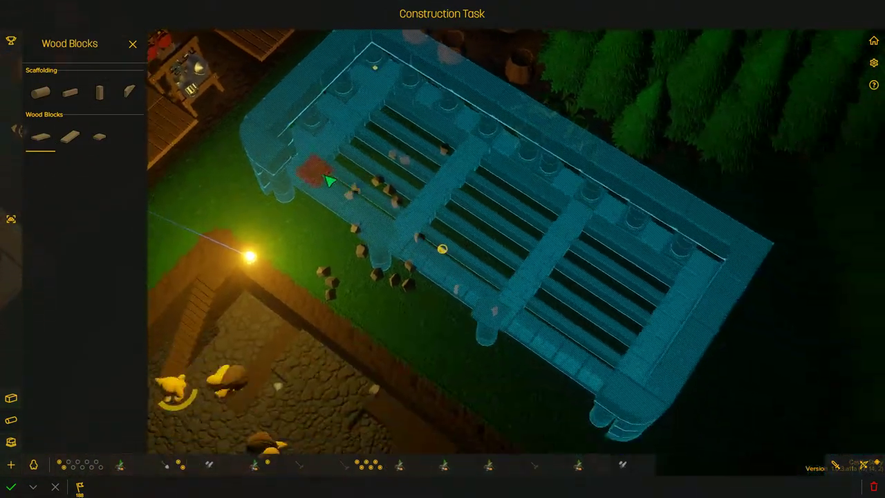
pyautogui.click(443, 248)
pyautogui.moveTo(618, 359); pyautogui.dragTo(362, 181)
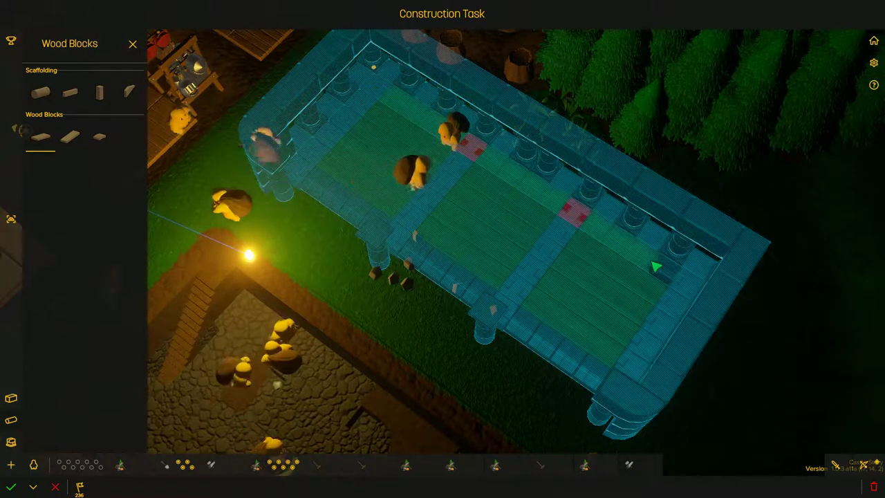
pyautogui.scroll(3)
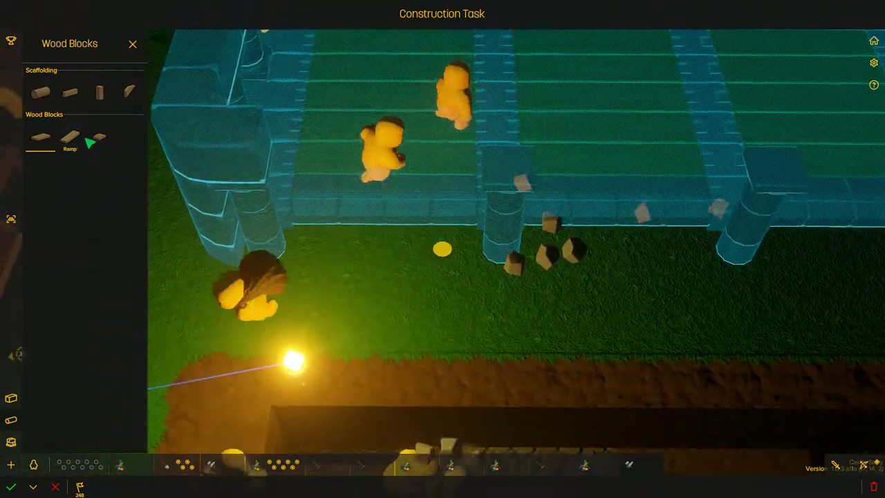
# Add a row of second-shape wood blocks along the front edge and exit construction.
pyautogui.click(69, 138)
pyautogui.scroll(3)
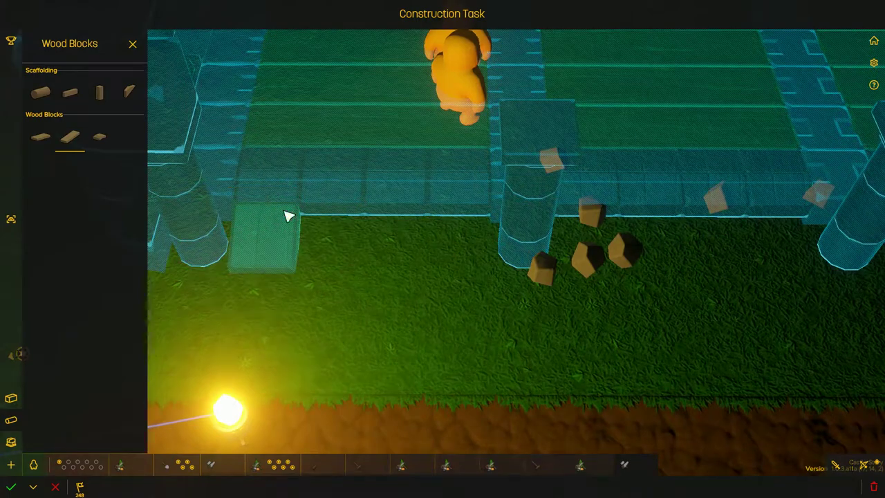
pyautogui.moveTo(582, 266); pyautogui.dragTo(515, 248)
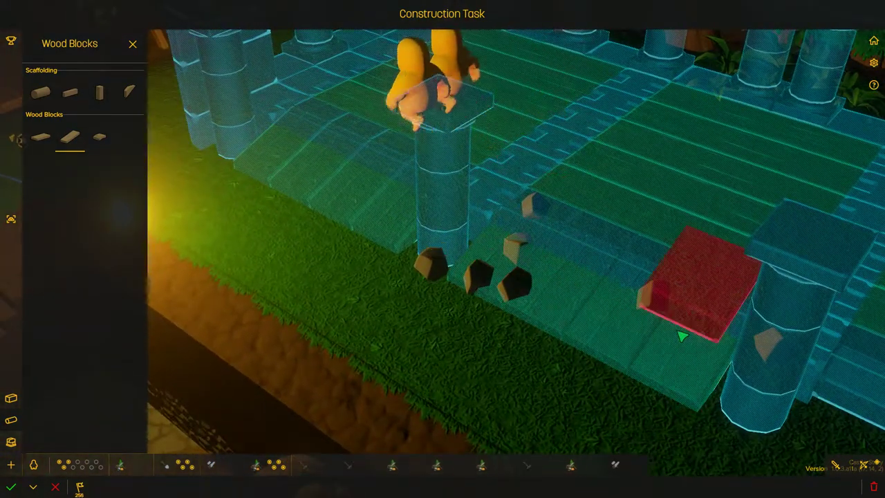
pyautogui.moveTo(664, 387); pyautogui.dragTo(725, 260)
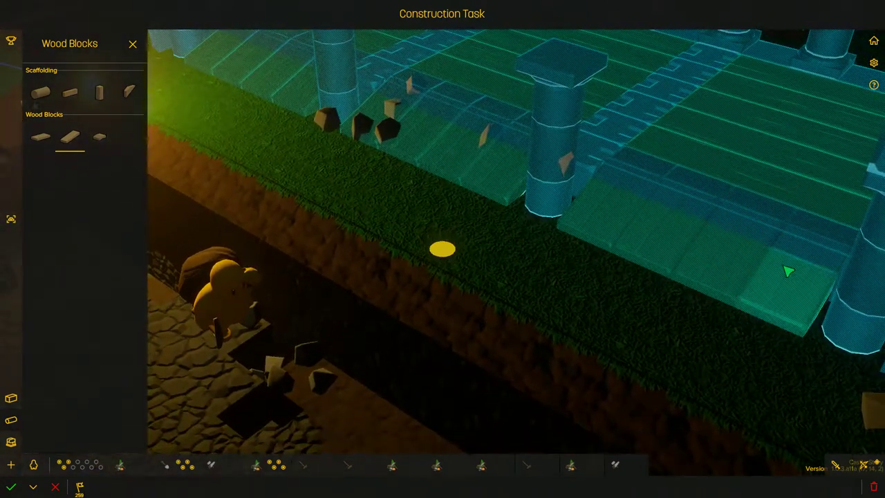
pyautogui.scroll(-3)
pyautogui.scroll(-3)
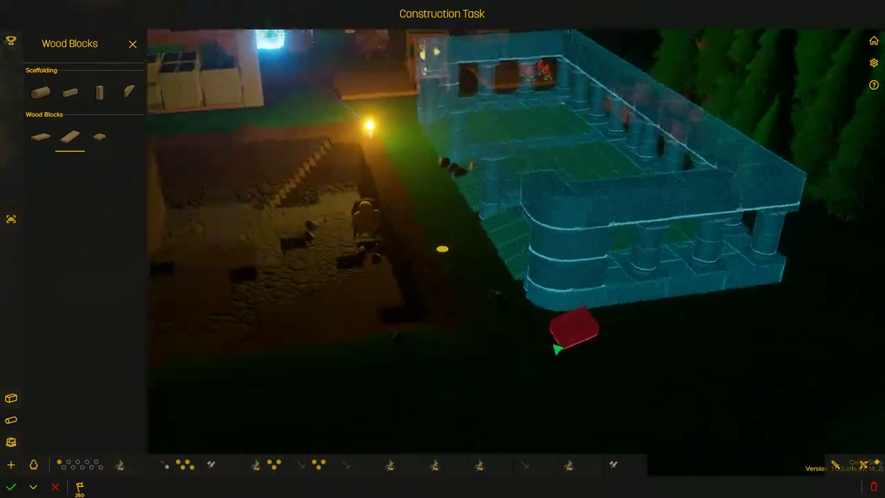
pyautogui.moveTo(540, 325); pyautogui.dragTo(512, 291)
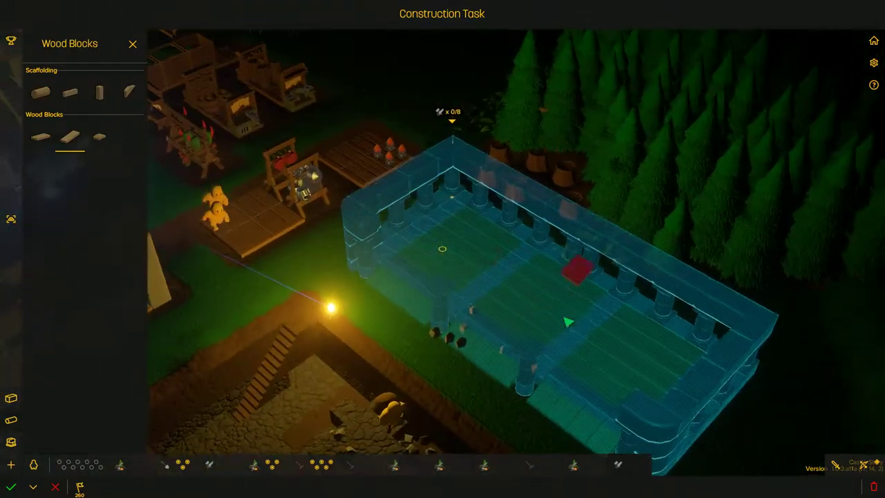
pyautogui.press('Escape')
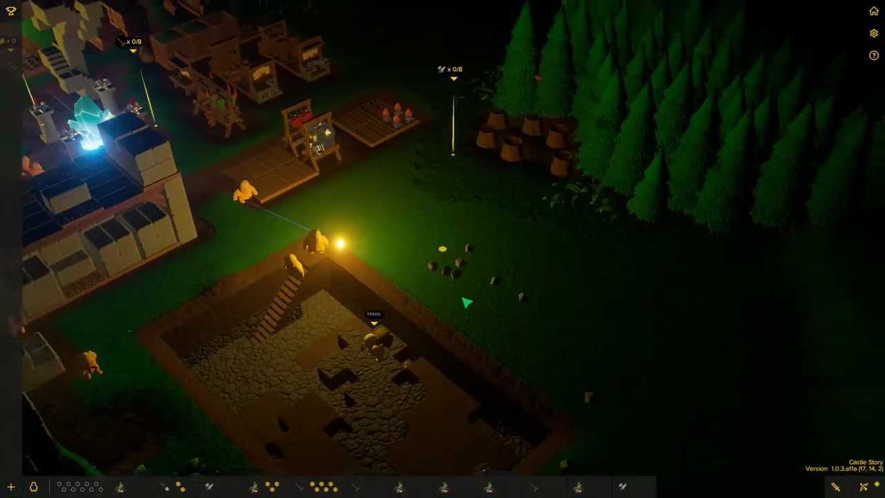
pyautogui.scroll(-3)
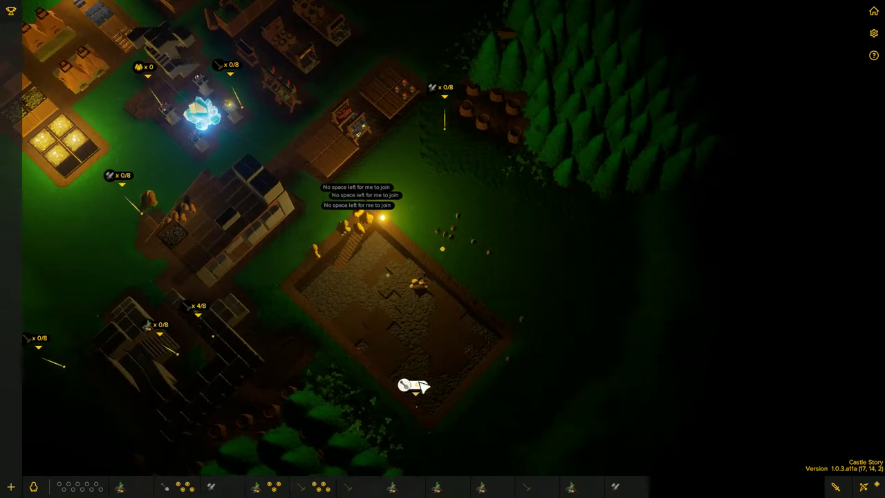
pyautogui.click(415, 390)
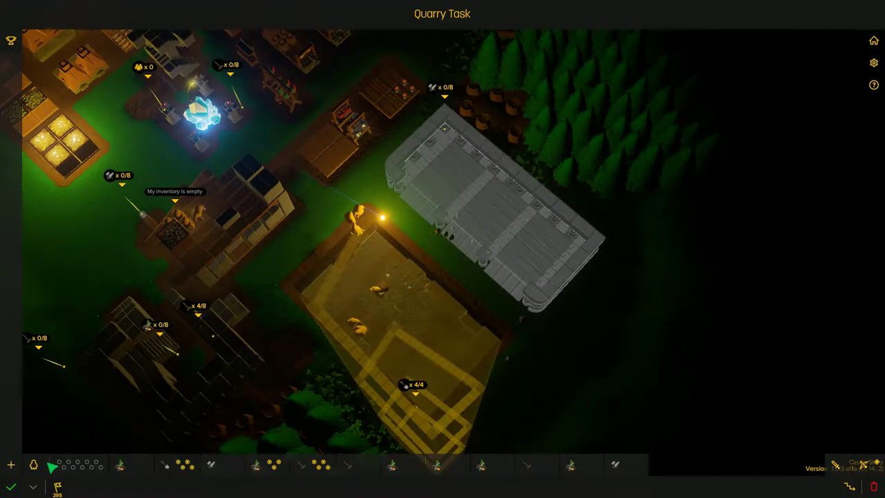
pyautogui.press('Escape')
pyautogui.scroll(3)
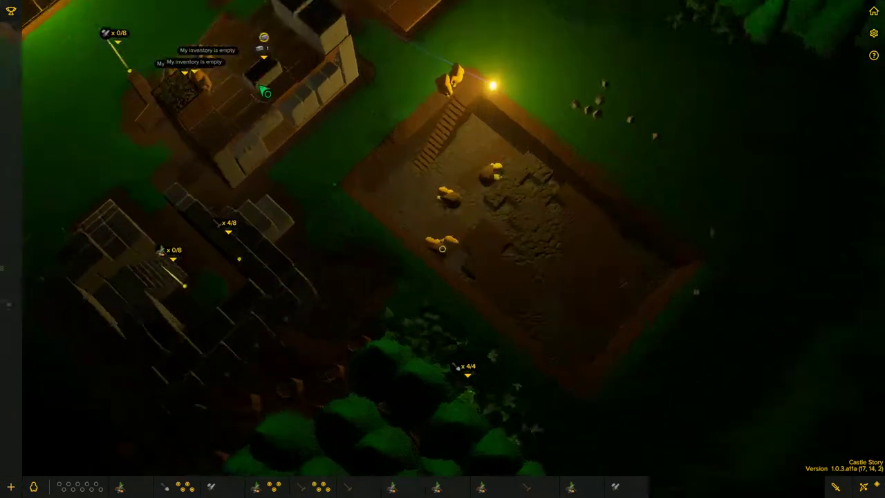
pyautogui.scroll(-3)
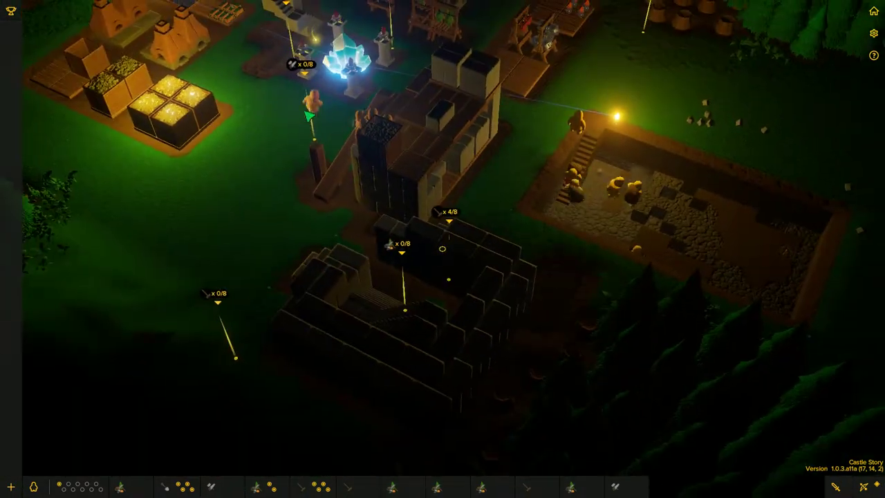
pyautogui.scroll(3)
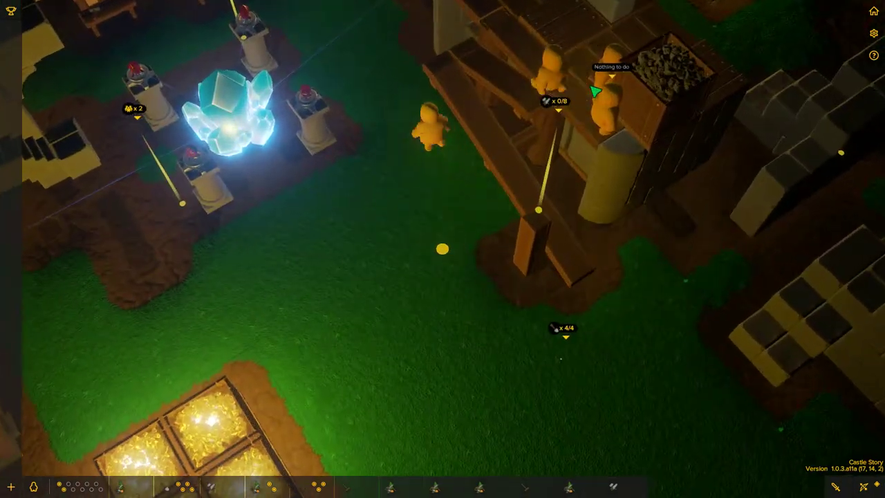
pyautogui.click(616, 92)
pyautogui.scroll(-3)
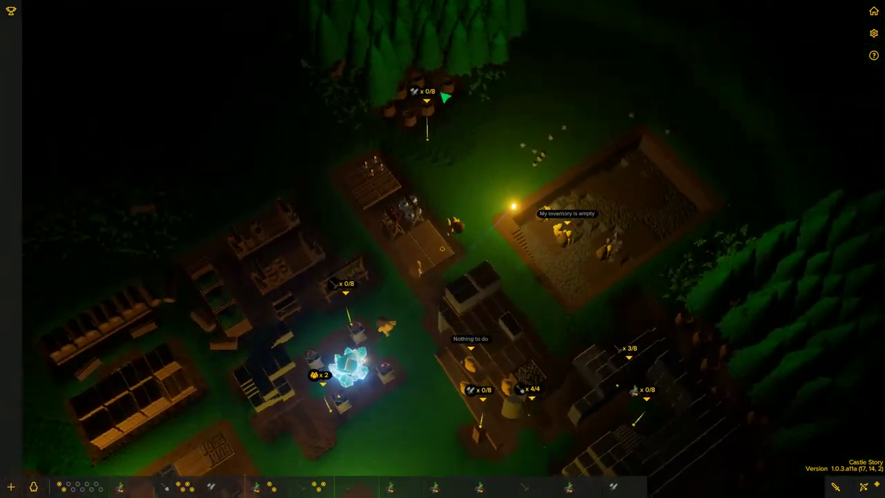
pyautogui.click(434, 102)
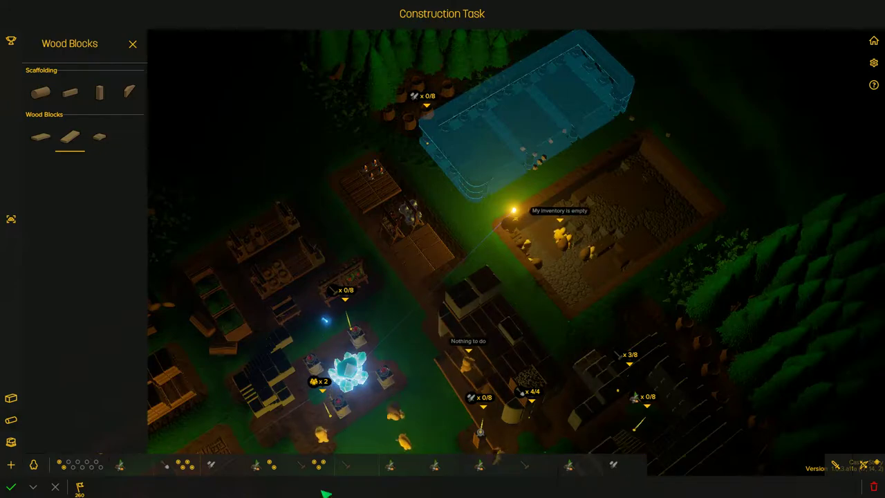
pyautogui.press('Escape')
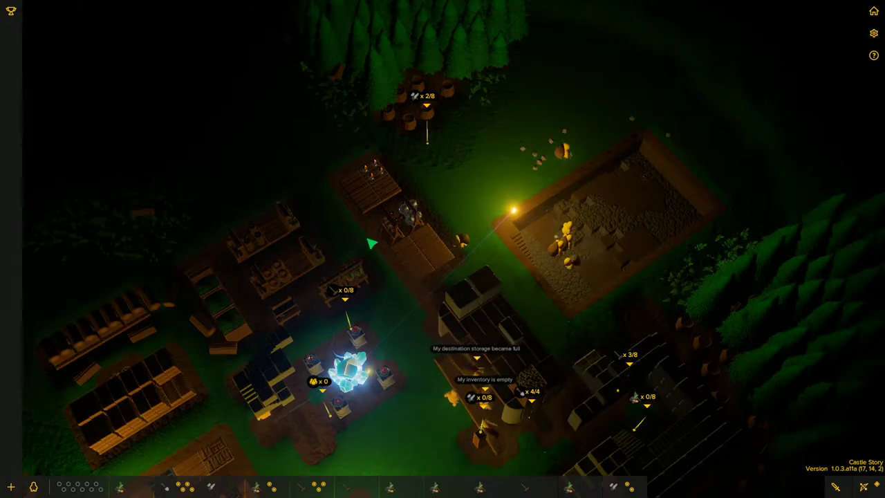
pyautogui.scroll(3)
pyautogui.moveTo(385, 153); pyautogui.dragTo(415, 208)
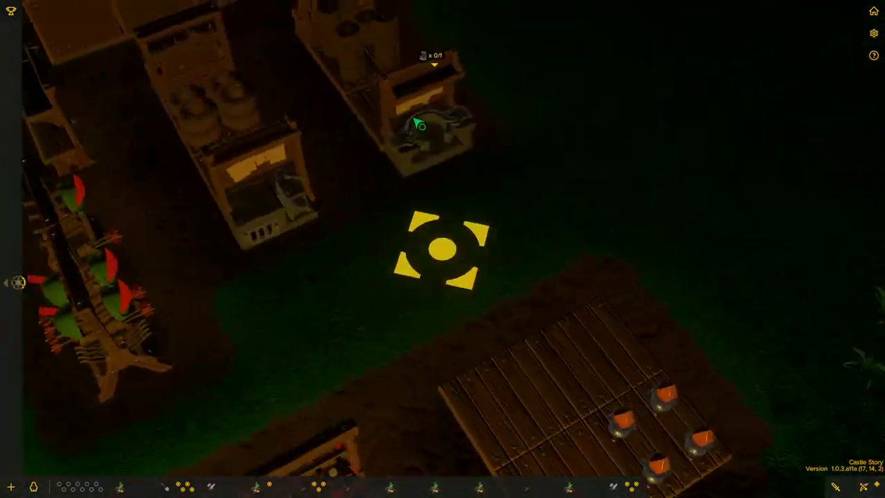
# Queue a Sentinel Ward at the workshop, dismiss the worker and Archer Kit menus.
pyautogui.click(405, 201)
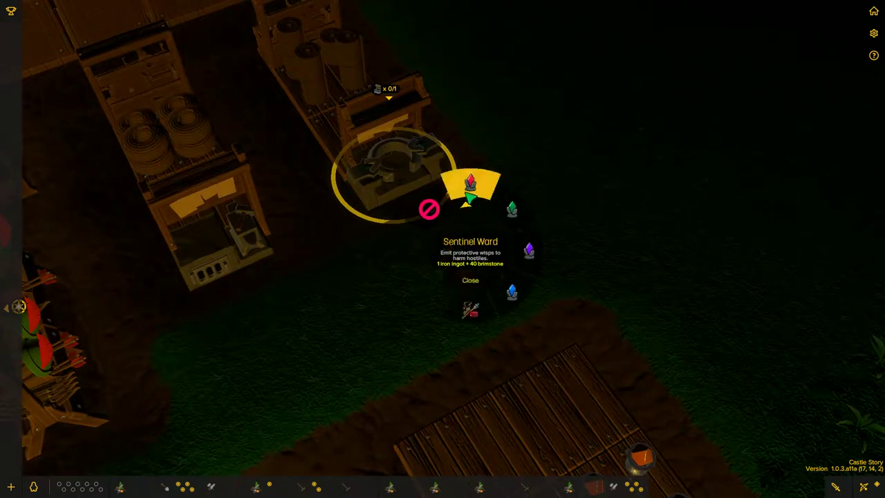
pyautogui.click(430, 207)
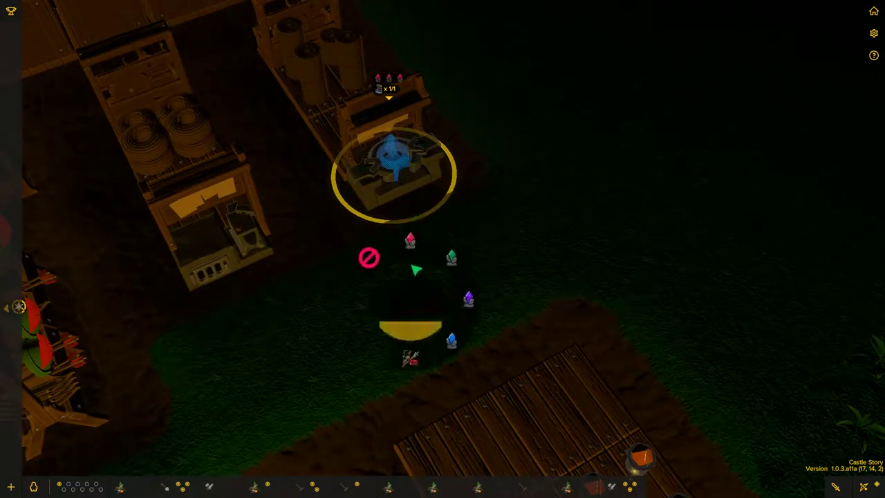
pyautogui.scroll(-3)
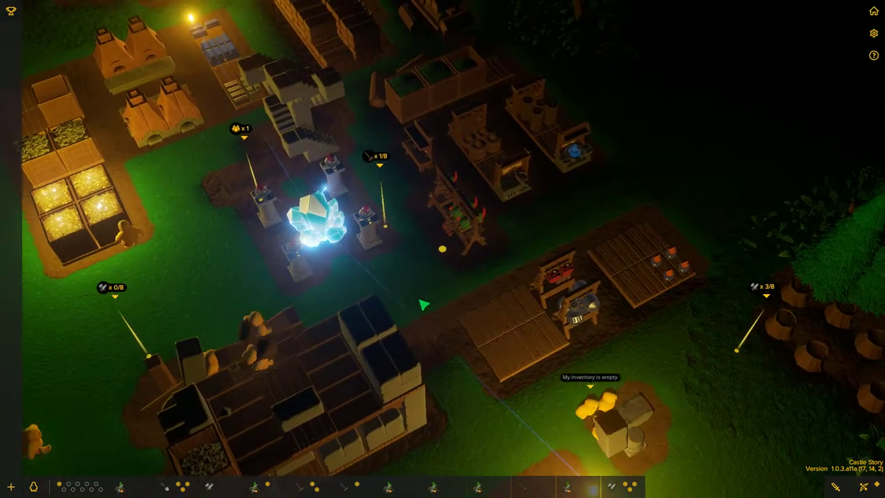
pyautogui.scroll(-3)
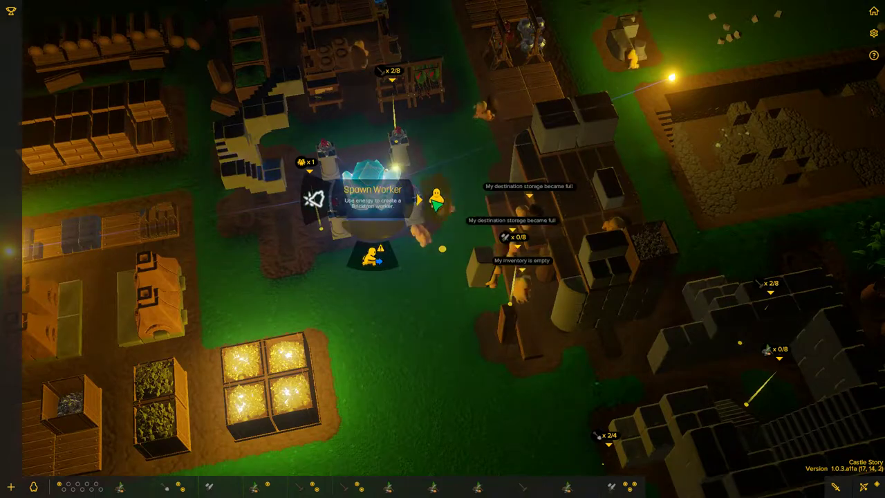
pyautogui.click(440, 199)
pyautogui.scroll(3)
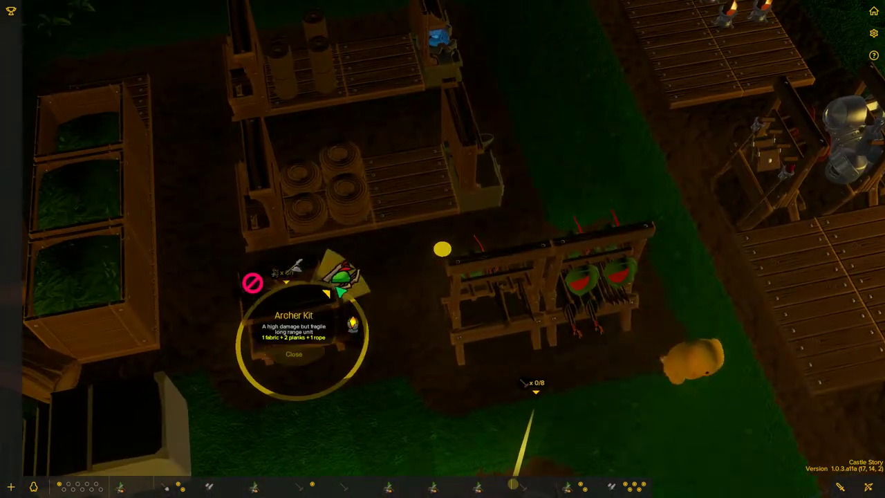
pyautogui.click(297, 331)
pyautogui.scroll(-3)
pyautogui.moveTo(636, 250); pyautogui.dragTo(583, 243)
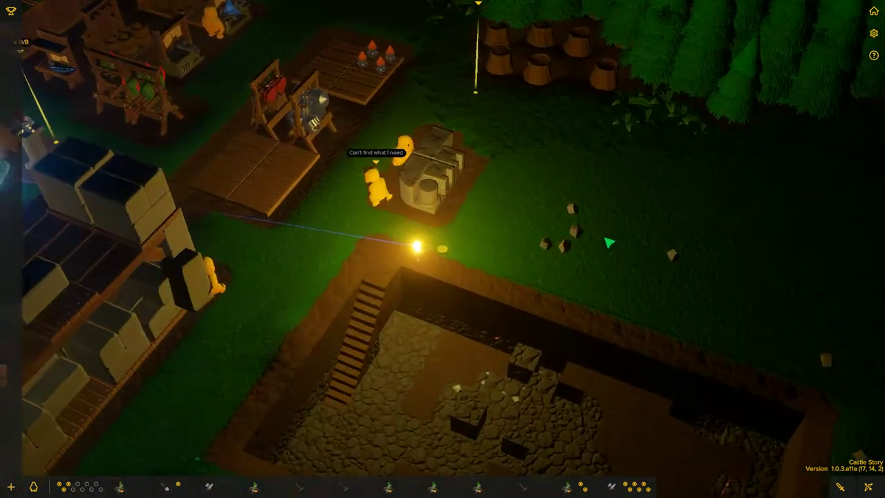
pyautogui.scroll(-3)
pyautogui.moveTo(583, 243); pyautogui.dragTo(525, 172)
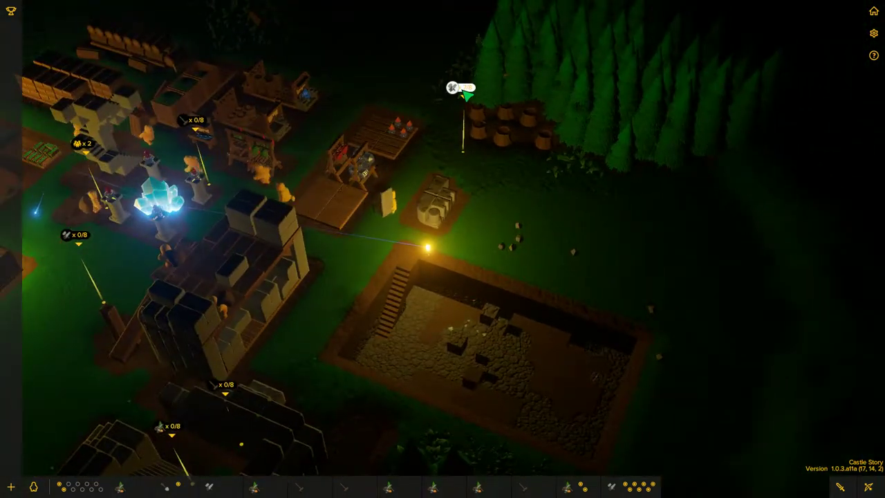
pyautogui.moveTo(467, 97); pyautogui.dragTo(334, 283)
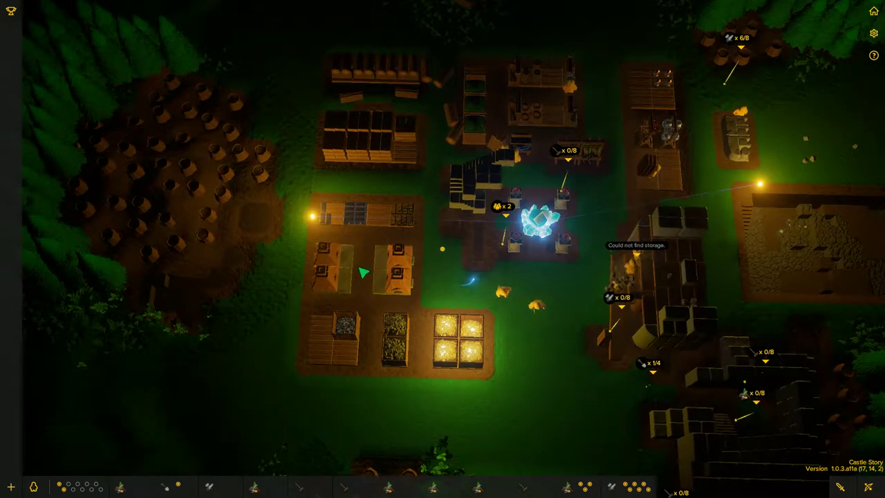
pyautogui.scroll(3)
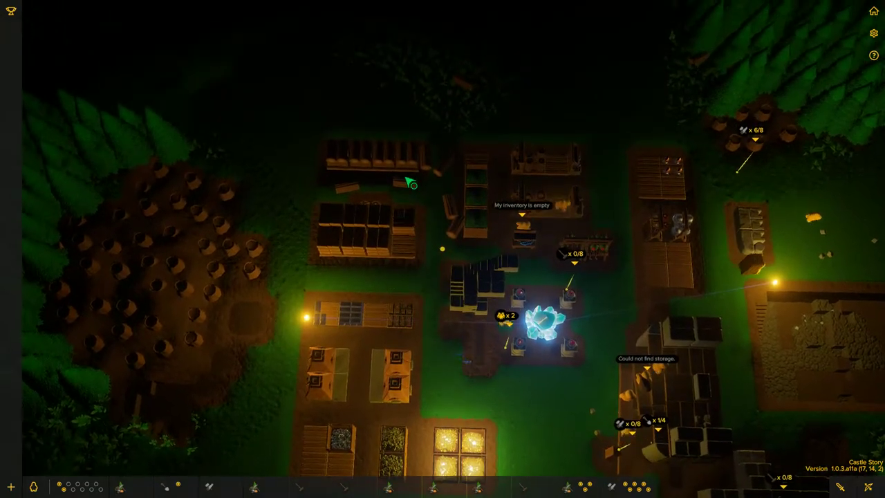
pyautogui.scroll(-3)
pyautogui.moveTo(477, 179); pyautogui.dragTo(387, 255)
pyautogui.scroll(3)
pyautogui.scroll(-3)
pyautogui.scroll(3)
pyautogui.click(467, 159)
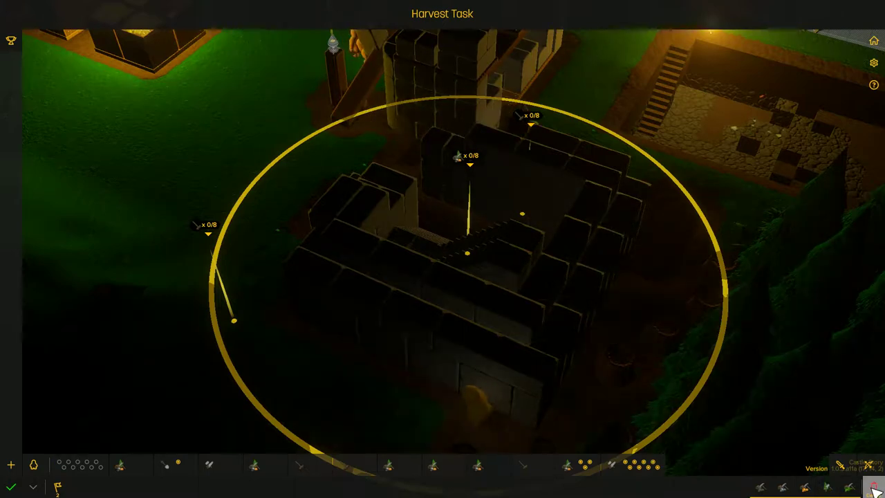
pyautogui.click(874, 489)
pyautogui.click(529, 123)
pyautogui.scroll(3)
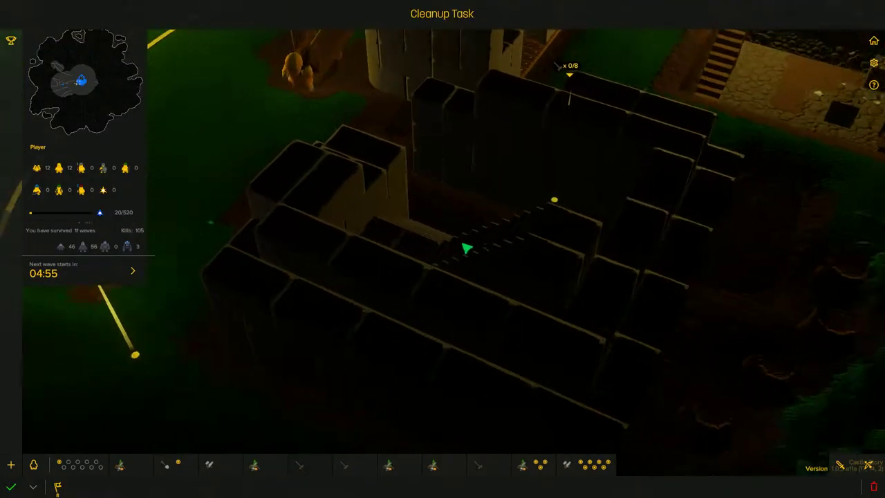
pyautogui.scroll(-3)
pyautogui.click(810, 459)
pyautogui.scroll(-3)
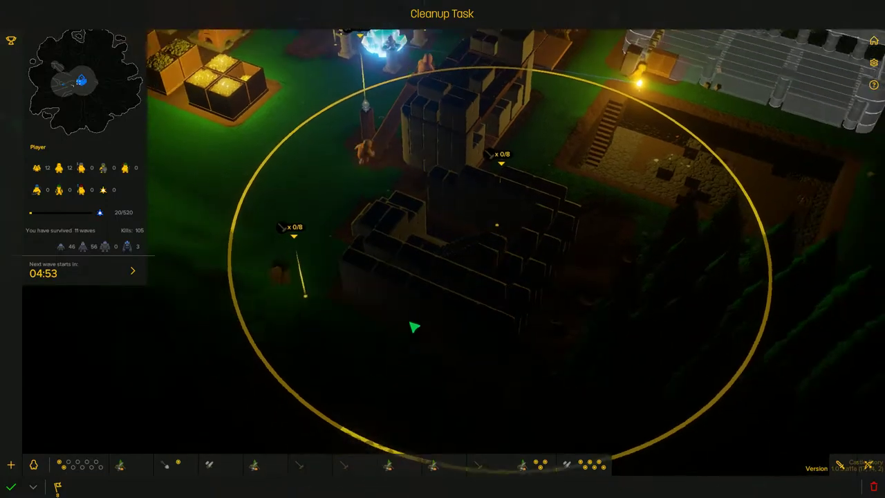
pyautogui.press('Escape')
pyautogui.moveTo(442, 249); pyautogui.dragTo(442, 298)
pyautogui.scroll(-3)
pyautogui.scroll(3)
# Start a construction task on the tower and browse to the Stone Blocks catalogue.
pyautogui.rightClick(356, 316)
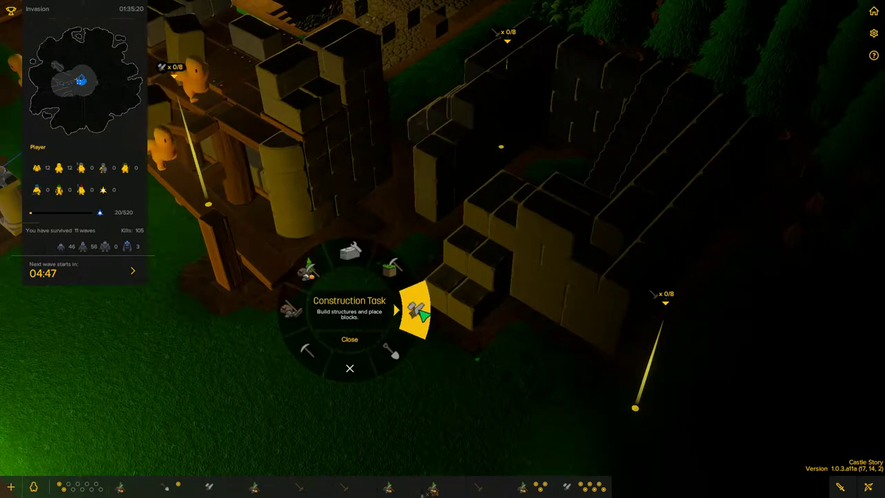
pyautogui.click(417, 311)
pyautogui.moveTo(387, 297); pyautogui.dragTo(269, 373)
pyautogui.click(11, 421)
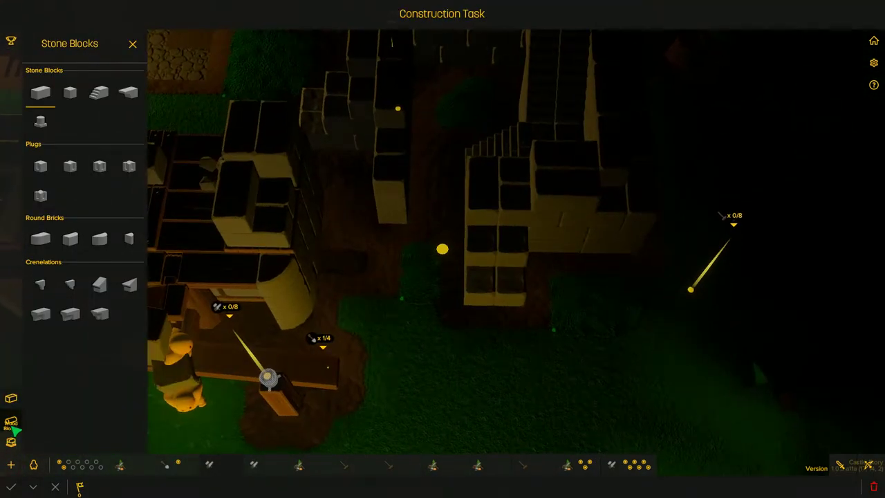
pyautogui.click(12, 442)
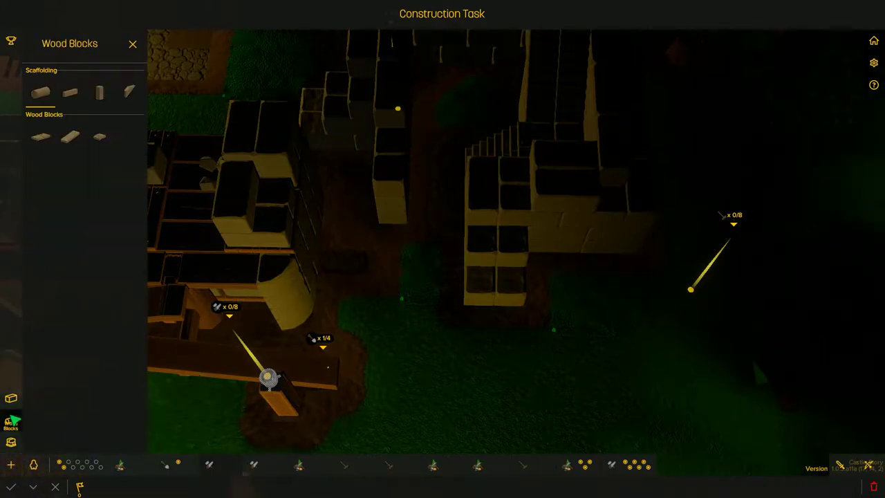
pyautogui.click(11, 399)
# Plan a standard stone block above the tower's staircase.
pyautogui.click(324, 235)
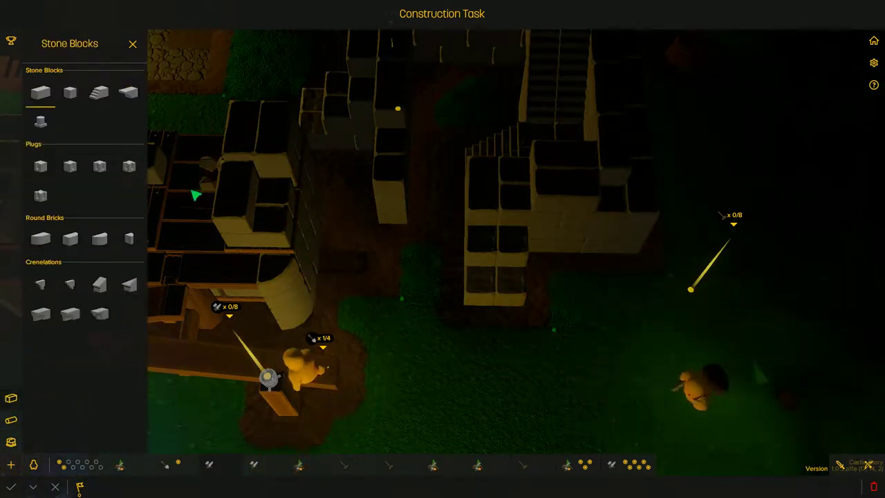
pyautogui.moveTo(324, 235); pyautogui.dragTo(412, 206)
pyautogui.moveTo(442, 249); pyautogui.dragTo(428, 242)
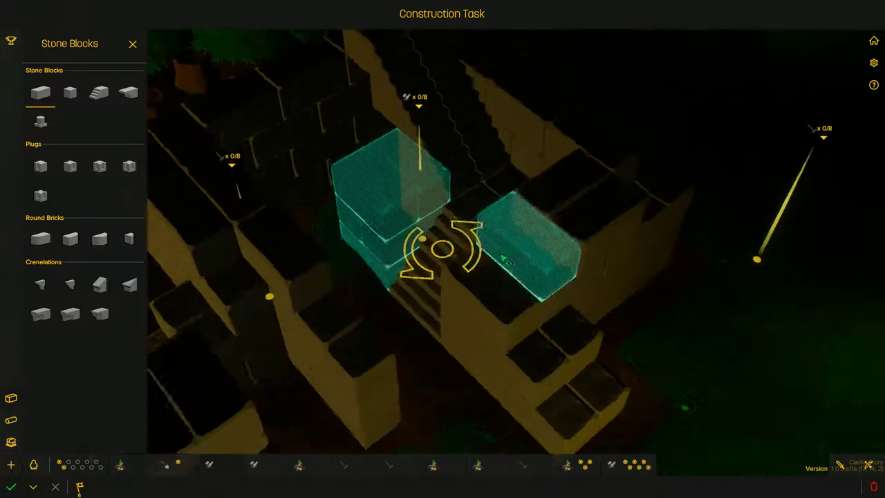
pyautogui.moveTo(441, 268); pyautogui.dragTo(430, 199)
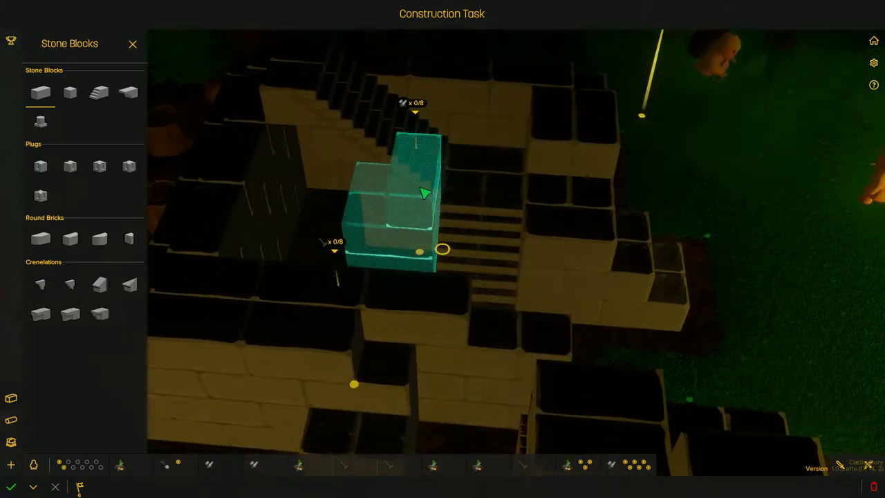
pyautogui.moveTo(442, 249); pyautogui.dragTo(429, 235)
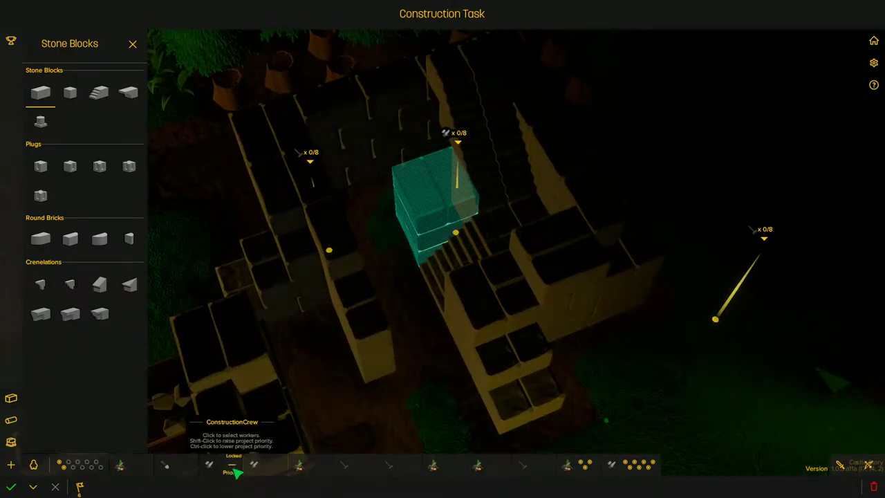
pyautogui.moveTo(442, 249); pyautogui.dragTo(428, 242)
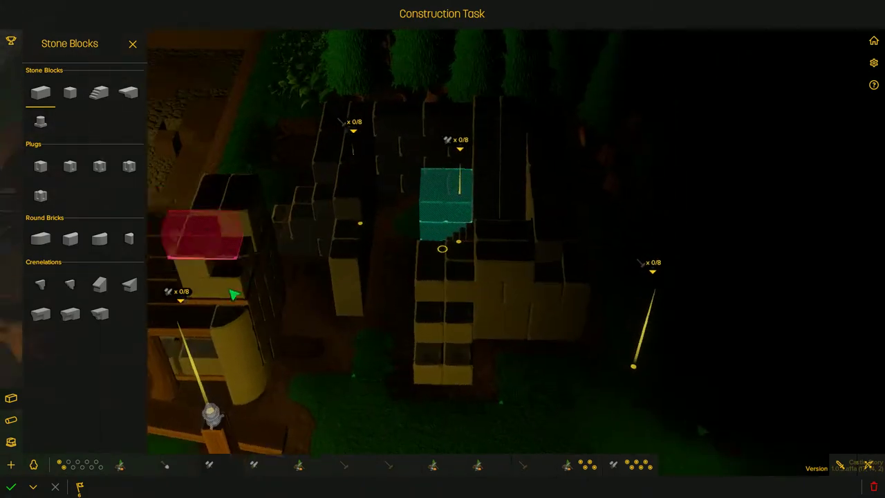
# Pick the Door from the Structures catalogue and plan it on the tower's front wall.
pyautogui.click(11, 441)
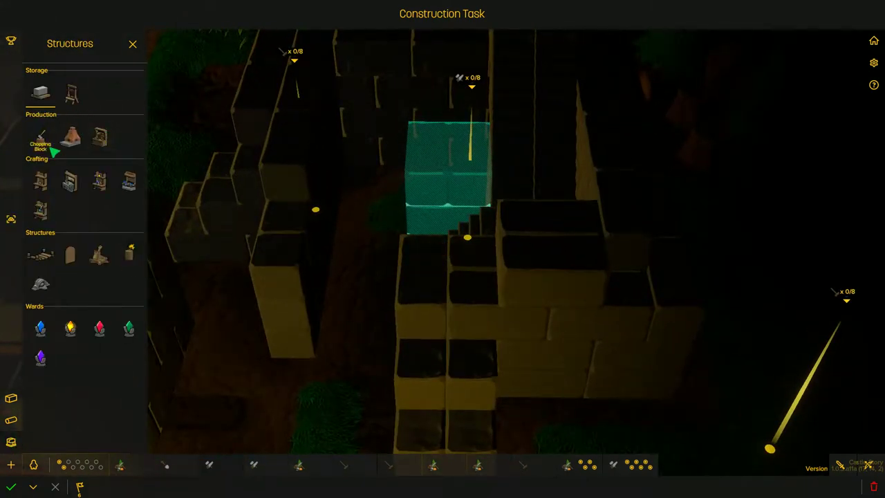
pyautogui.click(69, 255)
pyautogui.click(414, 349)
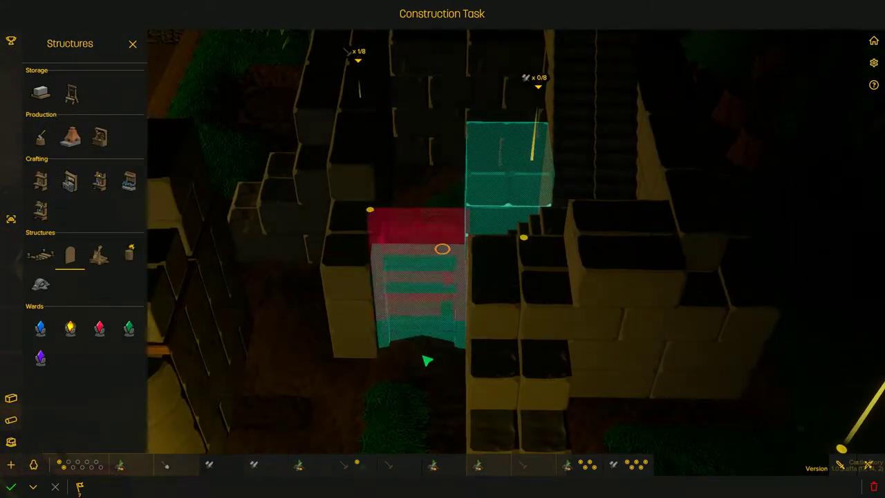
pyautogui.scroll(-3)
pyautogui.moveTo(441, 249); pyautogui.dragTo(442, 250)
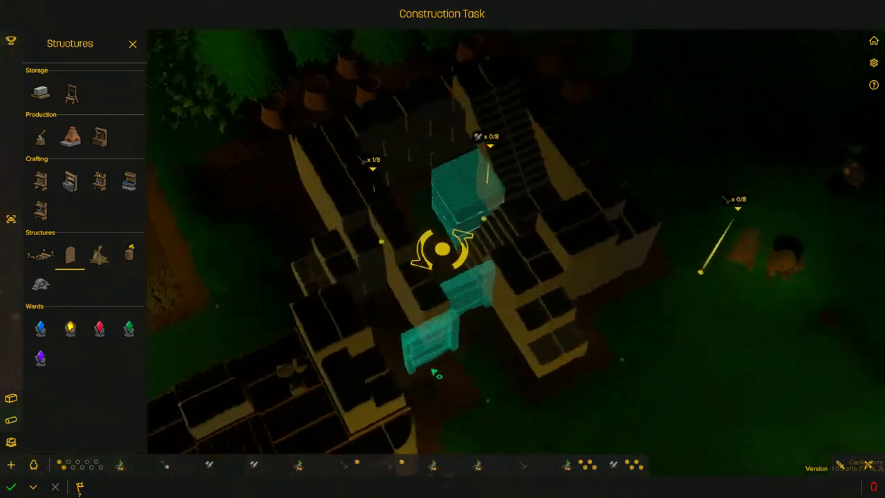
pyautogui.moveTo(436, 374); pyautogui.dragTo(325, 360)
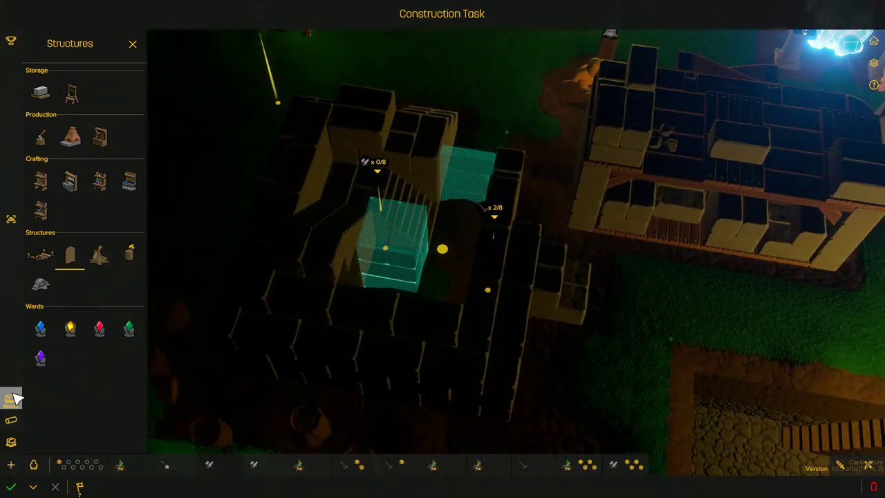
# Plan arch-shaped stone blocks running down the tower's side.
pyautogui.click(12, 397)
pyautogui.click(126, 95)
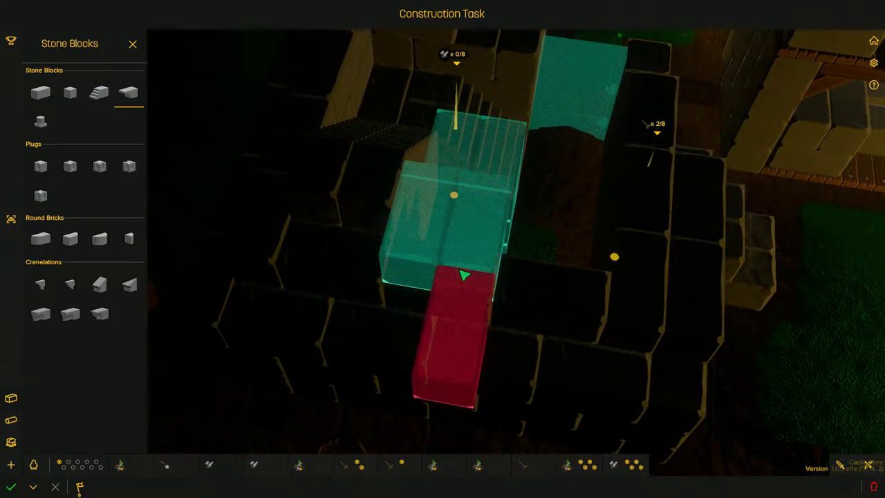
pyautogui.moveTo(453, 196); pyautogui.dragTo(443, 249)
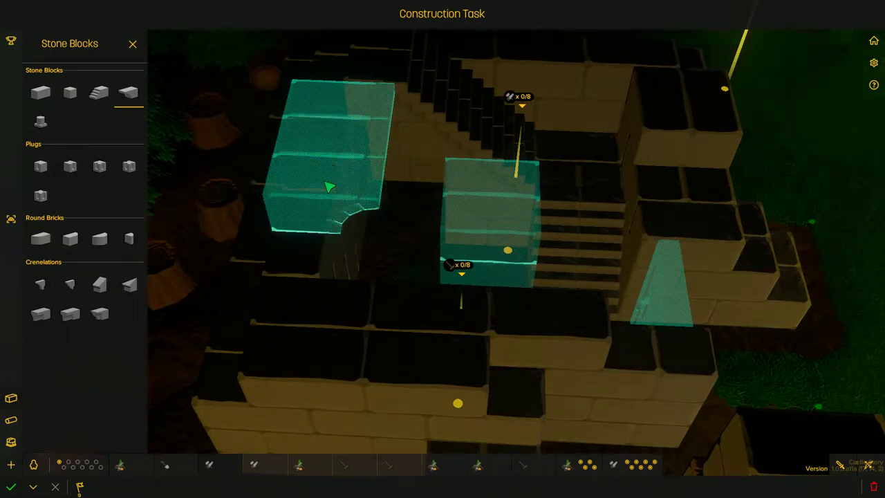
pyautogui.moveTo(449, 242); pyautogui.dragTo(413, 244)
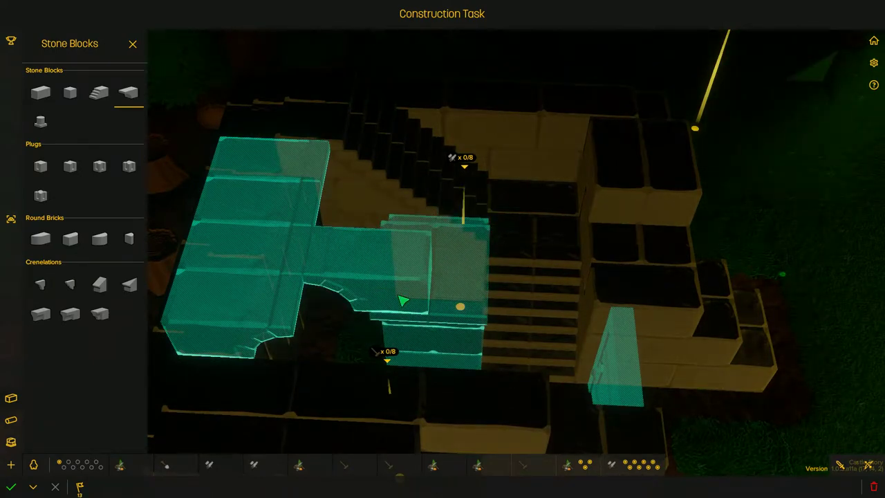
pyautogui.moveTo(403, 300); pyautogui.dragTo(451, 393)
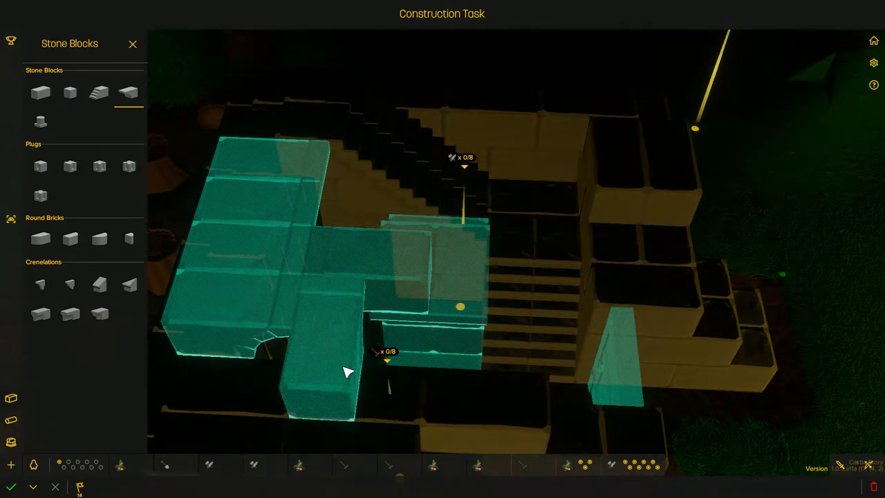
# Add a planned stone block atop the central stair tower.
pyautogui.rightClick(465, 286)
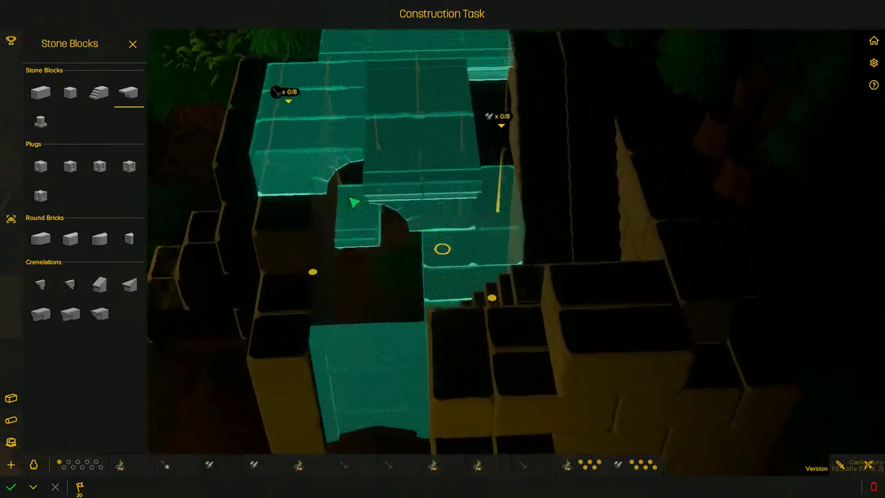
pyautogui.scroll(-3)
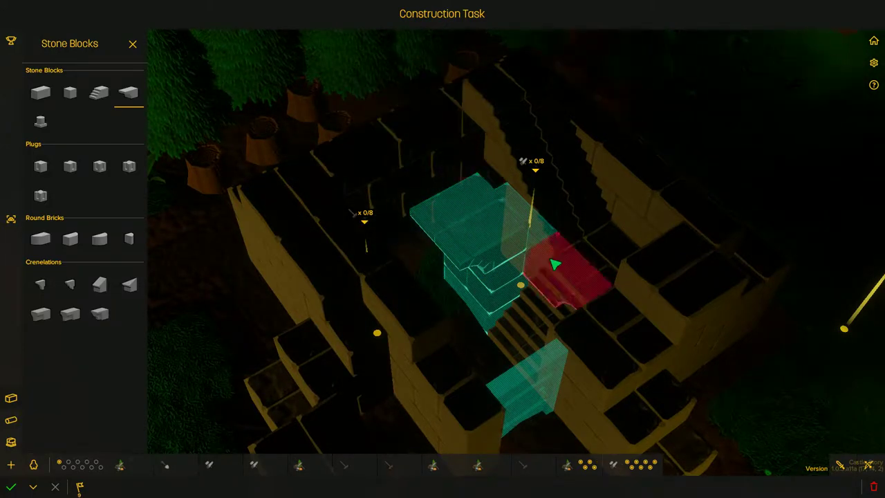
pyautogui.moveTo(579, 281); pyautogui.dragTo(326, 258)
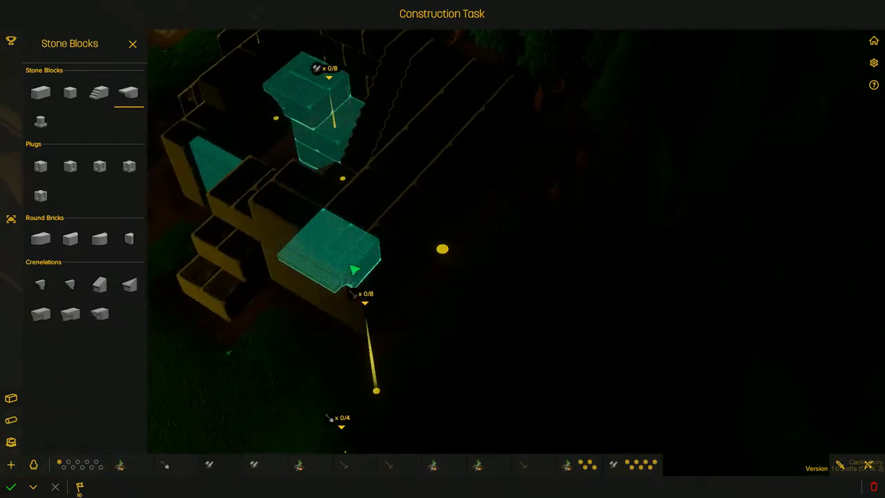
pyautogui.moveTo(483, 263); pyautogui.dragTo(442, 249)
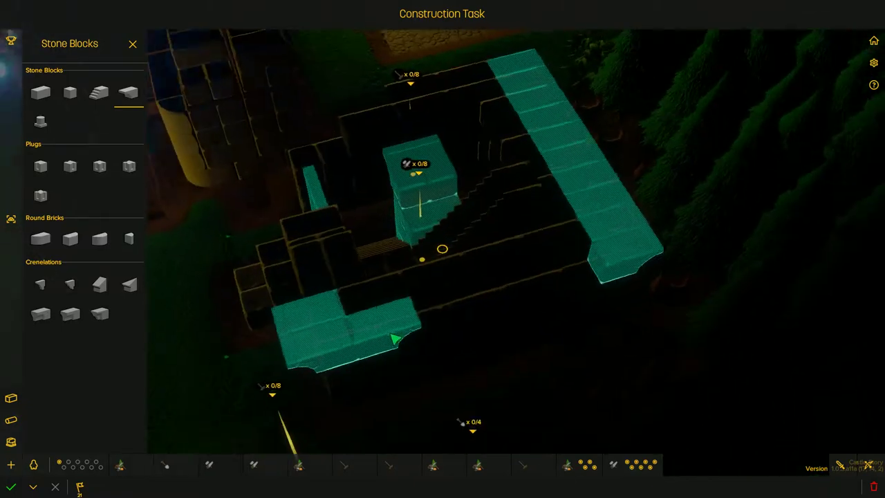
pyautogui.moveTo(586, 279); pyautogui.dragTo(442, 249)
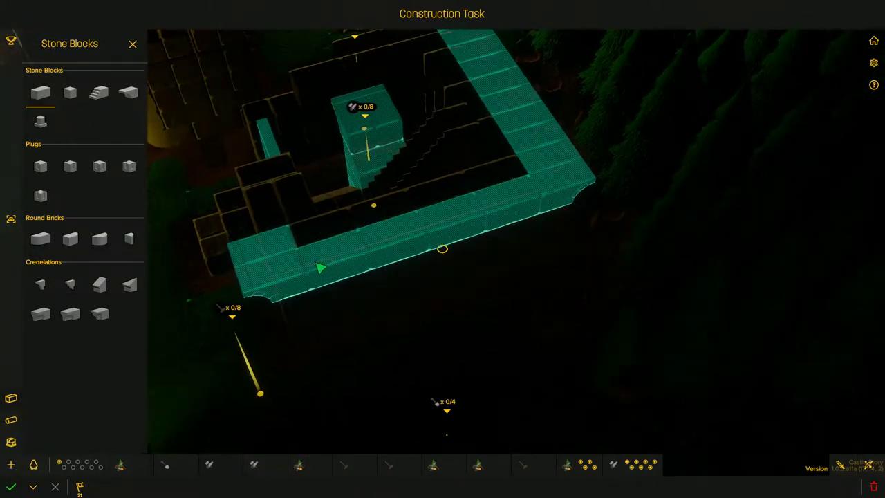
pyautogui.moveTo(442, 249); pyautogui.dragTo(441, 248)
pyautogui.scroll(-3)
pyautogui.scroll(3)
pyautogui.click(505, 192)
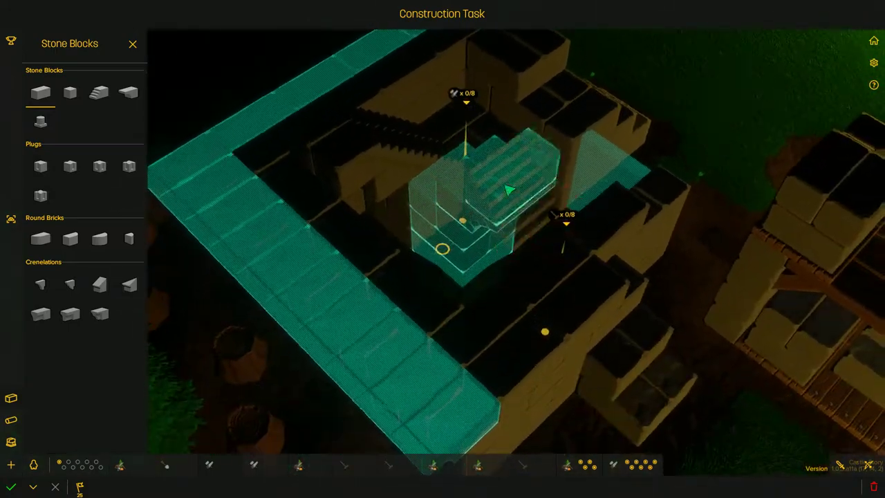
pyautogui.moveTo(441, 248); pyautogui.dragTo(442, 248)
pyautogui.scroll(3)
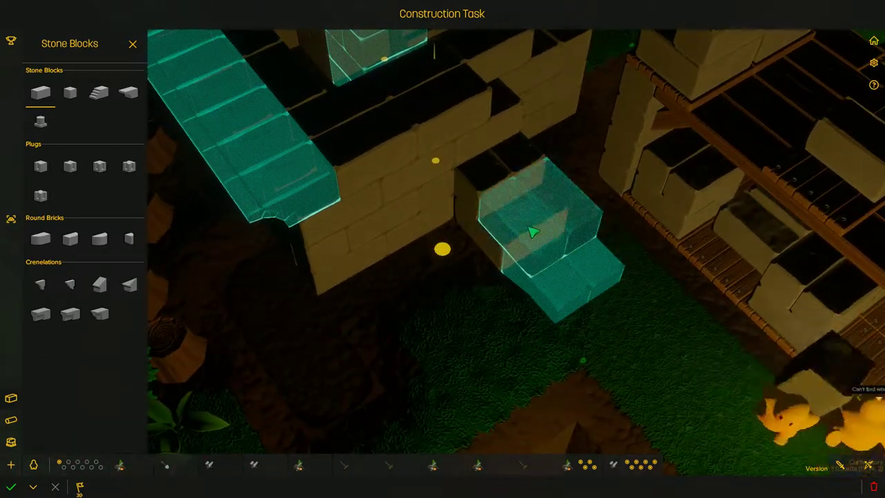
# Add one more step to the tower's outer staircase.
pyautogui.click(539, 164)
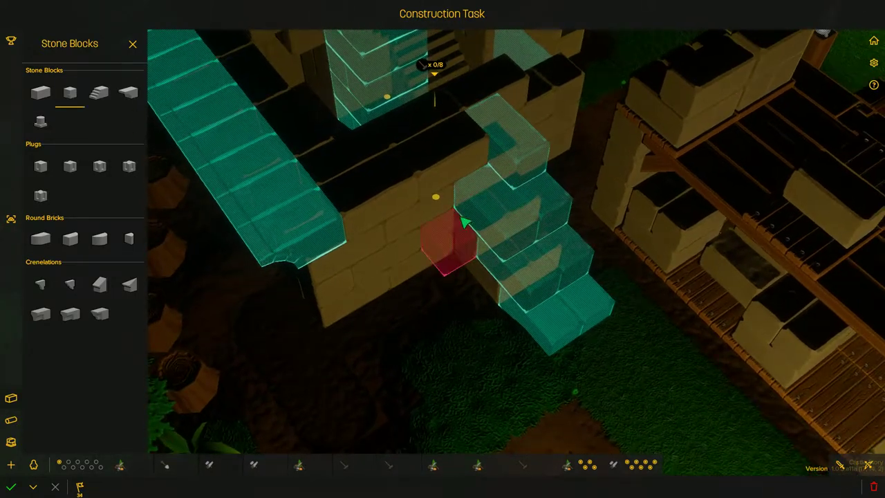
pyautogui.moveTo(489, 186); pyautogui.dragTo(442, 249)
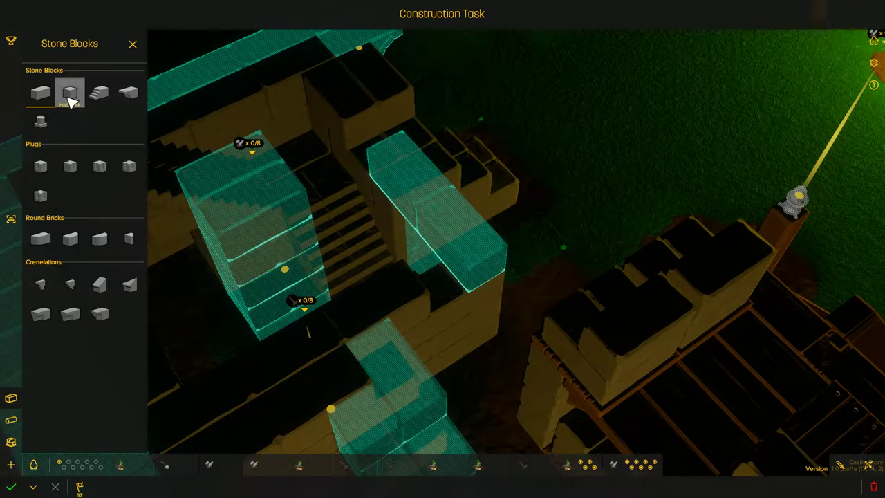
pyautogui.moveTo(434, 282); pyautogui.dragTo(442, 249)
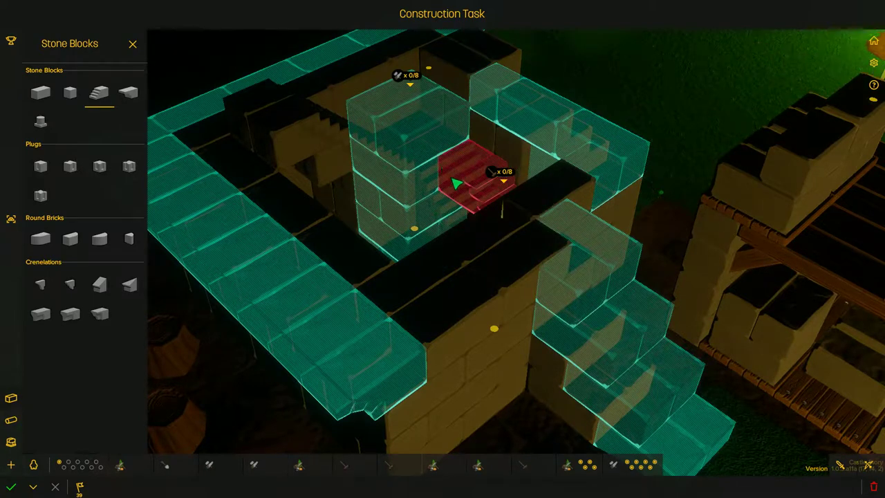
pyautogui.moveTo(484, 203); pyautogui.dragTo(443, 249)
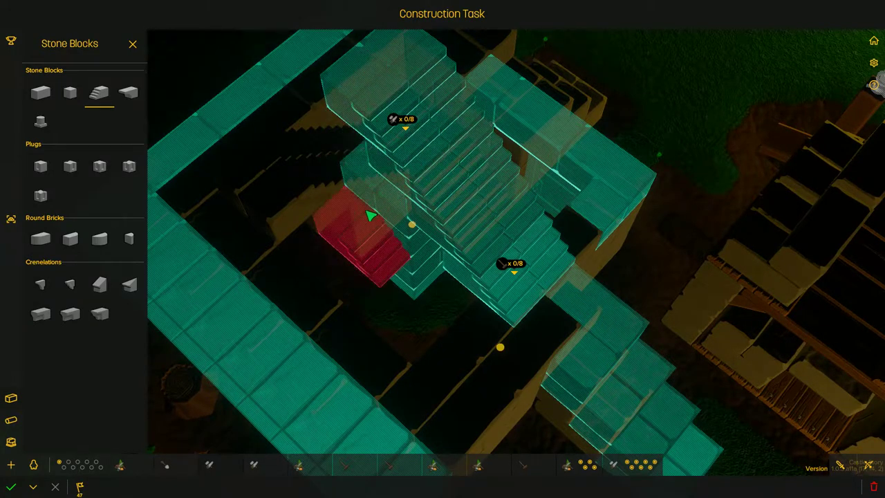
pyautogui.moveTo(407, 215); pyautogui.dragTo(442, 249)
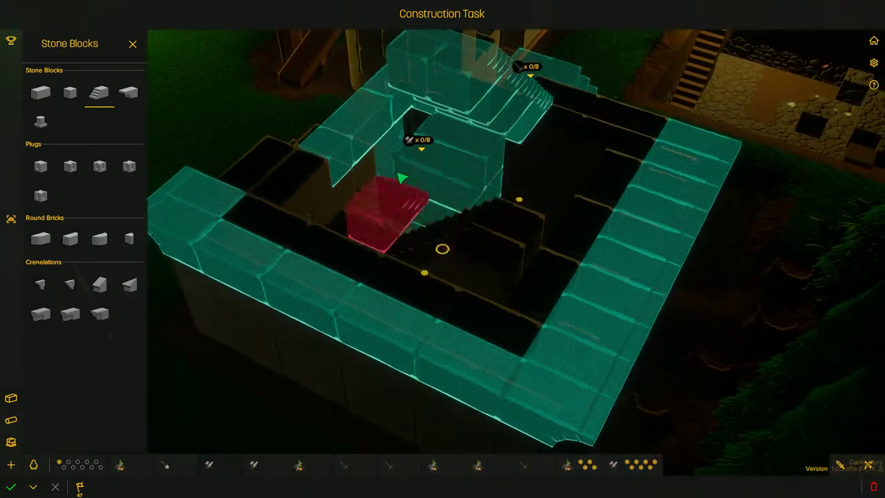
pyautogui.scroll(3)
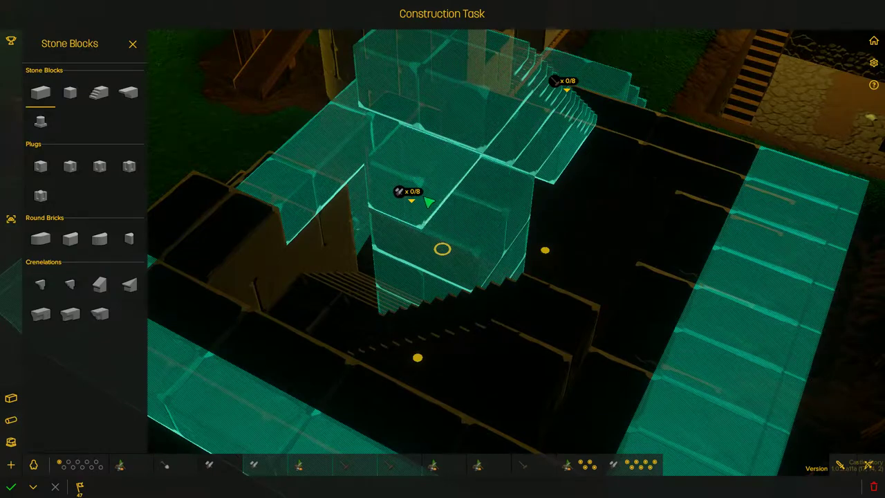
pyautogui.moveTo(429, 202); pyautogui.dragTo(457, 238)
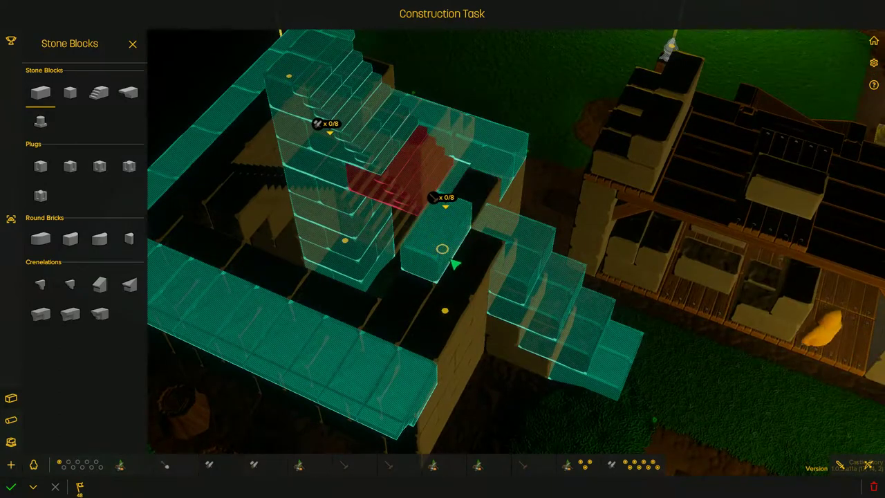
# Fill the recessed spot with an arch block and add a block row along the front edge.
pyautogui.click(128, 93)
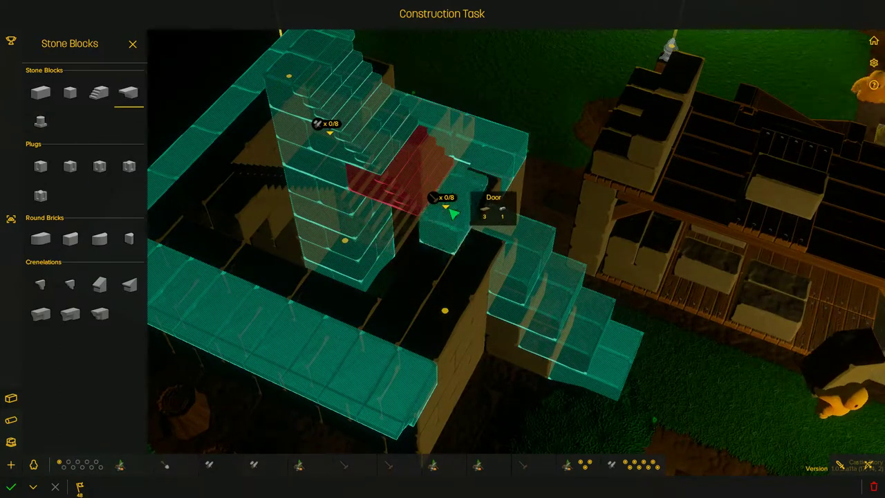
pyautogui.click(447, 233)
pyautogui.moveTo(447, 233); pyautogui.dragTo(277, 359)
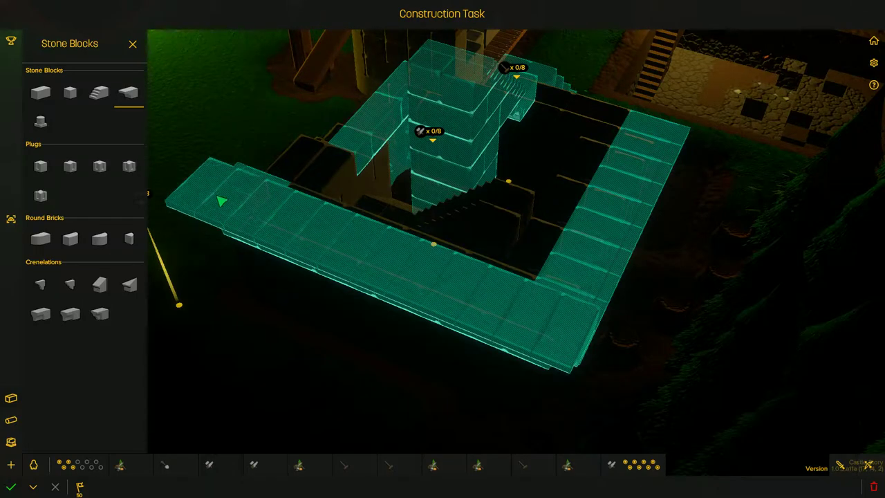
pyautogui.moveTo(220, 201); pyautogui.dragTo(522, 248)
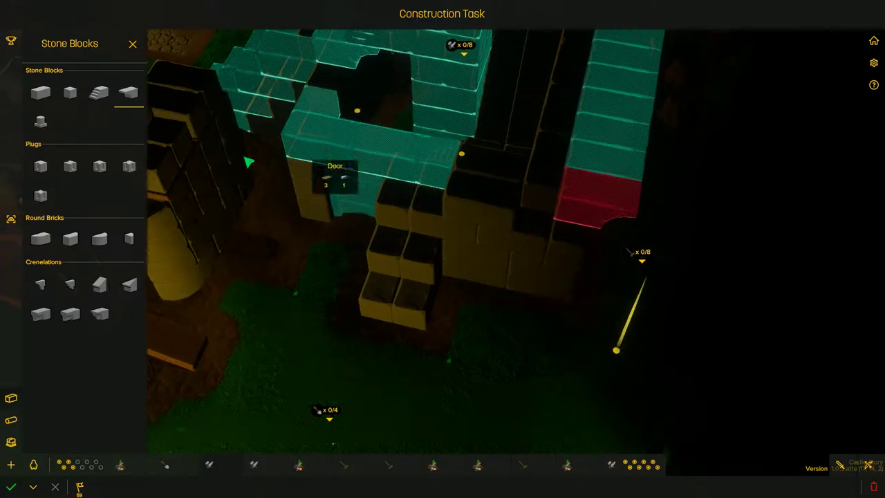
pyautogui.scroll(3)
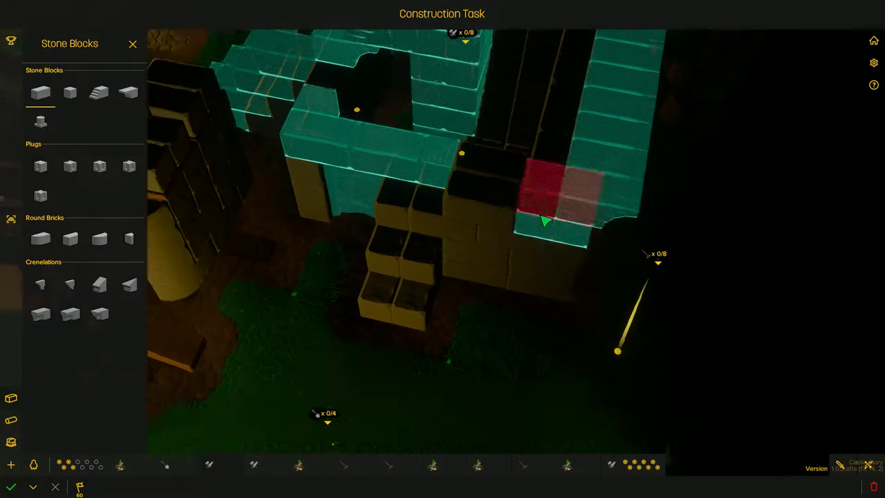
pyautogui.scroll(-3)
pyautogui.moveTo(442, 249); pyautogui.dragTo(484, 290)
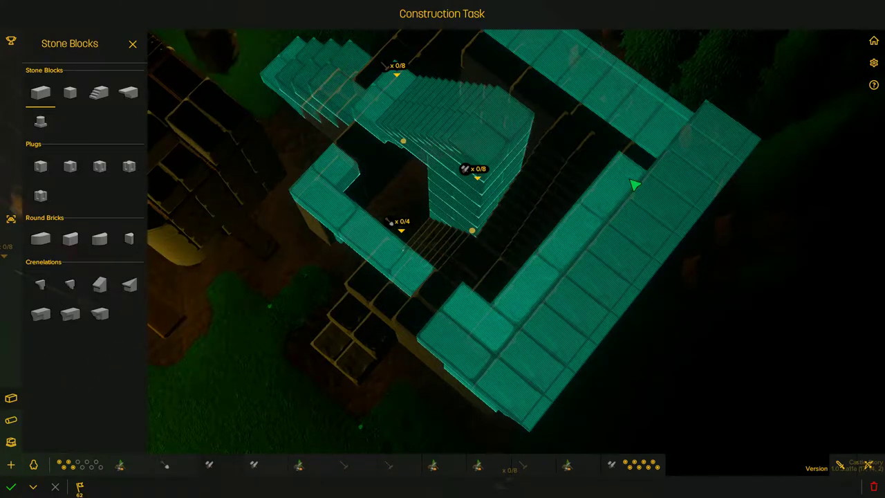
pyautogui.moveTo(634, 186); pyautogui.dragTo(443, 207)
pyautogui.scroll(3)
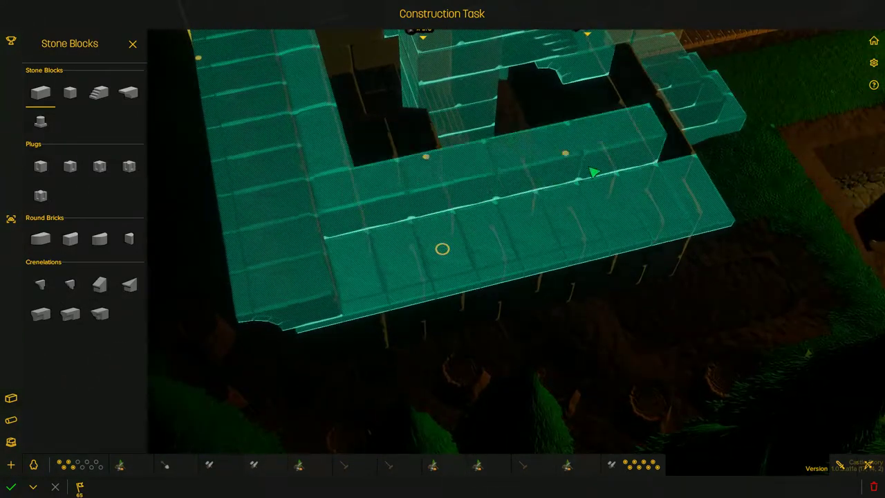
pyautogui.click(440, 249)
pyautogui.click(377, 263)
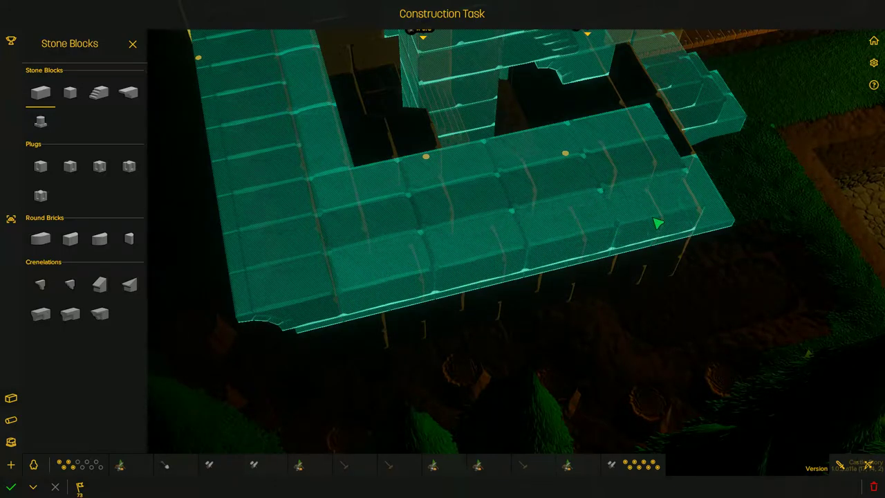
pyautogui.moveTo(657, 222); pyautogui.dragTo(442, 249)
pyautogui.scroll(-3)
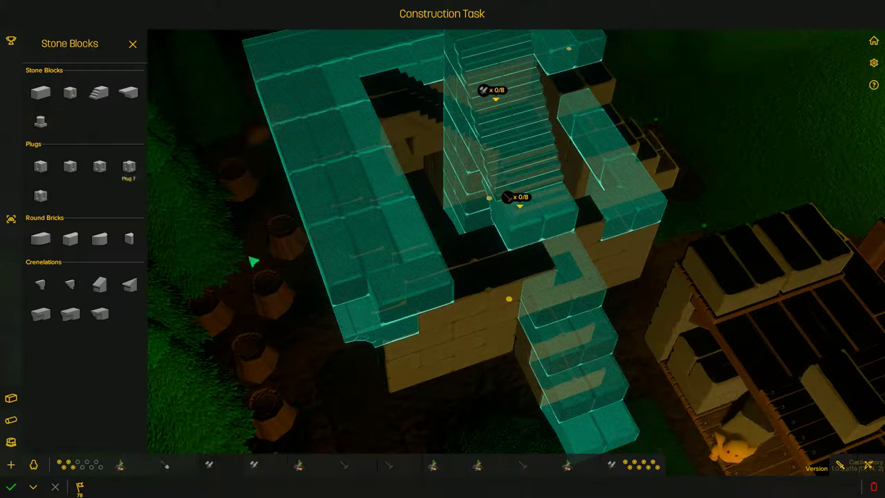
pyautogui.moveTo(369, 314); pyautogui.dragTo(442, 249)
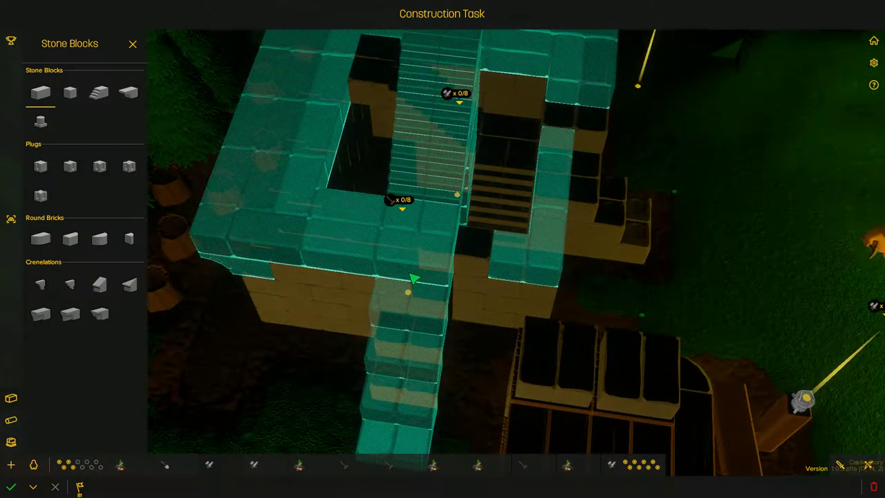
pyautogui.moveTo(443, 285); pyautogui.dragTo(443, 249)
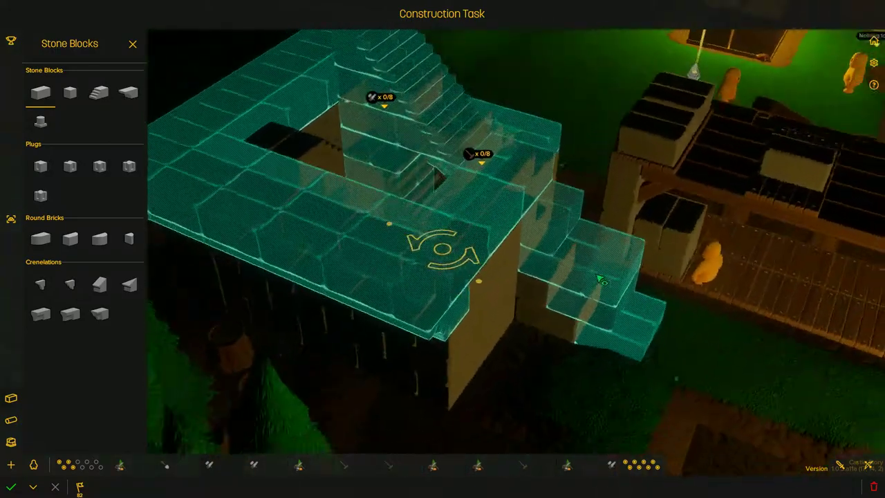
pyautogui.scroll(-3)
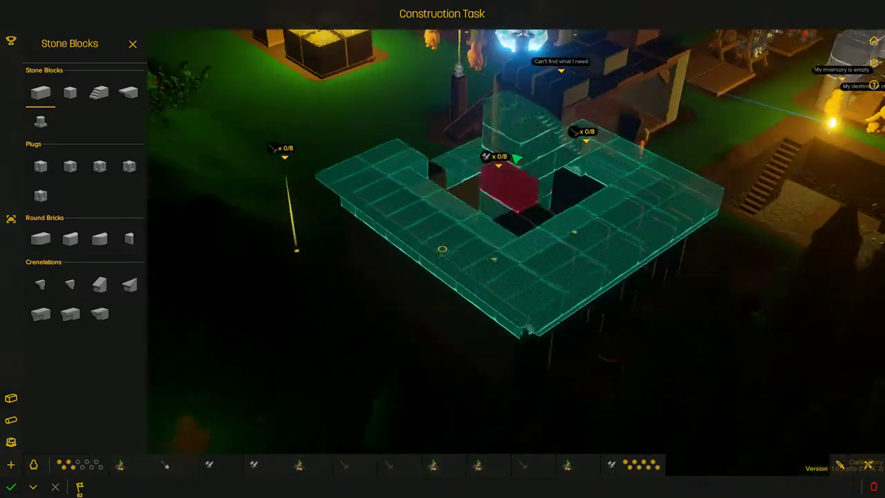
pyautogui.moveTo(443, 290); pyautogui.dragTo(443, 249)
pyautogui.moveTo(504, 234); pyautogui.dragTo(601, 249)
# Exit building mode and staff the quarry pit task with QuarryCrew workers, reaching 4/4.
pyautogui.press('Escape')
pyautogui.scroll(3)
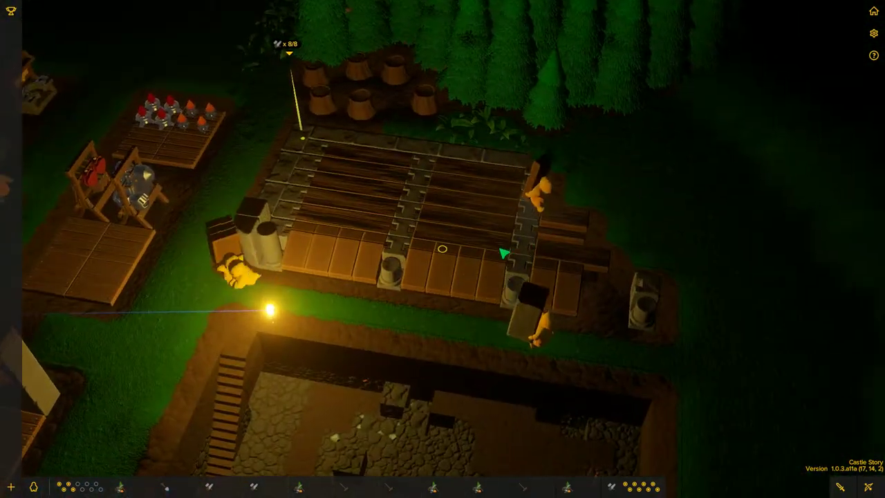
pyautogui.moveTo(442, 249); pyautogui.dragTo(346, 186)
pyautogui.scroll(-3)
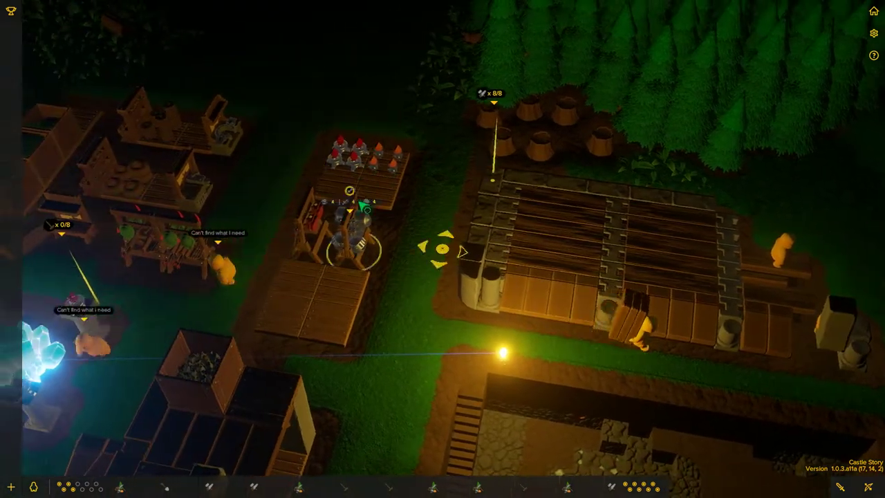
pyautogui.moveTo(442, 249); pyautogui.dragTo(328, 329)
pyautogui.scroll(3)
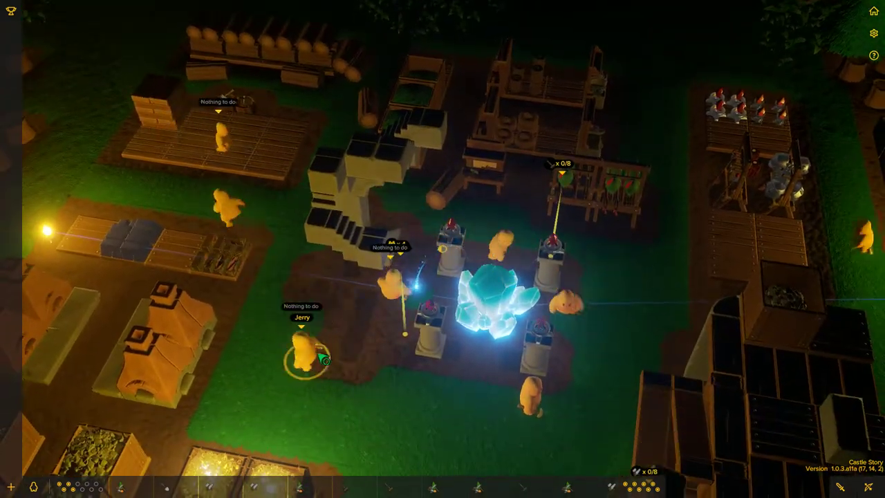
pyautogui.scroll(-3)
pyautogui.moveTo(442, 249); pyautogui.dragTo(456, 304)
pyautogui.scroll(3)
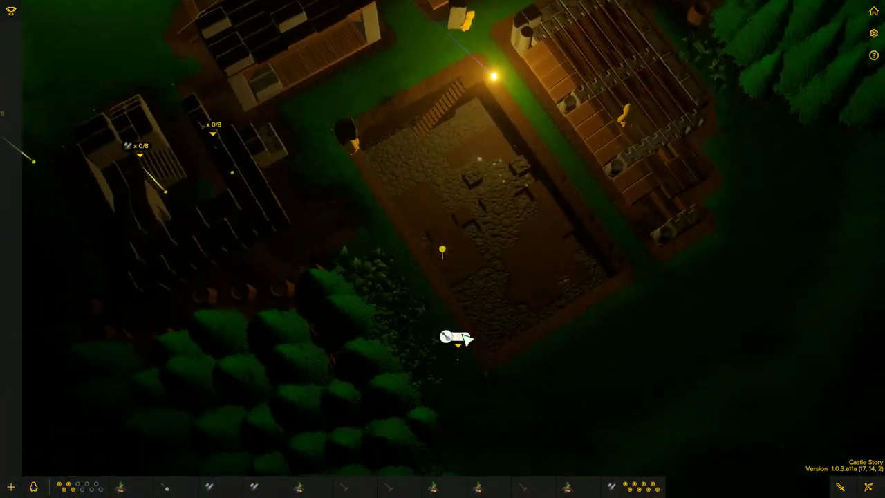
pyautogui.click(461, 338)
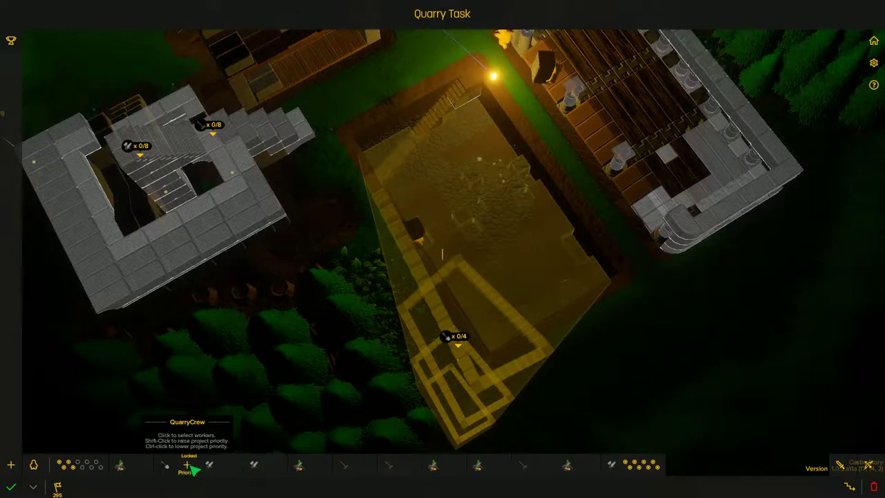
pyautogui.press('Escape')
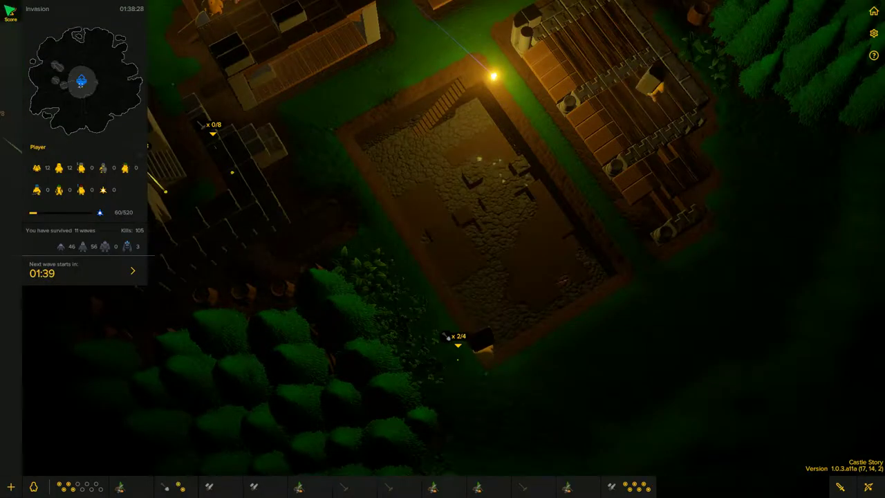
pyautogui.scroll(-3)
pyautogui.moveTo(366, 208); pyautogui.dragTo(511, 284)
pyautogui.scroll(3)
pyautogui.scroll(-3)
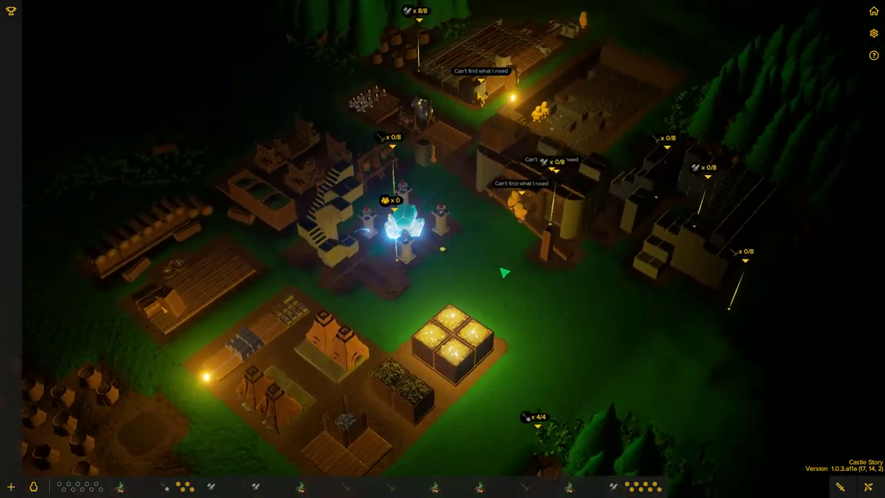
pyautogui.scroll(3)
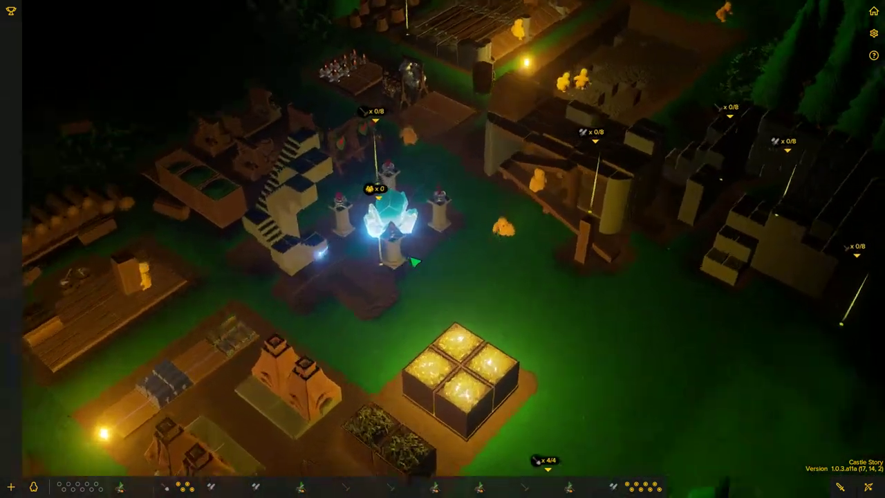
pyautogui.scroll(3)
# Start a construction task and queue a red ward beside the wooden workshop.
pyautogui.rightClick(327, 313)
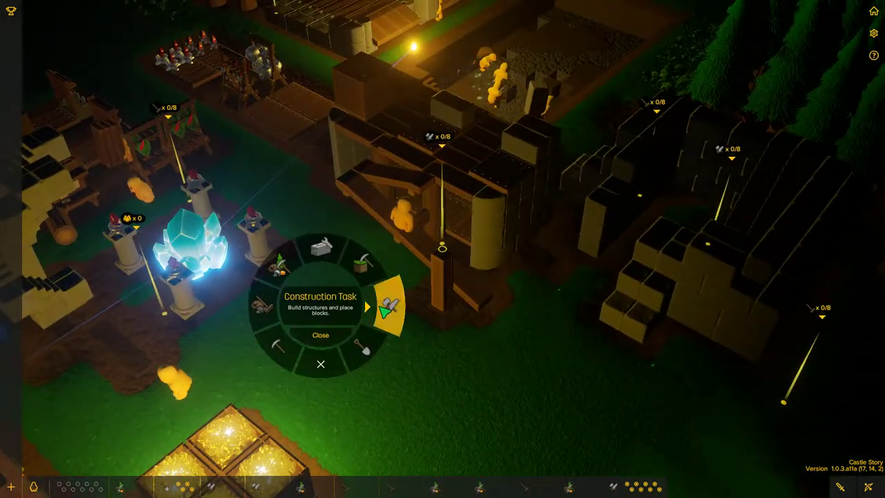
pyautogui.click(391, 306)
pyautogui.click(12, 442)
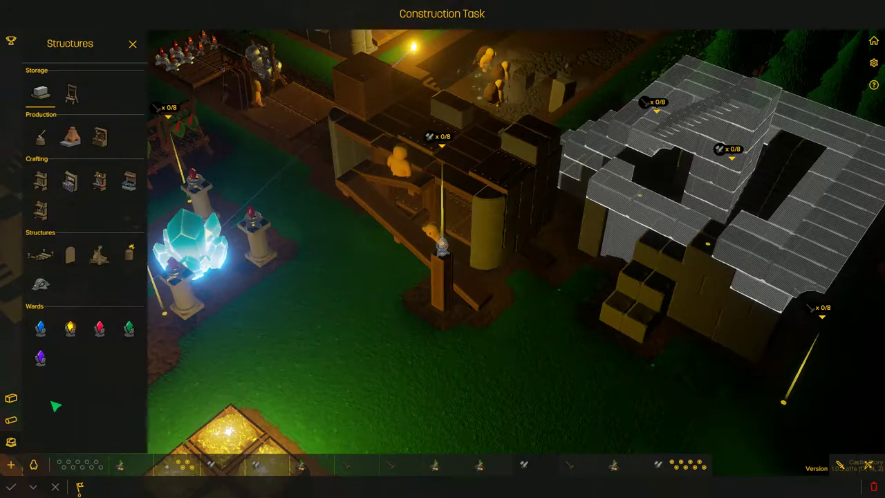
pyautogui.click(100, 330)
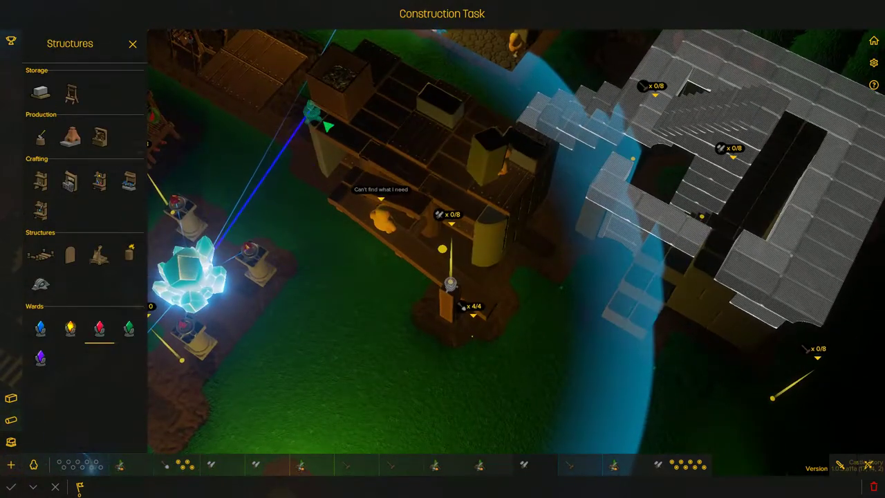
pyautogui.scroll(3)
pyautogui.scroll(3)
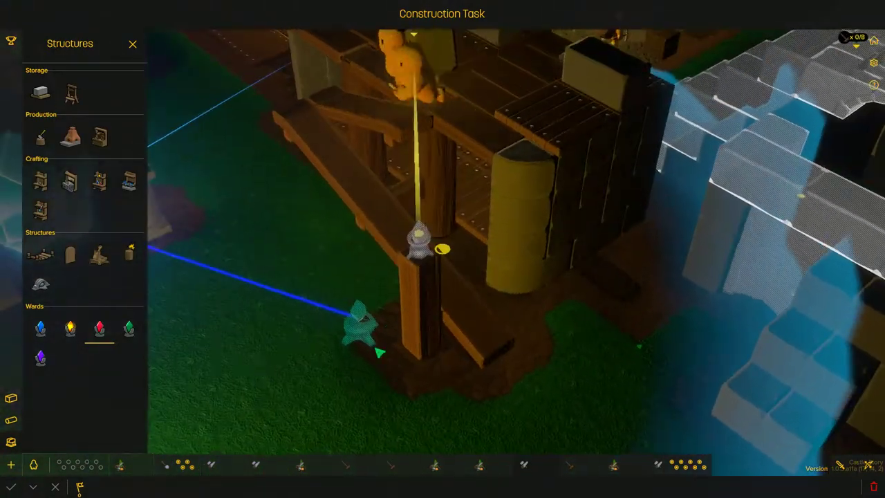
pyautogui.scroll(-3)
pyautogui.scroll(-3)
pyautogui.click(9, 484)
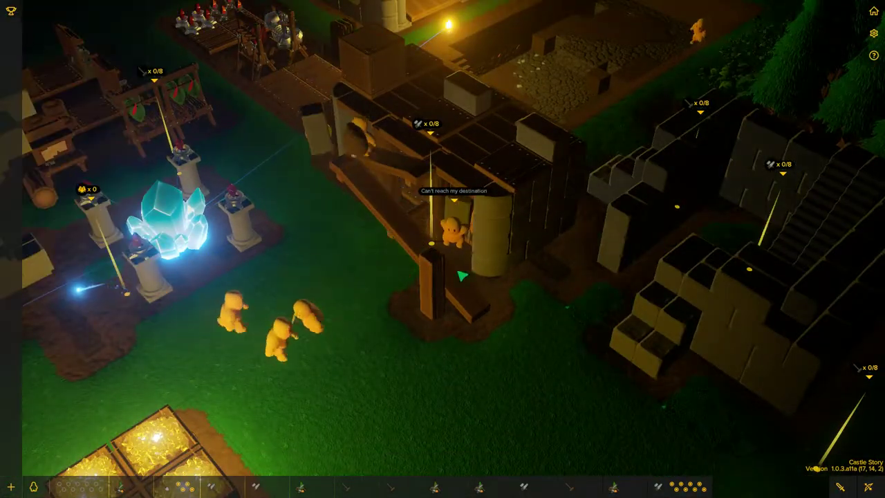
pyautogui.scroll(3)
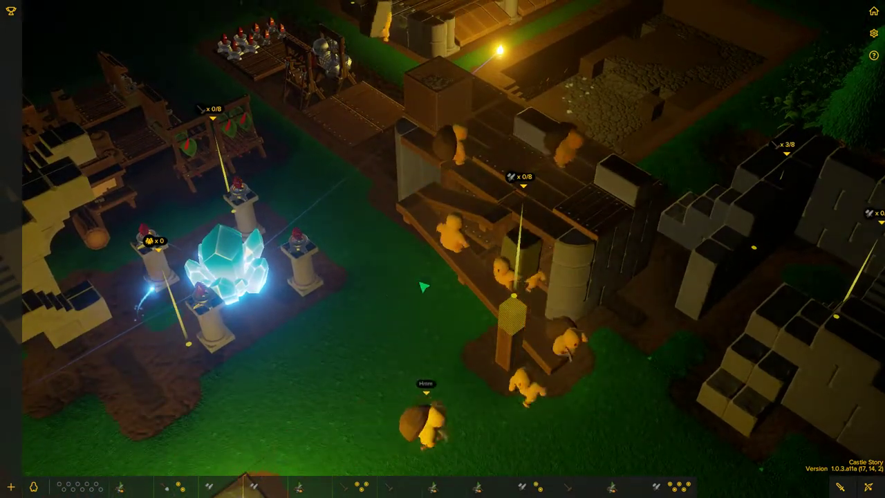
# Orbit the camera around the wooden building and across the base toward the crystal.
pyautogui.press('e')
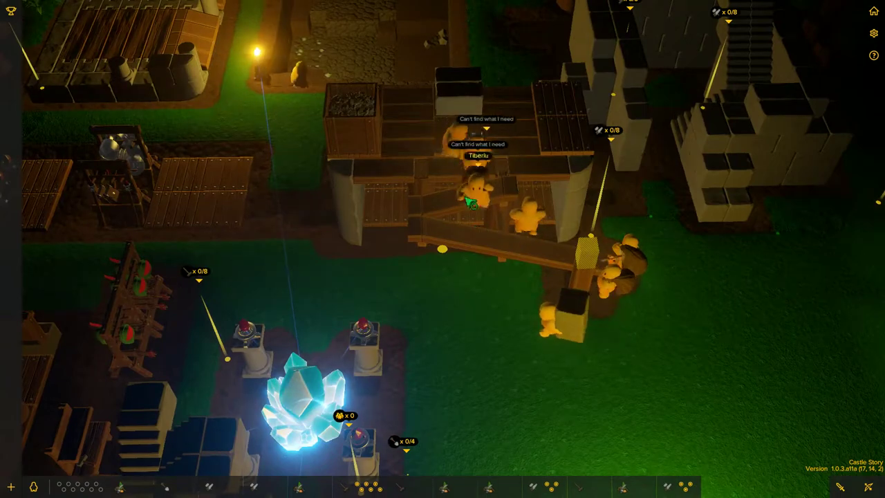
pyautogui.press('e')
pyautogui.scroll(3)
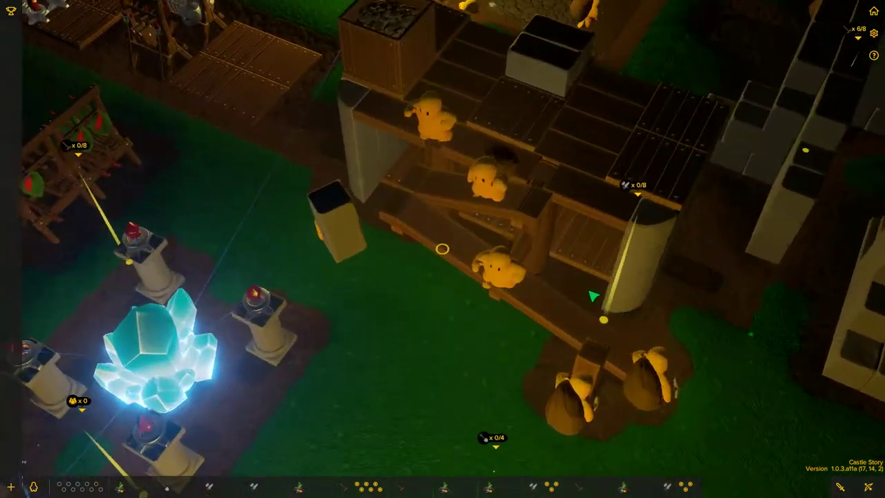
pyautogui.press('e')
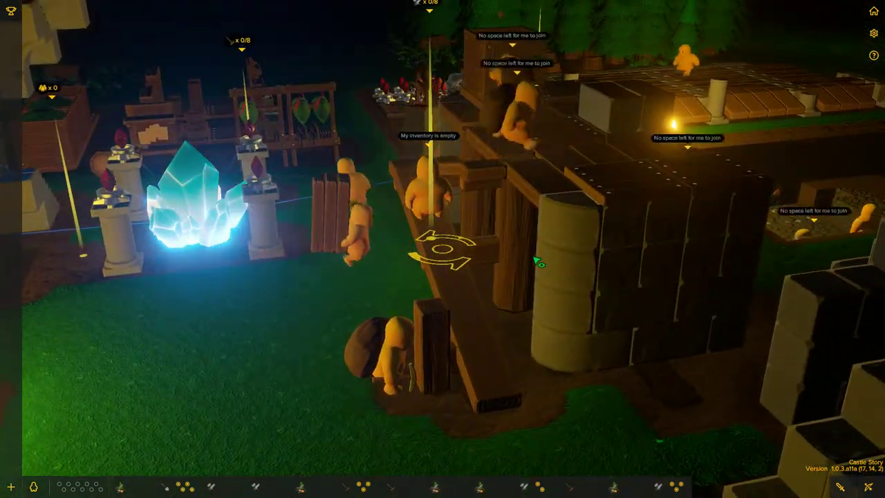
pyautogui.press('e')
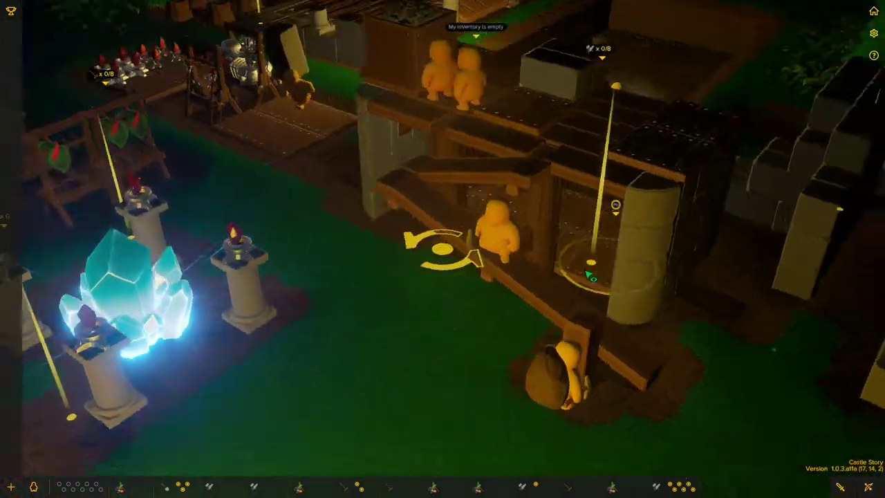
pyautogui.scroll(-3)
pyautogui.press('e')
pyautogui.scroll(3)
pyautogui.scroll(-3)
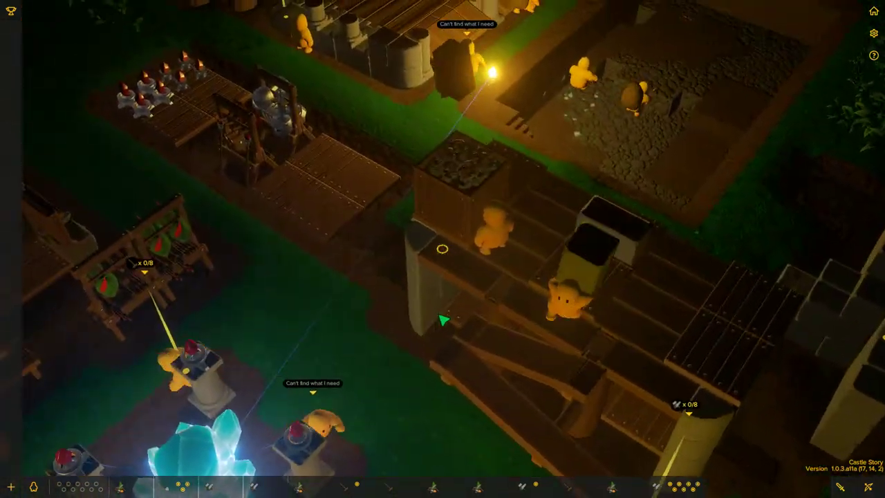
pyautogui.press('e')
pyautogui.press('e')
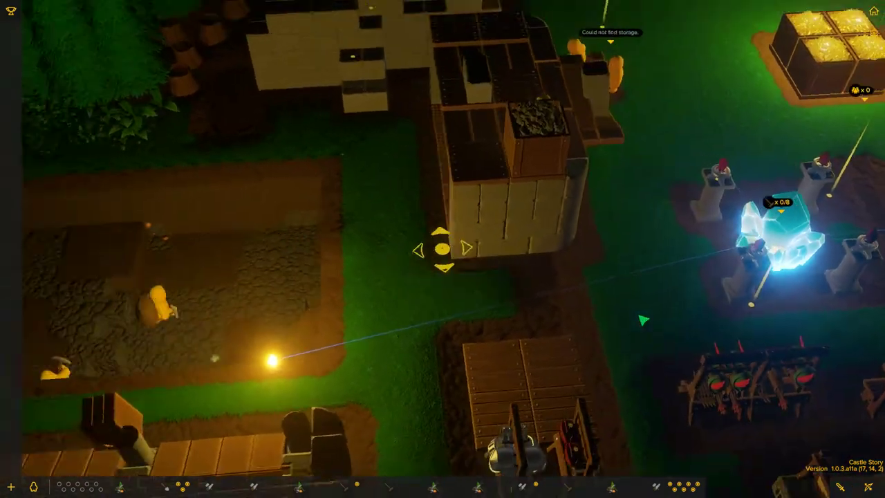
pyautogui.press('w')
pyautogui.scroll(-3)
pyautogui.press('e')
pyautogui.scroll(-3)
pyautogui.press('e')
pyautogui.press('s')
pyautogui.press('s')
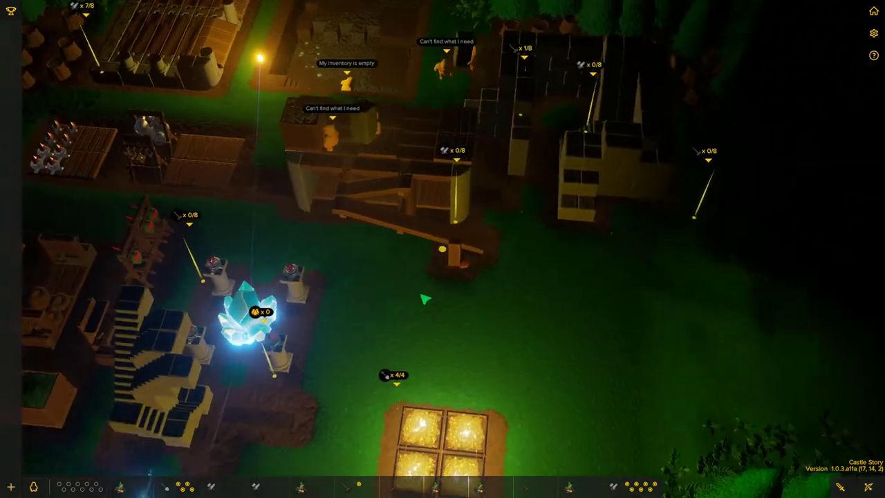
pyautogui.scroll(3)
# Discard the stray stone blocks planned on the grass and close the block catalogue.
pyautogui.click(470, 288)
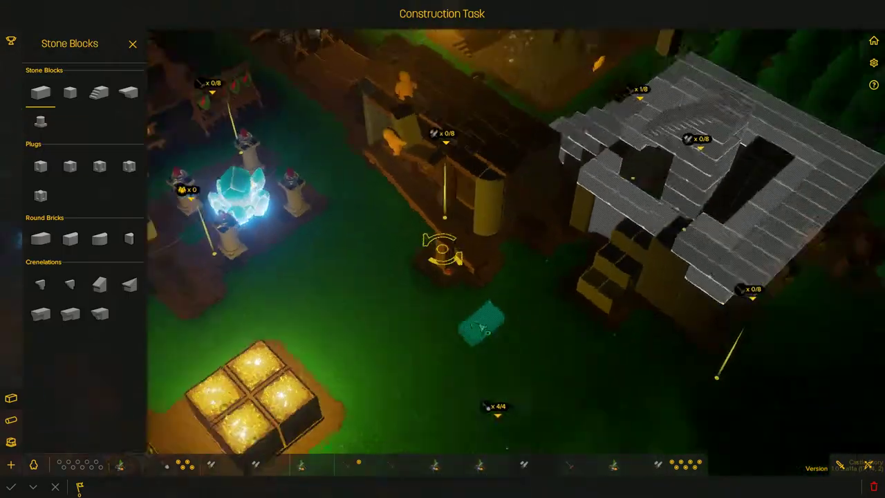
pyautogui.press('s')
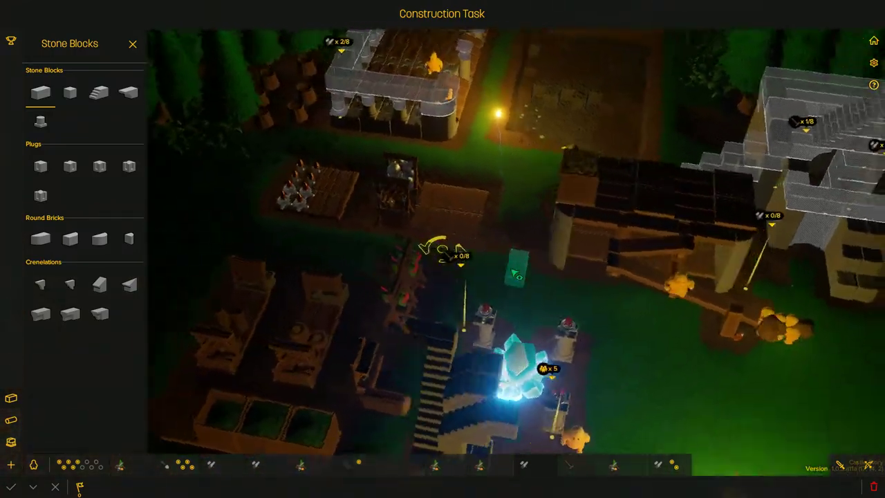
pyautogui.scroll(3)
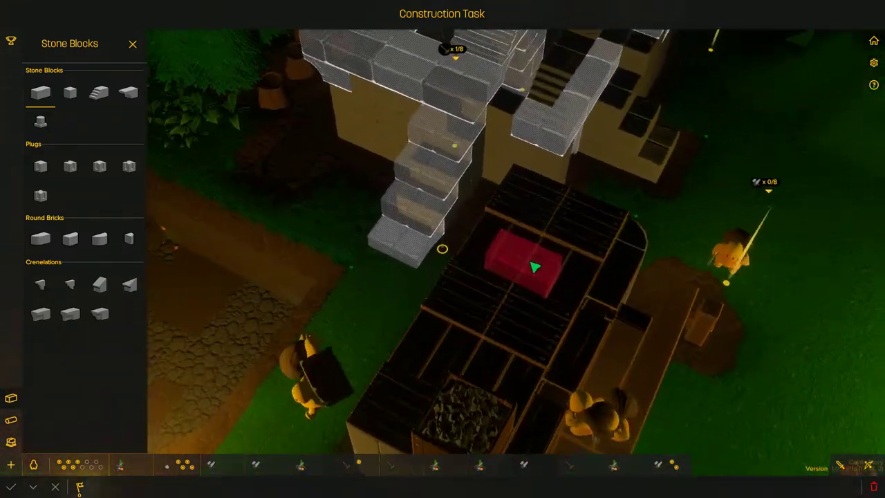
pyautogui.scroll(3)
pyautogui.scroll(-3)
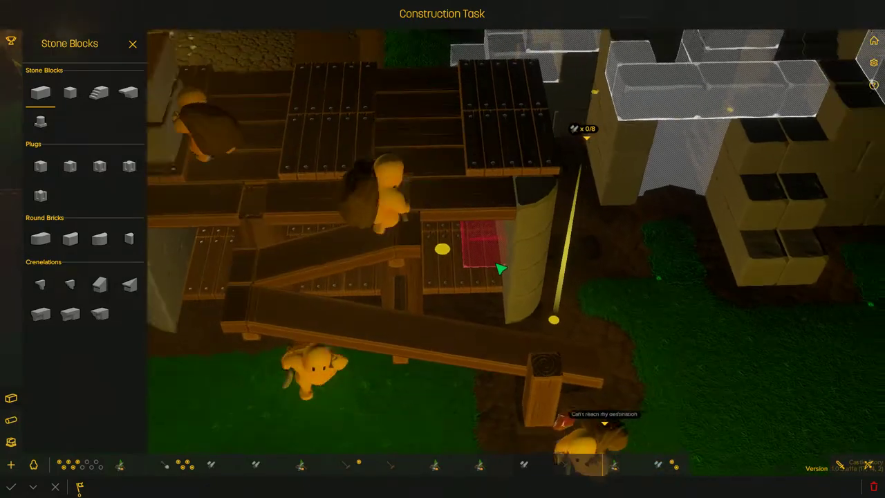
pyautogui.moveTo(575, 284); pyautogui.dragTo(403, 278)
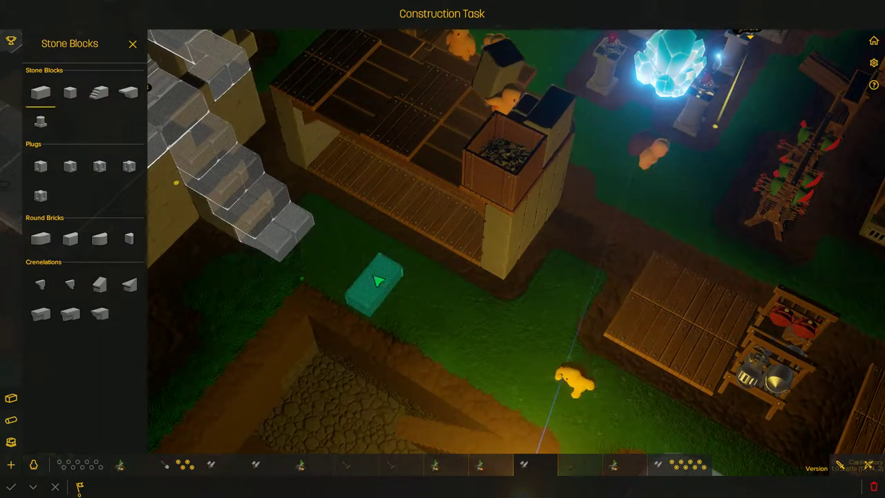
pyautogui.scroll(-3)
pyautogui.scroll(3)
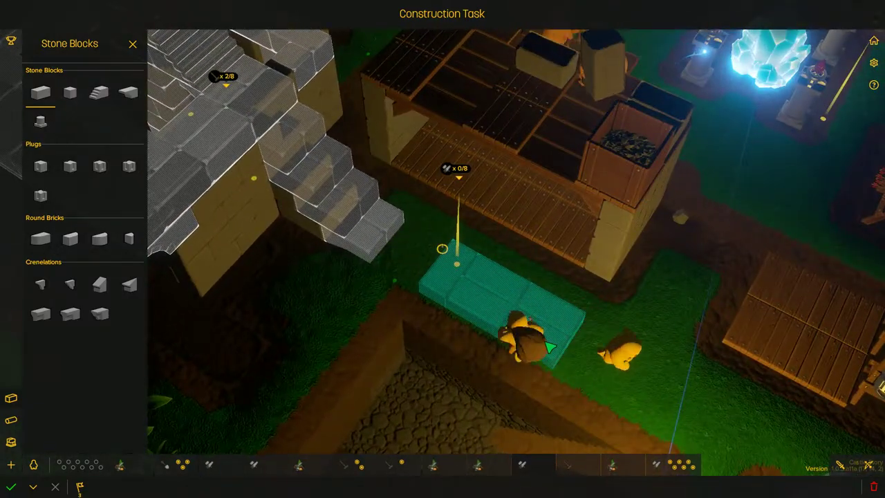
pyautogui.moveTo(484, 249); pyautogui.dragTo(442, 248)
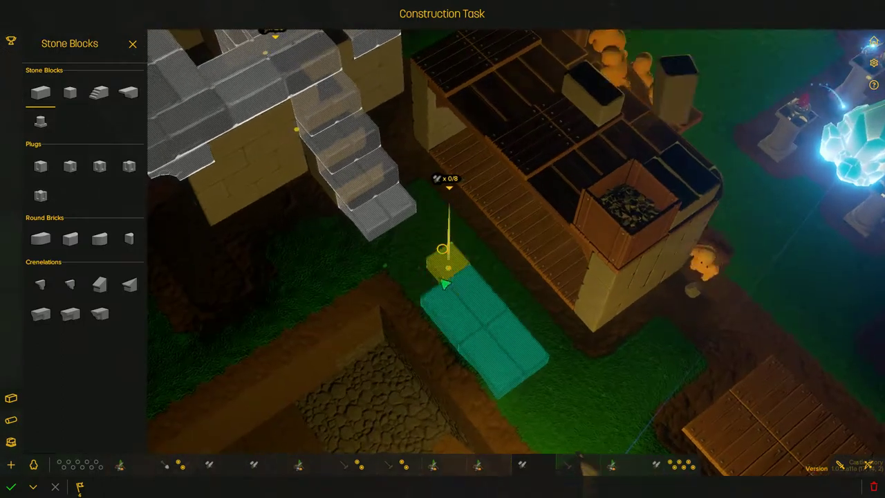
pyautogui.click(483, 308)
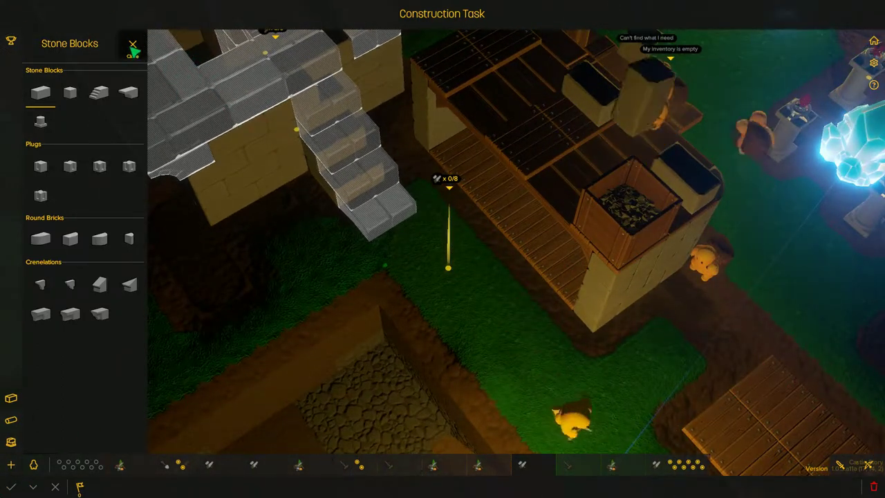
pyautogui.click(132, 46)
pyautogui.scroll(-3)
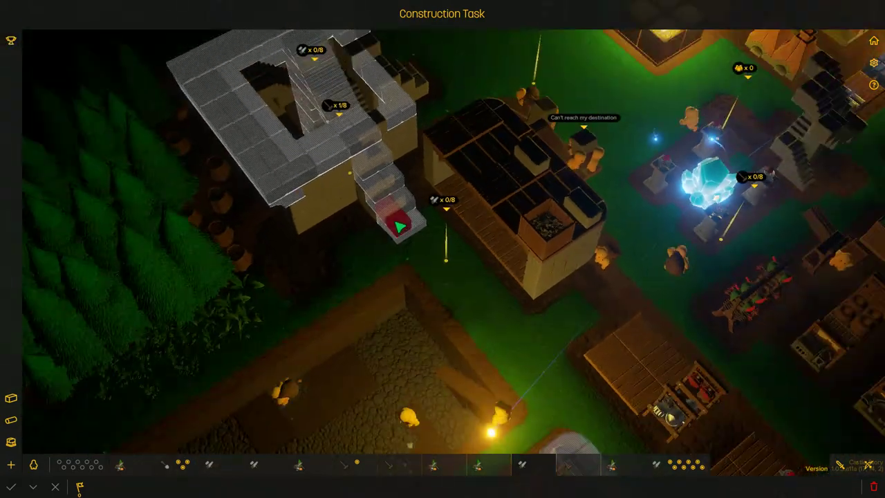
pyautogui.scroll(-3)
# Leave construction mode and call all workers to arms from the crystal.
pyautogui.click(870, 487)
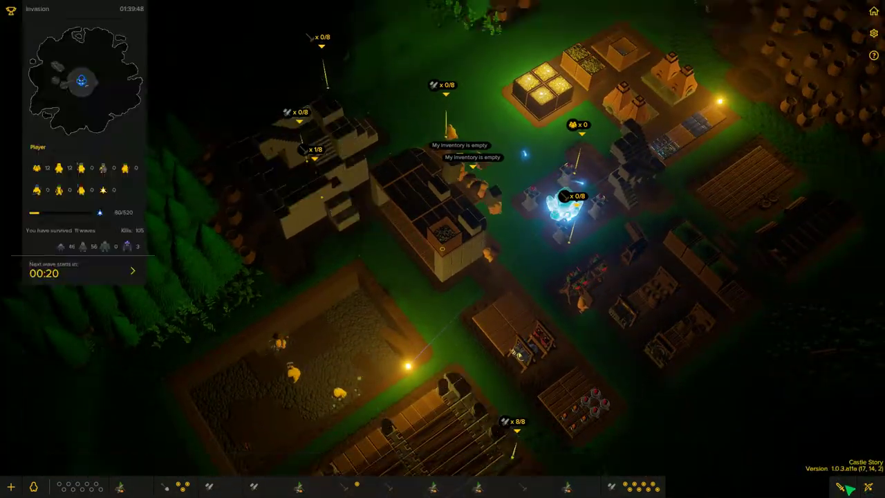
pyautogui.moveTo(484, 277); pyautogui.dragTo(420, 282)
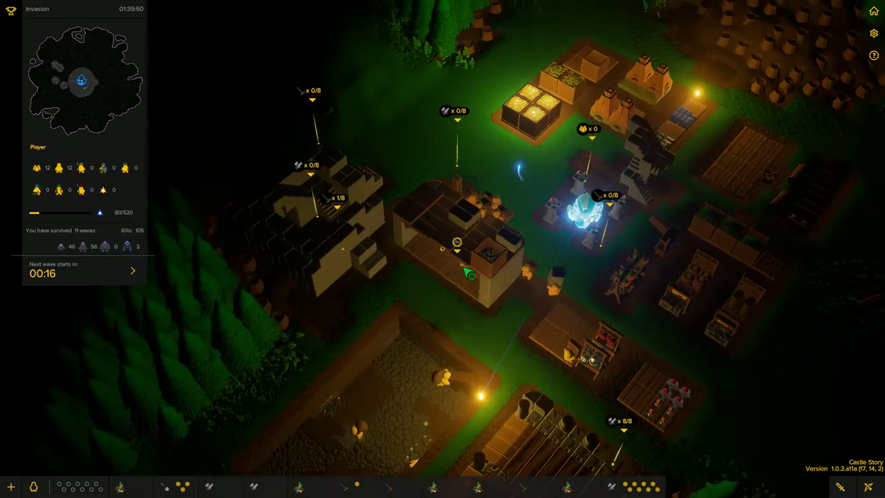
pyautogui.scroll(3)
pyautogui.scroll(3)
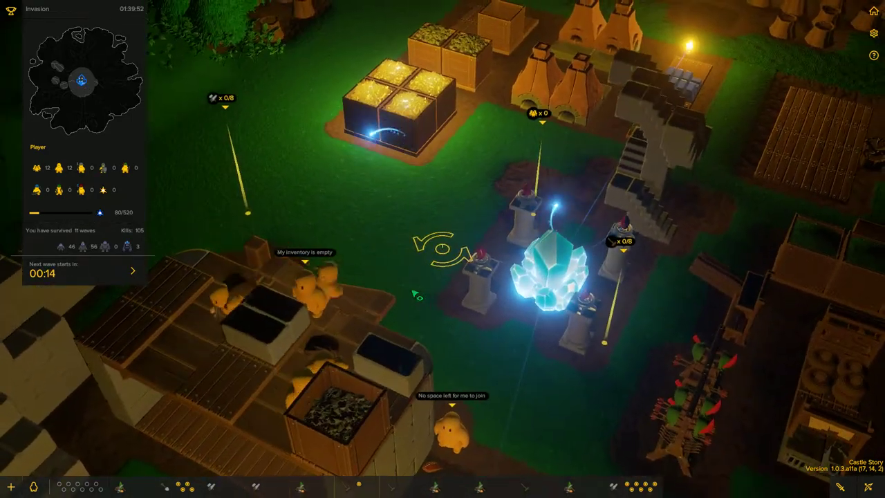
pyautogui.scroll(-3)
pyautogui.scroll(-3)
pyautogui.scroll(-3)
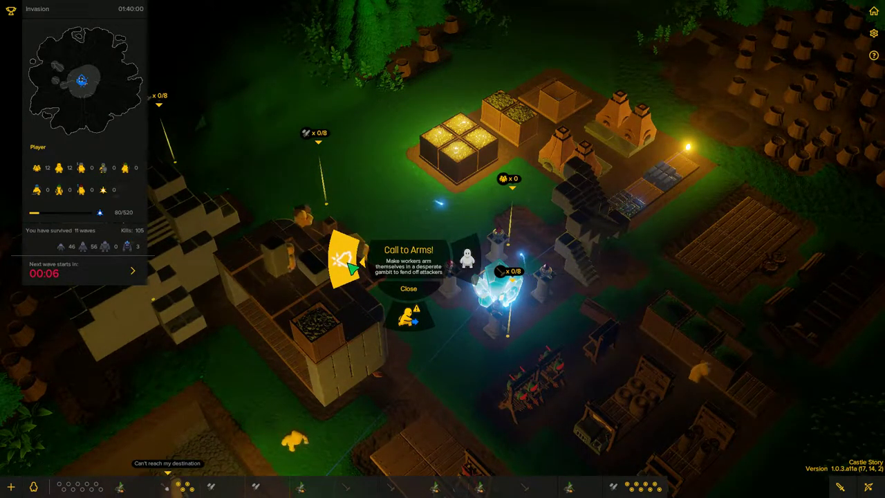
pyautogui.click(356, 266)
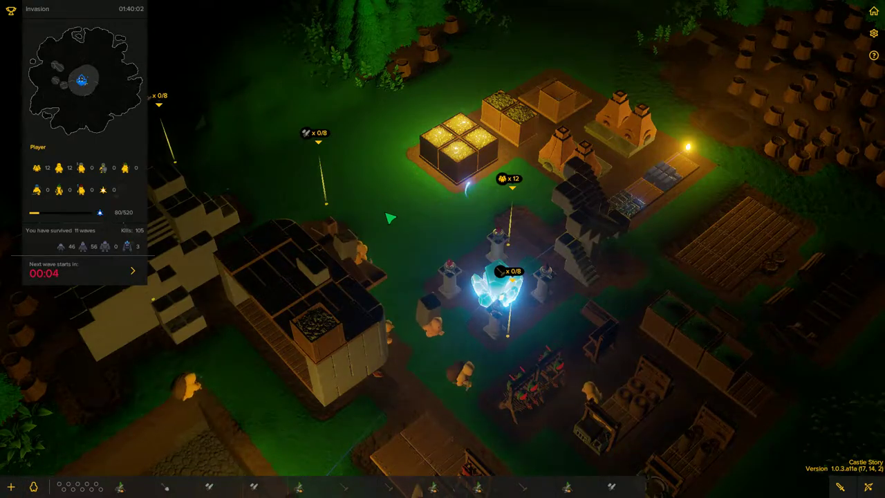
pyautogui.middleClick(391, 219)
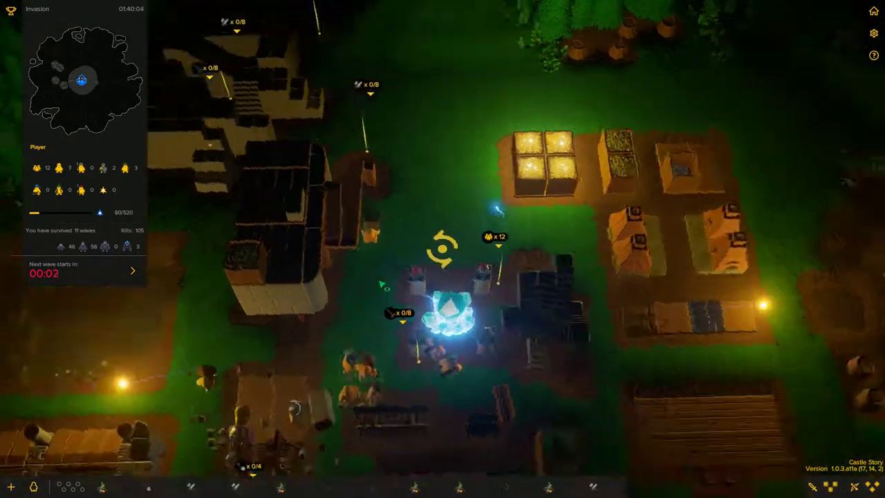
pyautogui.scroll(3)
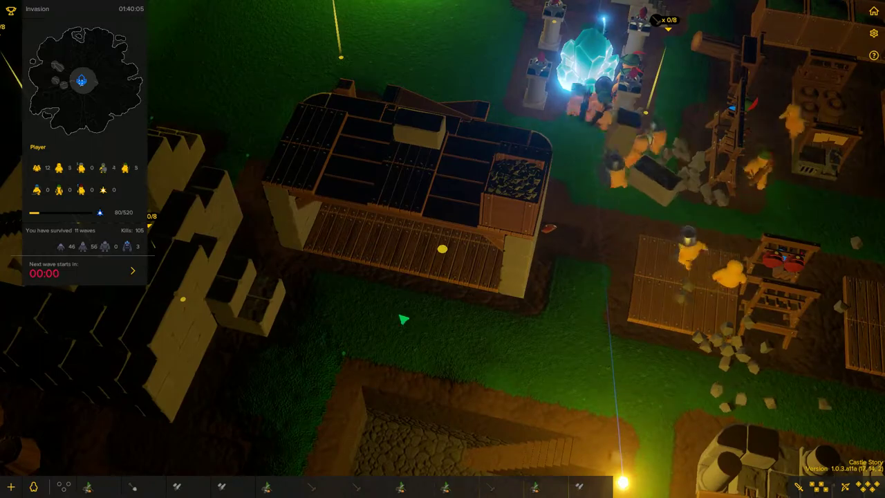
pyautogui.middleClick(376, 320)
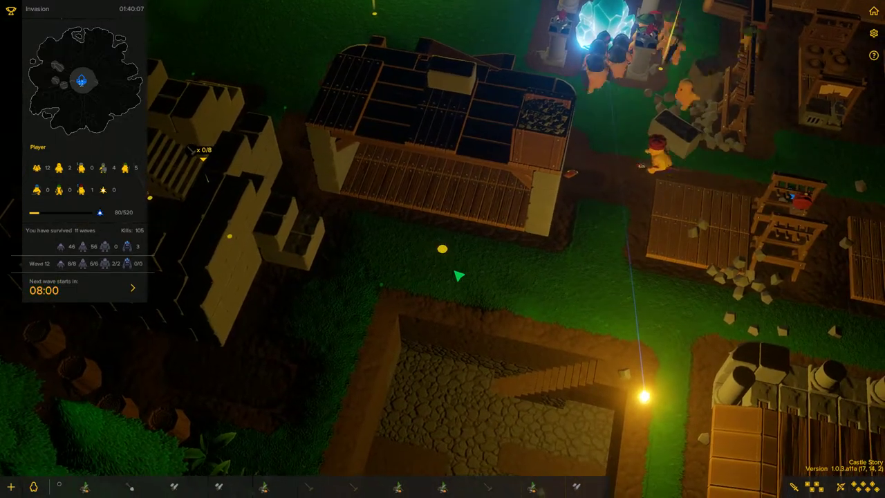
pyautogui.scroll(-3)
pyautogui.moveTo(463, 277); pyautogui.dragTo(452, 277)
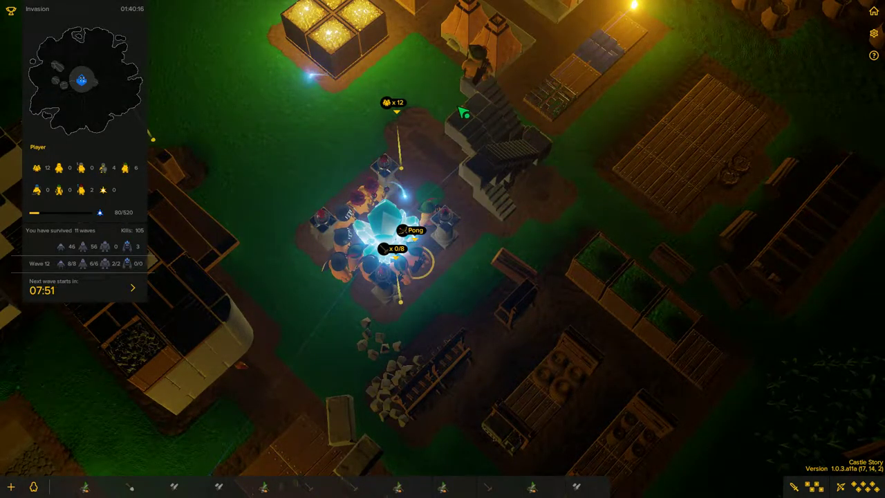
pyautogui.scroll(3)
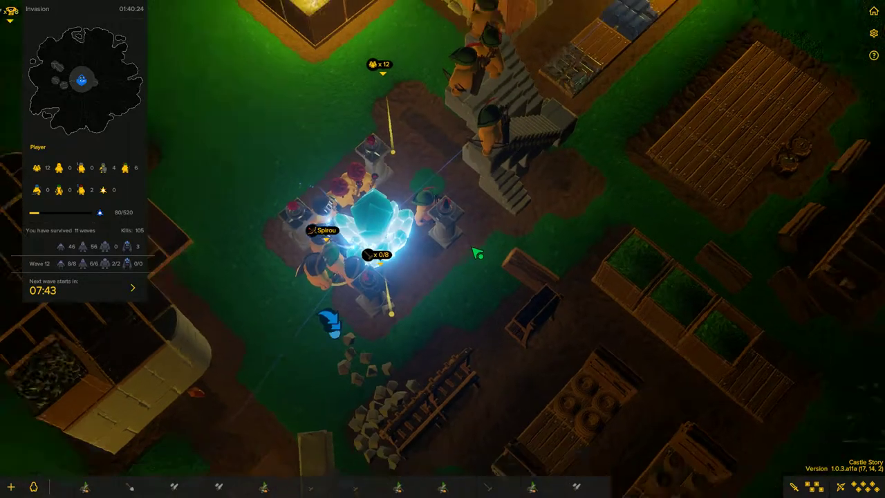
pyautogui.scroll(-3)
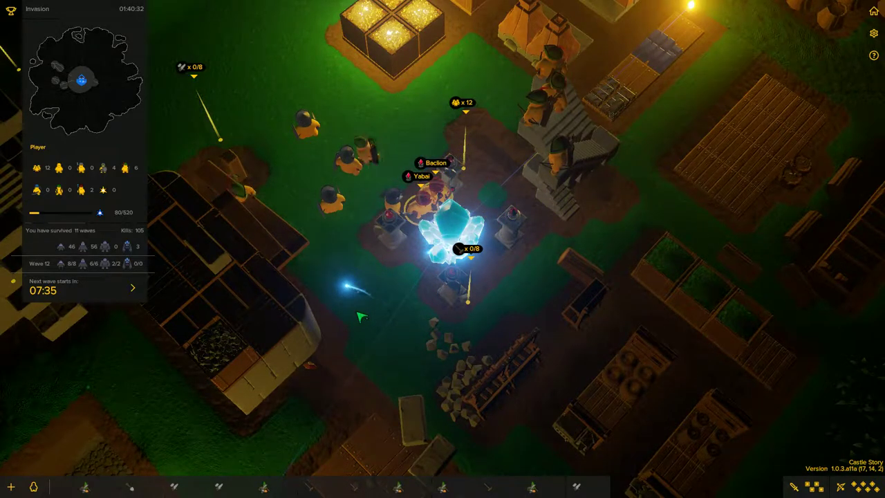
# Set units to Healing Stance and Defensive Mode, sending four soldiers and Yabai right.
pyautogui.rightClick(361, 317)
pyautogui.click(358, 377)
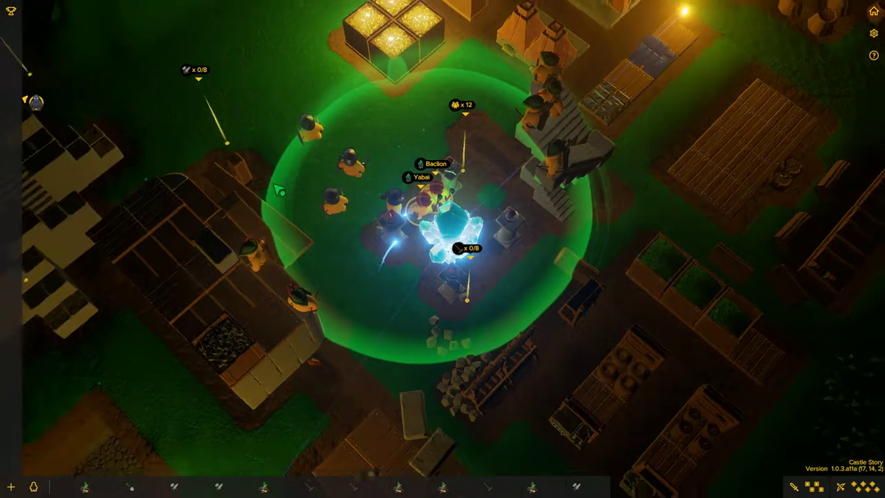
pyautogui.scroll(-3)
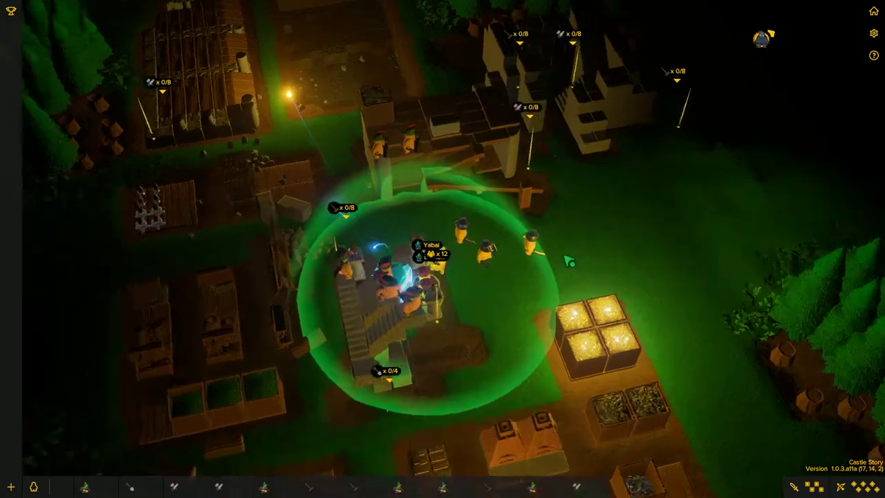
pyautogui.scroll(3)
pyautogui.moveTo(502, 278); pyautogui.dragTo(442, 277)
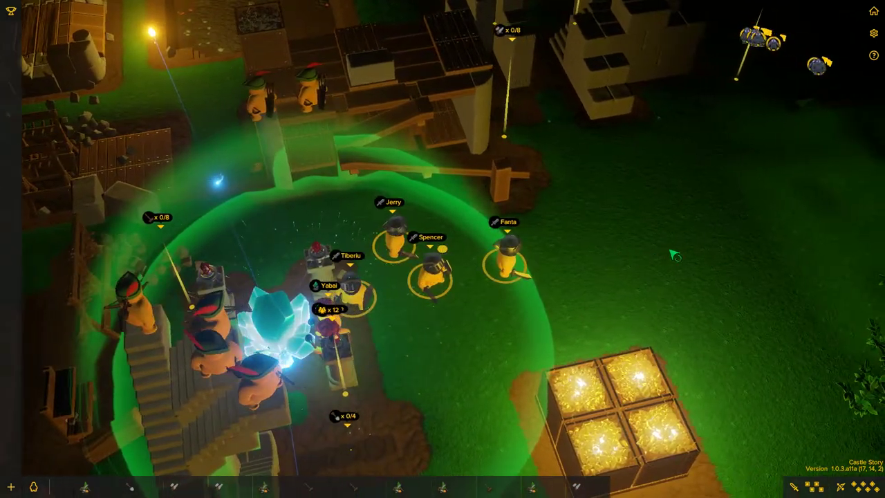
pyautogui.rightClick(663, 276)
pyautogui.click(667, 307)
pyautogui.rightClick(661, 275)
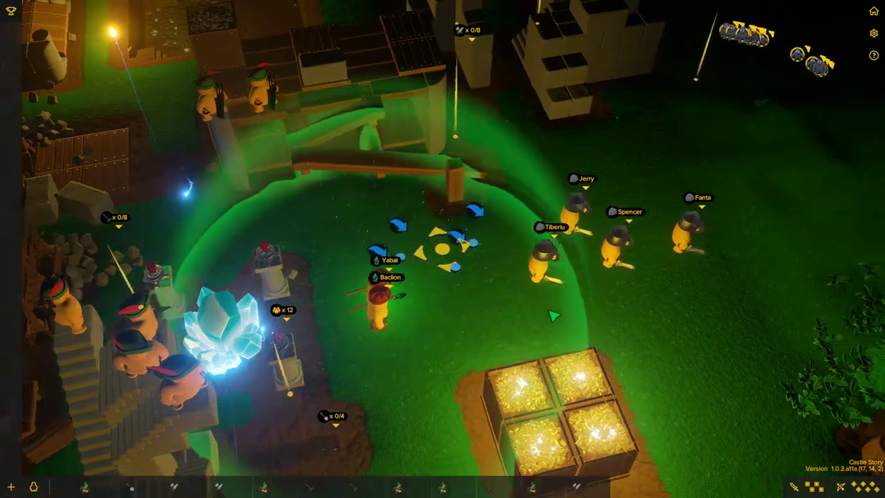
pyautogui.moveTo(429, 280); pyautogui.dragTo(581, 266)
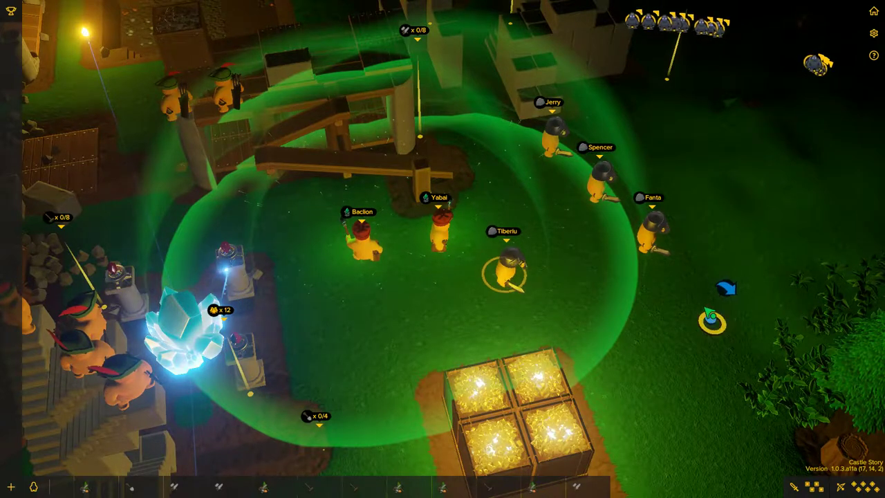
pyautogui.rightClick(596, 324)
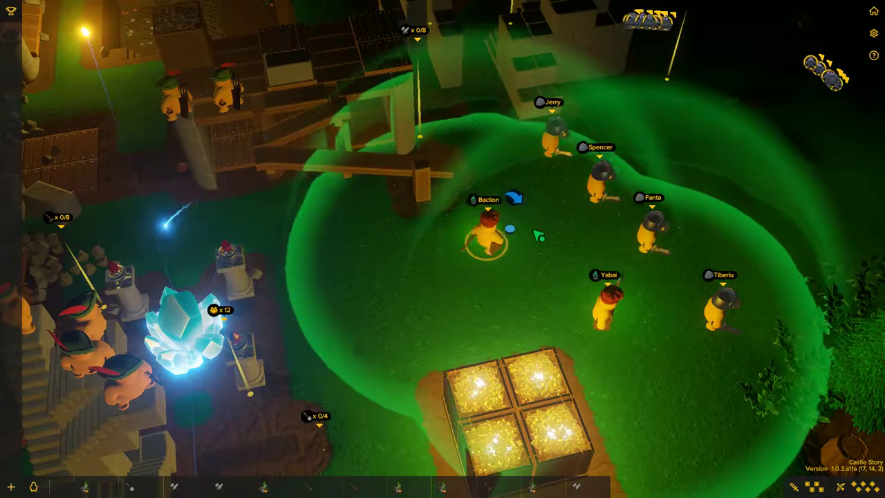
pyautogui.scroll(-3)
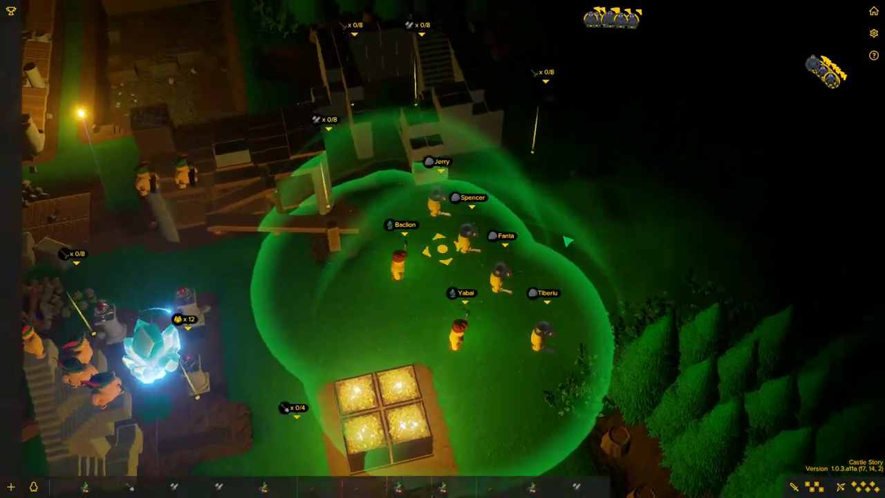
pyautogui.moveTo(437, 271); pyautogui.dragTo(382, 293)
pyautogui.scroll(3)
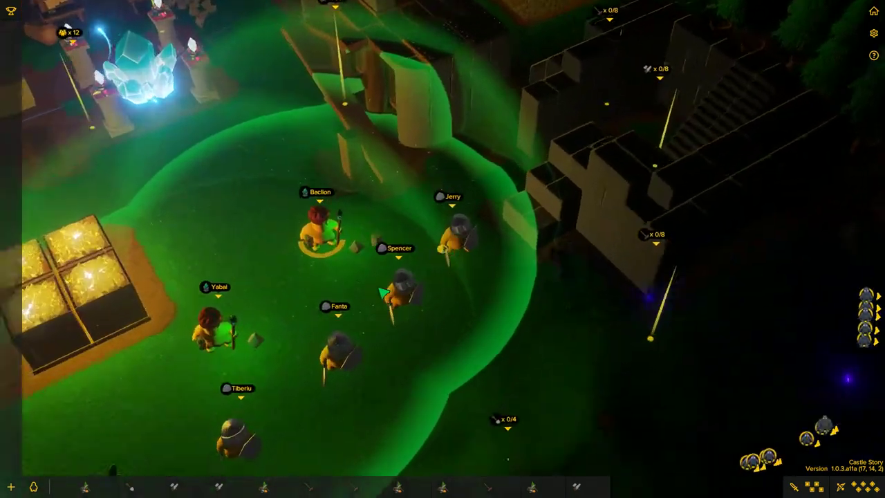
pyautogui.scroll(-3)
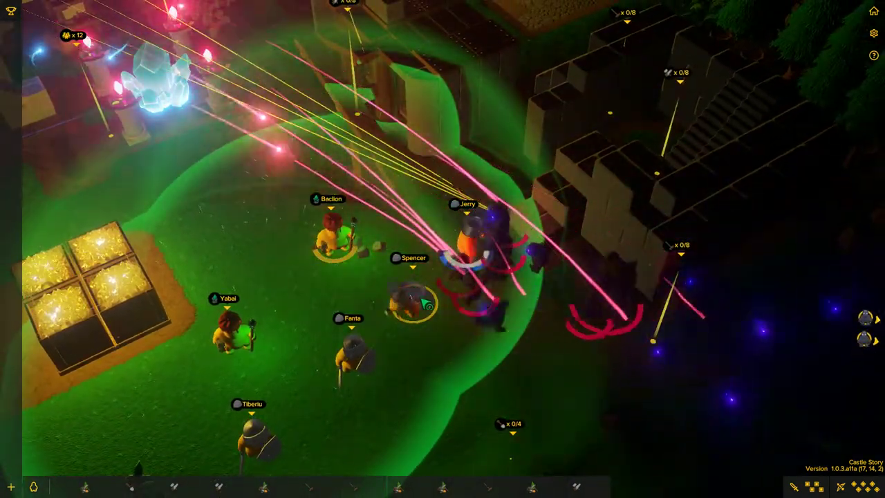
pyautogui.scroll(3)
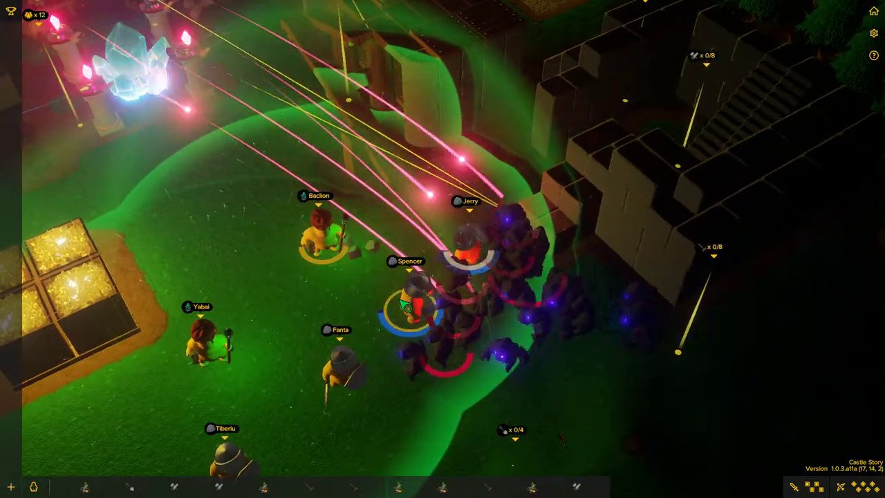
pyautogui.scroll(-3)
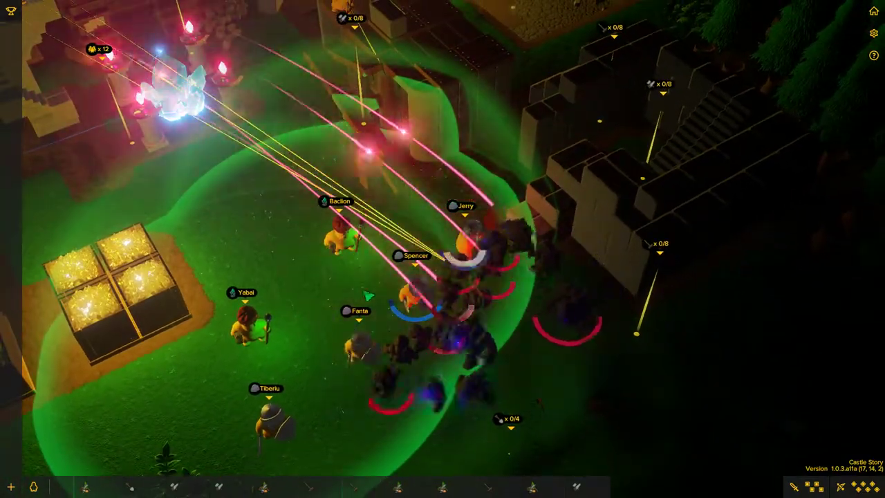
pyautogui.scroll(3)
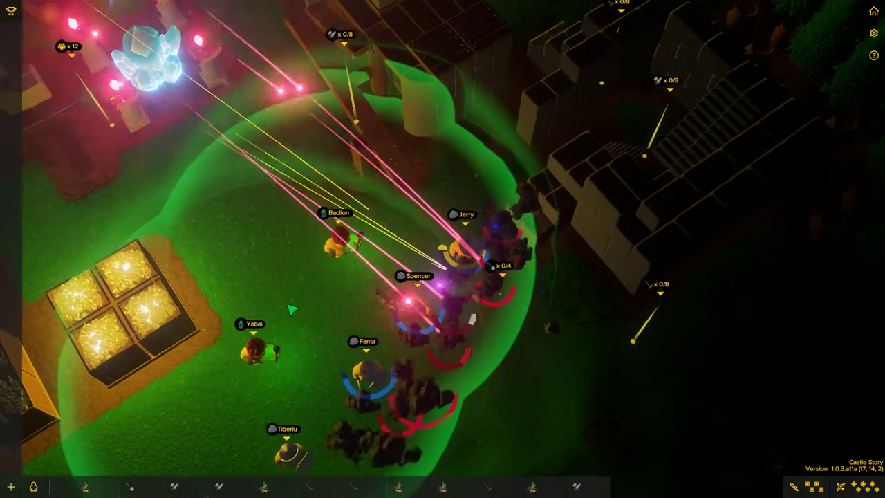
pyautogui.scroll(-3)
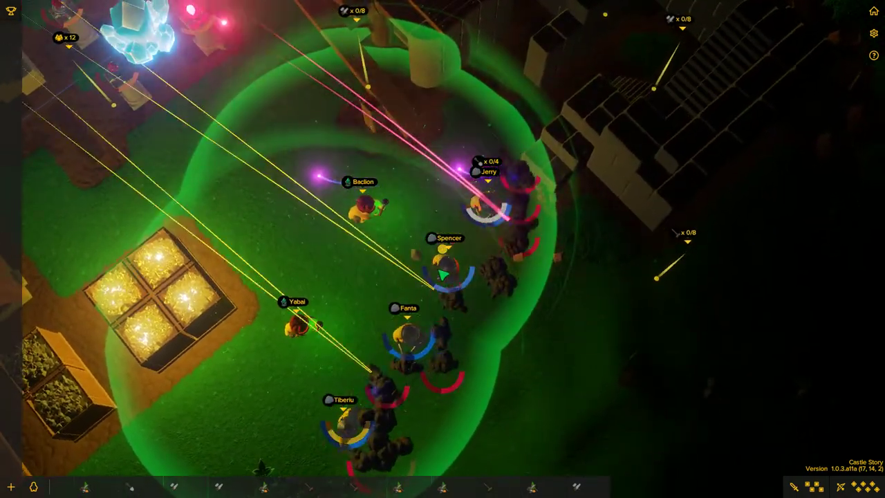
pyautogui.scroll(-3)
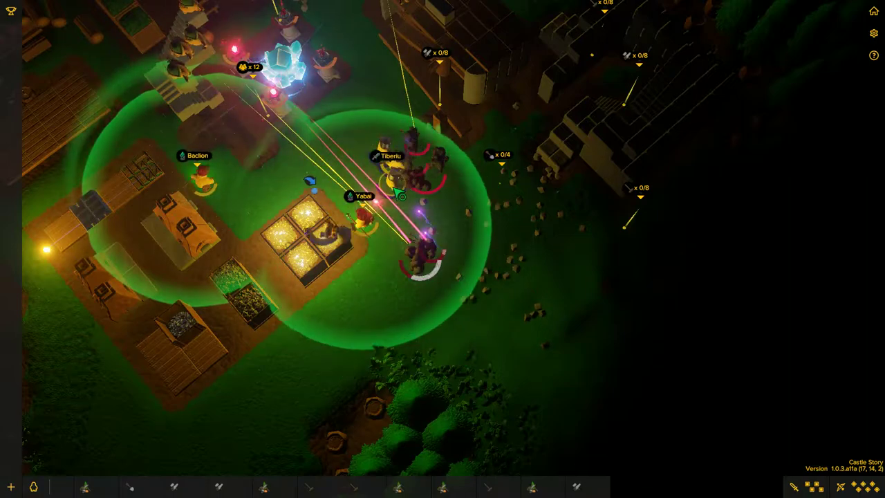
pyautogui.scroll(3)
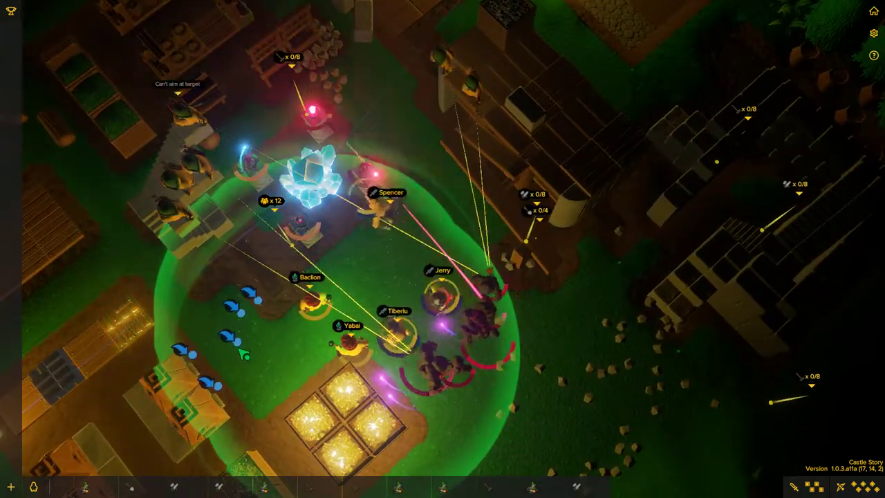
# Chase the attackers with repeated move orders ending east of the golden crates, then select a soldier.
pyautogui.moveTo(242, 353); pyautogui.dragTo(218, 320)
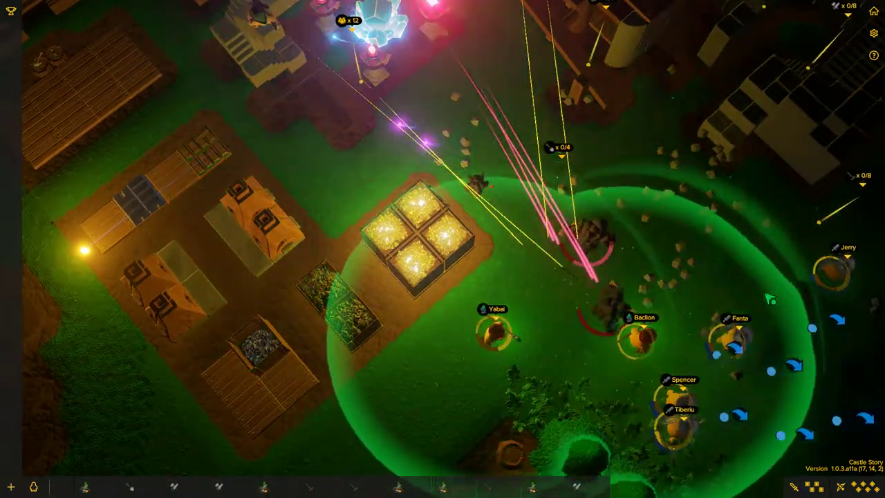
pyautogui.rightClick(568, 409)
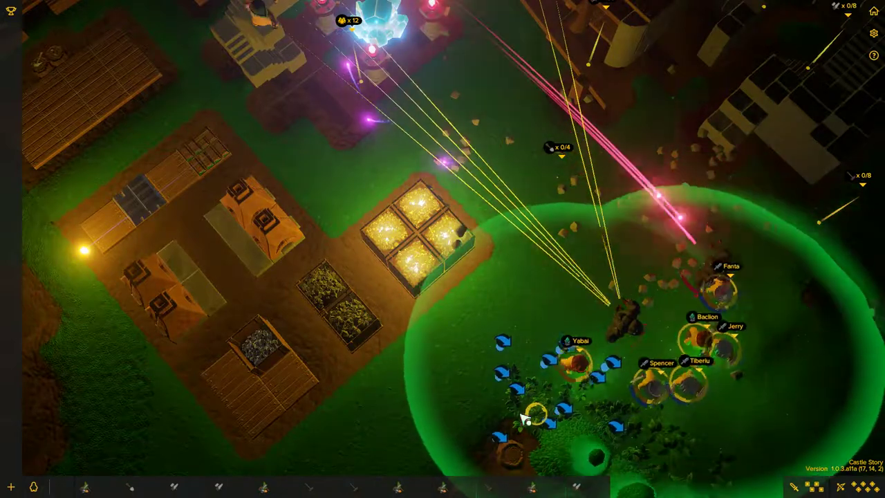
pyautogui.rightClick(484, 111)
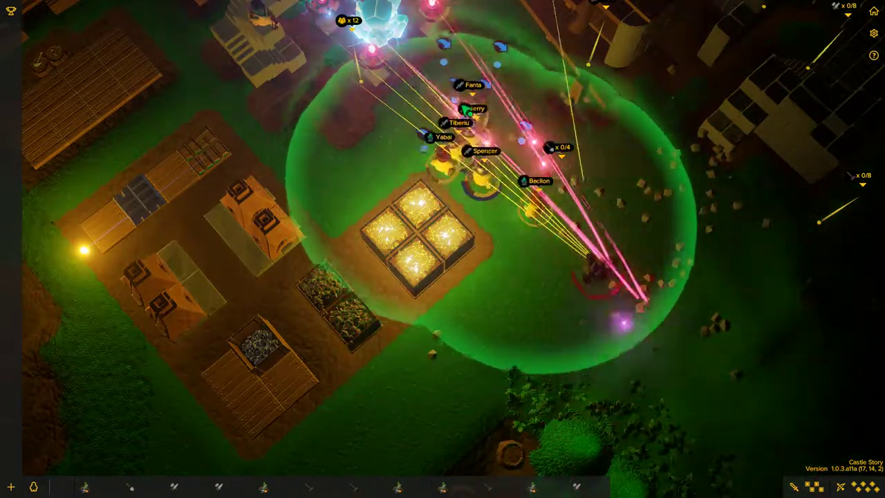
pyautogui.rightClick(420, 378)
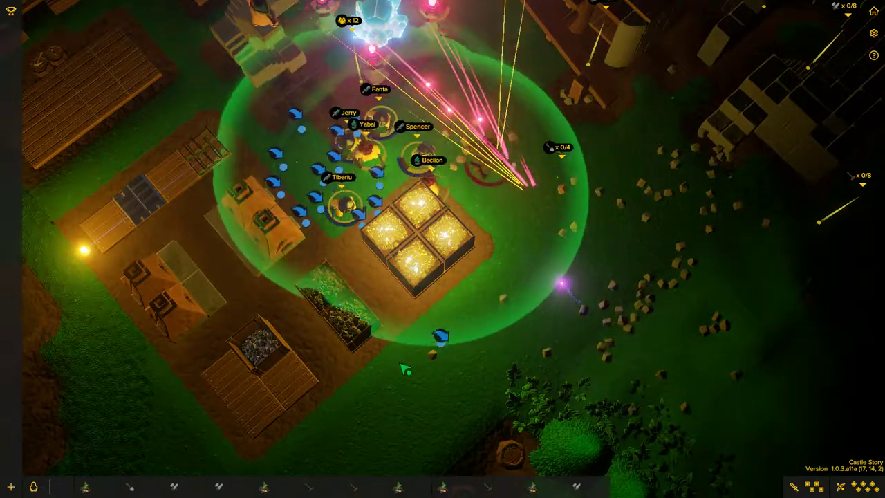
pyautogui.rightClick(692, 297)
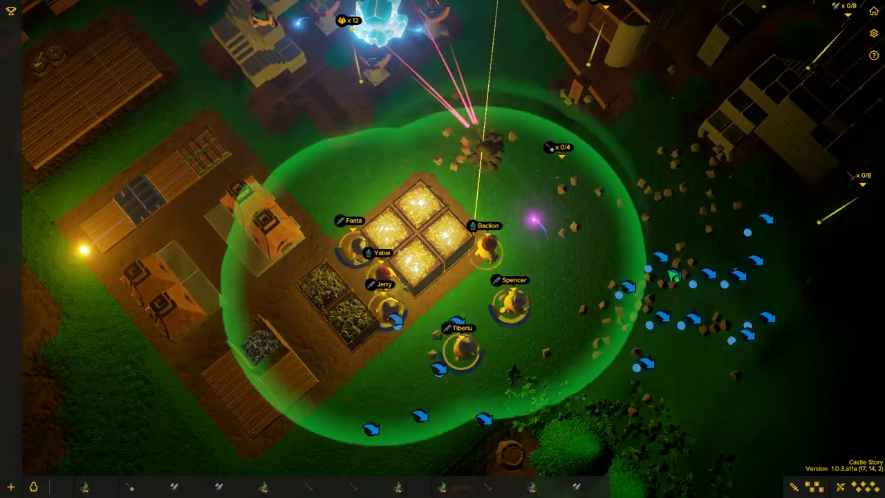
pyautogui.scroll(3)
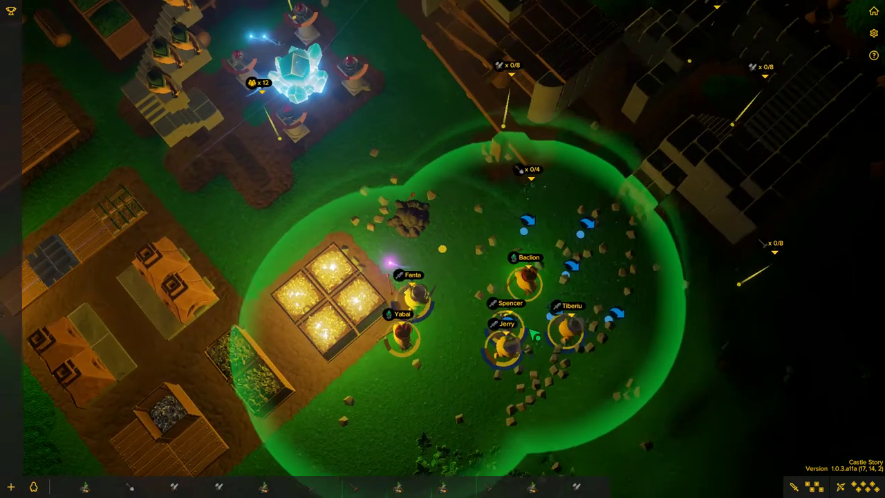
pyautogui.scroll(-3)
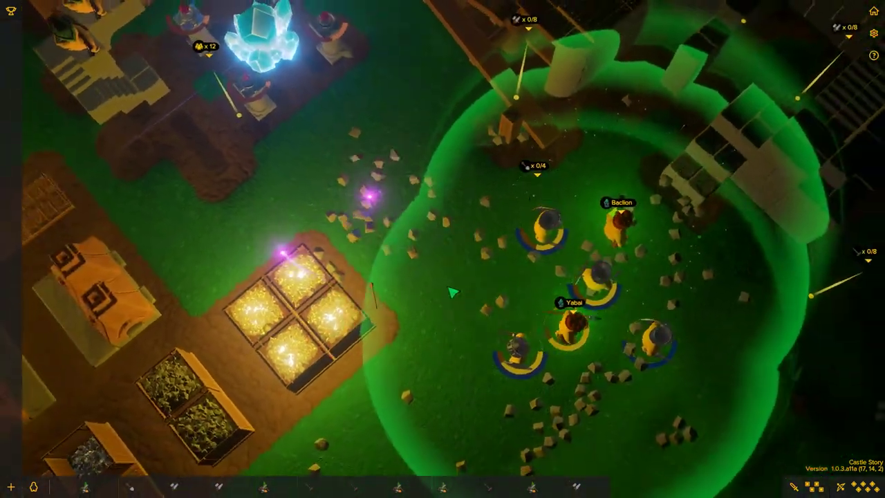
pyautogui.click(493, 235)
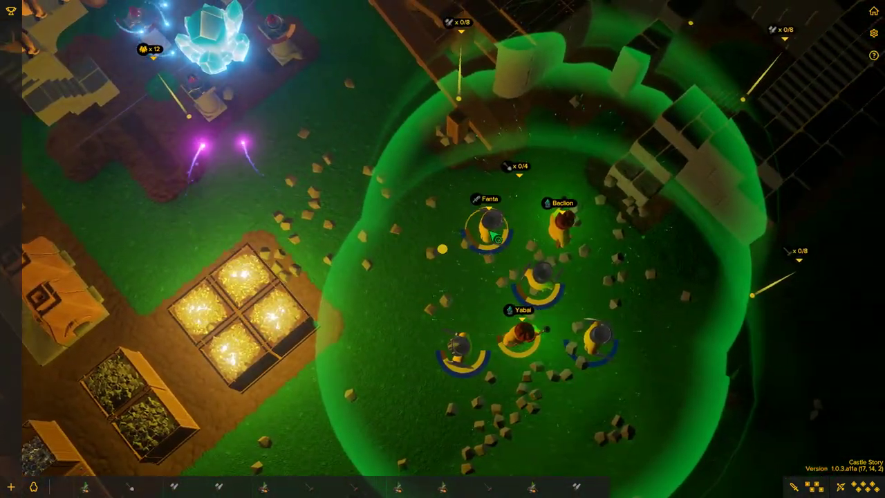
pyautogui.scroll(-3)
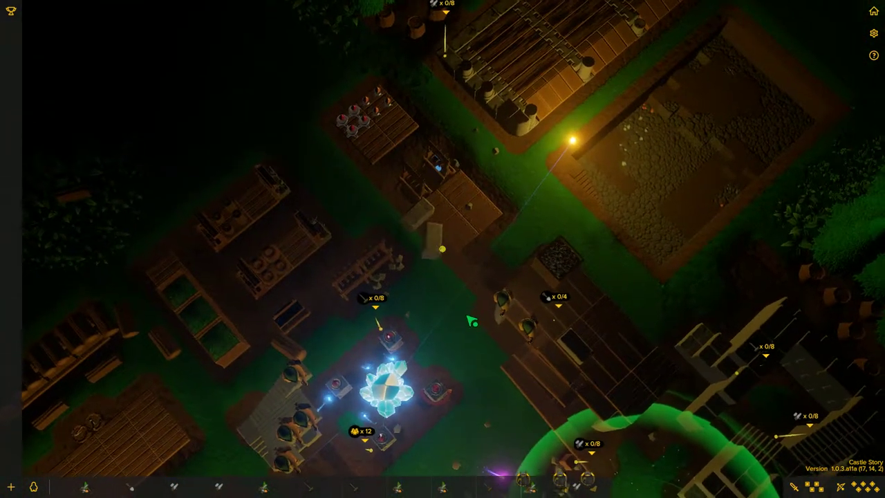
# Bring the camera over to the dark stone building and open the radial command menu there.
pyautogui.moveTo(453, 176); pyautogui.dragTo(566, 390)
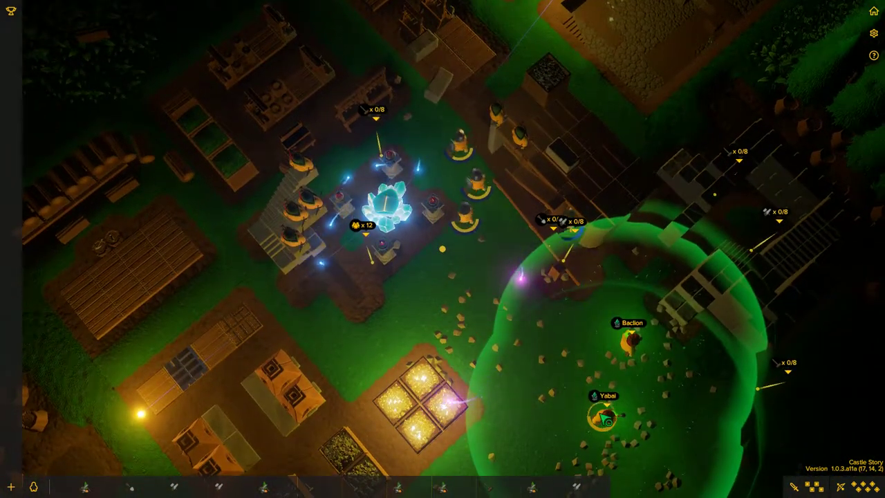
pyautogui.moveTo(606, 423); pyautogui.dragTo(553, 373)
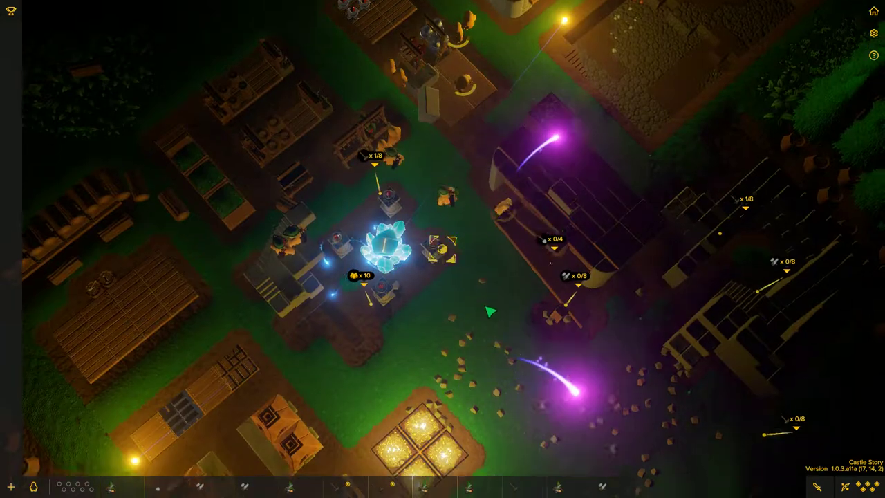
pyautogui.moveTo(442, 207); pyautogui.dragTo(521, 293)
pyautogui.scroll(-3)
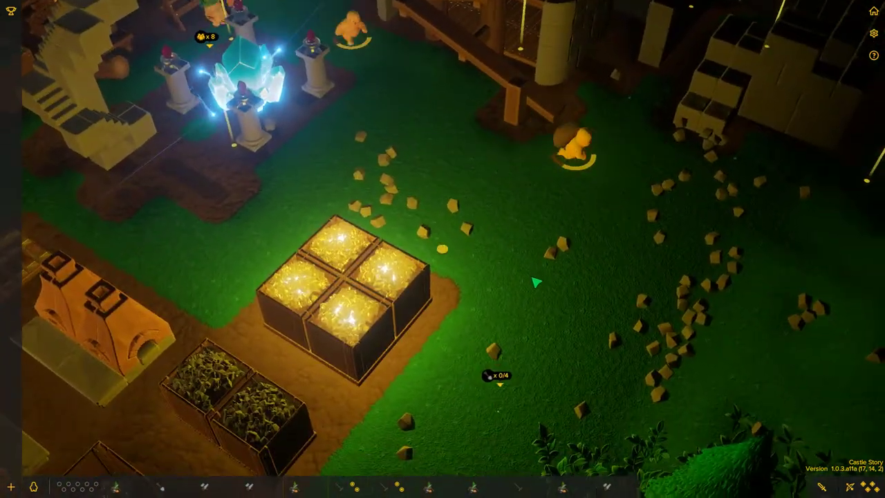
pyautogui.scroll(-3)
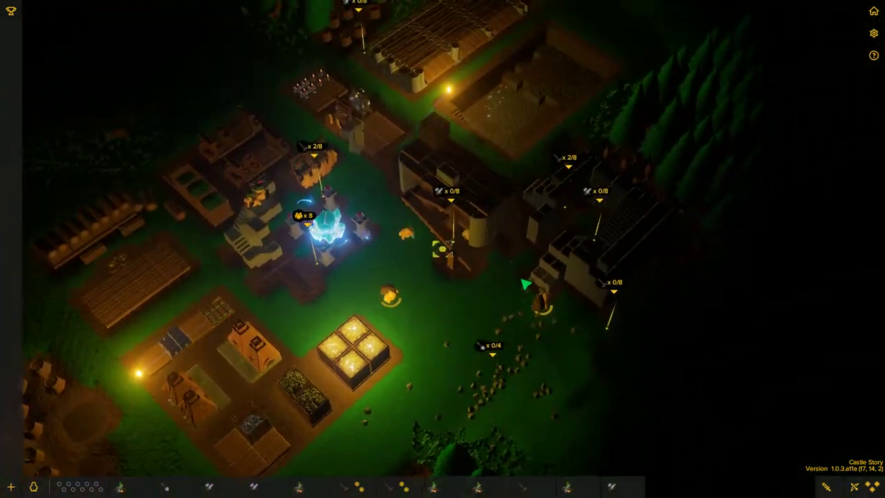
pyautogui.moveTo(523, 285); pyautogui.dragTo(527, 317)
pyautogui.scroll(-3)
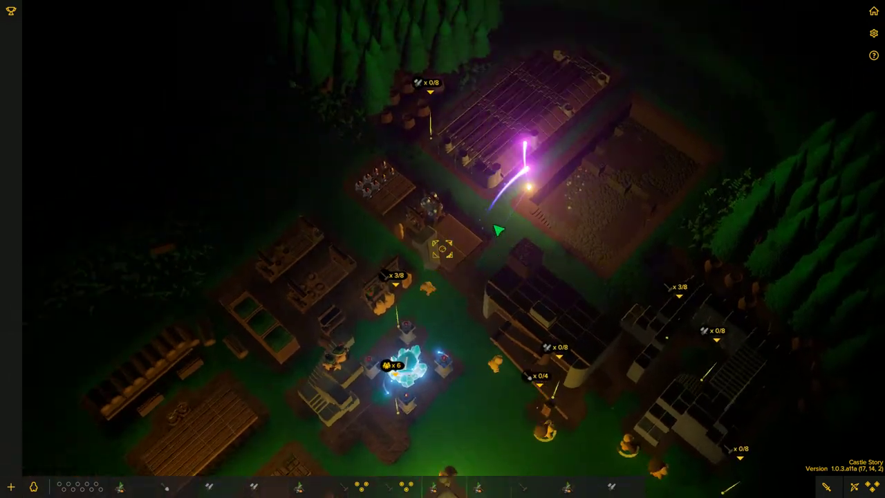
pyautogui.scroll(3)
pyautogui.scroll(3)
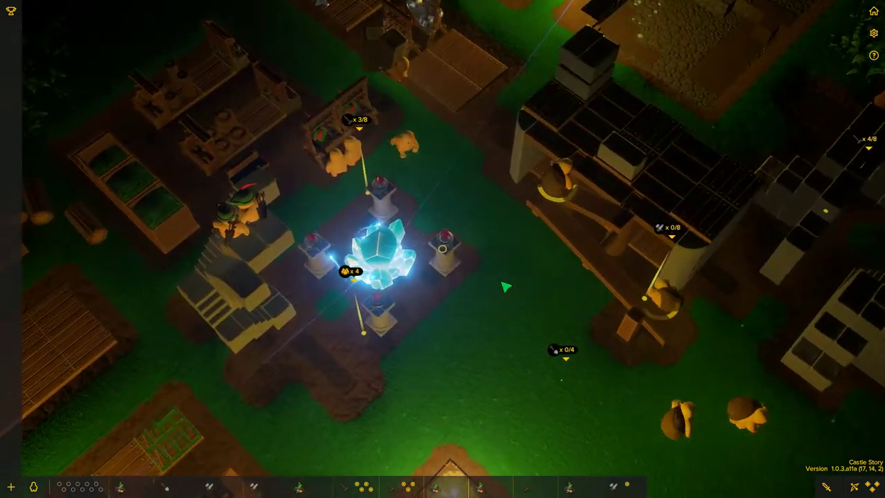
pyautogui.moveTo(550, 297); pyautogui.dragTo(428, 318)
pyautogui.scroll(3)
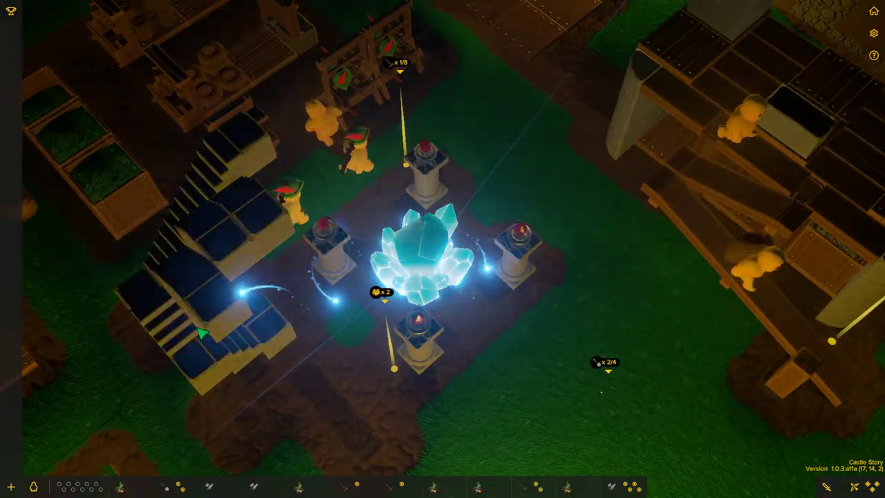
pyautogui.scroll(-3)
pyautogui.moveTo(442, 276); pyautogui.dragTo(515, 240)
pyautogui.scroll(-3)
pyautogui.scroll(3)
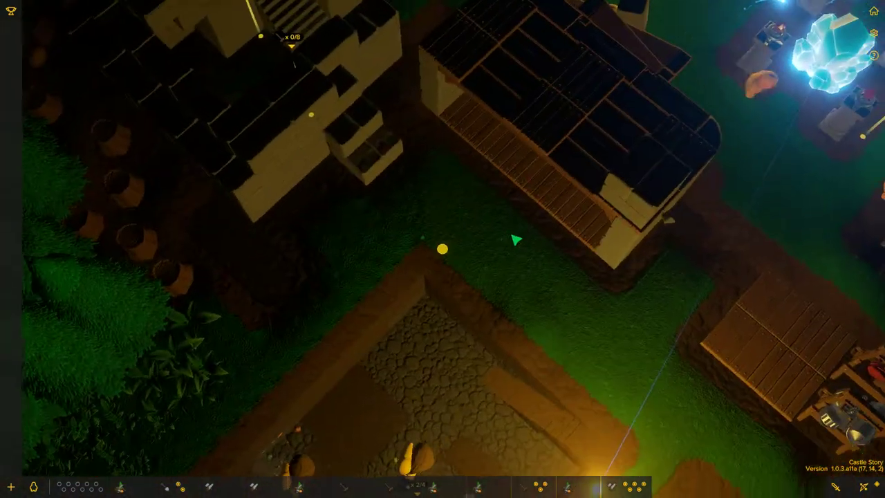
pyautogui.rightClick(499, 238)
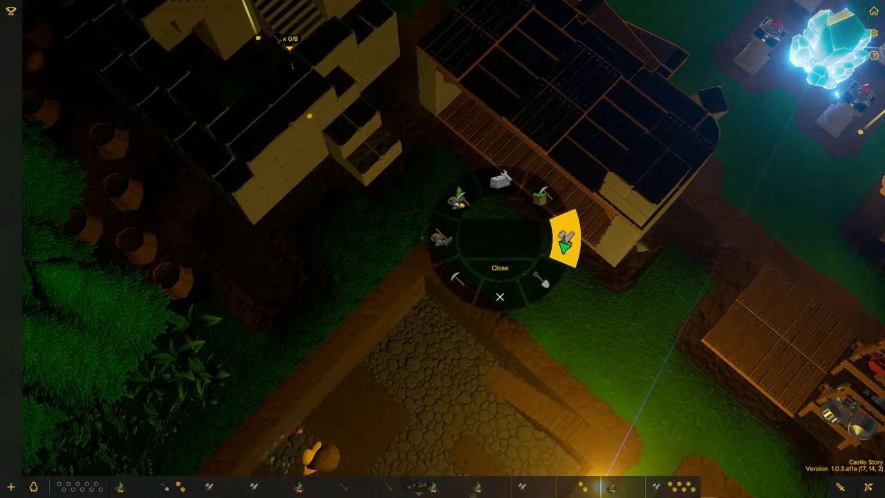
# Start a stone block construction task and position a block beside the stairs.
pyautogui.click(565, 240)
pyautogui.moveTo(443, 248); pyautogui.dragTo(484, 248)
pyautogui.scroll(3)
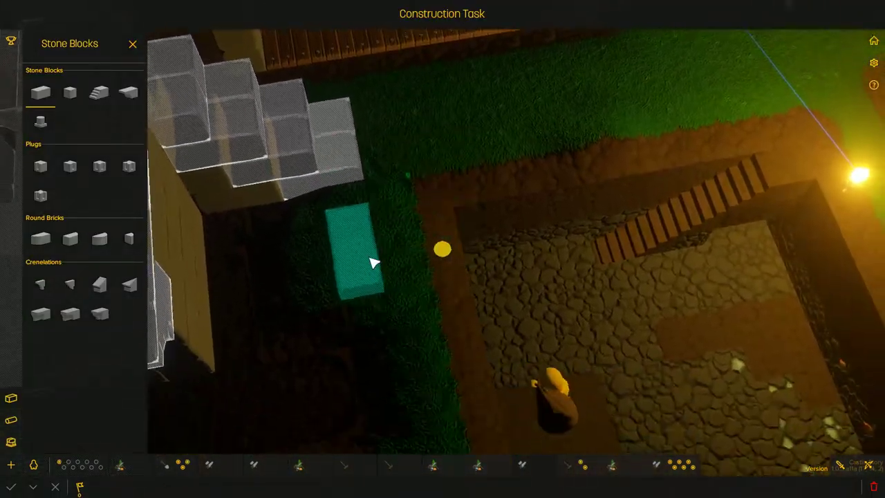
pyautogui.moveTo(373, 261); pyautogui.dragTo(514, 370)
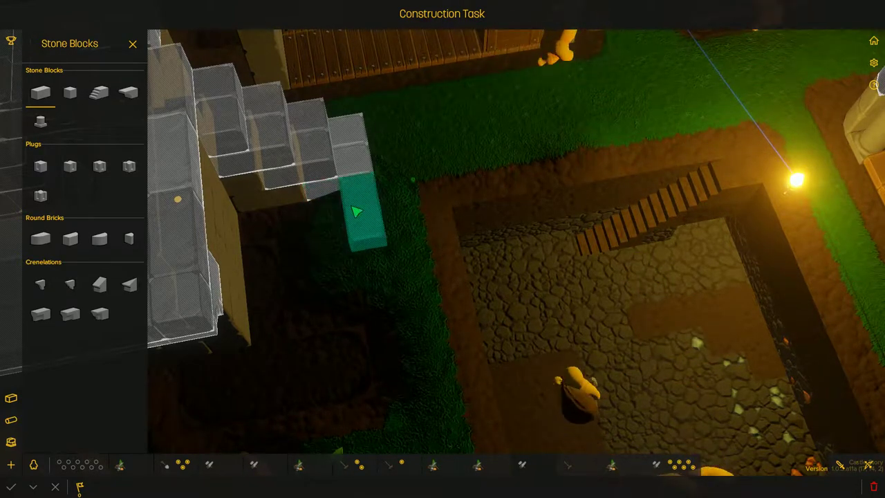
pyautogui.moveTo(362, 343); pyautogui.dragTo(407, 275)
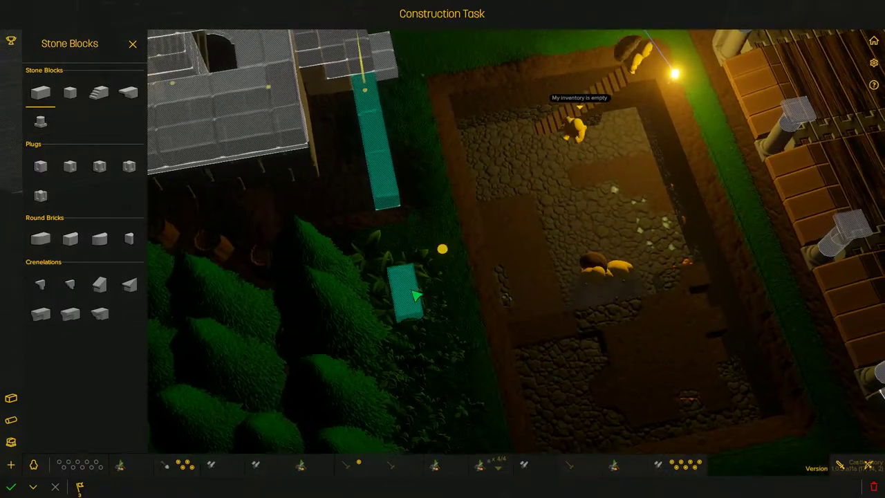
pyautogui.moveTo(465, 235); pyautogui.dragTo(376, 246)
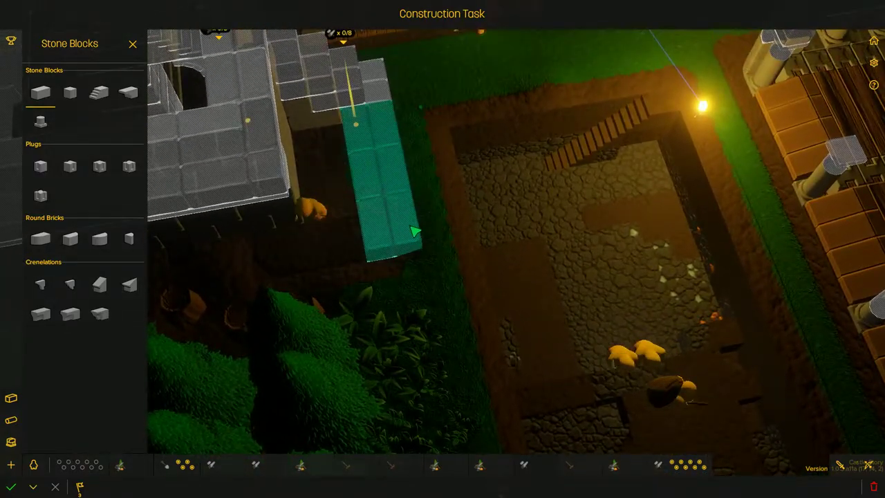
pyautogui.moveTo(413, 232); pyautogui.dragTo(443, 248)
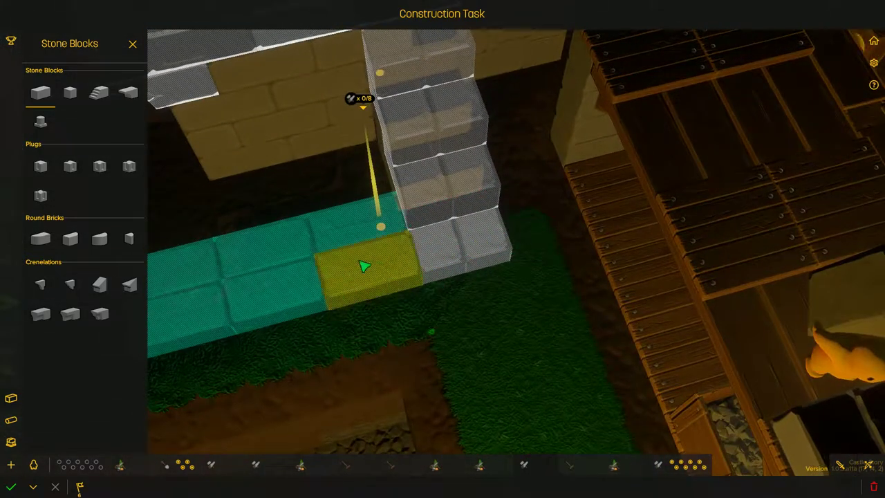
# Lay a row of stone blocks along the wall, with one block jutting out.
pyautogui.click(389, 256)
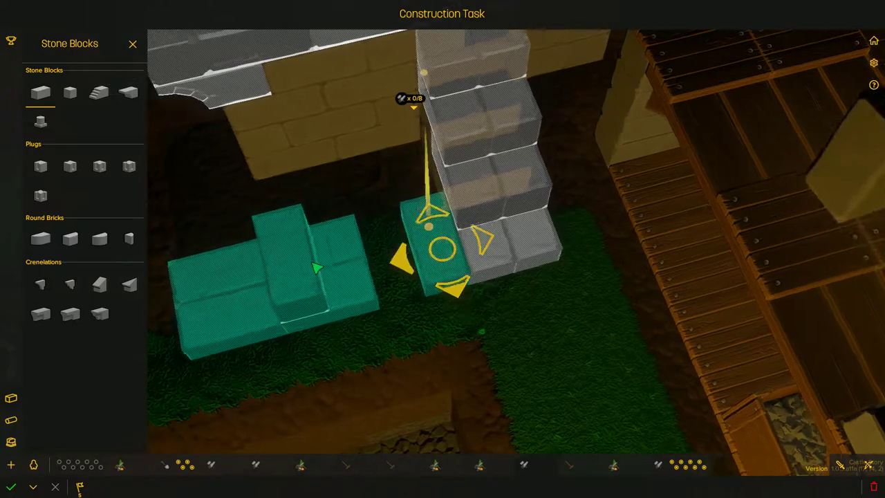
pyautogui.moveTo(387, 248); pyautogui.dragTo(358, 316)
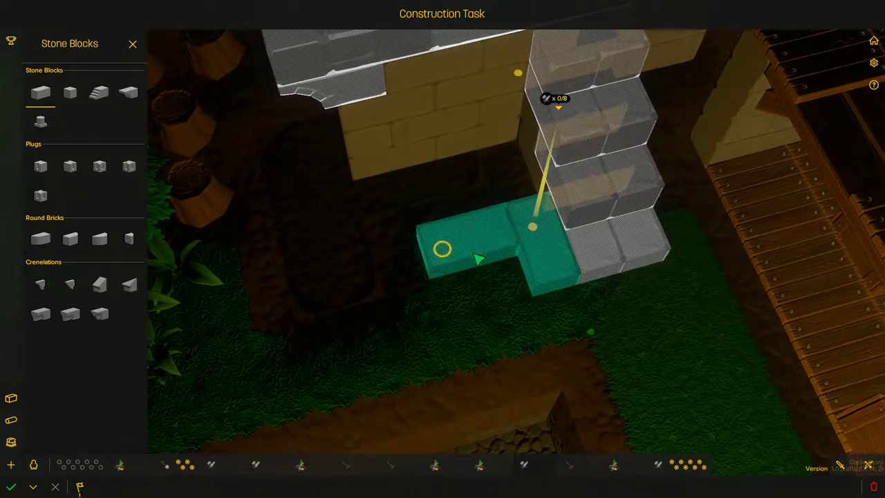
pyautogui.moveTo(476, 259); pyautogui.dragTo(327, 321)
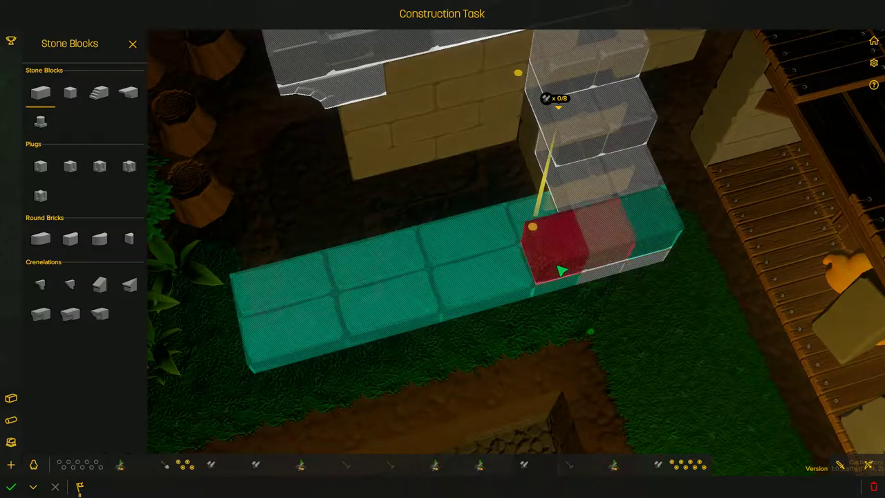
pyautogui.click(332, 332)
pyautogui.moveTo(484, 277); pyautogui.dragTo(414, 249)
pyautogui.scroll(-3)
pyautogui.scroll(3)
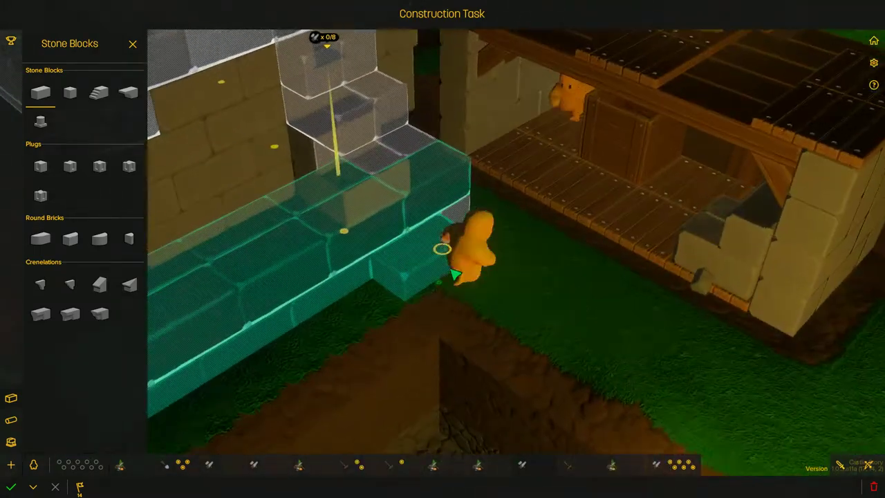
# Add a block on the grass, make the stray block taller, and extend the row outward.
pyautogui.click(560, 312)
pyautogui.scroll(-3)
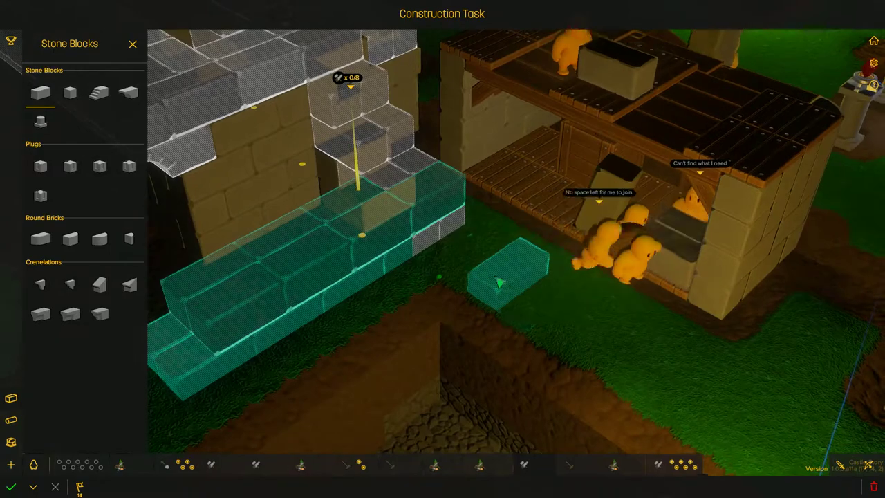
pyautogui.moveTo(496, 262); pyautogui.dragTo(494, 266)
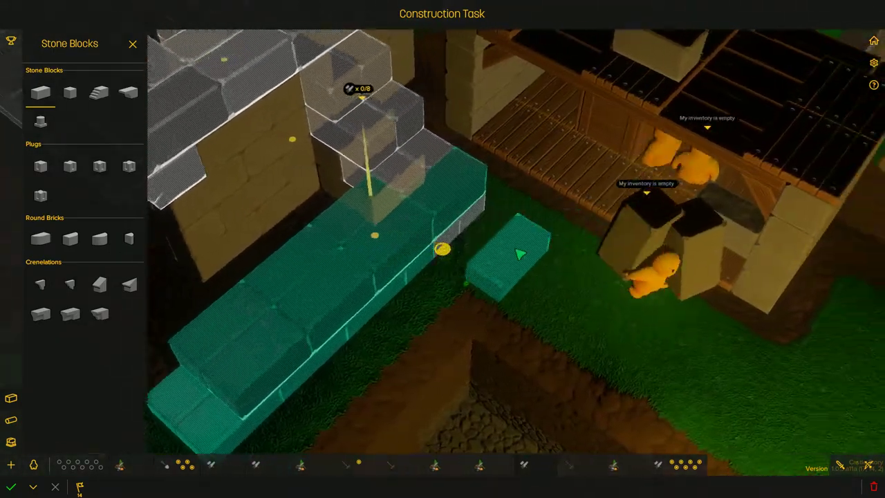
pyautogui.scroll(3)
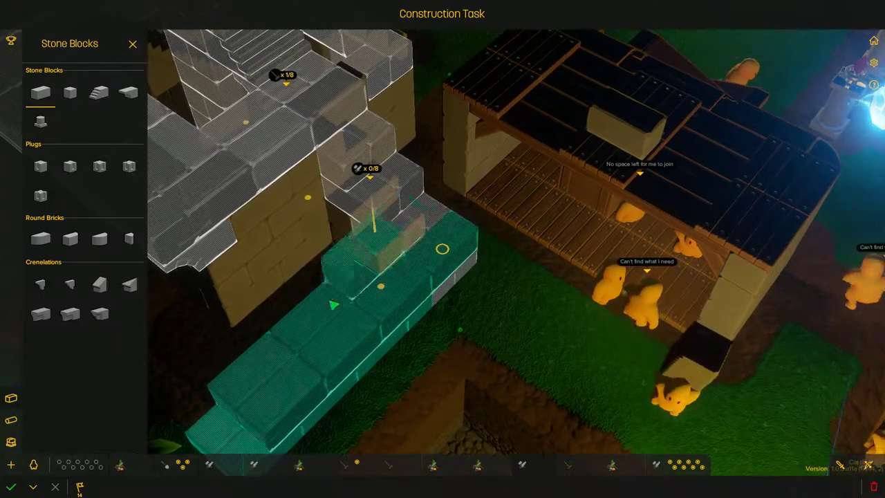
pyautogui.click(283, 345)
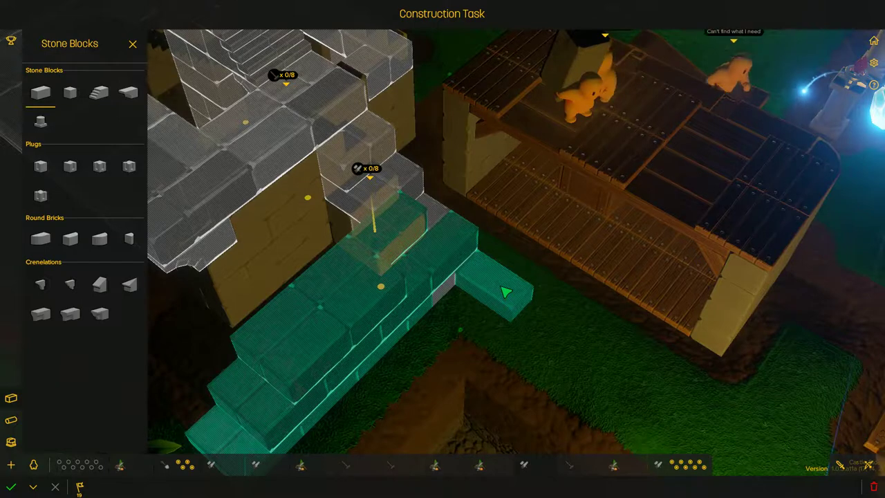
pyautogui.moveTo(505, 293); pyautogui.dragTo(655, 387)
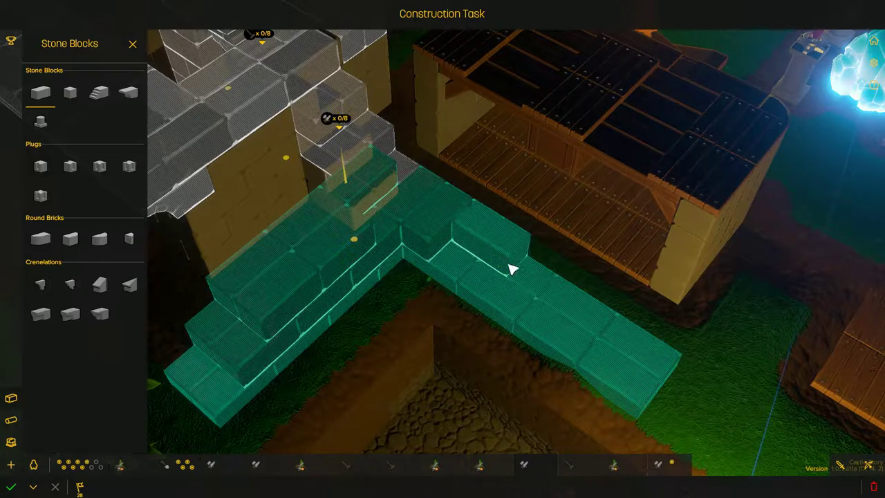
# Add a second stone layer with a raised block extending the wall.
pyautogui.moveTo(484, 263); pyautogui.dragTo(442, 248)
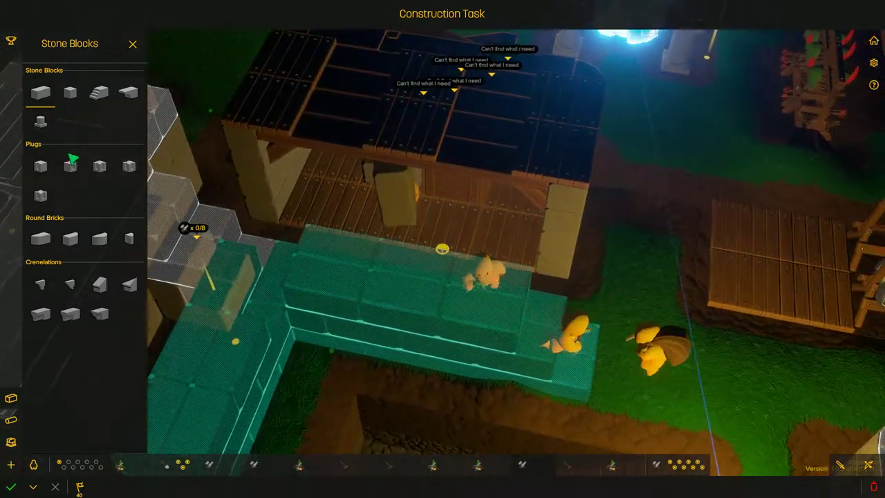
pyautogui.click(456, 279)
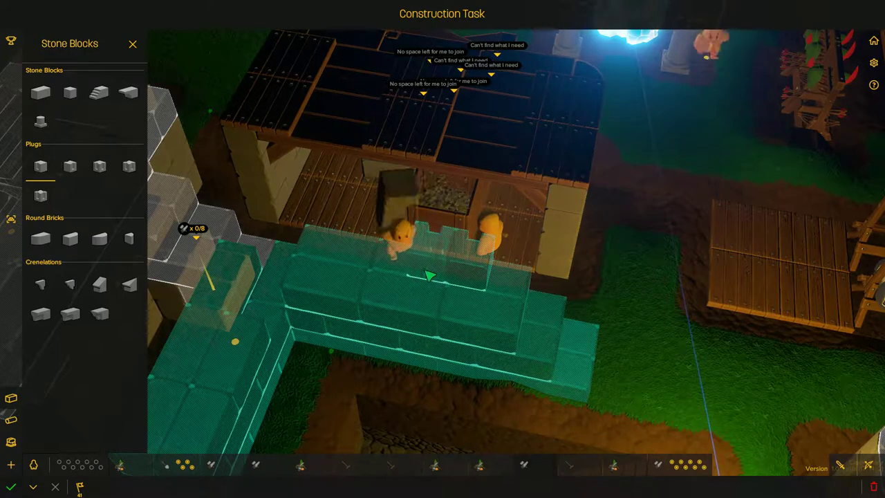
pyautogui.moveTo(429, 276); pyautogui.dragTo(414, 295)
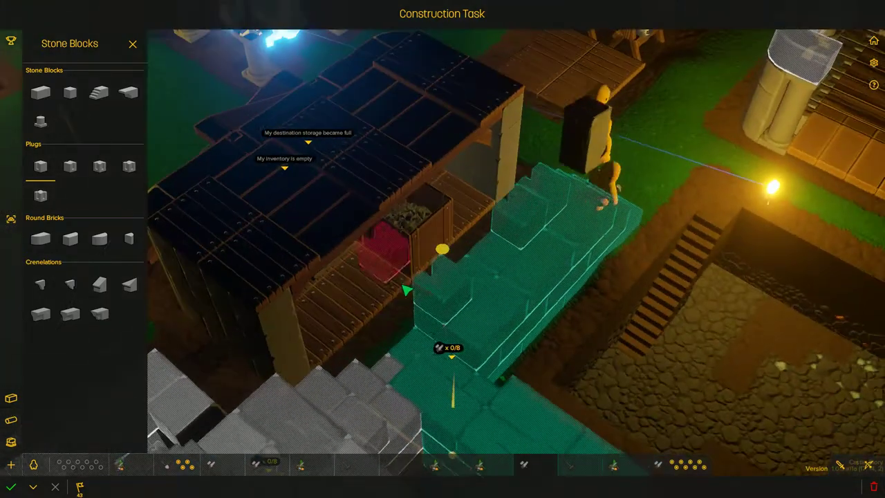
pyautogui.click(413, 295)
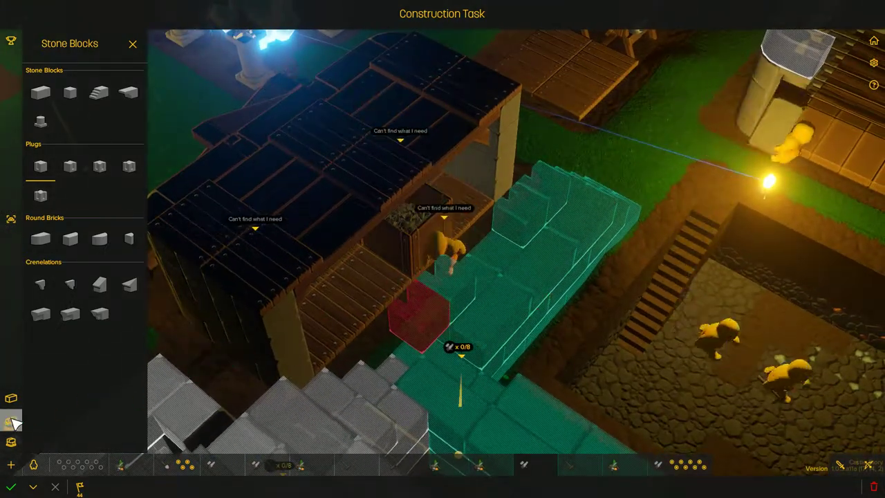
# Inspect the stepped wall from several angles, switching to wood blocks and back to stone.
pyautogui.click(12, 422)
pyautogui.moveTo(429, 263); pyautogui.dragTo(443, 250)
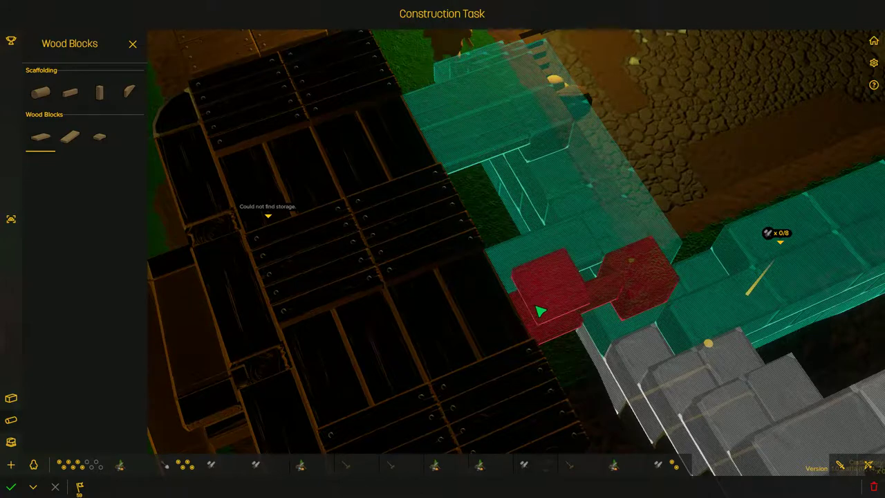
pyautogui.moveTo(607, 292); pyautogui.dragTo(449, 316)
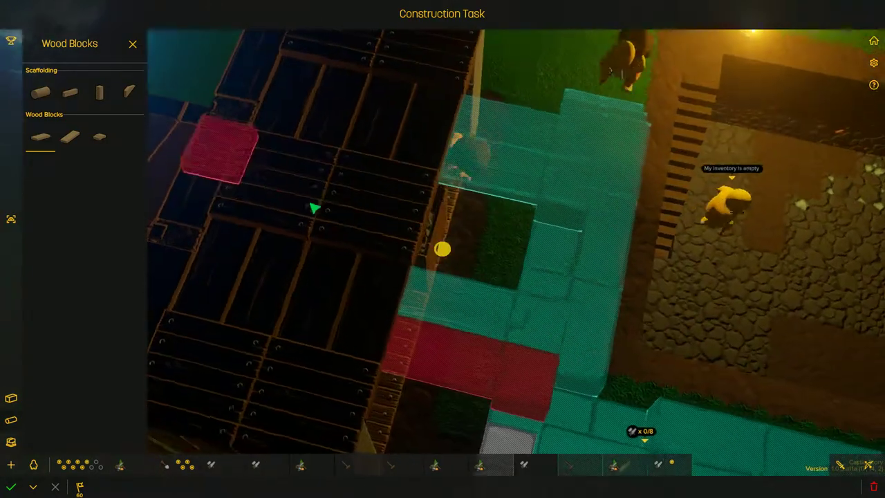
pyautogui.scroll(3)
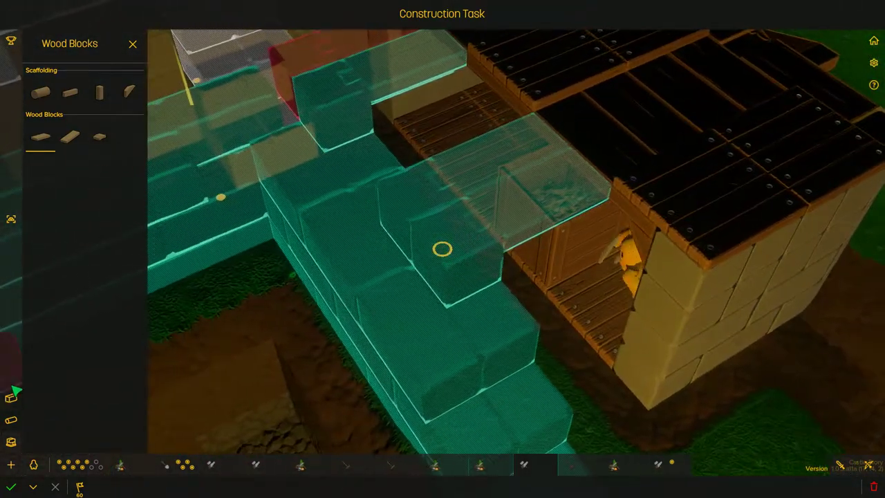
pyautogui.click(11, 218)
pyautogui.scroll(-3)
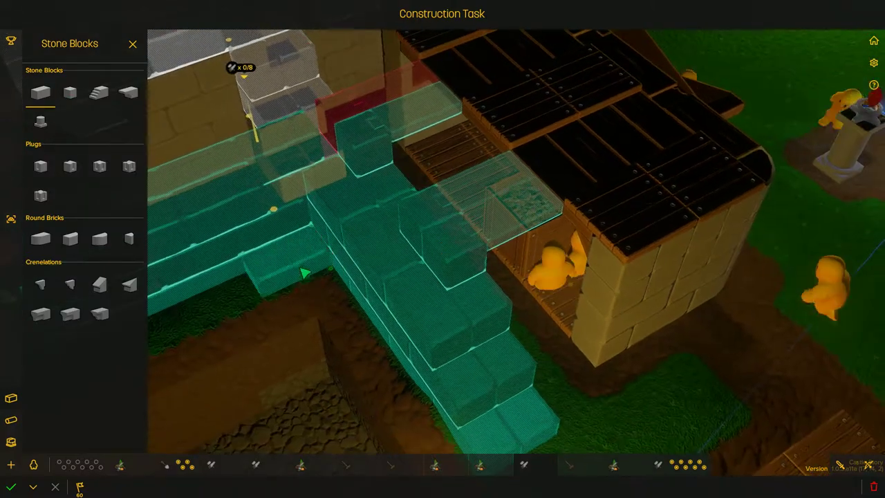
pyautogui.moveTo(373, 231); pyautogui.dragTo(440, 249)
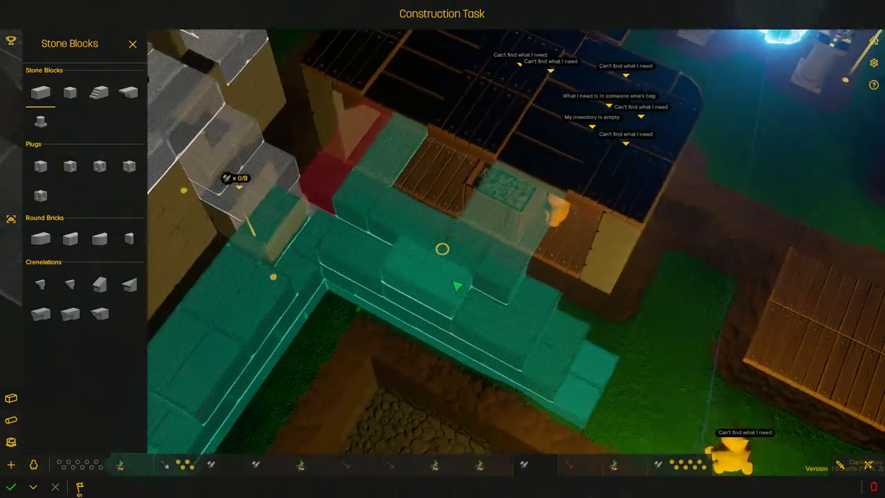
pyautogui.moveTo(347, 237); pyautogui.dragTo(443, 249)
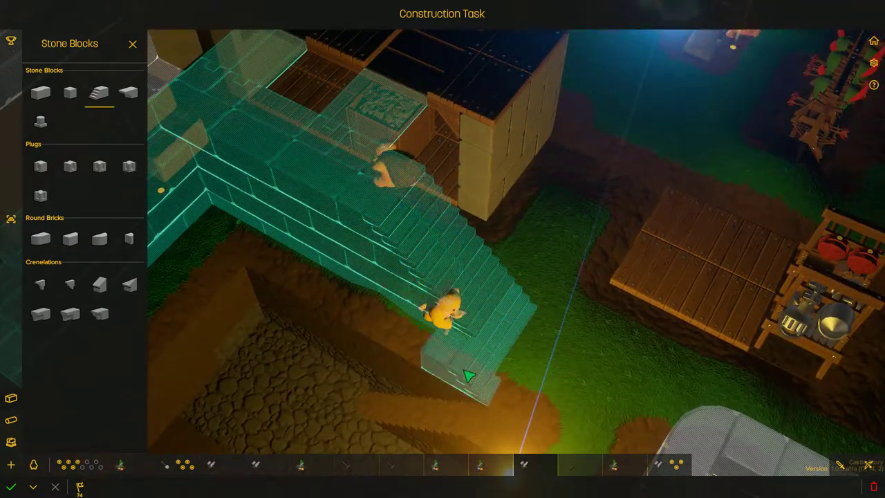
# Commit the stepped wall task and select a worker near the wooden building.
pyautogui.click(12, 487)
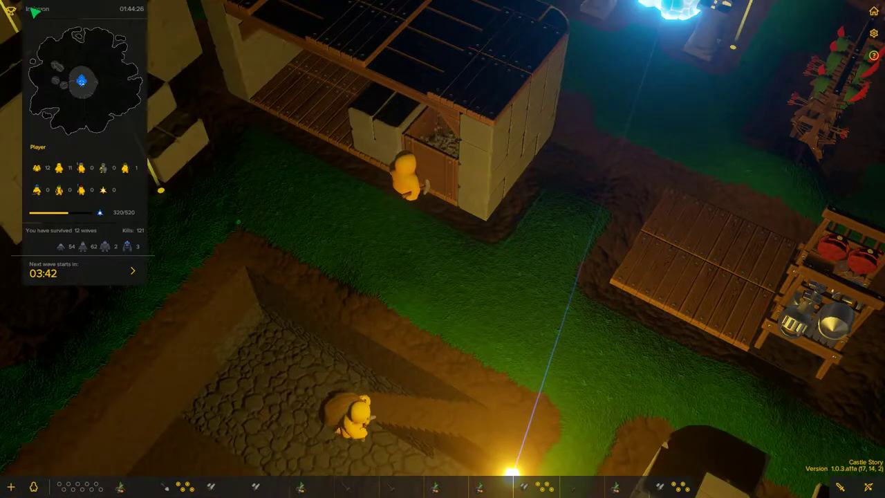
pyautogui.scroll(-3)
pyautogui.moveTo(442, 249); pyautogui.dragTo(442, 249)
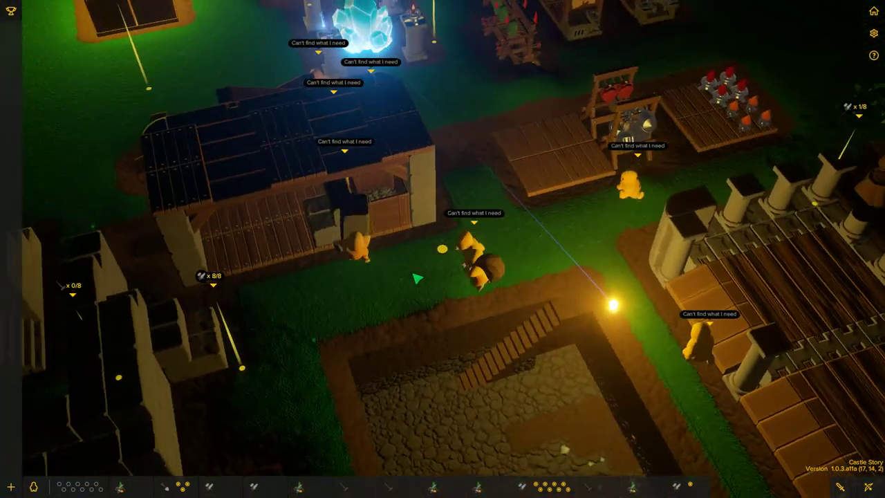
pyautogui.click(430, 279)
pyautogui.moveTo(446, 297); pyautogui.dragTo(539, 346)
pyautogui.scroll(3)
pyautogui.scroll(-3)
# Move the view to the pillared platform and reopen its blueprint for editing.
pyautogui.moveTo(483, 193); pyautogui.dragTo(442, 290)
pyautogui.scroll(3)
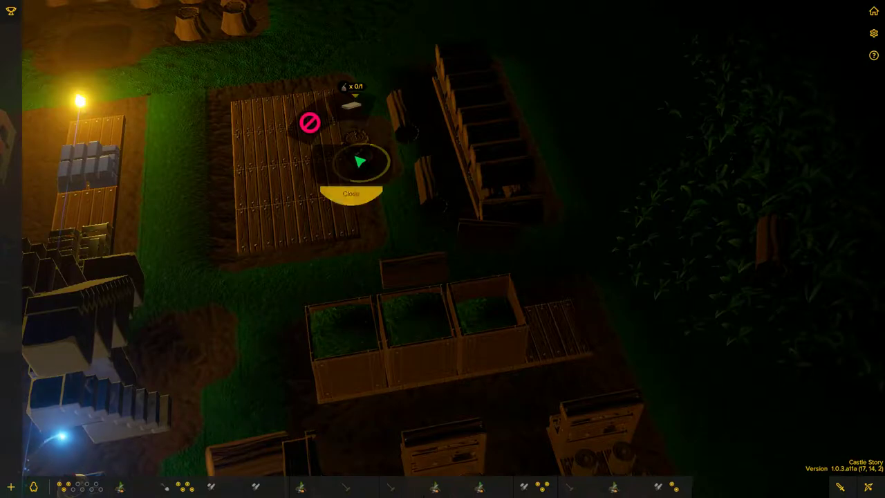
pyautogui.moveTo(317, 239); pyautogui.dragTo(442, 249)
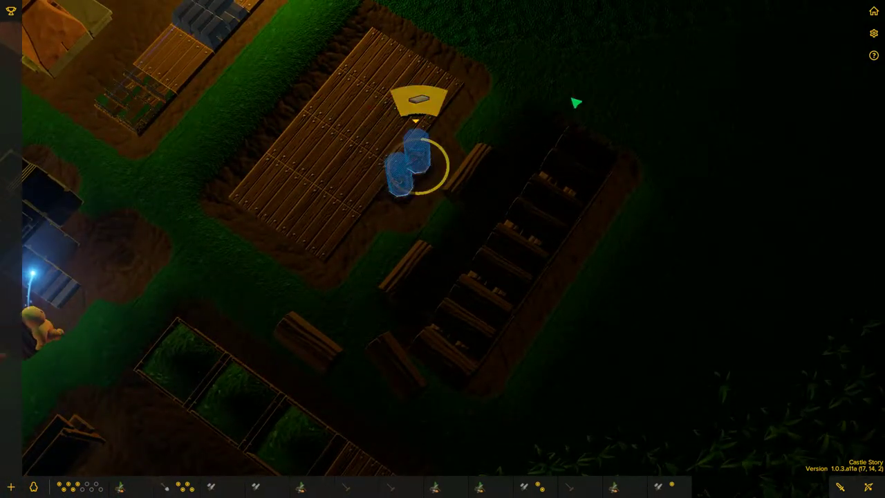
pyautogui.scroll(-3)
pyautogui.moveTo(559, 97); pyautogui.dragTo(535, 278)
pyautogui.scroll(3)
pyautogui.scroll(3)
pyautogui.scroll(-3)
pyautogui.scroll(3)
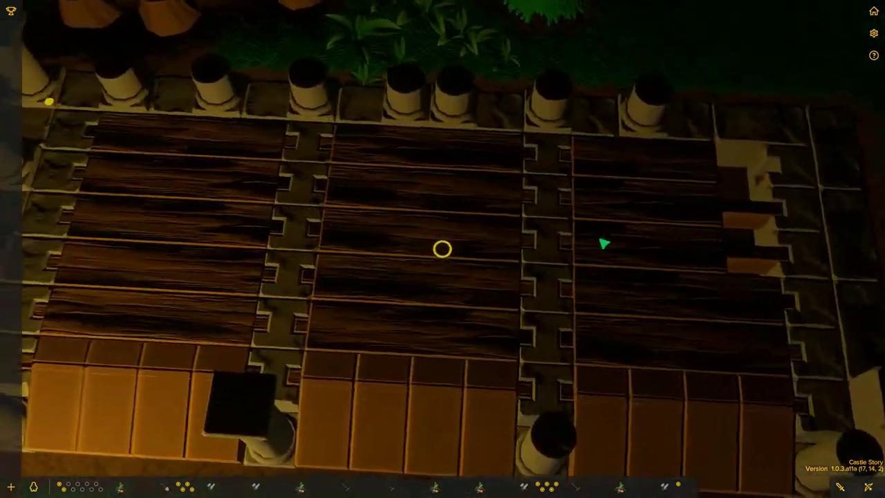
pyautogui.moveTo(601, 235); pyautogui.dragTo(602, 218)
pyautogui.scroll(-3)
pyautogui.scroll(-3)
pyautogui.click(415, 173)
pyautogui.scroll(3)
pyautogui.moveTo(442, 248); pyautogui.dragTo(525, 235)
pyautogui.moveTo(403, 204); pyautogui.dragTo(456, 220)
pyautogui.scroll(-3)
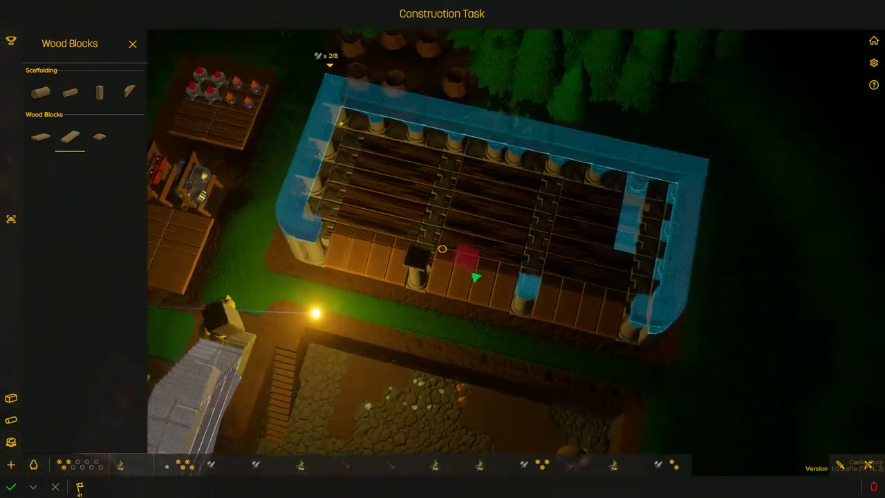
pyautogui.scroll(3)
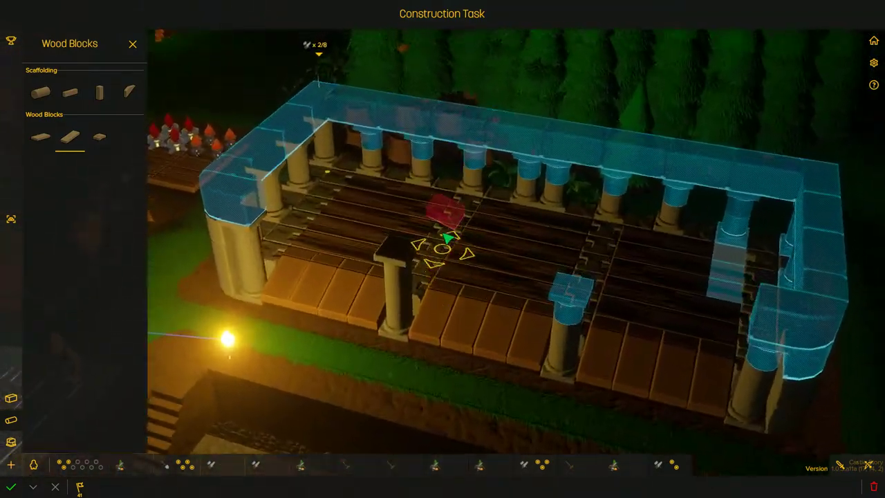
pyautogui.scroll(3)
pyautogui.scroll(3)
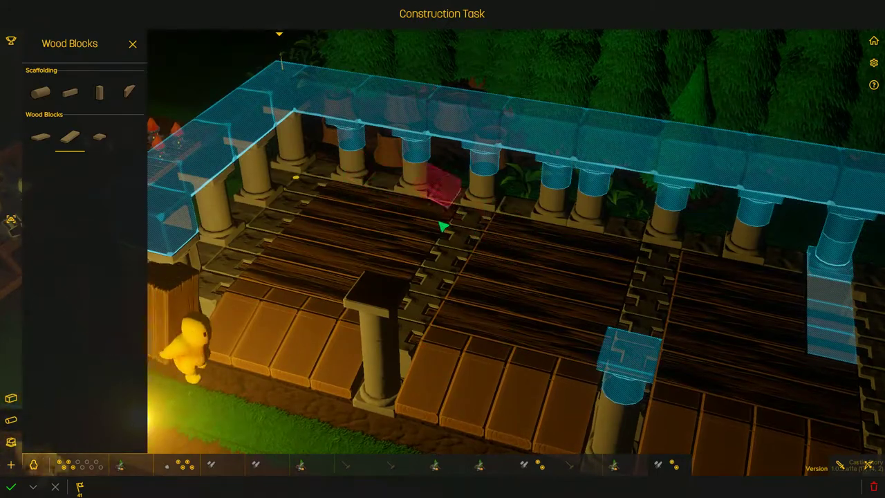
# Switch to the stone block set and browse the structures over the roof ring.
pyautogui.moveTo(514, 235); pyautogui.dragTo(387, 228)
pyautogui.click(11, 398)
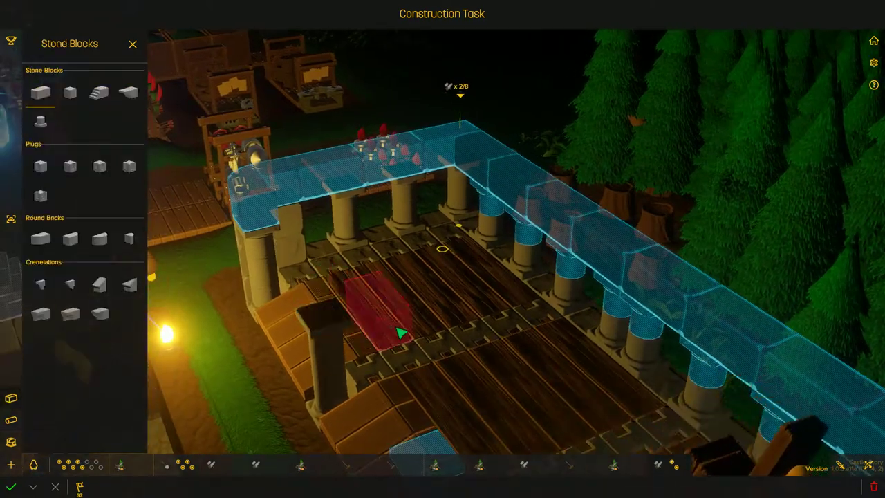
pyautogui.moveTo(403, 334); pyautogui.dragTo(442, 228)
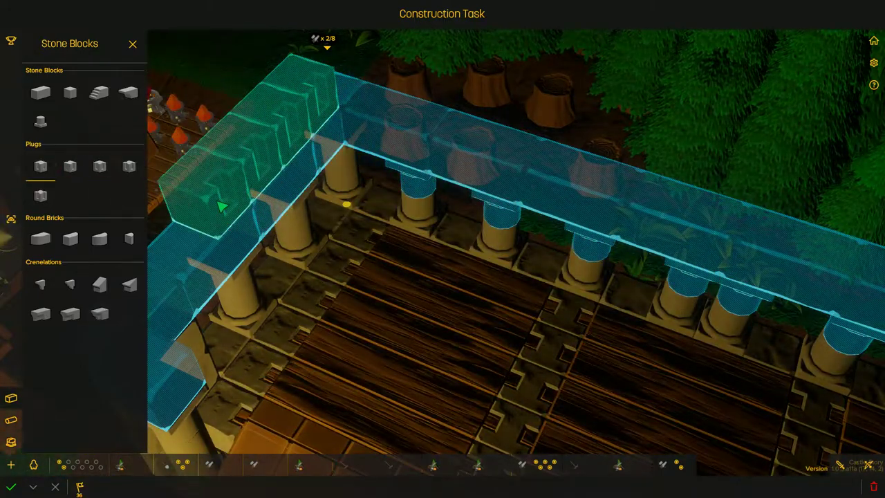
pyautogui.moveTo(442, 235); pyautogui.dragTo(442, 249)
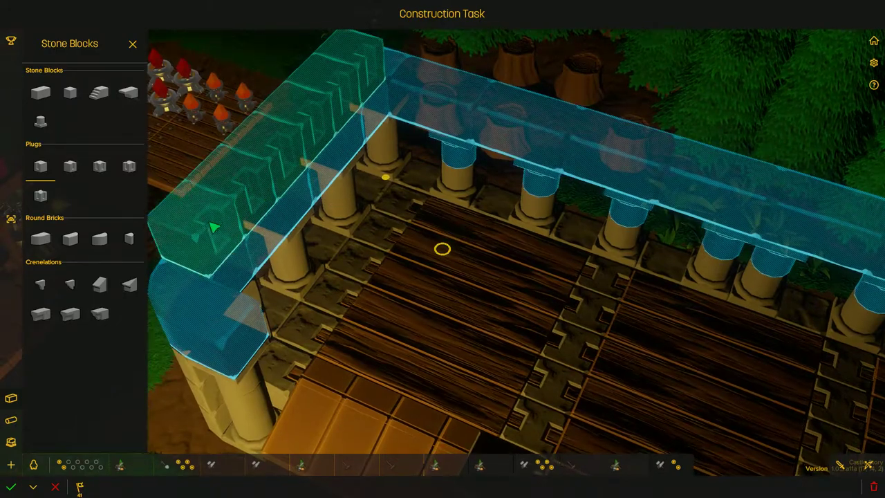
pyautogui.moveTo(464, 298); pyautogui.dragTo(429, 276)
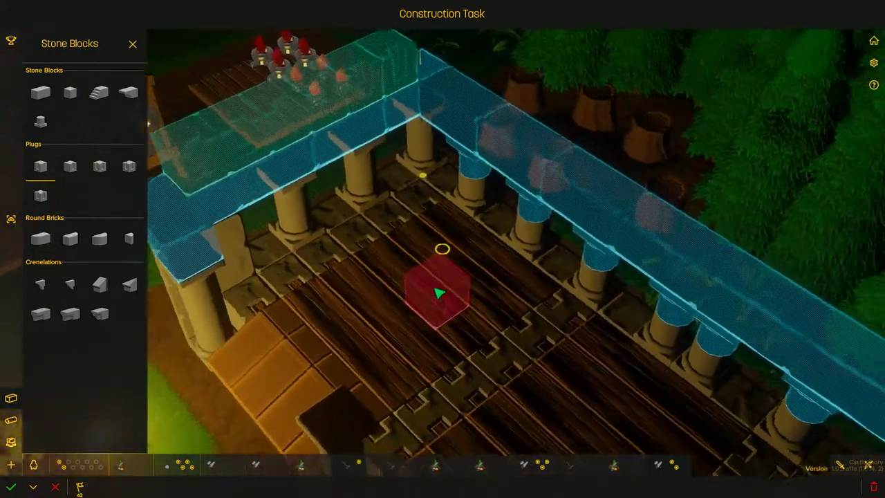
pyautogui.click(12, 441)
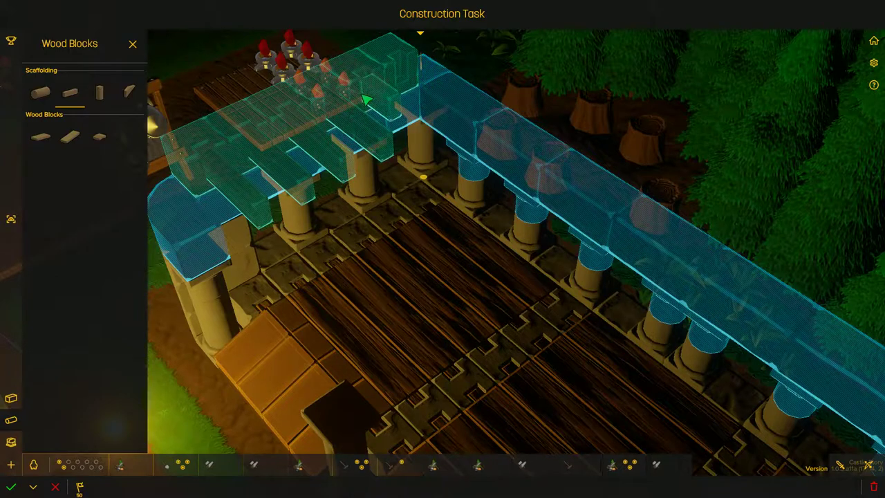
# Place stone blocks along the left end of the roof ring.
pyautogui.moveTo(460, 233); pyautogui.dragTo(625, 242)
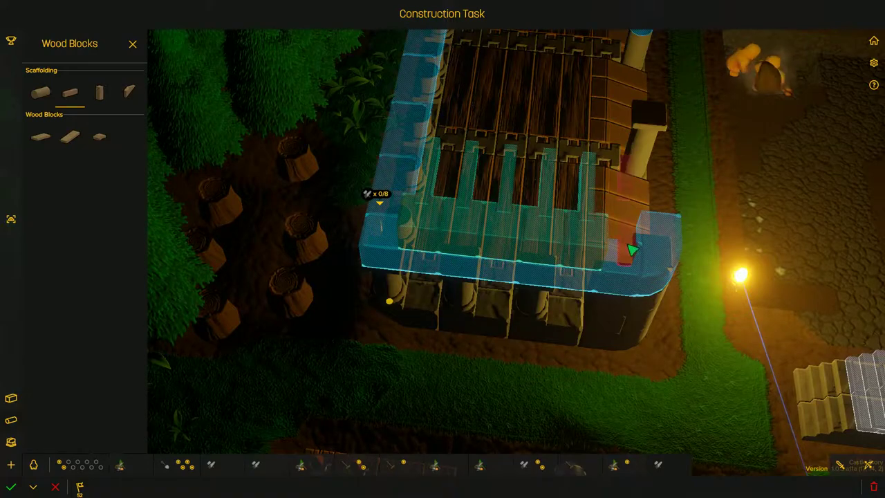
pyautogui.moveTo(630, 252); pyautogui.dragTo(493, 244)
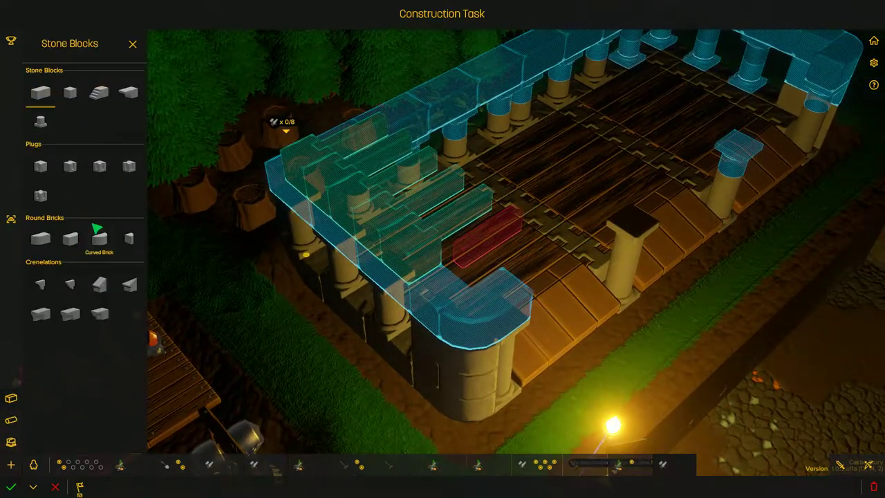
pyautogui.click(452, 290)
pyautogui.moveTo(456, 263); pyautogui.dragTo(443, 249)
pyautogui.click(11, 419)
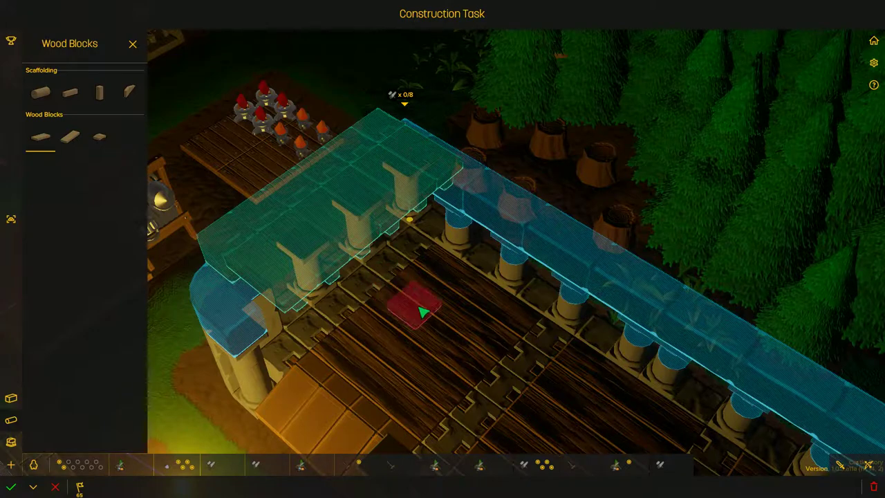
# Reshape the blocks at the roof ring's rounded corner.
pyautogui.moveTo(427, 312); pyautogui.dragTo(442, 249)
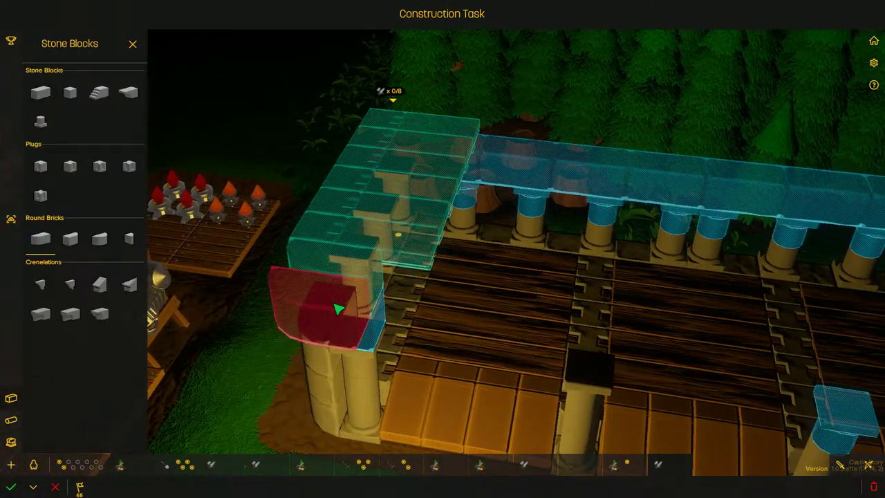
pyautogui.moveTo(325, 314); pyautogui.dragTo(442, 249)
pyautogui.moveTo(290, 204); pyautogui.dragTo(443, 249)
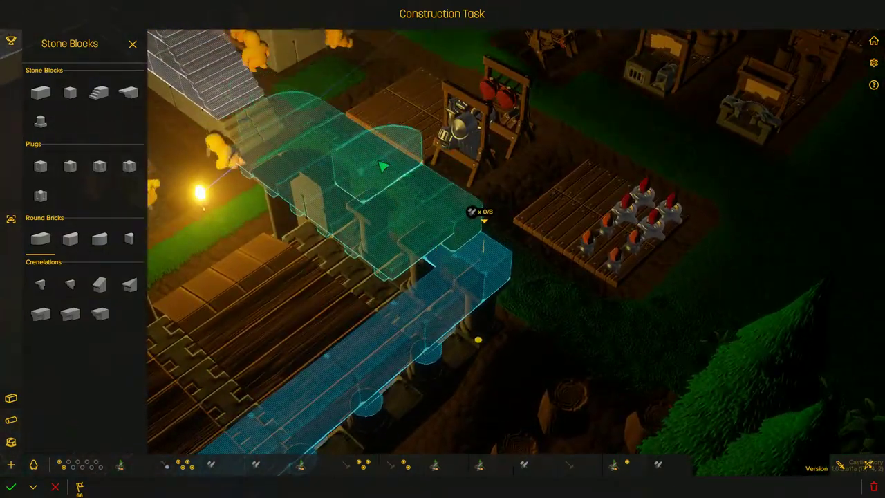
pyautogui.moveTo(346, 207); pyautogui.dragTo(463, 222)
pyautogui.click(405, 245)
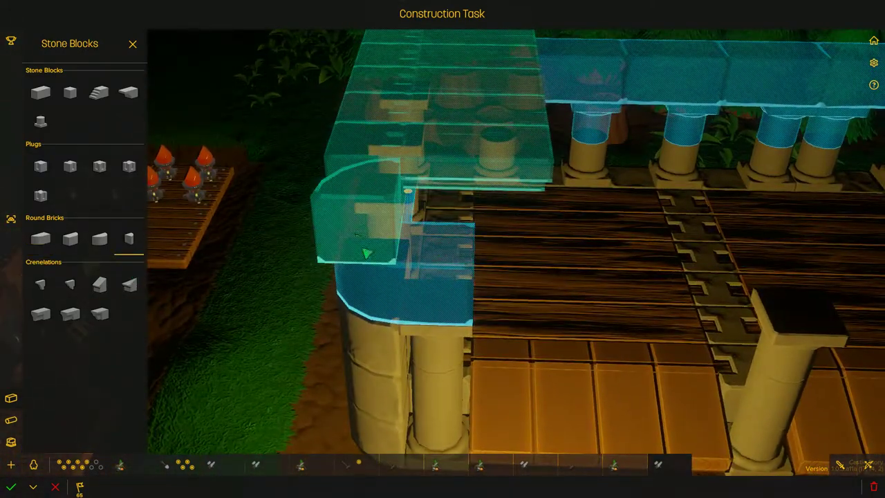
pyautogui.moveTo(362, 237); pyautogui.dragTo(345, 228)
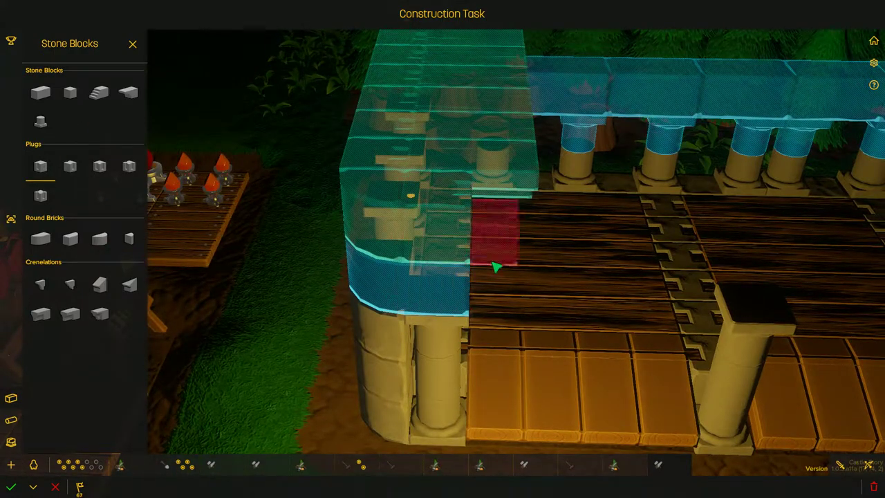
pyautogui.moveTo(571, 295); pyautogui.dragTo(510, 257)
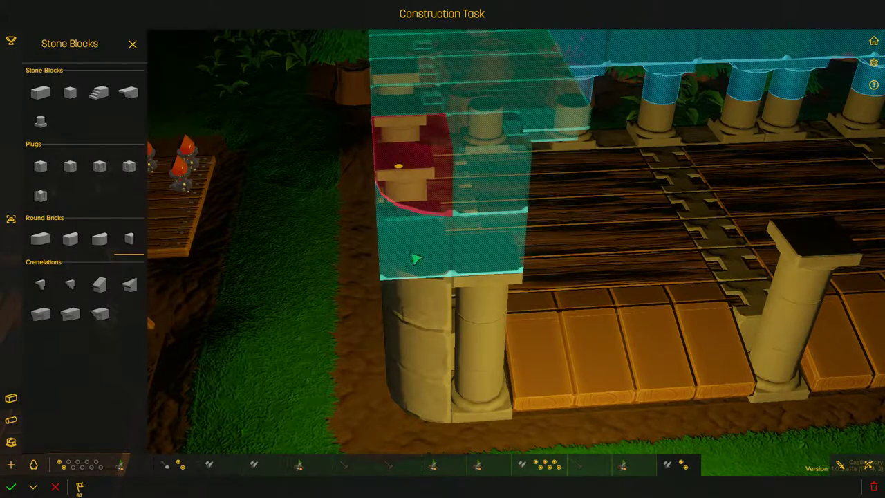
pyautogui.moveTo(415, 258); pyautogui.dragTo(263, 291)
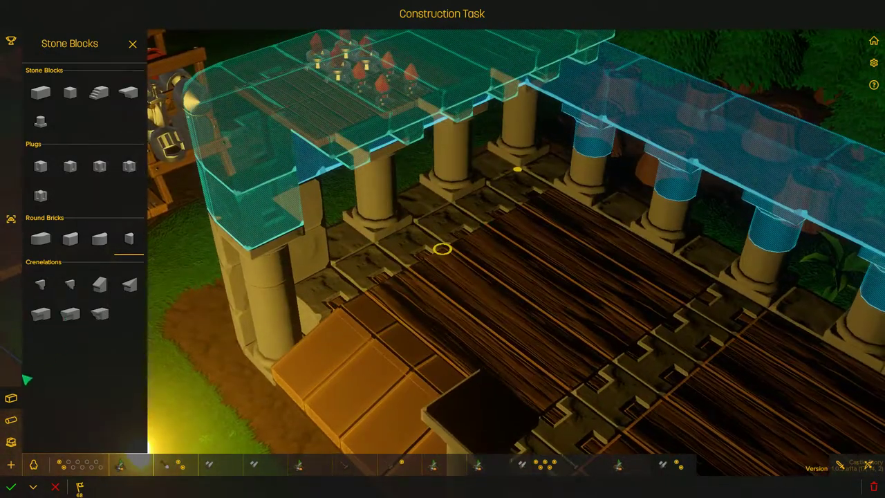
# Pick a scaffolding piece from the wood set and survey the wooden deck.
pyautogui.click(12, 400)
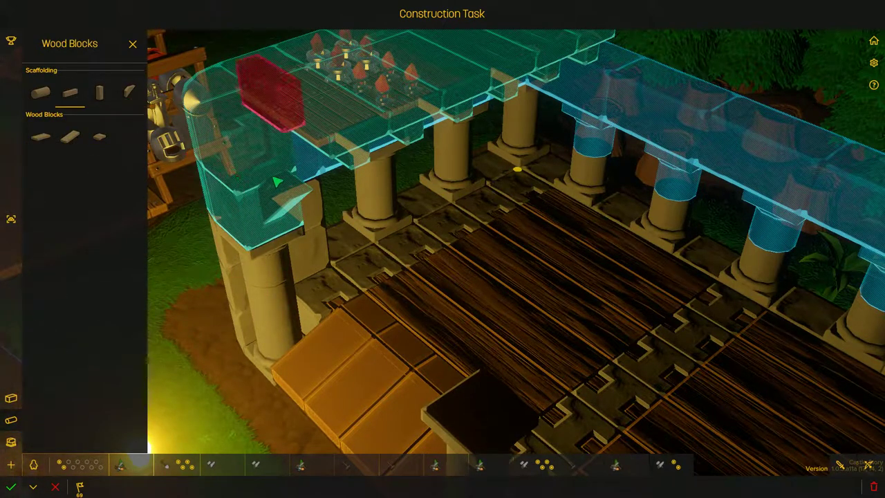
pyautogui.click(40, 139)
pyautogui.scroll(3)
pyautogui.moveTo(557, 273); pyautogui.dragTo(290, 228)
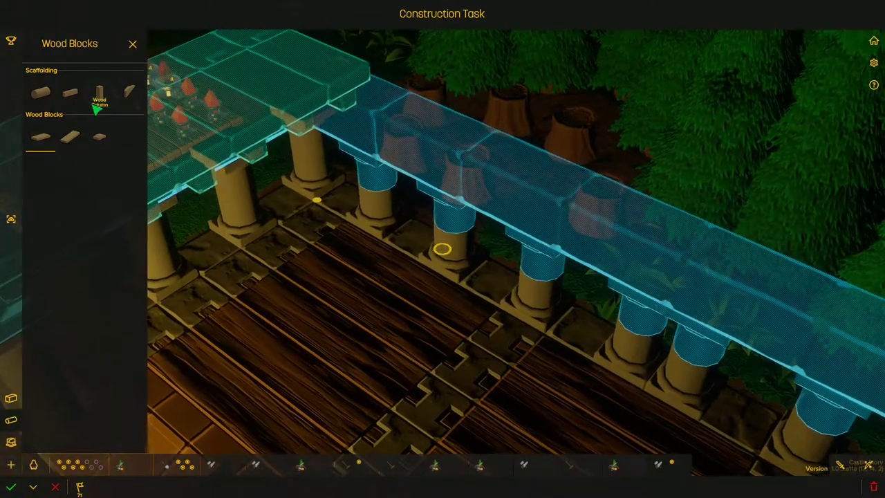
pyautogui.moveTo(442, 249); pyautogui.dragTo(443, 249)
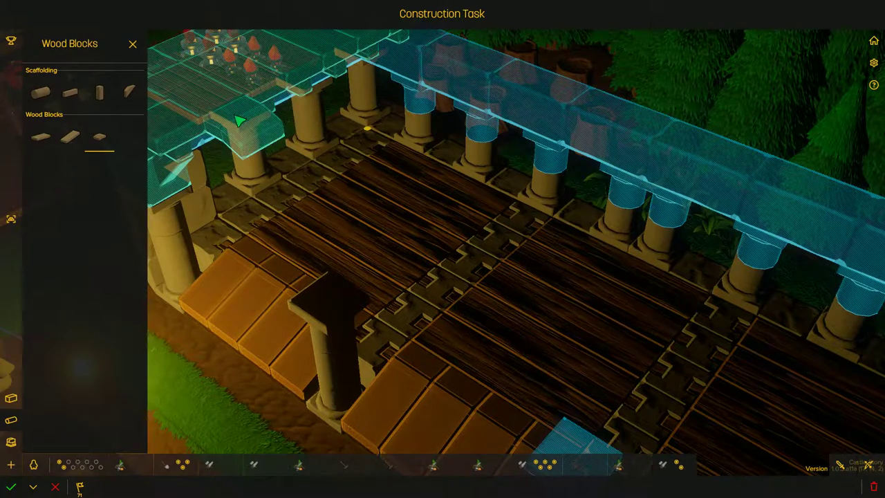
pyautogui.moveTo(237, 126); pyautogui.dragTo(340, 311)
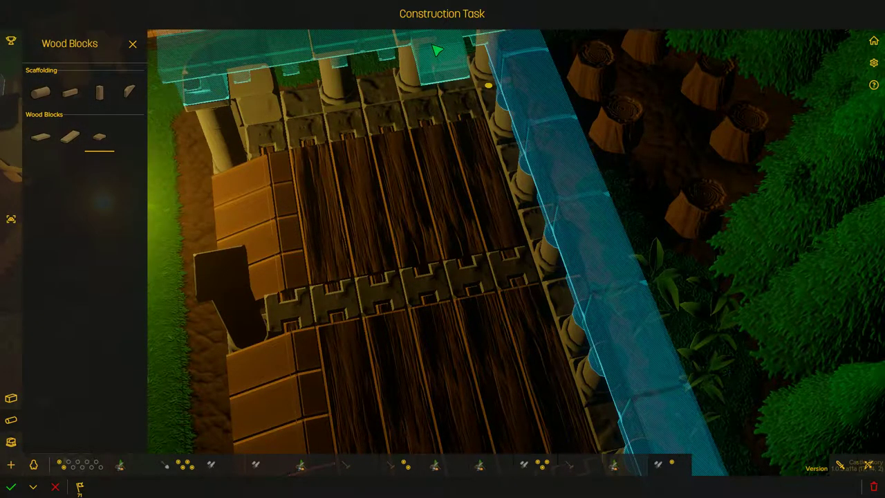
pyautogui.moveTo(437, 76); pyautogui.dragTo(451, 136)
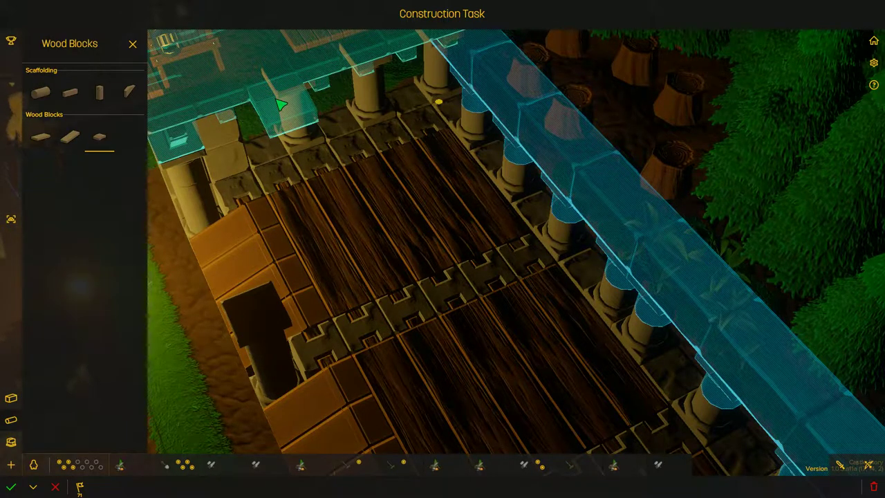
# Stretch a sloped wooden ramp from the colonnade top down to the deck's lower edge.
pyautogui.moveTo(415, 138); pyautogui.dragTo(443, 248)
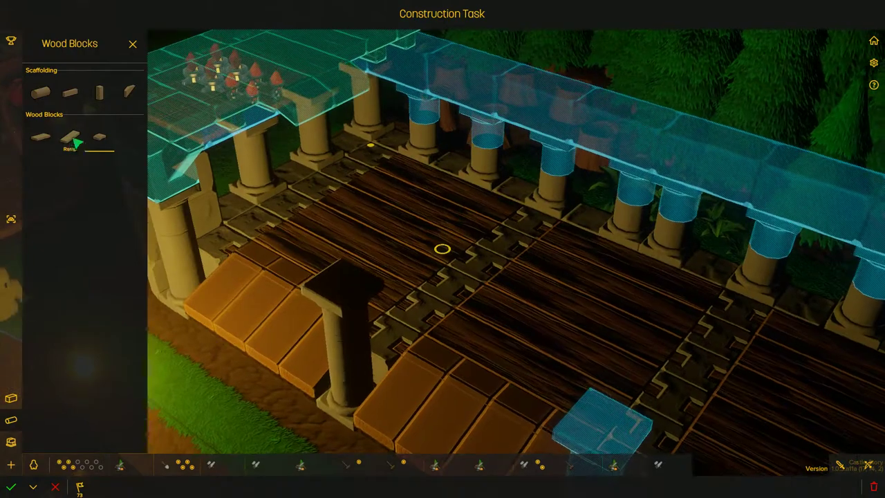
pyautogui.moveTo(315, 119); pyautogui.dragTo(565, 324)
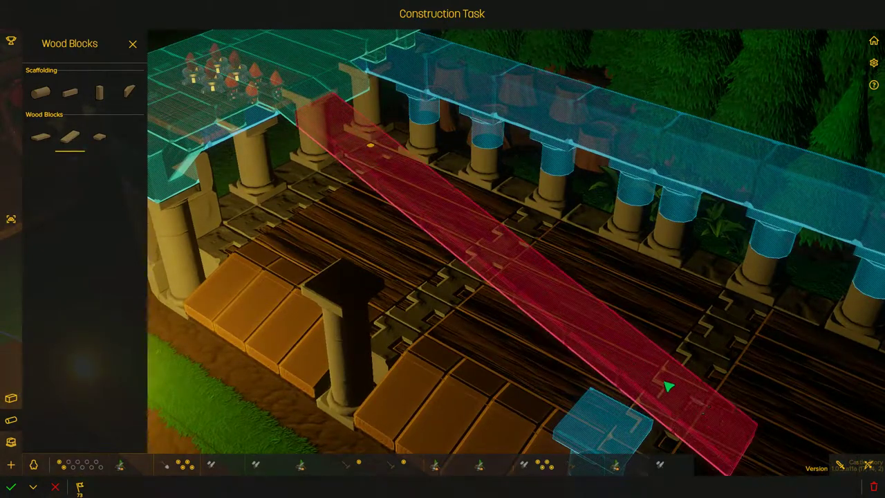
pyautogui.moveTo(683, 394); pyautogui.dragTo(739, 434)
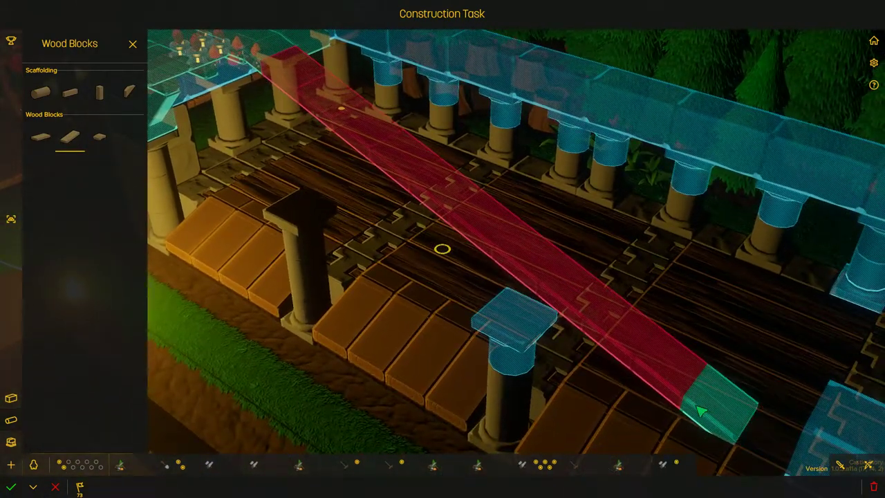
pyautogui.moveTo(683, 401); pyautogui.dragTo(566, 382)
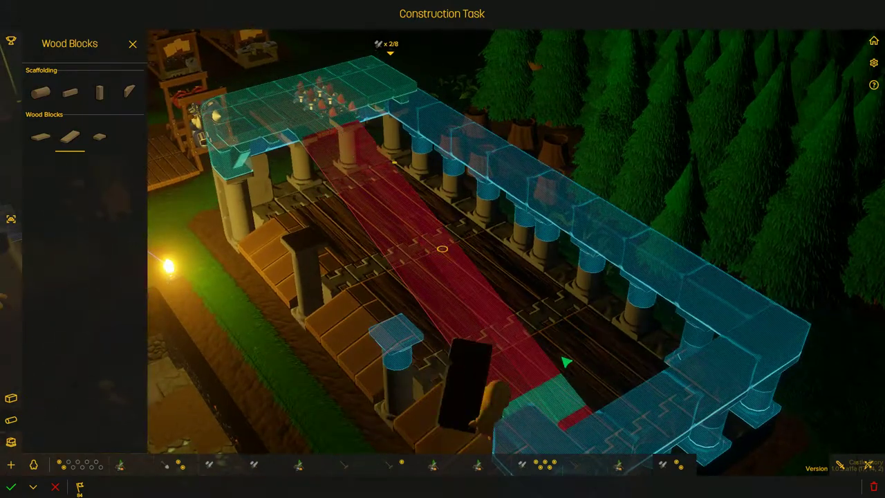
# Inspect the ramp and its support posts from low, overhead and diagonal angles.
pyautogui.moveTo(567, 382); pyautogui.dragTo(460, 340)
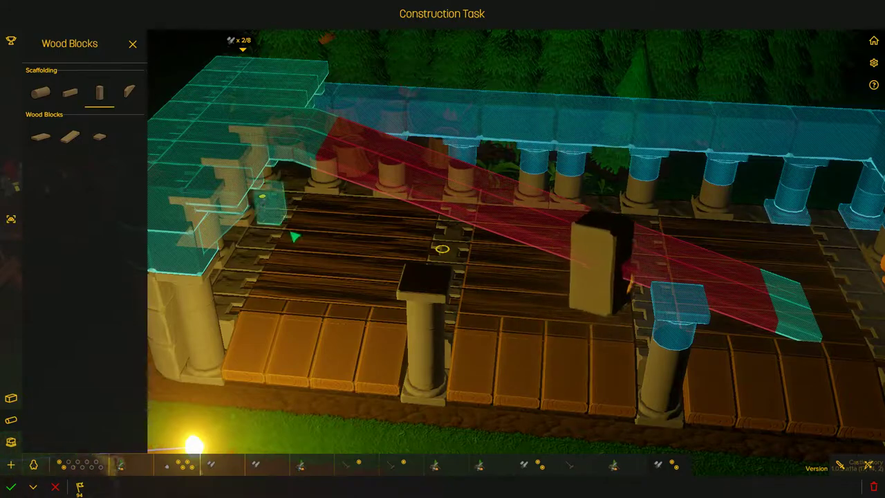
pyautogui.moveTo(378, 287); pyautogui.dragTo(497, 304)
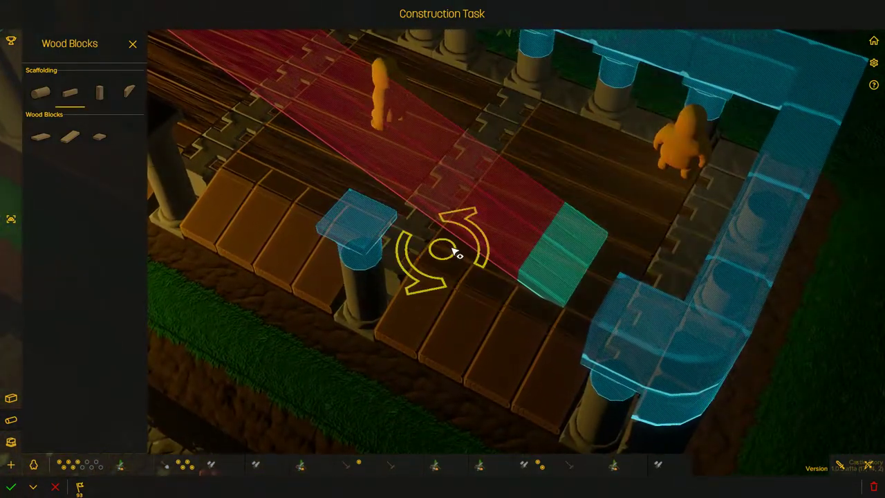
pyautogui.moveTo(455, 253); pyautogui.dragTo(474, 240)
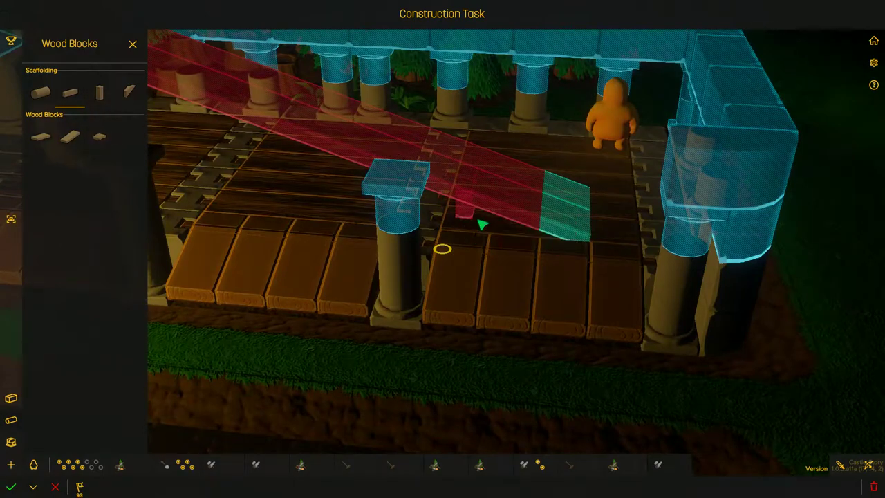
pyautogui.moveTo(498, 286); pyautogui.dragTo(403, 275)
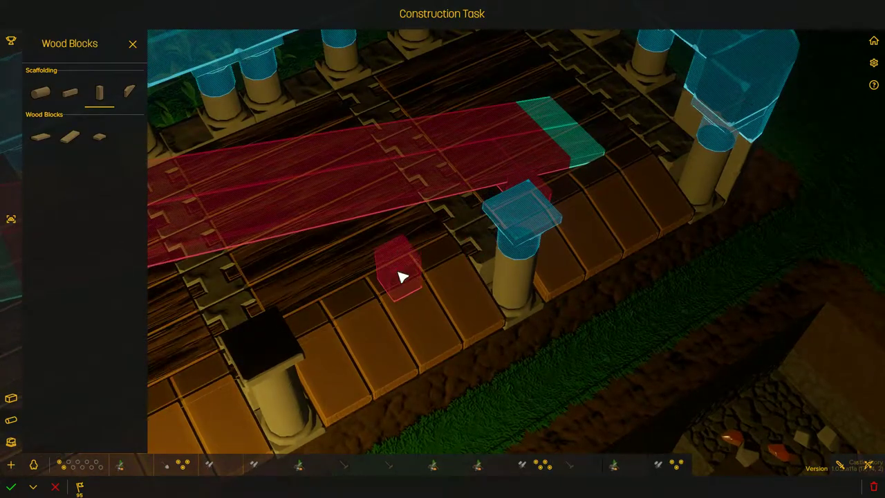
pyautogui.moveTo(464, 318); pyautogui.dragTo(377, 240)
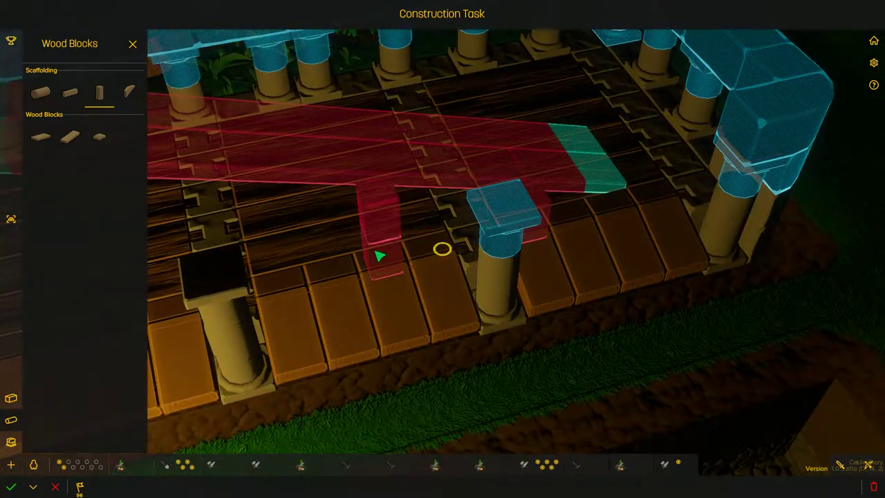
pyautogui.moveTo(442, 256); pyautogui.dragTo(442, 249)
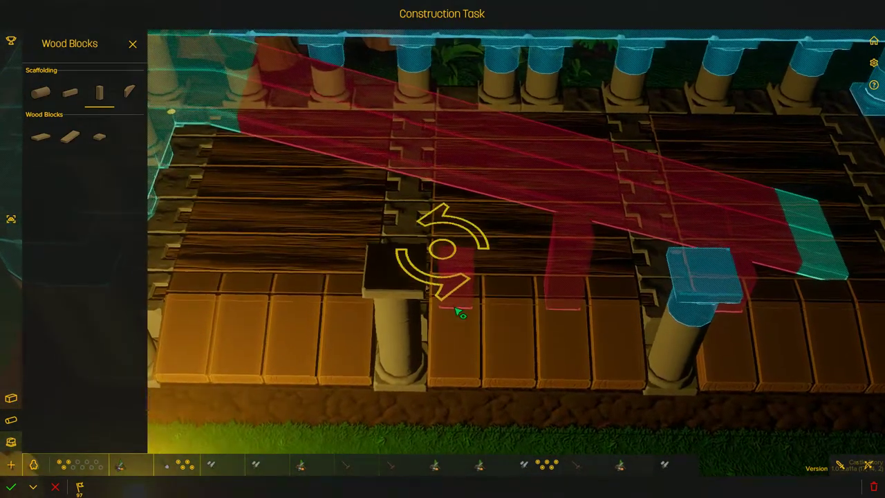
pyautogui.moveTo(442, 248); pyautogui.dragTo(346, 249)
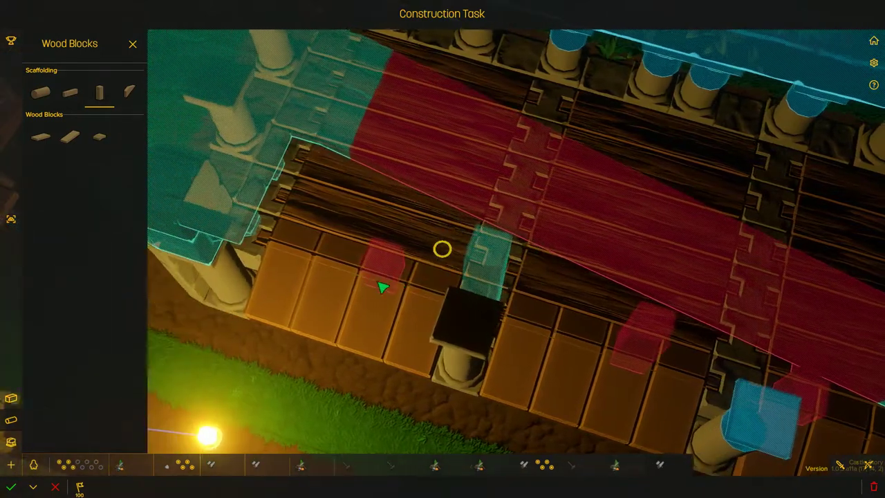
pyautogui.moveTo(442, 248); pyautogui.dragTo(442, 207)
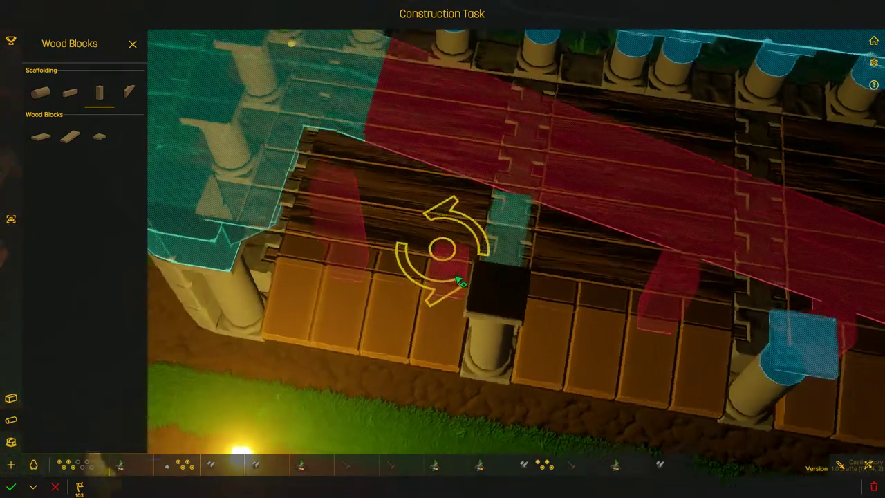
pyautogui.scroll(-3)
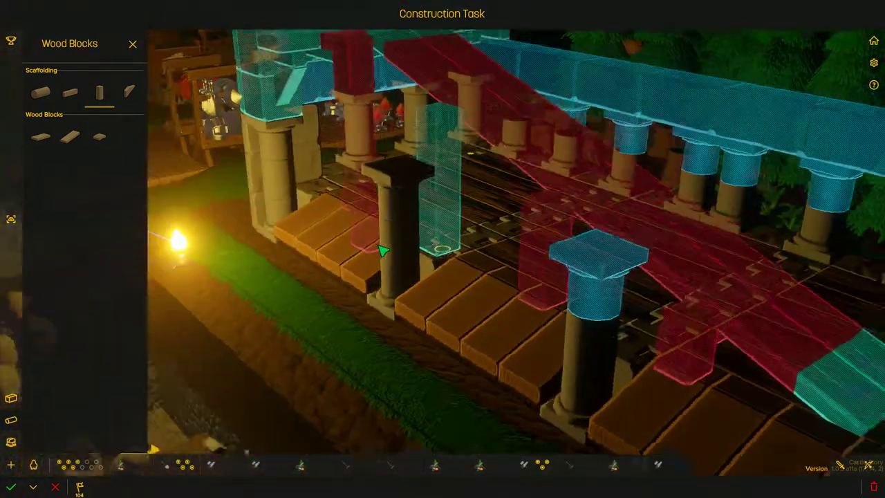
pyautogui.moveTo(442, 248); pyautogui.dragTo(442, 249)
pyautogui.scroll(3)
pyautogui.scroll(3)
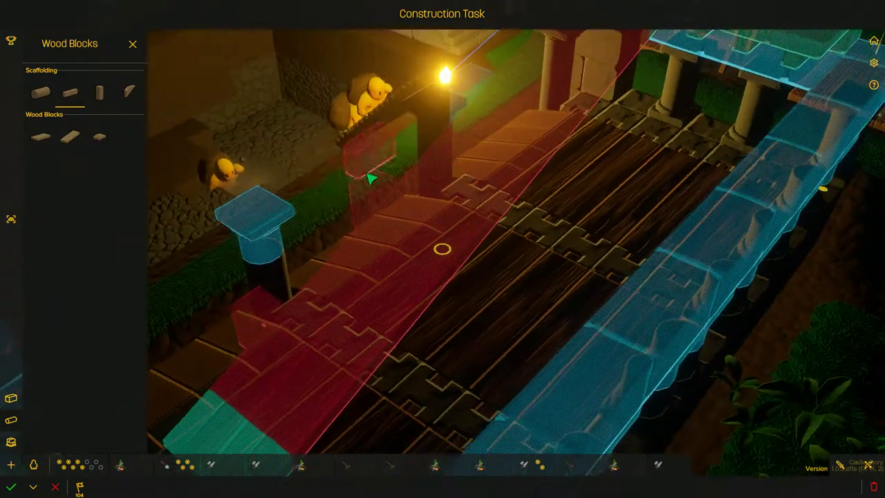
pyautogui.moveTo(498, 326); pyautogui.dragTo(524, 278)
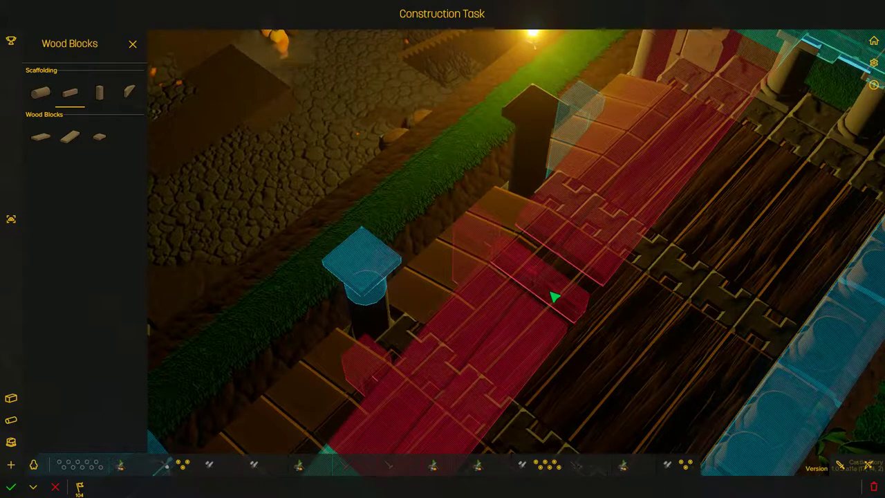
pyautogui.moveTo(555, 298); pyautogui.dragTo(442, 249)
pyautogui.scroll(3)
pyautogui.scroll(-3)
# Exit editing, rally workers to the crystal, and reopen the ramp construction task.
pyautogui.press('Escape')
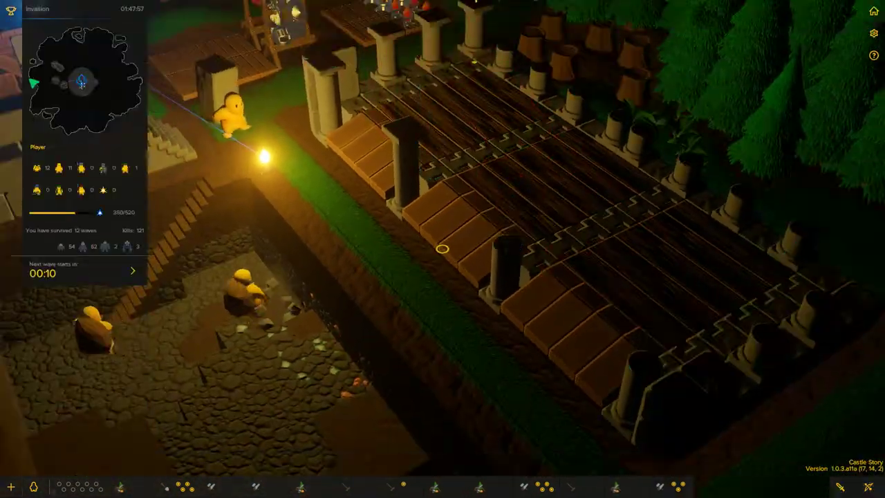
pyautogui.press('Escape')
pyautogui.scroll(-3)
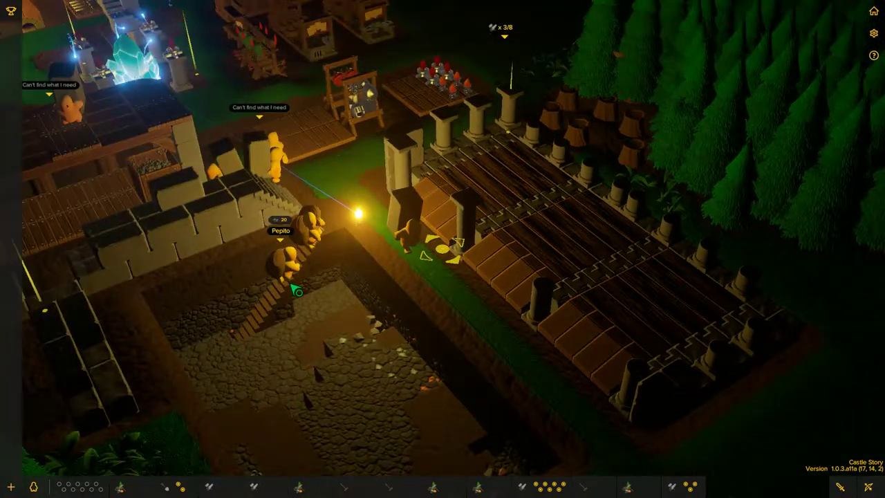
pyautogui.scroll(-3)
pyautogui.moveTo(442, 249); pyautogui.dragTo(379, 249)
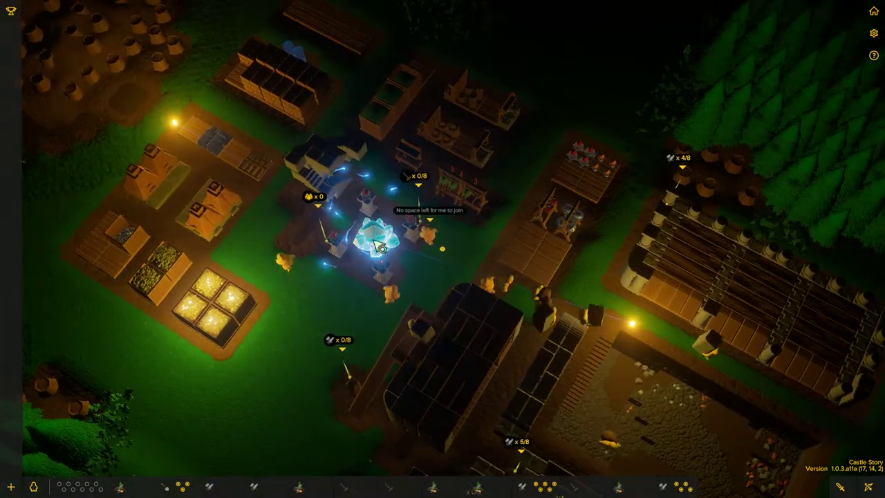
pyautogui.click(379, 248)
pyautogui.click(373, 271)
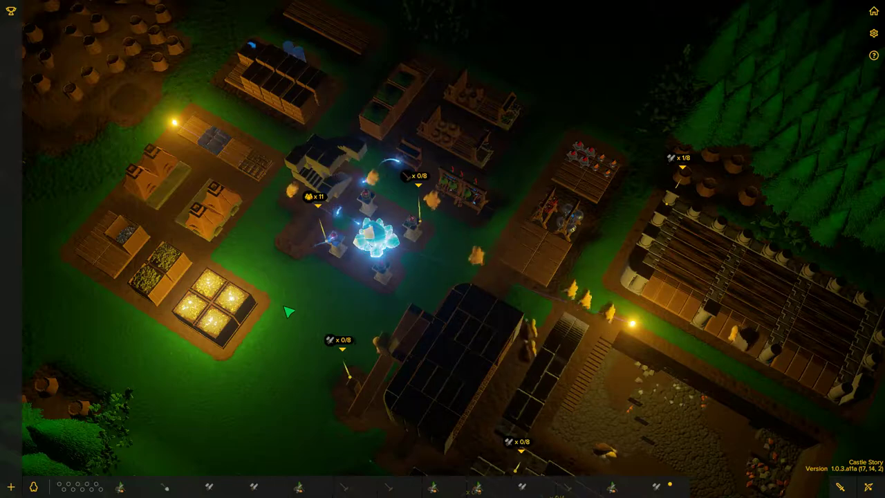
pyautogui.moveTo(622, 311); pyautogui.dragTo(345, 173)
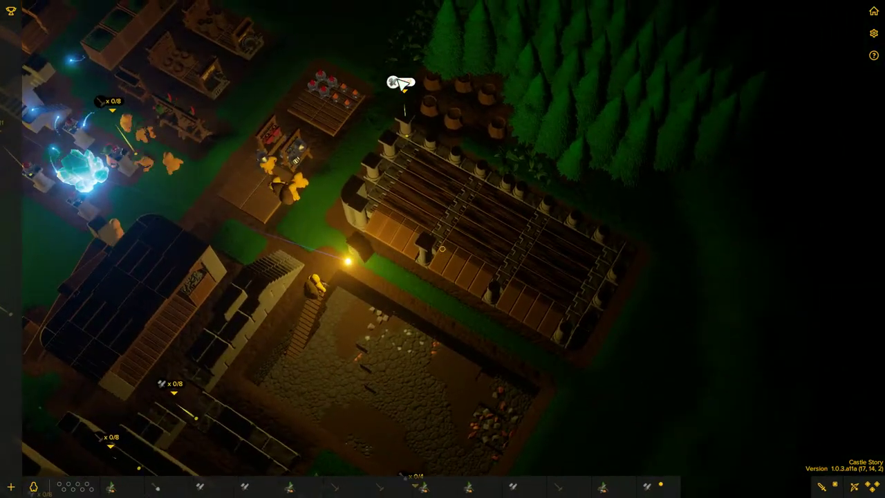
pyautogui.click(405, 86)
pyautogui.scroll(3)
pyautogui.scroll(3)
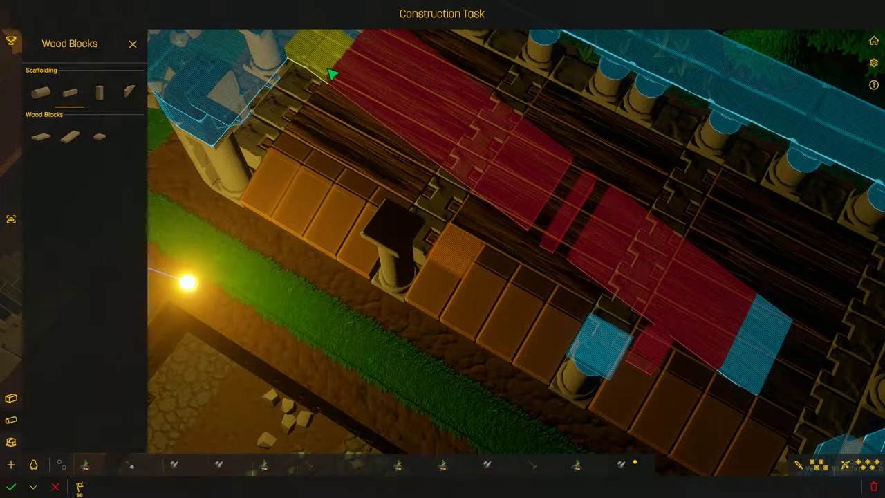
pyautogui.scroll(-3)
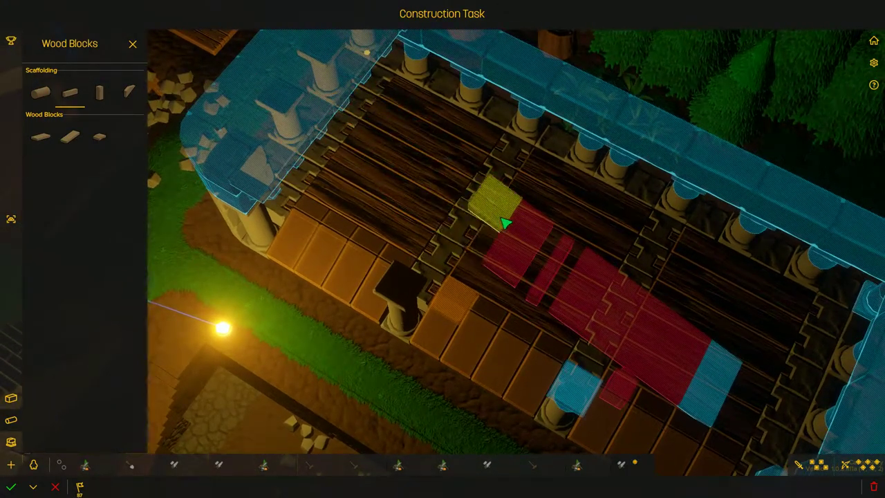
# Orbit and zoom in on the ramp blueprint.
pyautogui.moveTo(721, 375); pyautogui.dragTo(532, 303)
pyautogui.press('Escape')
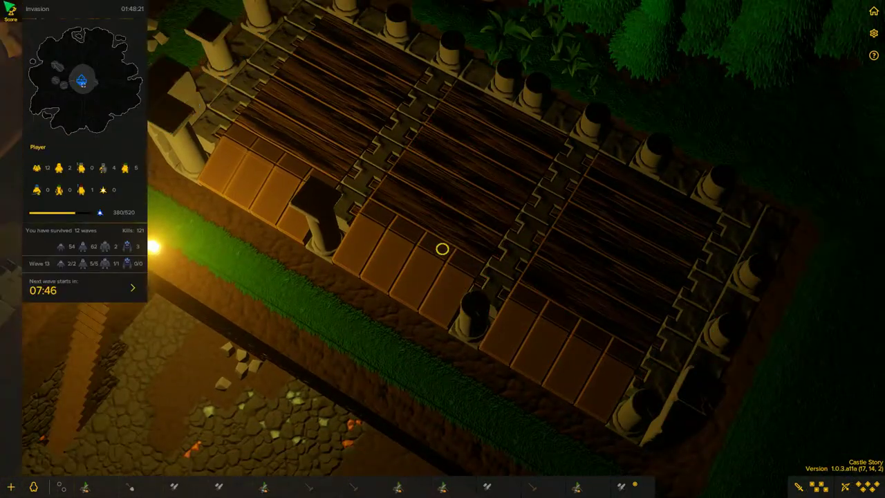
pyautogui.moveTo(442, 249); pyautogui.dragTo(441, 249)
pyautogui.scroll(-3)
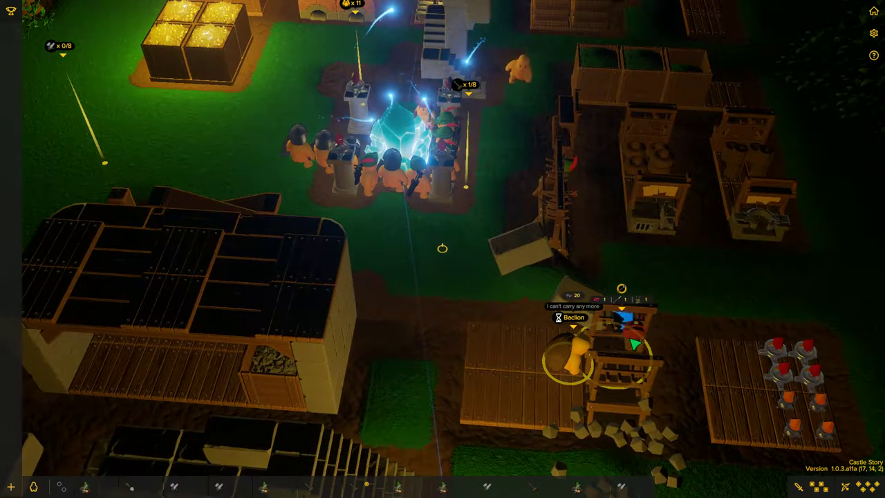
pyautogui.rightClick(503, 304)
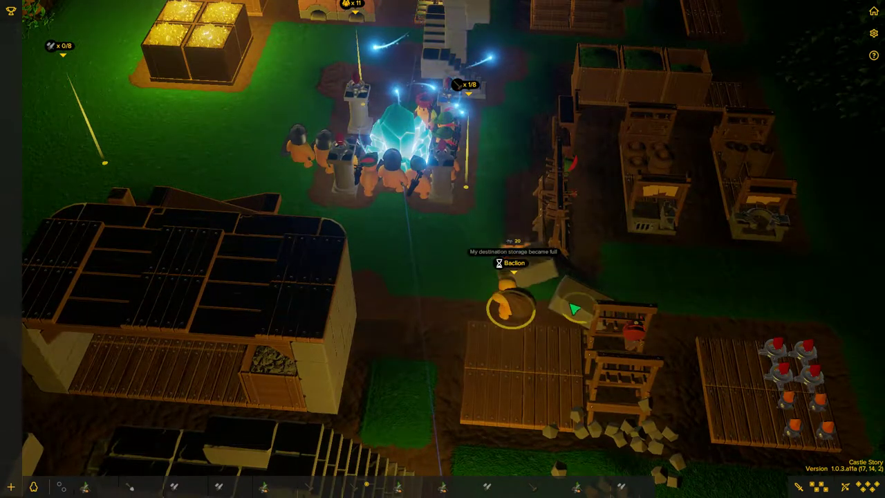
pyautogui.scroll(-3)
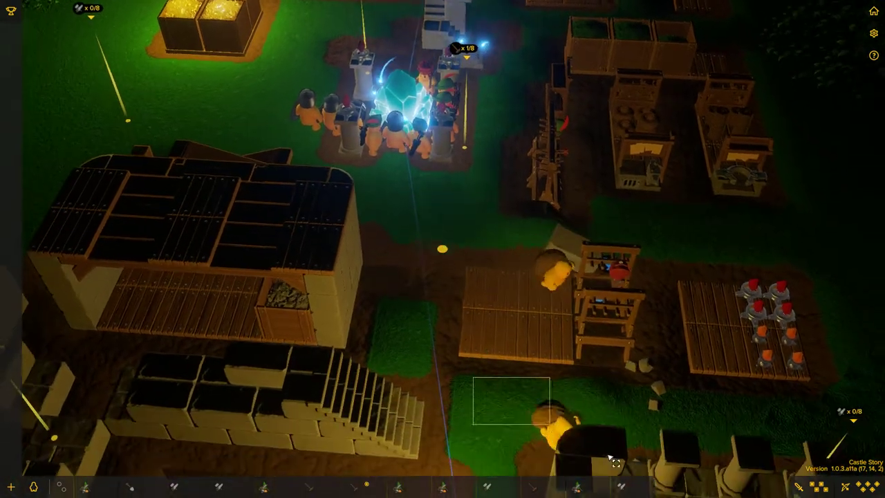
pyautogui.scroll(3)
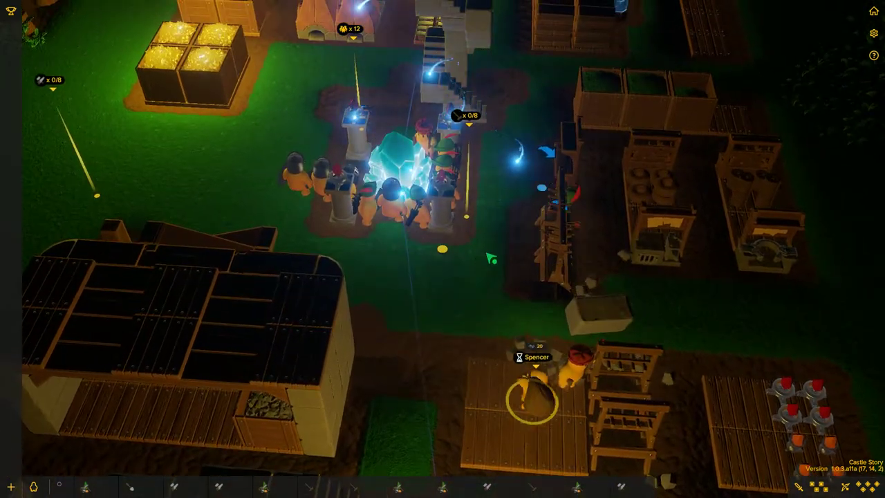
pyautogui.scroll(-3)
pyautogui.click(11, 11)
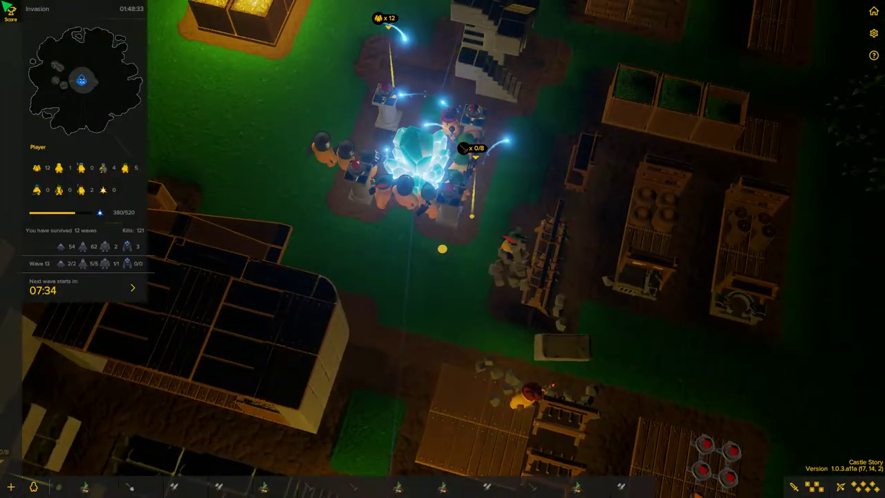
pyautogui.click(11, 8)
pyautogui.scroll(3)
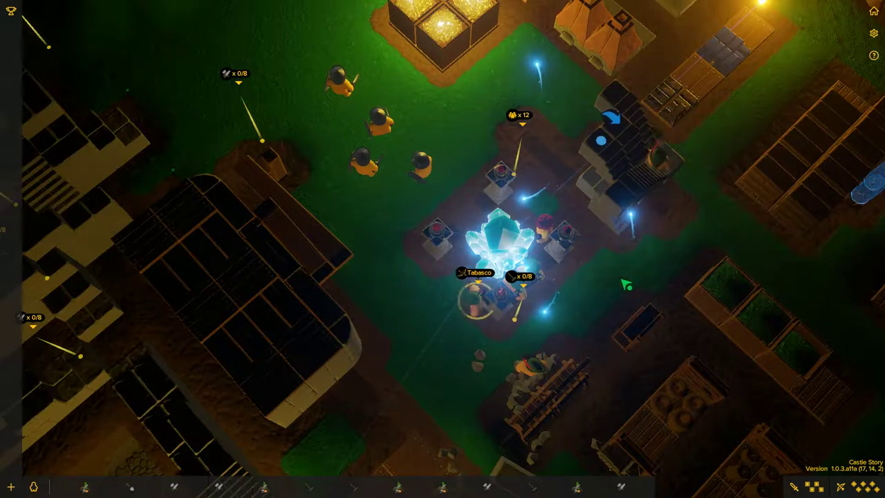
pyautogui.moveTo(626, 284); pyautogui.dragTo(450, 325)
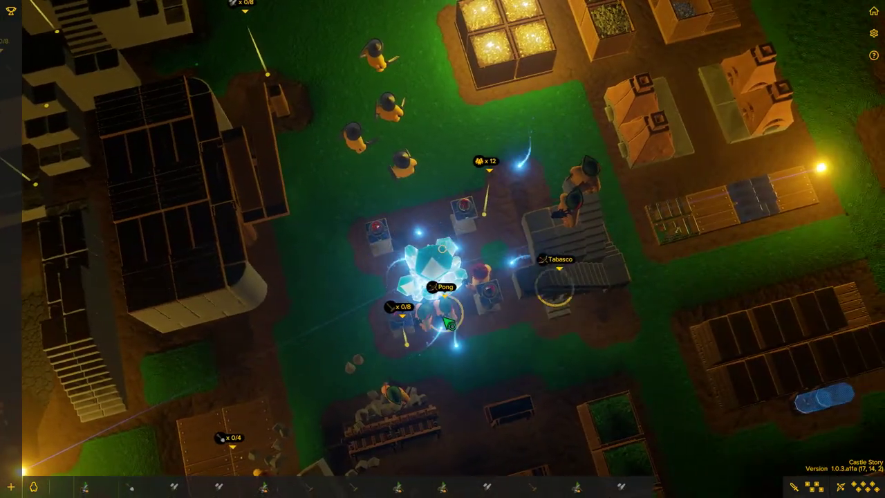
pyautogui.moveTo(531, 282); pyautogui.dragTo(443, 315)
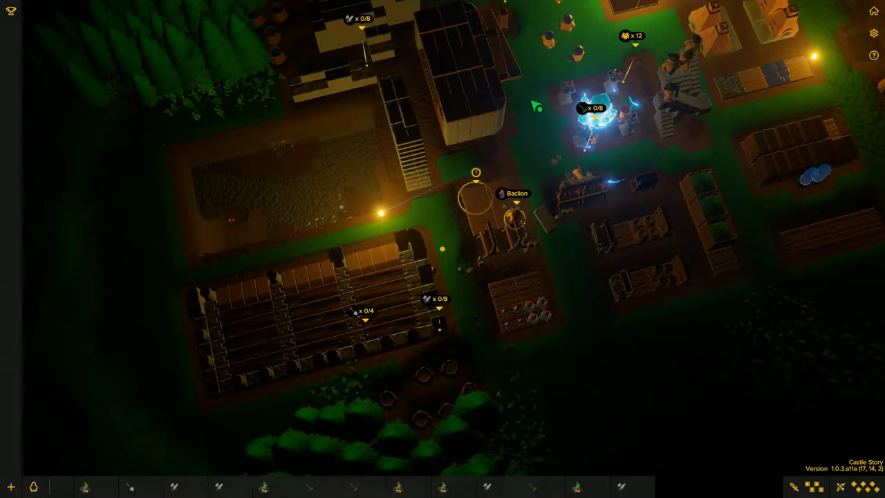
pyautogui.scroll(-3)
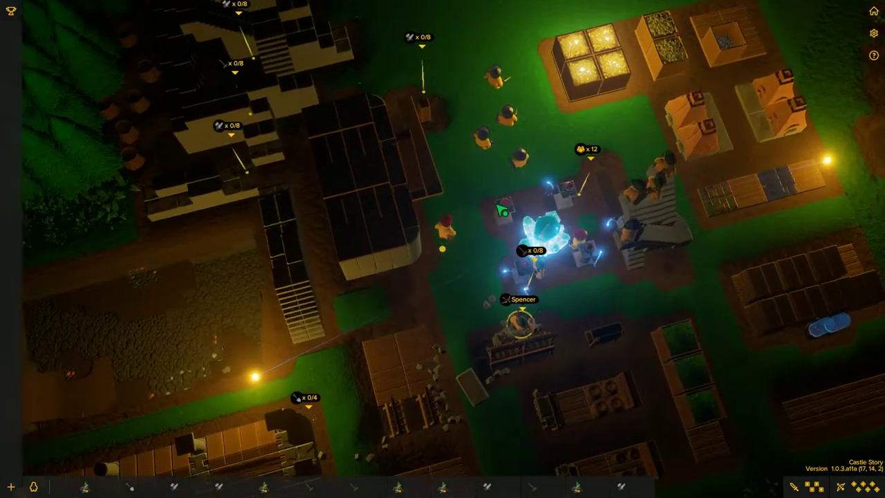
pyautogui.scroll(3)
pyautogui.scroll(3)
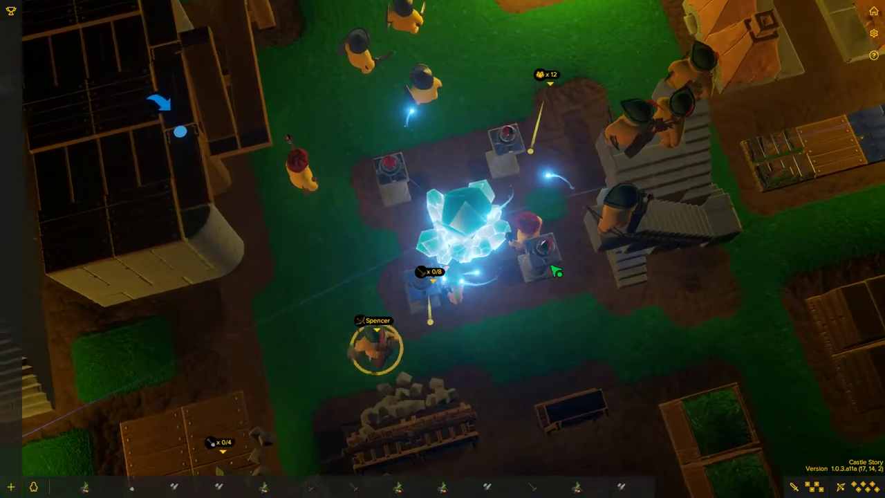
pyautogui.scroll(-3)
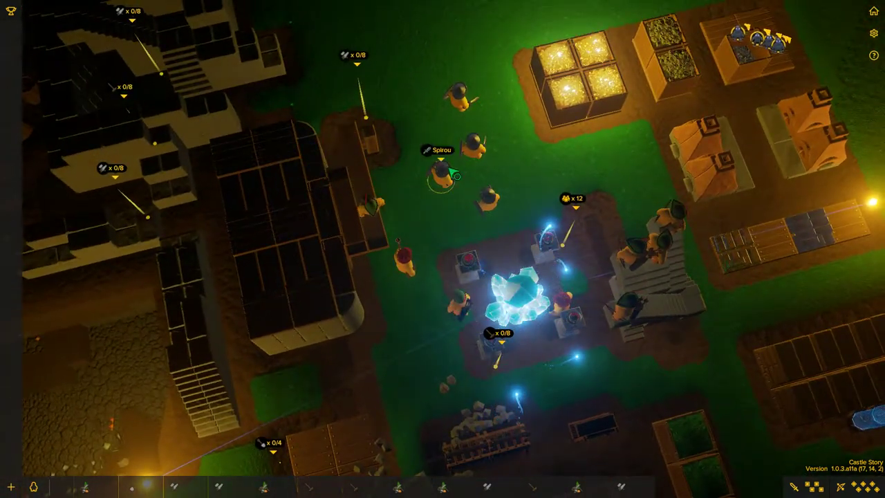
pyautogui.scroll(-3)
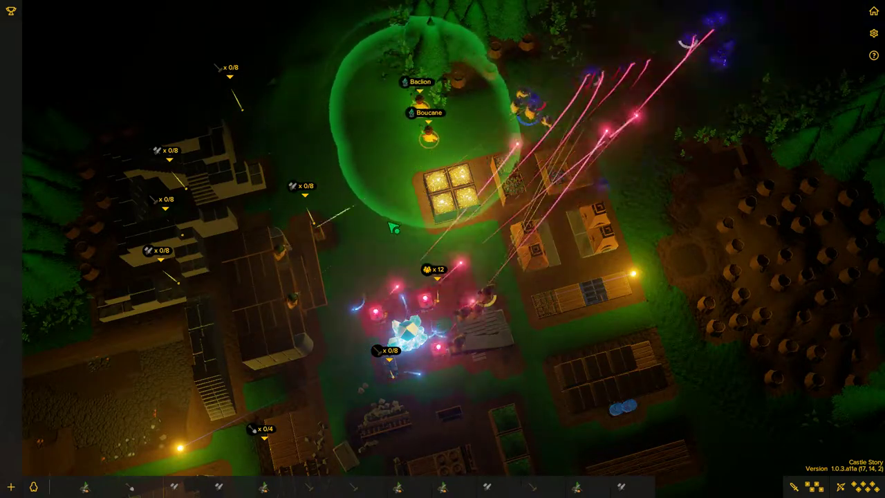
# Put the chosen units in a holding stance.
pyautogui.moveTo(510, 186); pyautogui.dragTo(404, 168)
pyautogui.scroll(3)
pyautogui.rightClick(297, 220)
pyautogui.click(239, 207)
pyautogui.scroll(-3)
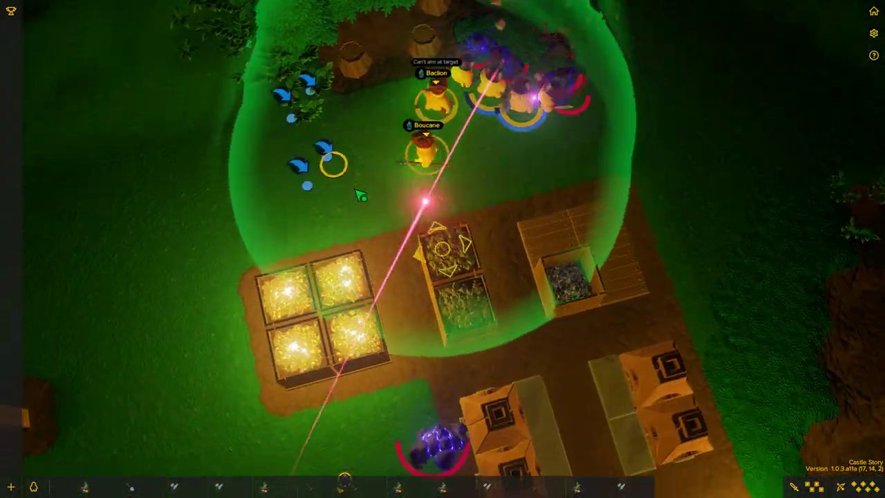
# Box-select the fighters and send them to the crystal, then toward the gold storage.
pyautogui.moveTo(298, 200); pyautogui.dragTo(465, 216)
pyautogui.scroll(-3)
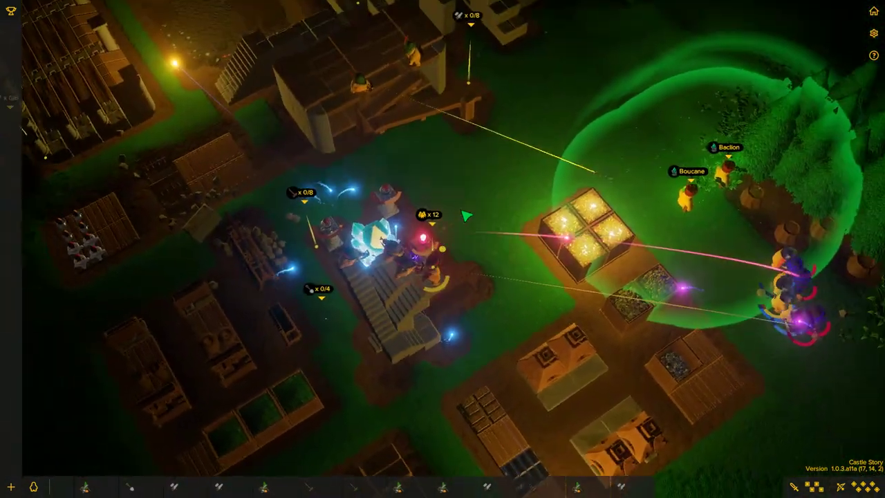
pyautogui.moveTo(484, 342); pyautogui.dragTo(394, 138)
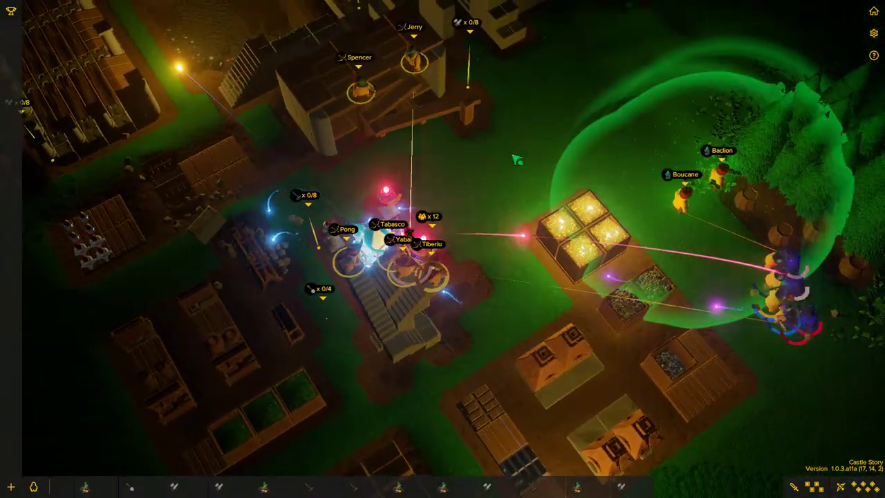
pyautogui.moveTo(442, 248); pyautogui.dragTo(456, 297)
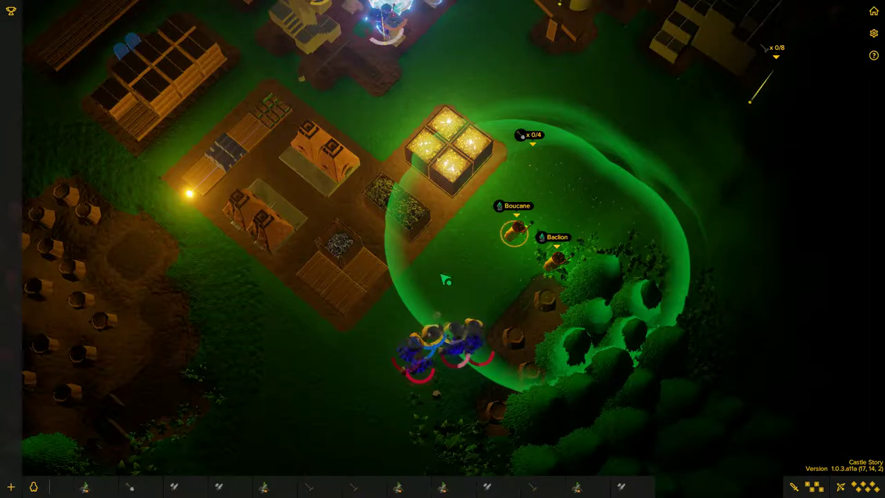
pyautogui.scroll(3)
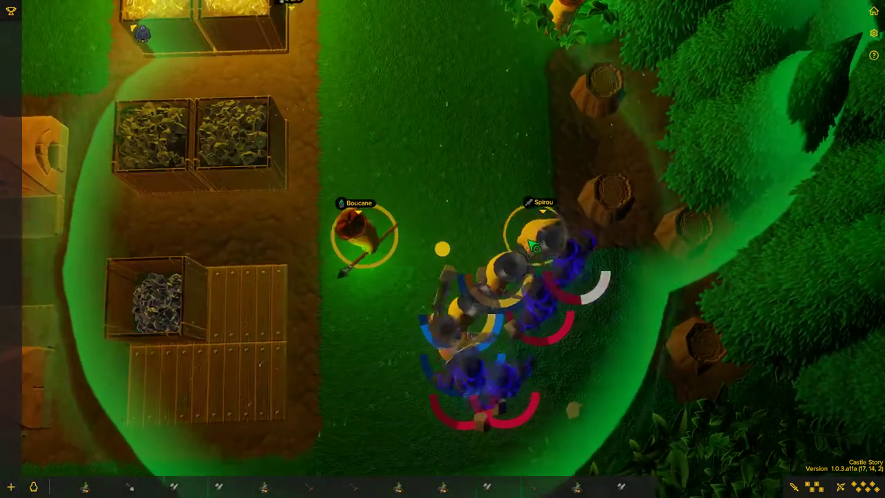
pyautogui.scroll(-3)
pyautogui.moveTo(442, 248); pyautogui.dragTo(622, 415)
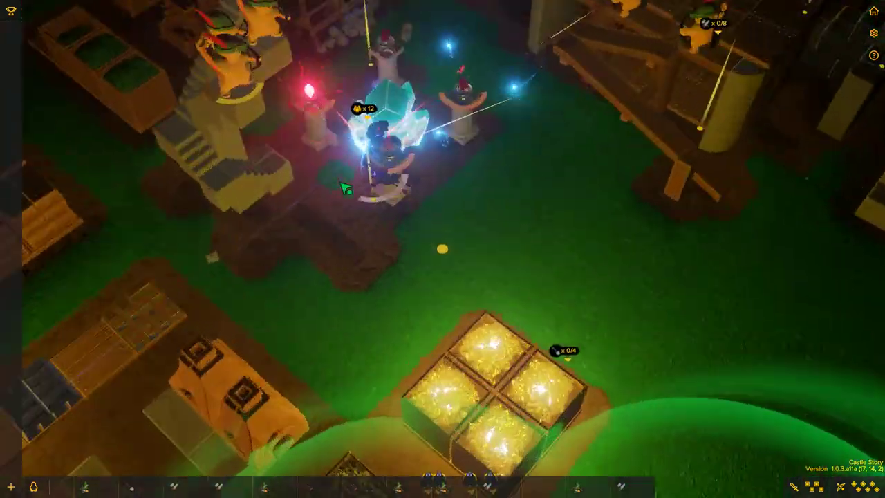
pyautogui.scroll(3)
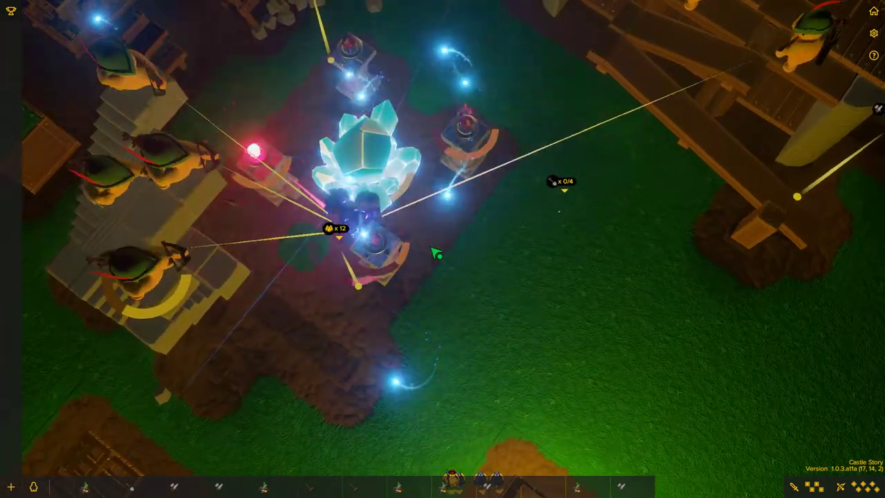
pyautogui.press('s')
pyautogui.press('s')
pyautogui.scroll(3)
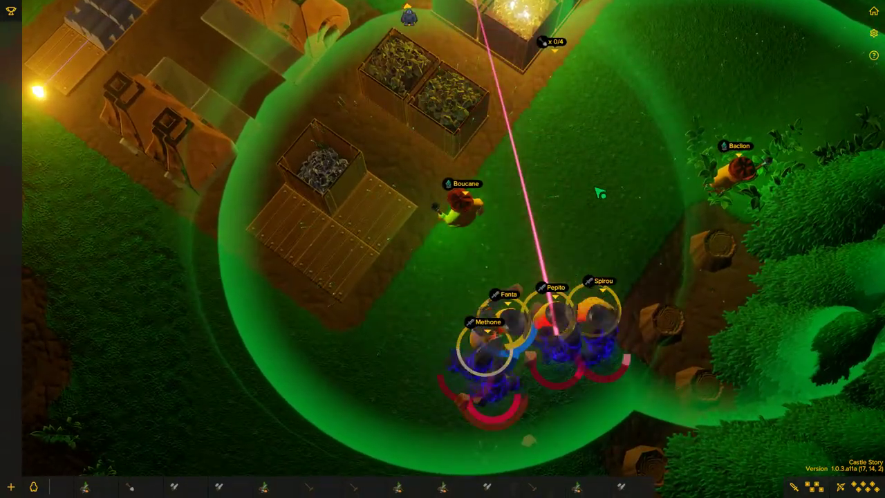
pyautogui.scroll(-3)
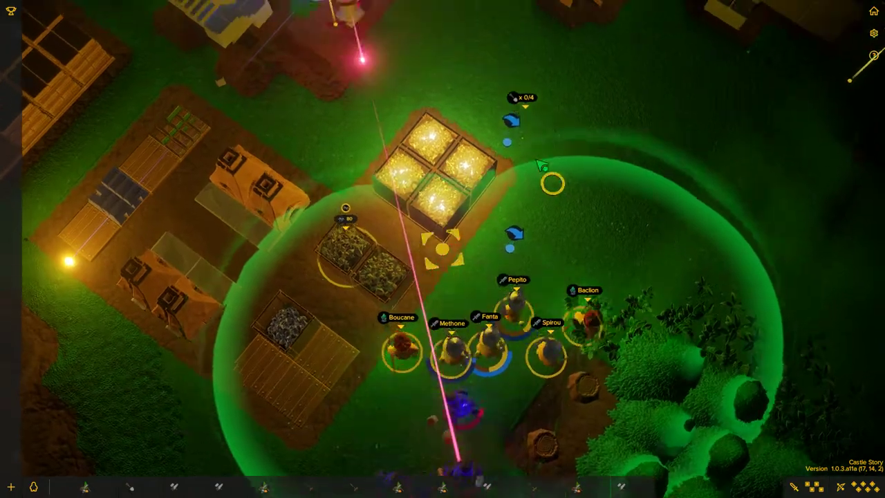
pyautogui.moveTo(443, 173); pyautogui.dragTo(443, 276)
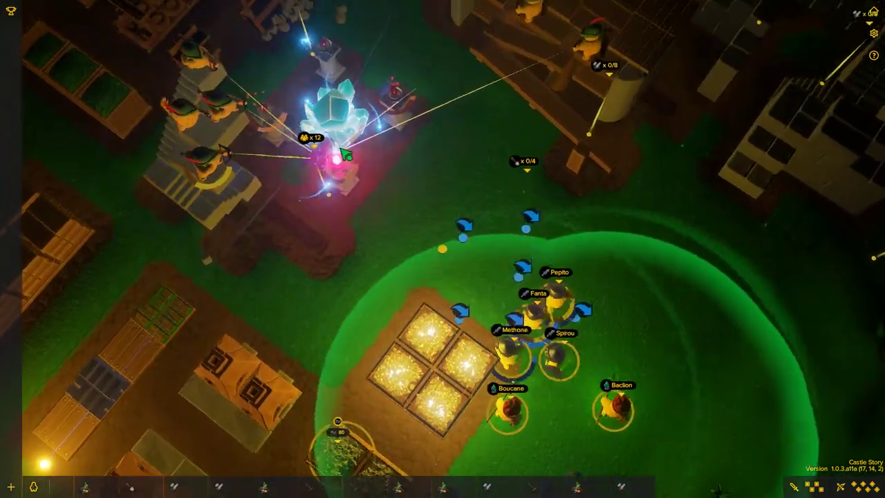
pyautogui.rightClick(312, 180)
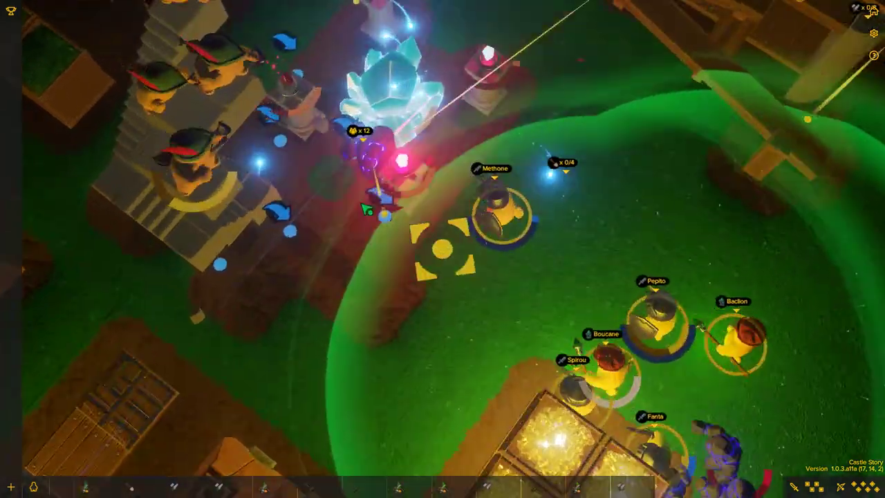
pyautogui.scroll(3)
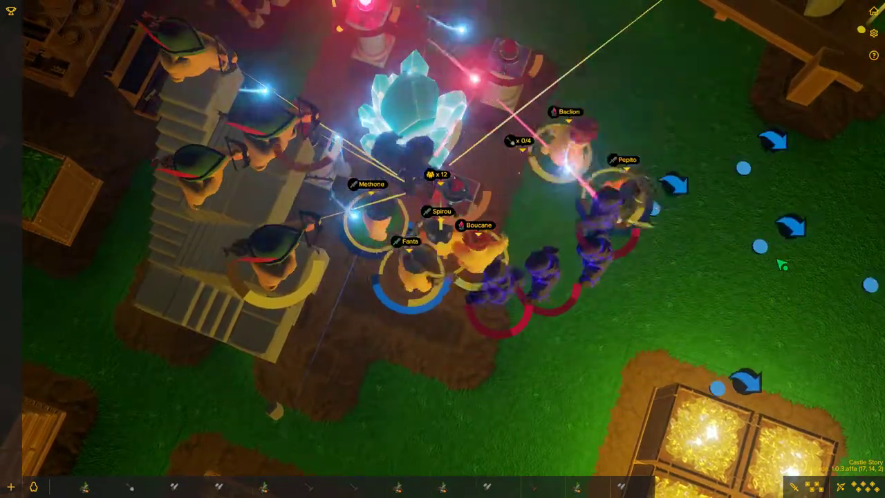
pyautogui.scroll(-3)
pyautogui.rightClick(719, 235)
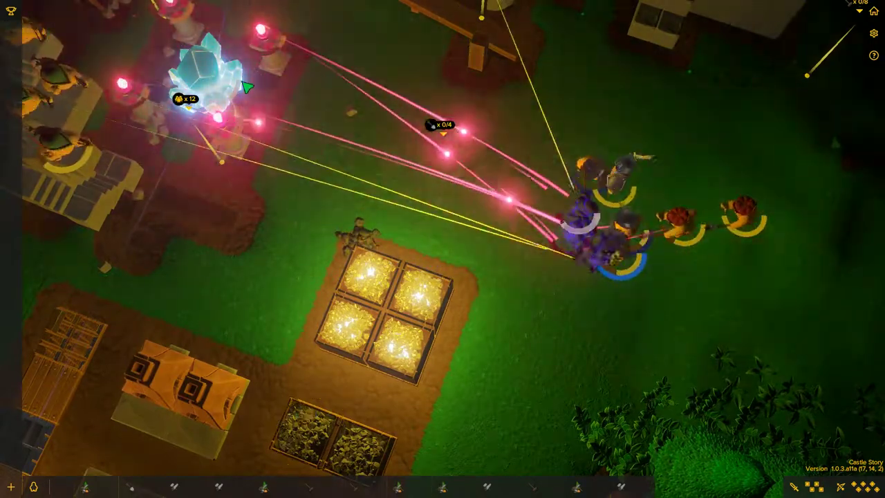
pyautogui.moveTo(248, 86); pyautogui.dragTo(356, 172)
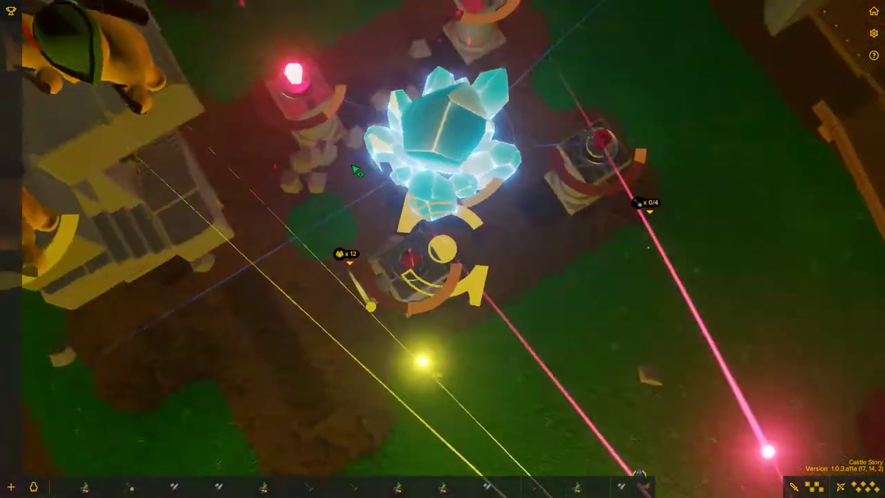
pyautogui.scroll(-3)
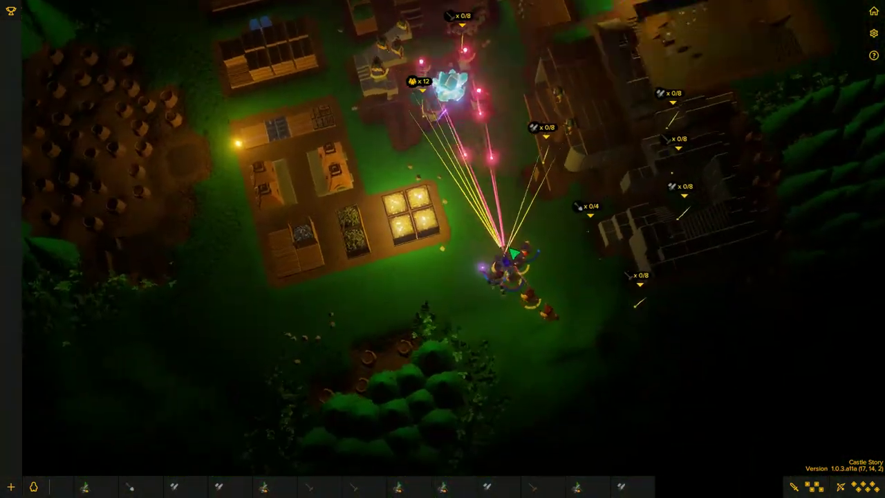
pyautogui.scroll(3)
# Move the fighters near the workshop, then into the sunken cobblestone pit.
pyautogui.rightClick(442, 248)
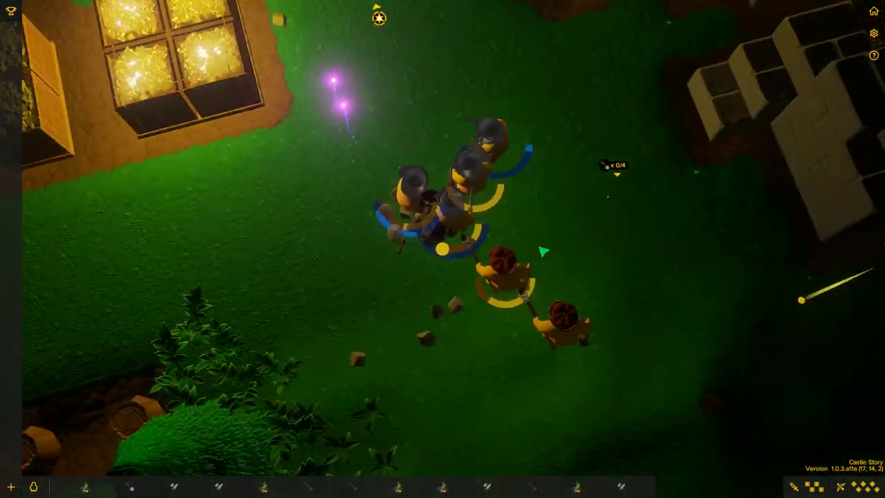
pyautogui.scroll(-3)
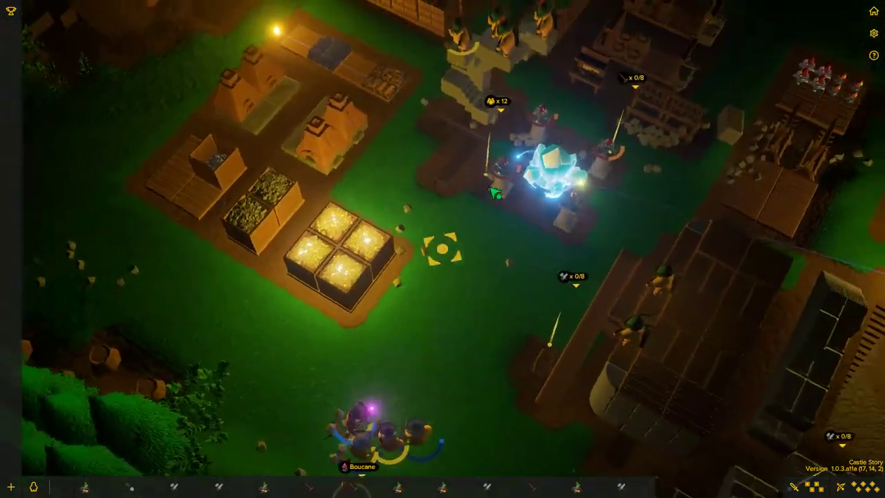
pyautogui.scroll(-3)
pyautogui.rightClick(567, 289)
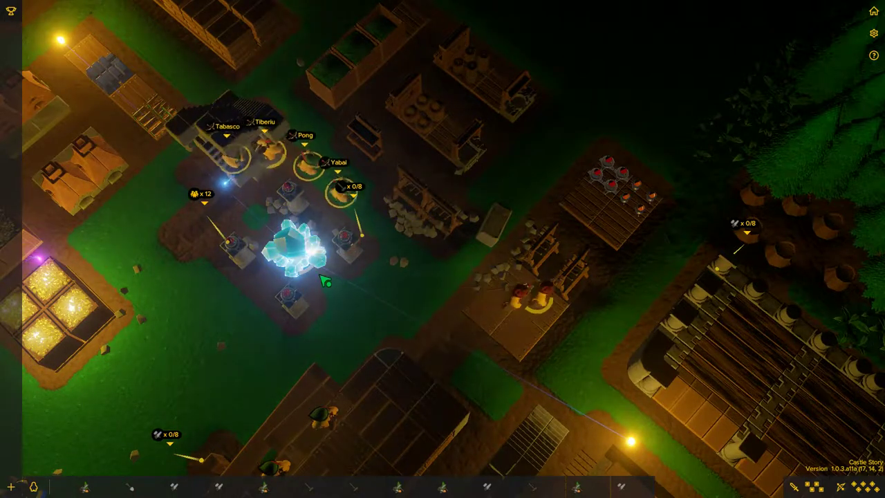
pyautogui.scroll(-3)
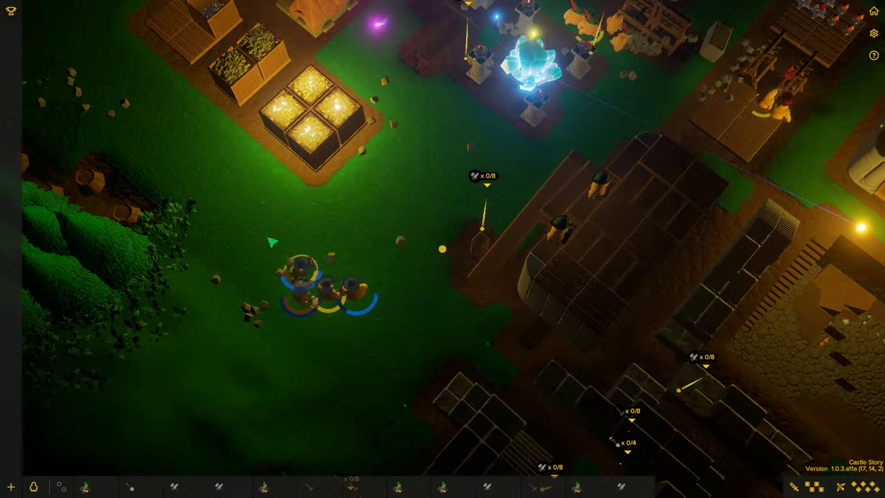
pyautogui.scroll(-3)
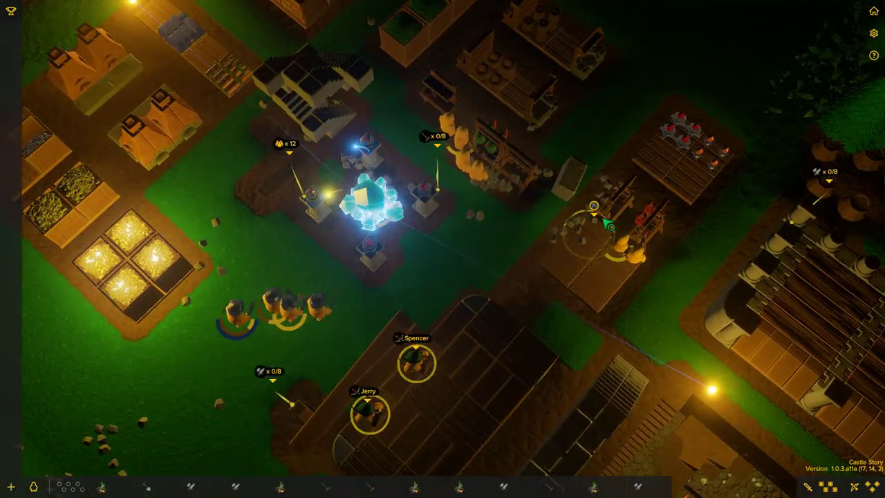
pyautogui.rightClick(442, 252)
pyautogui.scroll(3)
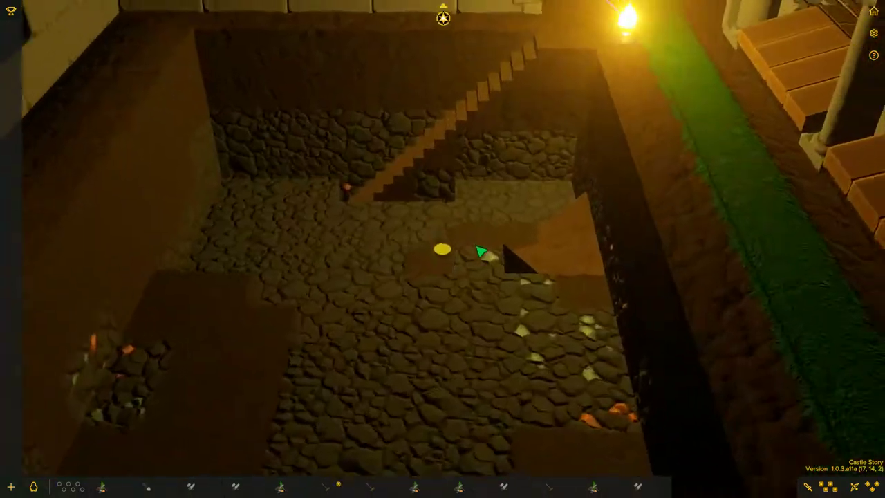
pyautogui.scroll(-3)
pyautogui.scroll(-3)
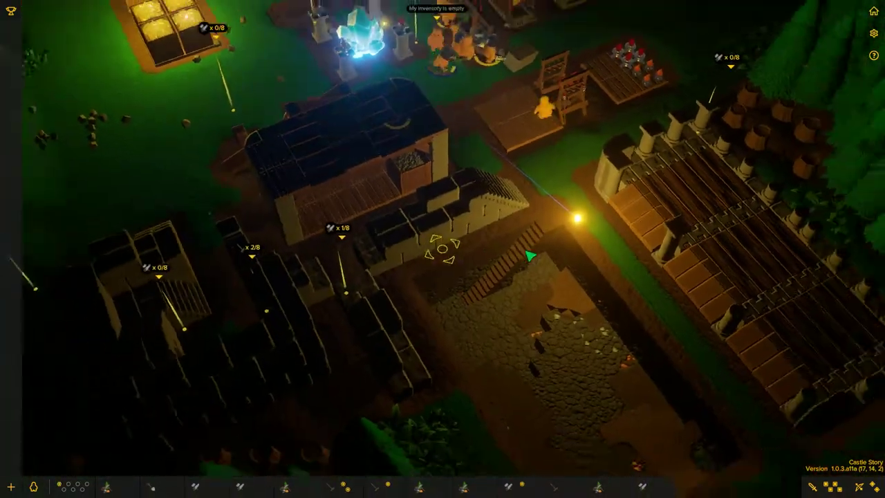
pyautogui.scroll(-3)
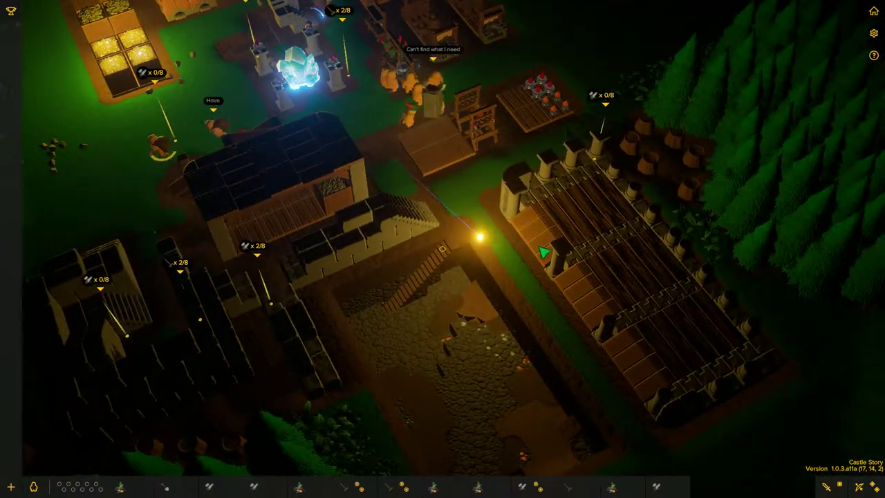
# Enter construction mode on the pillared building and pick the stone stair block.
pyautogui.click(607, 102)
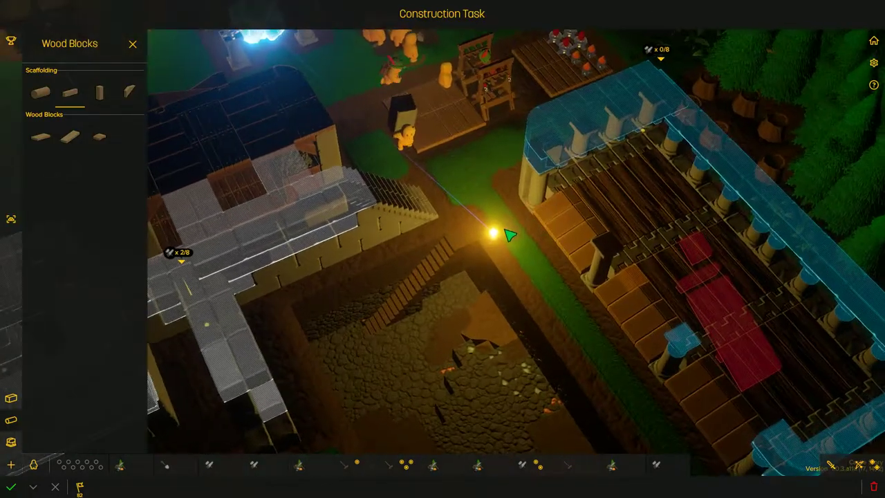
pyautogui.scroll(3)
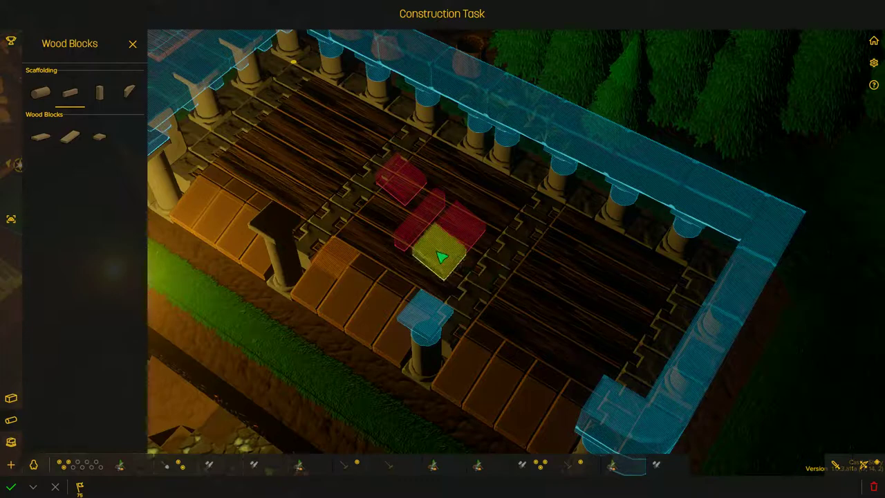
pyautogui.rightClick(407, 192)
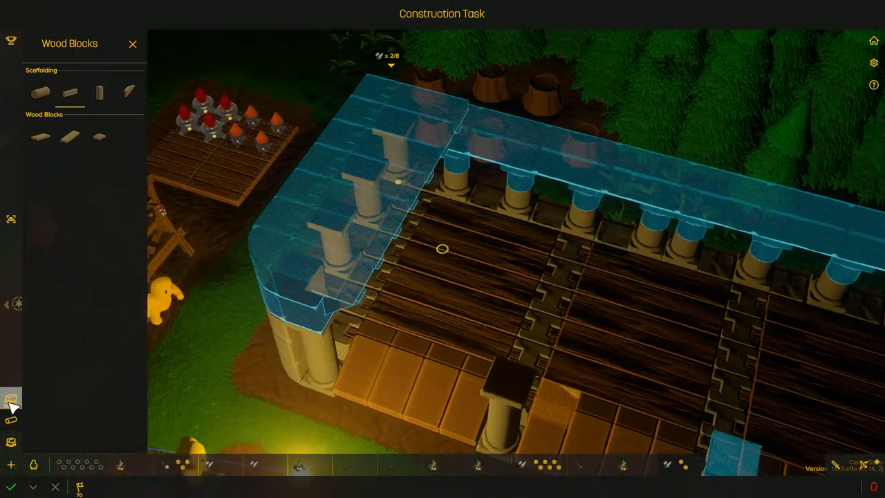
pyautogui.click(11, 398)
pyautogui.click(98, 92)
pyautogui.scroll(3)
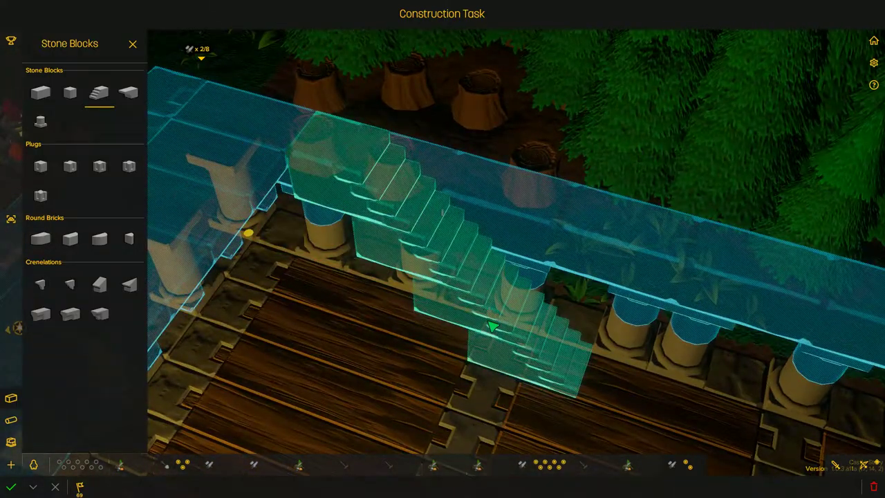
# Queue a run of stone stairs up the building's back wall toward roof level.
pyautogui.rightClick(467, 354)
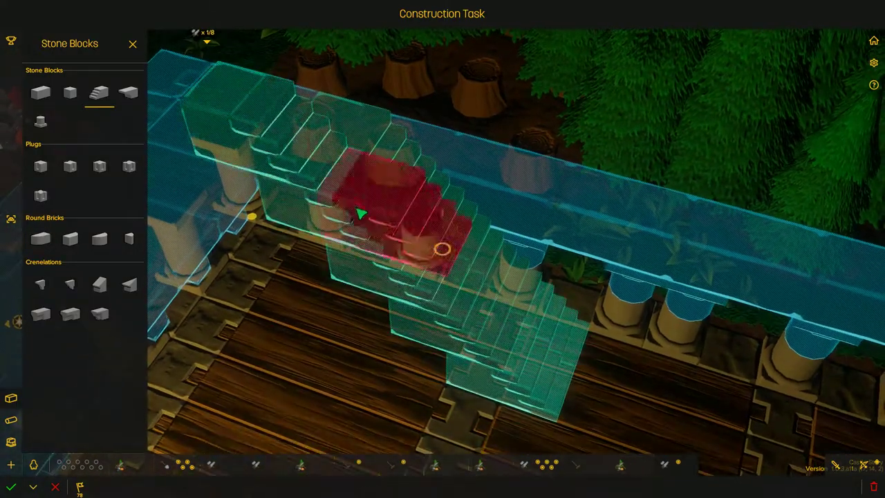
pyautogui.click(366, 207)
pyautogui.rightClick(443, 249)
pyautogui.moveTo(443, 248); pyautogui.dragTo(450, 221)
pyautogui.click(40, 92)
pyautogui.moveTo(396, 207); pyautogui.dragTo(442, 249)
pyautogui.scroll(3)
pyautogui.scroll(-3)
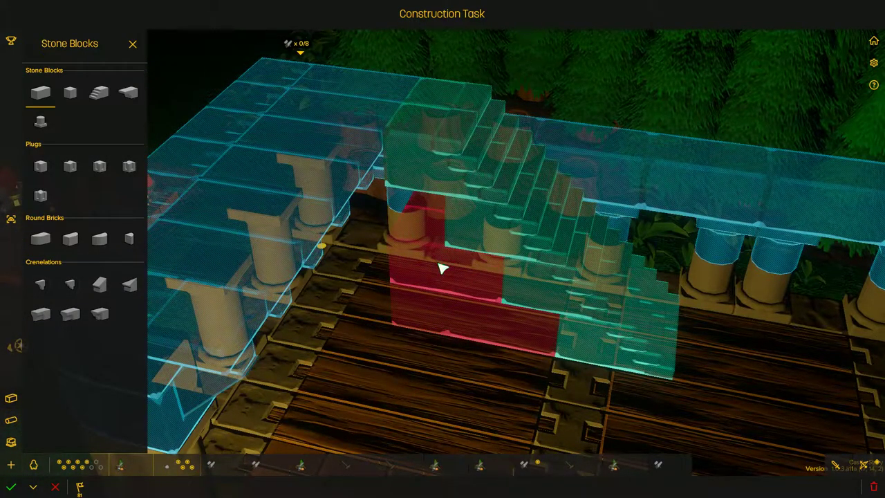
# Choose the upright scaffolding block from the block palettes.
pyautogui.moveTo(431, 222); pyautogui.dragTo(526, 285)
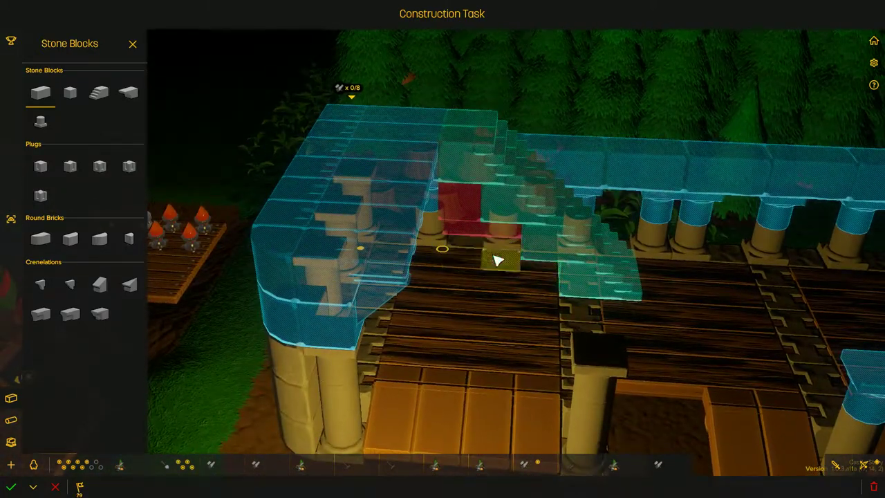
pyautogui.moveTo(467, 230); pyautogui.dragTo(305, 263)
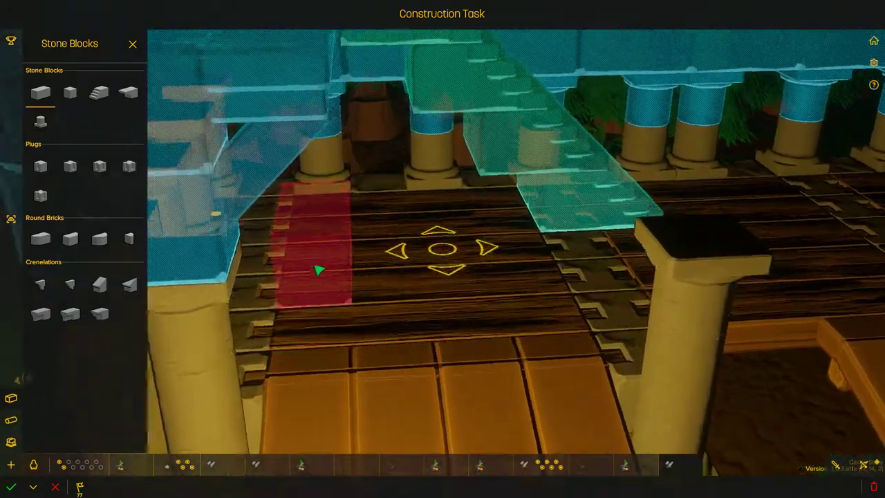
pyautogui.click(11, 442)
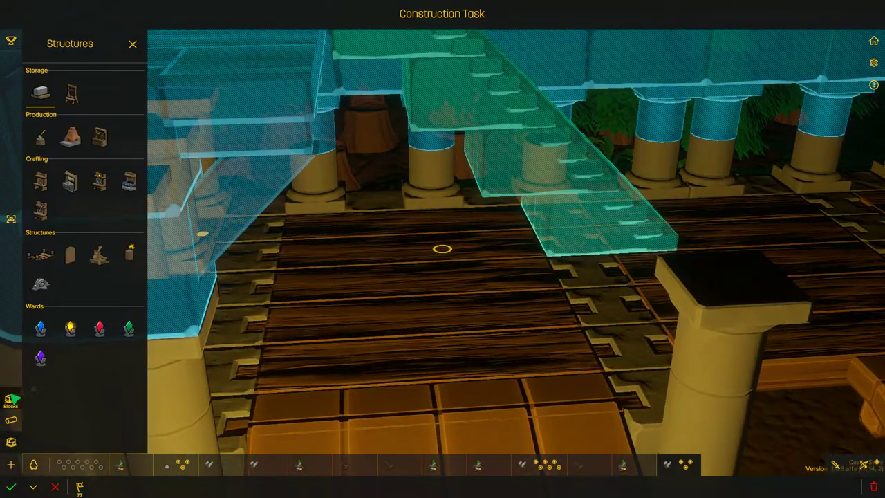
pyautogui.click(11, 420)
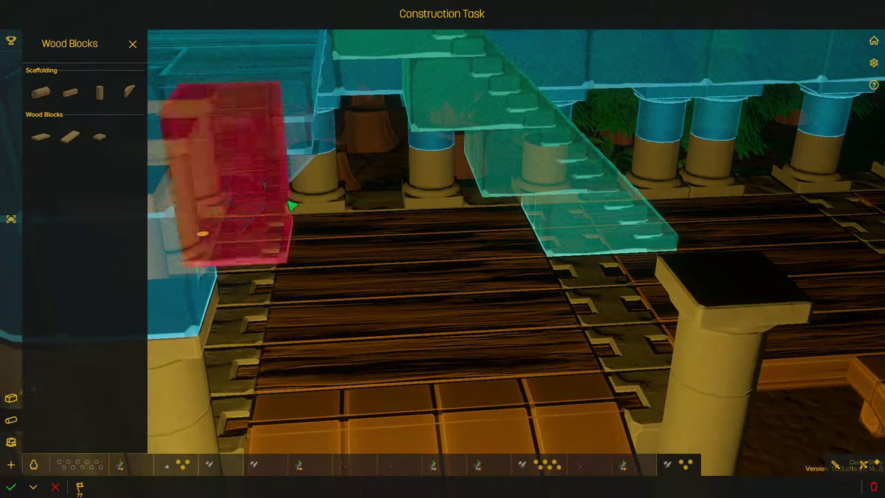
pyautogui.click(99, 92)
# Queue the scaffolding block in the building's front gap and exit construction mode.
pyautogui.moveTo(304, 228); pyautogui.dragTo(422, 364)
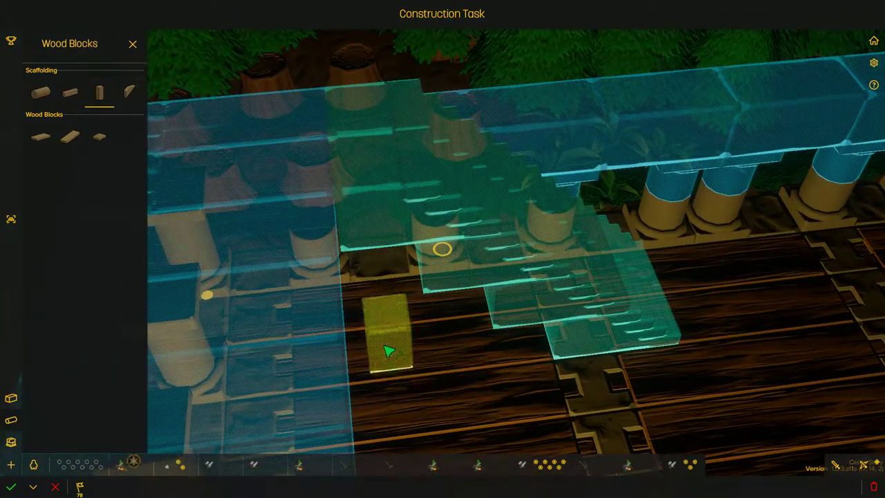
pyautogui.scroll(-3)
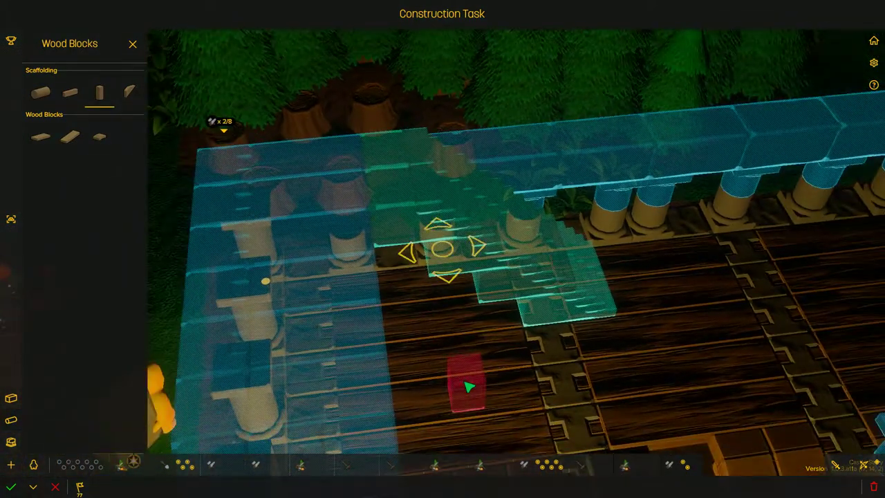
pyautogui.moveTo(467, 388); pyautogui.dragTo(442, 249)
pyautogui.scroll(3)
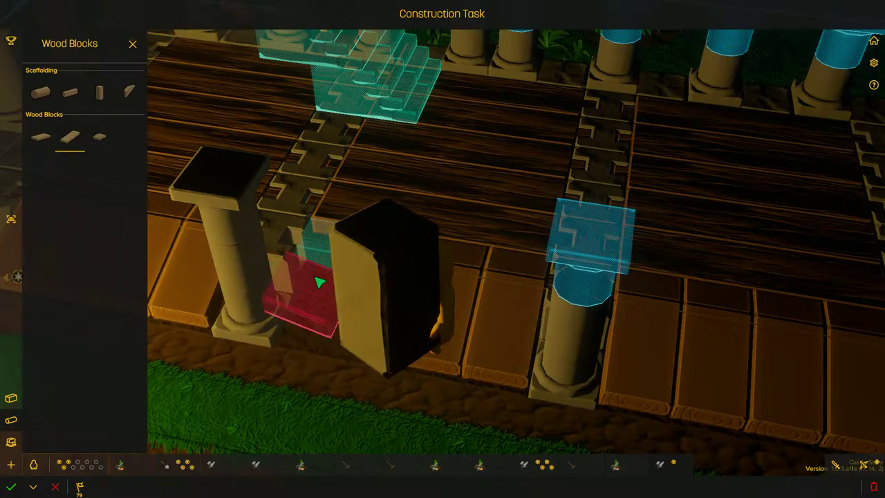
pyautogui.scroll(-3)
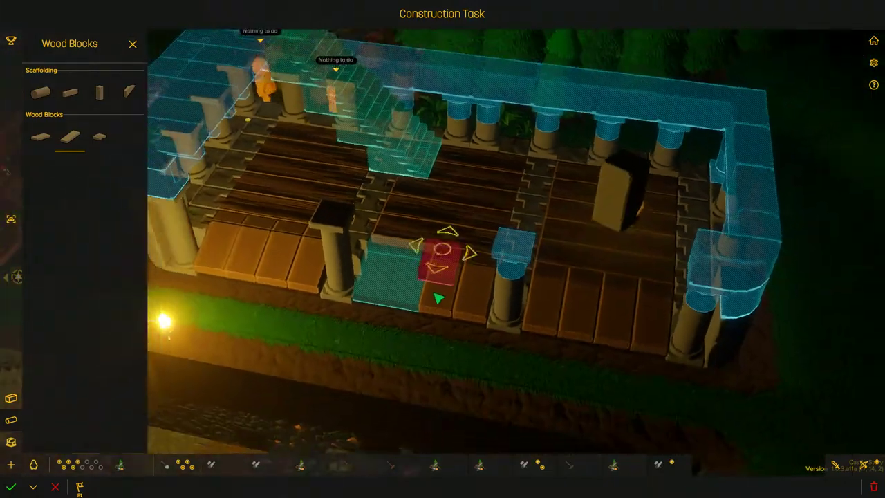
pyautogui.moveTo(433, 261); pyautogui.dragTo(255, 358)
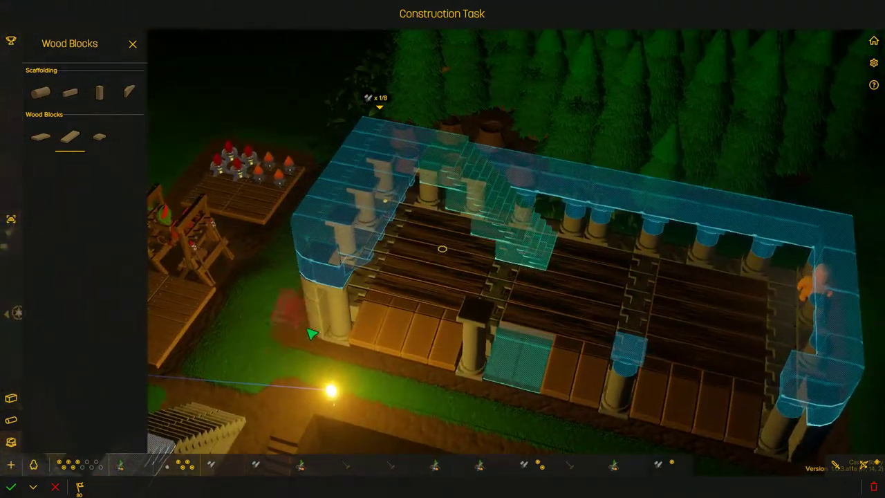
pyautogui.scroll(3)
pyautogui.moveTo(369, 345); pyautogui.dragTo(487, 123)
pyautogui.scroll(-3)
pyautogui.moveTo(442, 207); pyautogui.dragTo(415, 248)
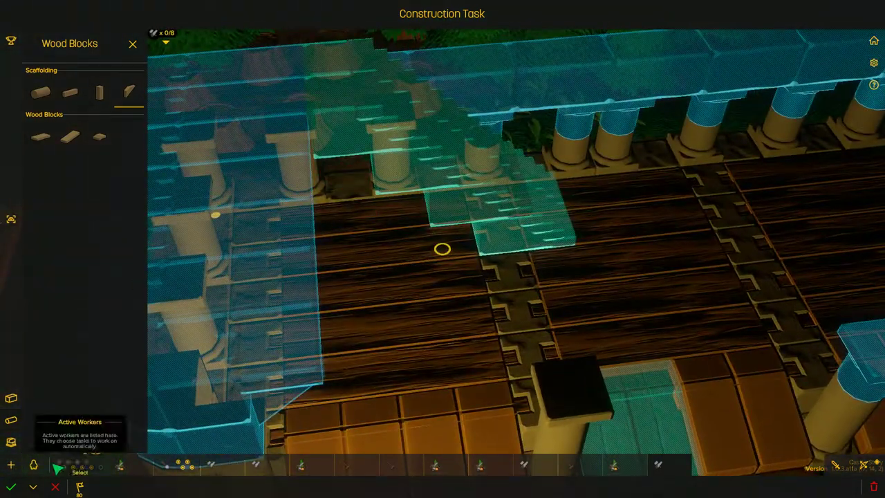
pyautogui.click(12, 488)
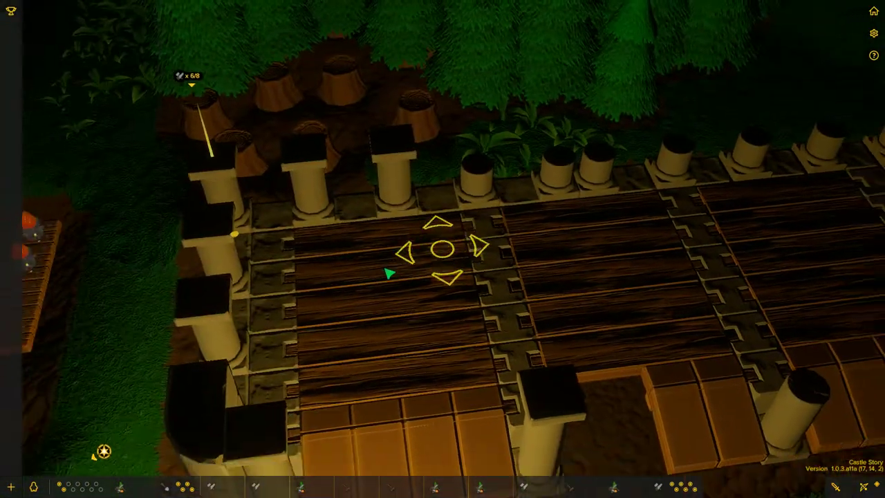
# Pan over to the crystal and workshops and dismiss a unit's action wheel.
pyautogui.moveTo(442, 248); pyautogui.dragTo(282, 260)
pyautogui.scroll(-3)
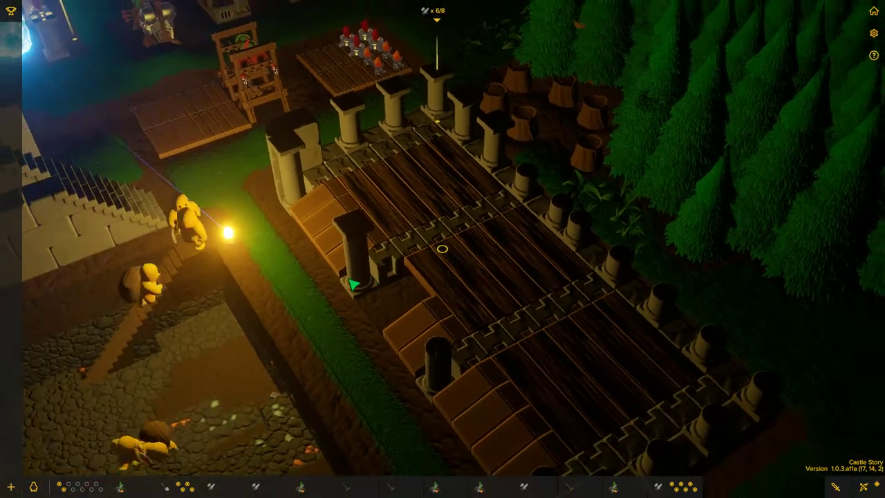
pyautogui.moveTo(366, 291); pyautogui.dragTo(432, 250)
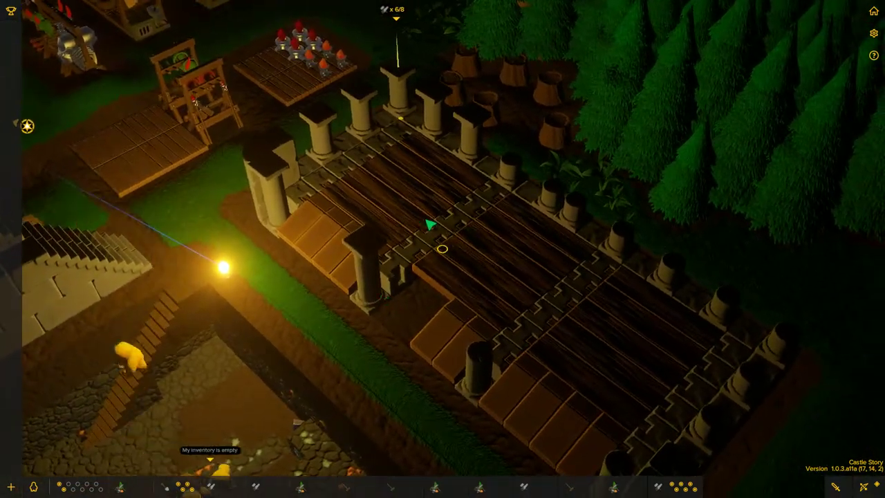
pyautogui.moveTo(484, 302); pyautogui.dragTo(280, 341)
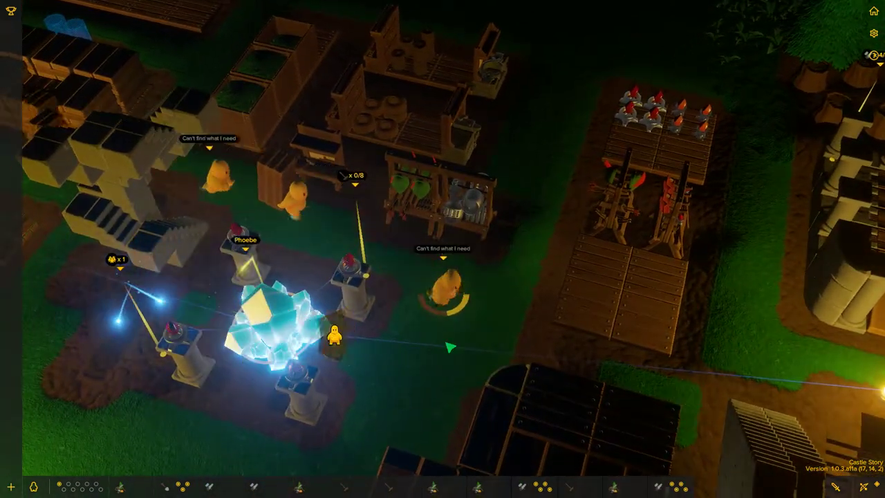
pyautogui.moveTo(453, 347); pyautogui.dragTo(490, 129)
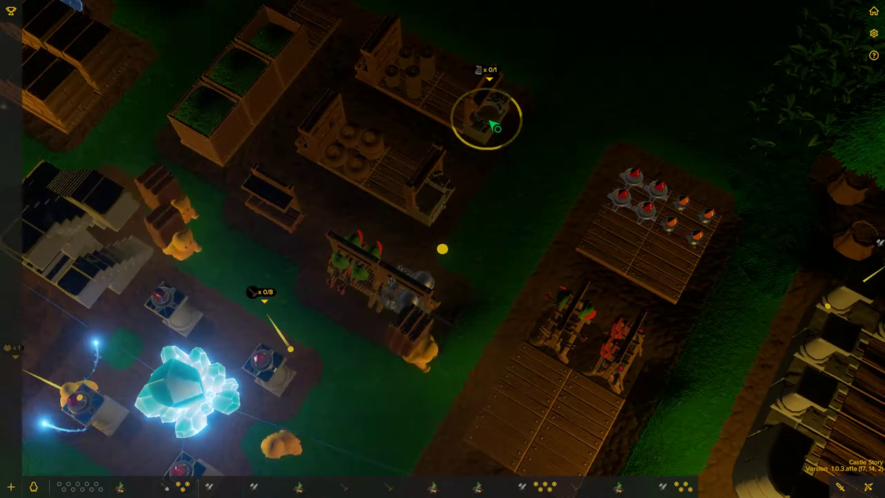
pyautogui.scroll(-3)
pyautogui.scroll(3)
pyautogui.scroll(3)
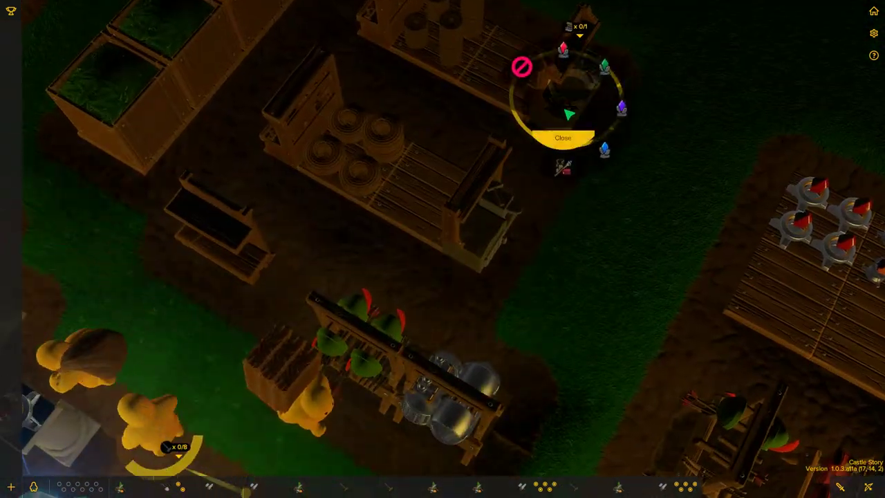
pyautogui.click(566, 114)
pyautogui.scroll(-3)
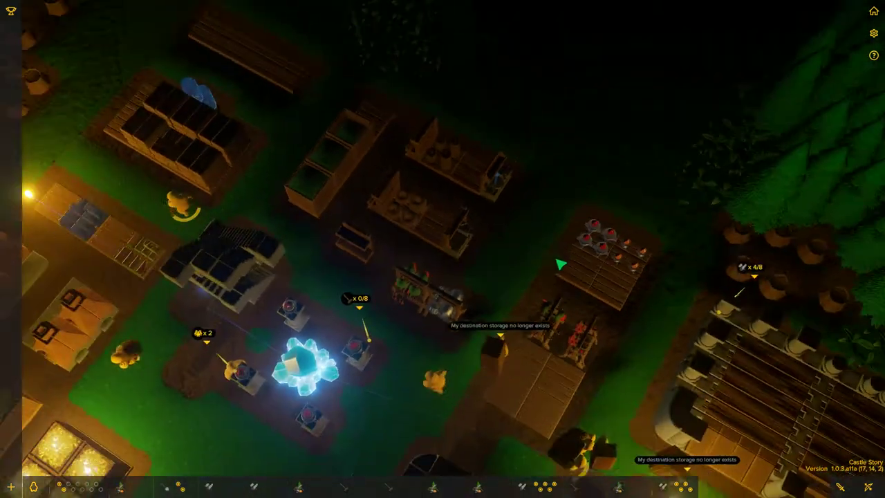
pyautogui.scroll(-3)
# Select the workshop worker and enter construction mode (B) facing the castle wall.
pyautogui.click(564, 262)
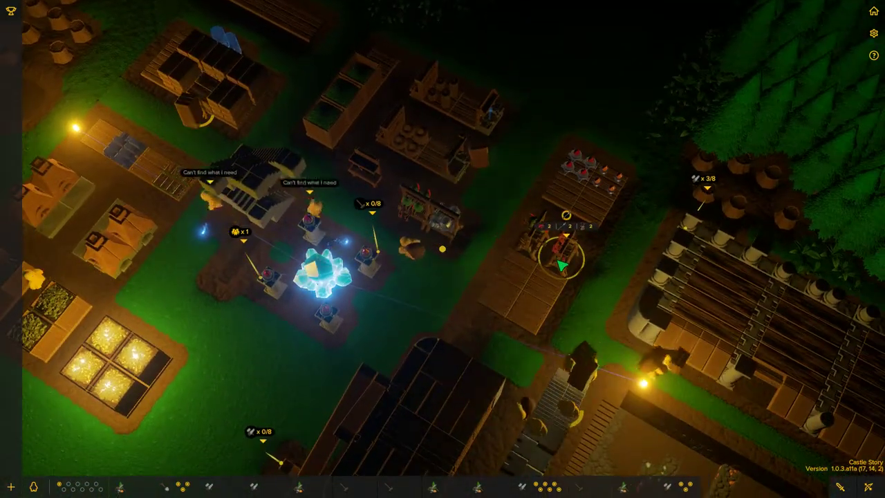
pyautogui.scroll(3)
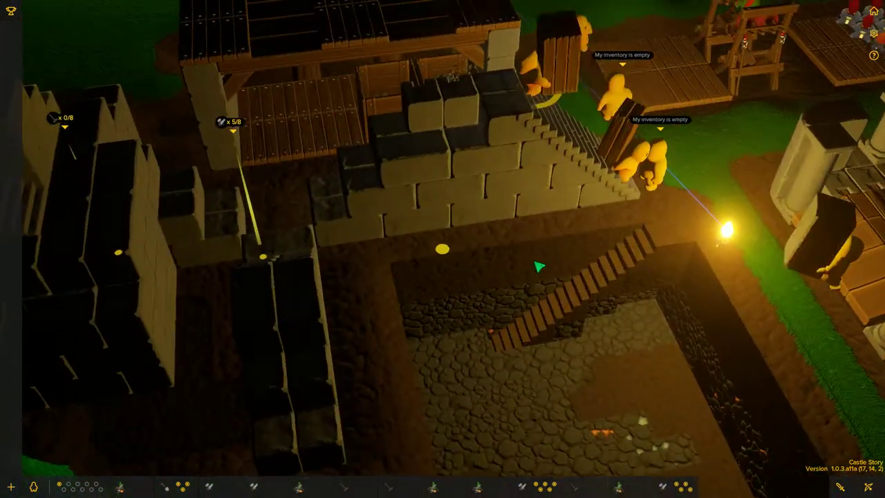
pyautogui.scroll(-3)
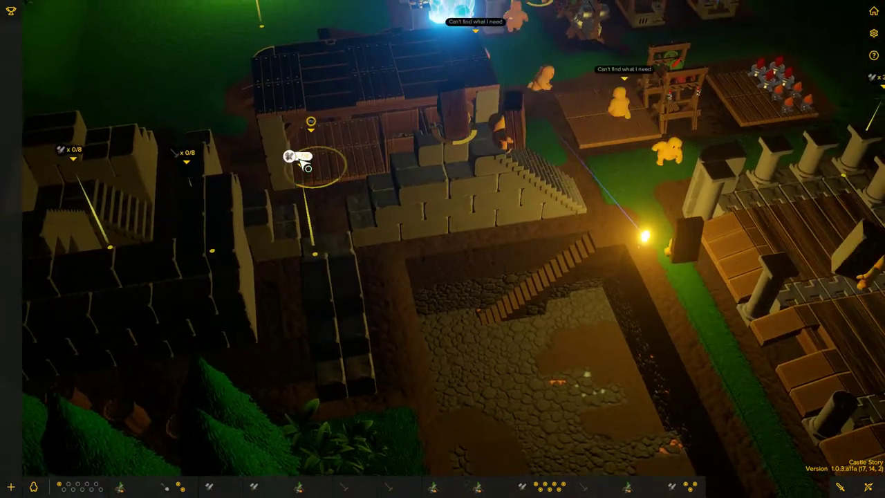
pyautogui.press('b')
pyautogui.moveTo(443, 249); pyautogui.dragTo(465, 301)
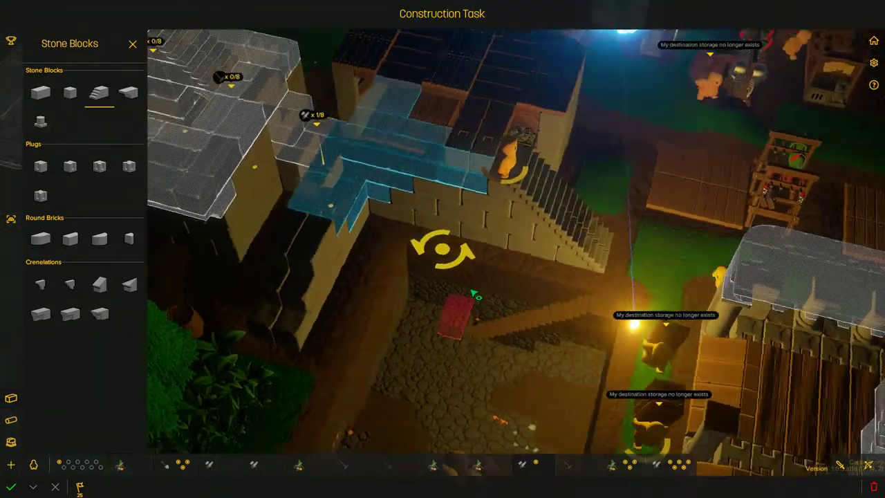
# Exit construction mode and pan down across the pit and village.
pyautogui.press('Escape')
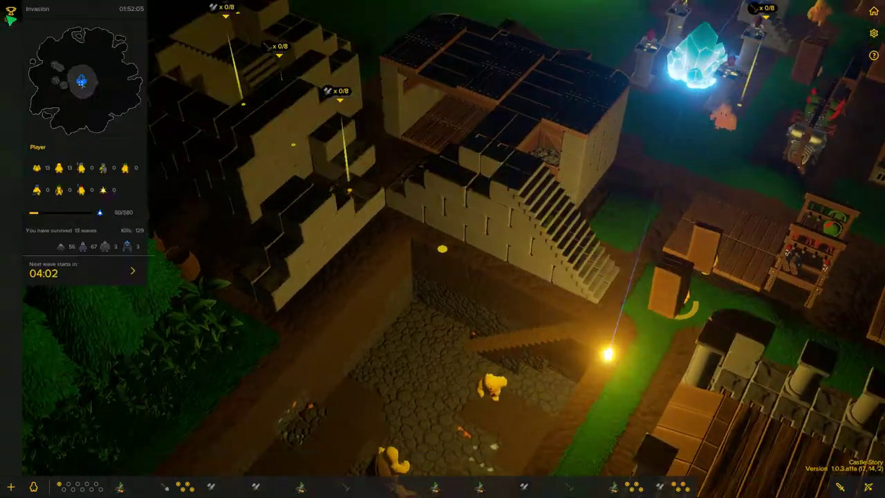
pyautogui.moveTo(442, 249); pyautogui.dragTo(468, 304)
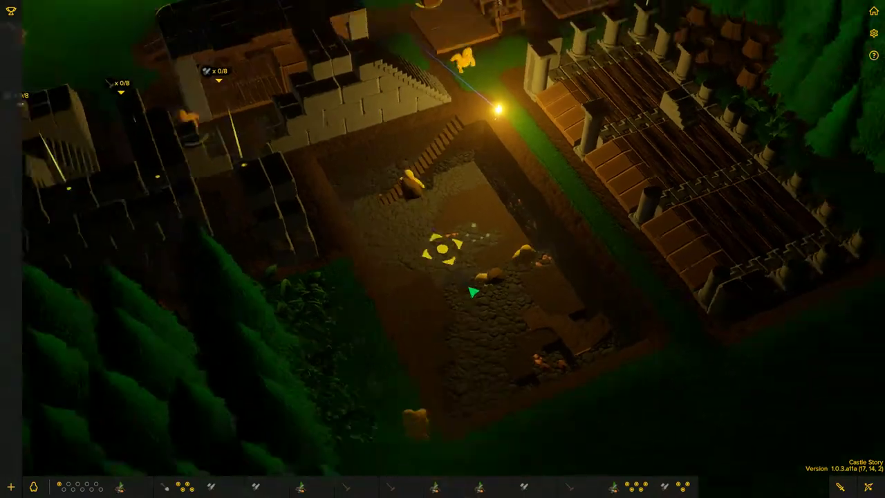
pyautogui.scroll(-3)
pyautogui.scroll(-3)
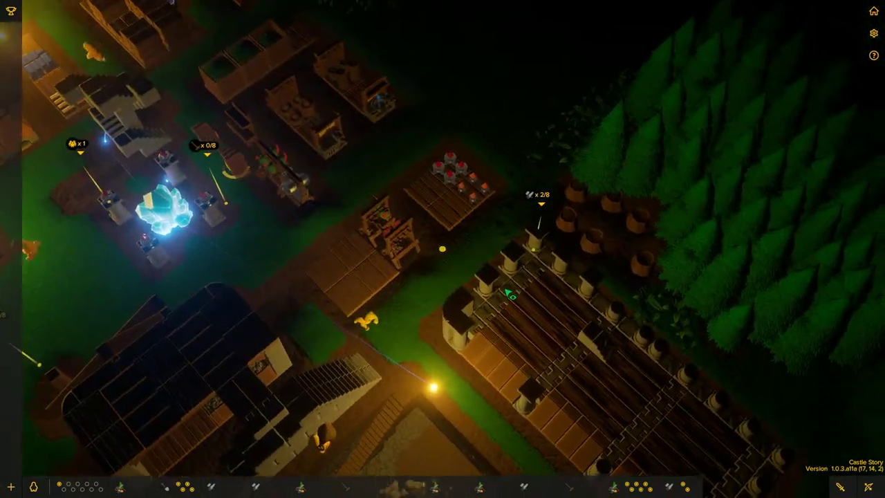
pyautogui.moveTo(499, 294); pyautogui.dragTo(498, 280)
pyautogui.scroll(3)
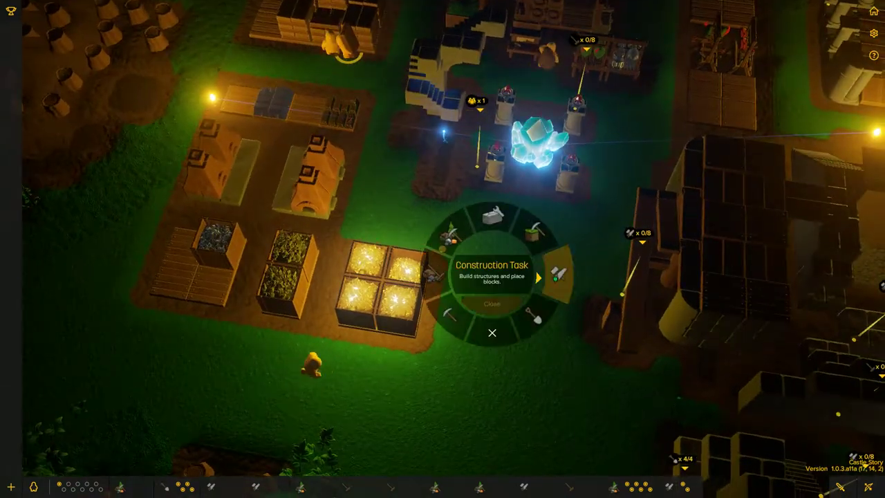
# Start a new construction task with a stair stone block beside the gold chests.
pyautogui.click(556, 275)
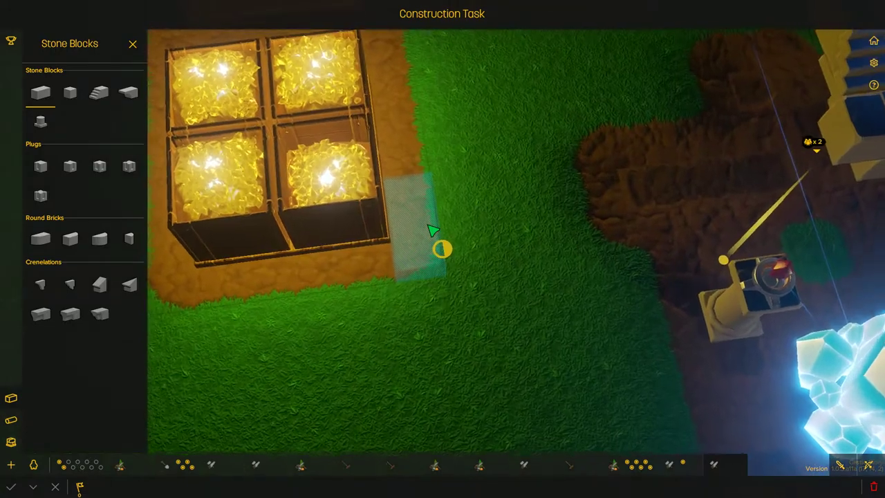
pyautogui.click(99, 94)
pyautogui.scroll(-3)
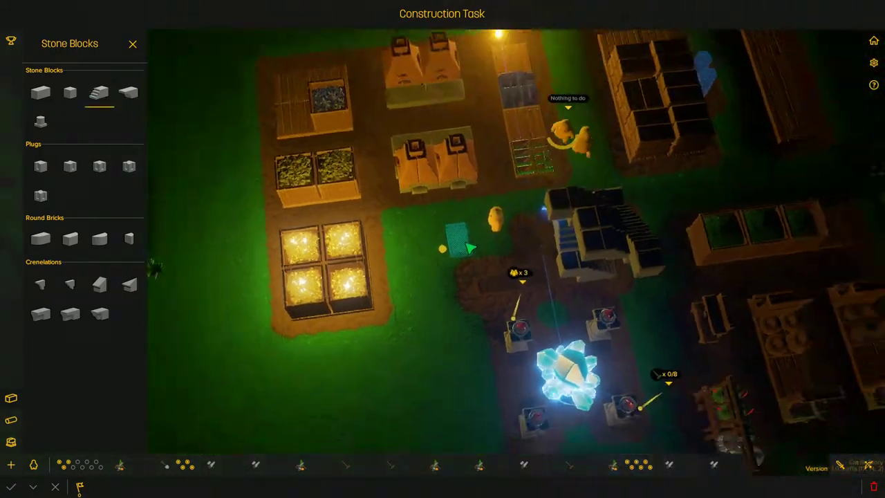
pyautogui.scroll(3)
pyautogui.scroll(3)
pyautogui.scroll(-3)
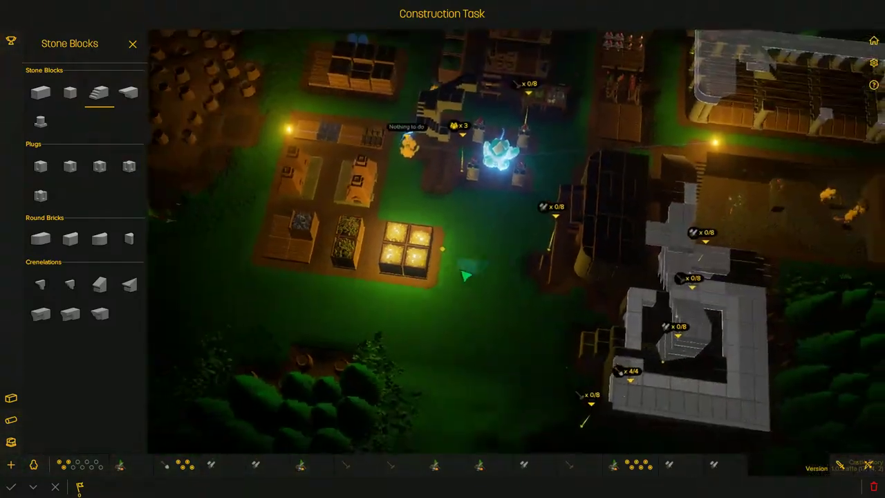
pyautogui.scroll(3)
pyautogui.scroll(-3)
pyautogui.scroll(-3)
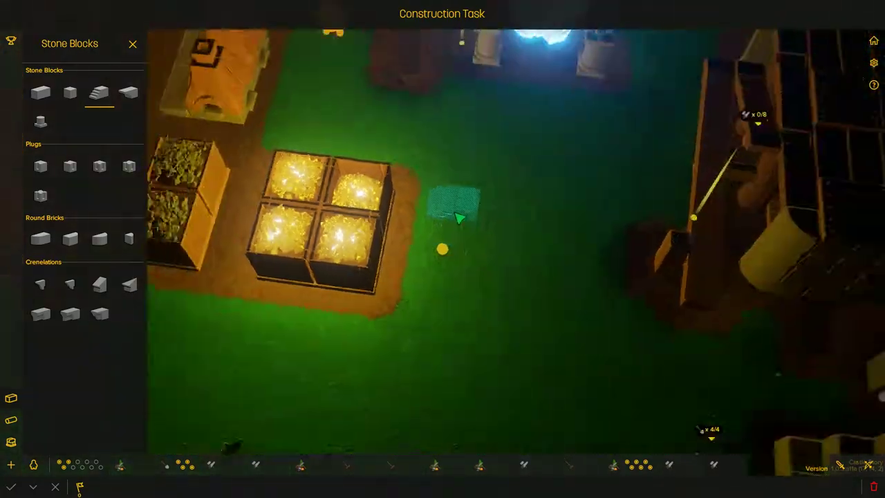
pyautogui.scroll(-3)
pyautogui.scroll(3)
pyautogui.scroll(3)
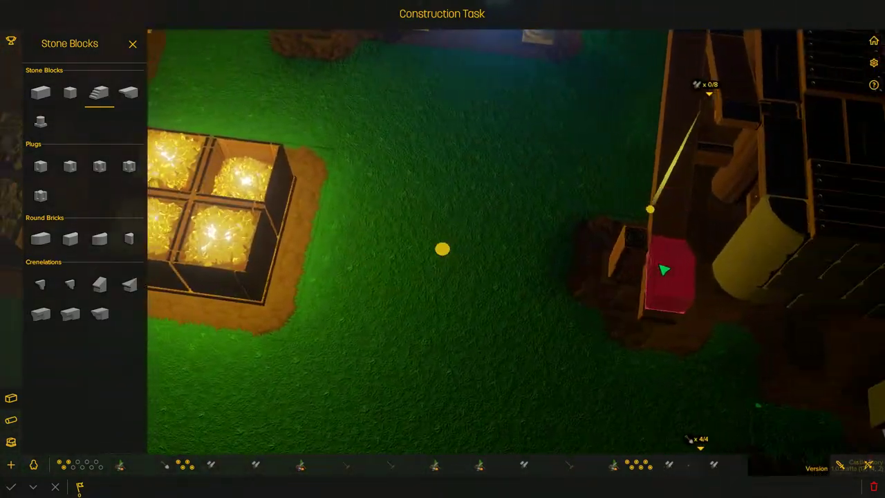
pyautogui.scroll(3)
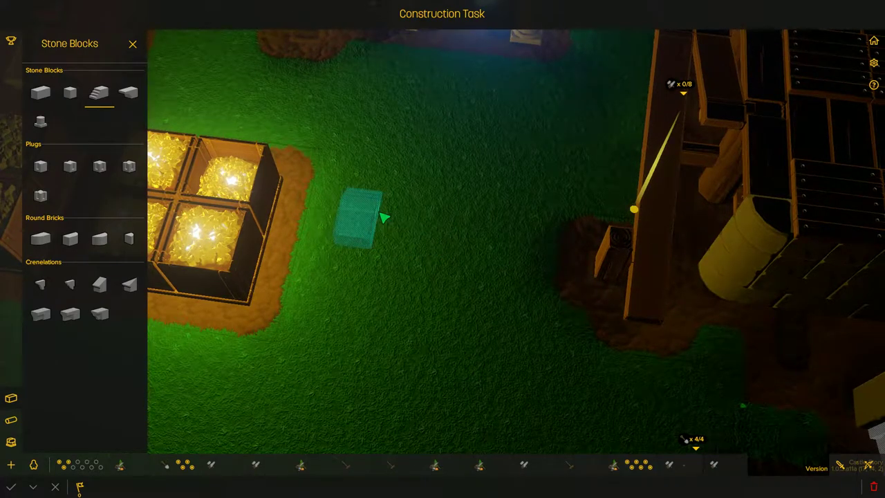
pyautogui.click(396, 221)
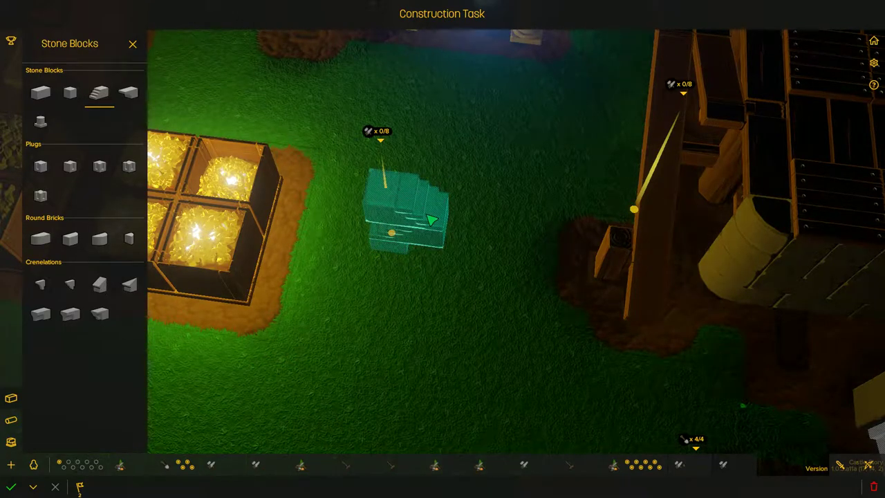
pyautogui.moveTo(356, 233); pyautogui.dragTo(499, 240)
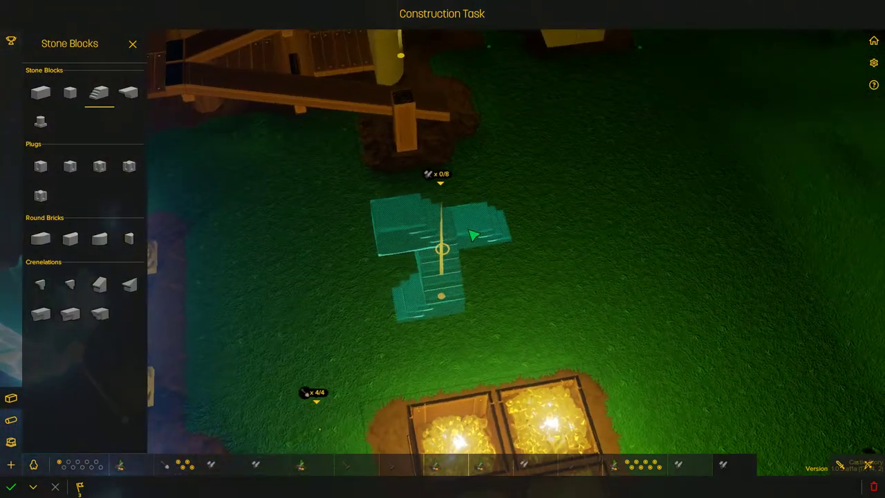
pyautogui.moveTo(410, 220); pyautogui.dragTo(442, 248)
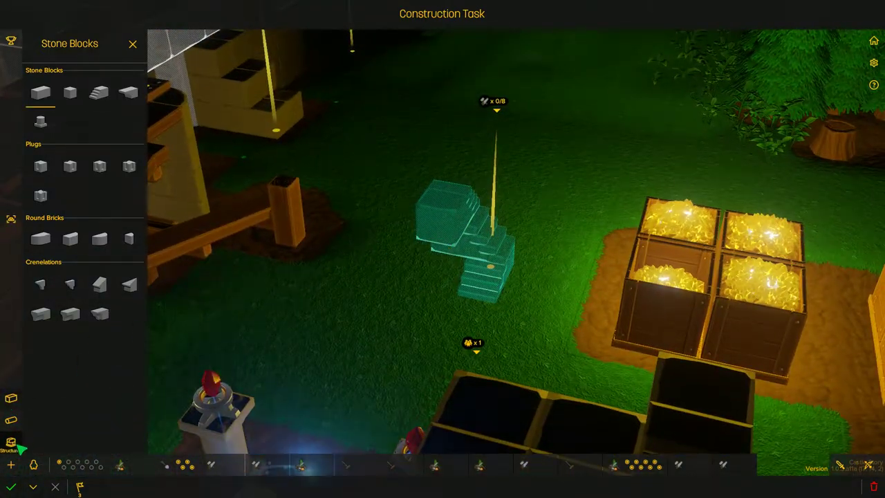
# Add a door from the Structures list into the stair blueprint.
pyautogui.click(11, 442)
pyautogui.click(70, 254)
pyautogui.click(385, 316)
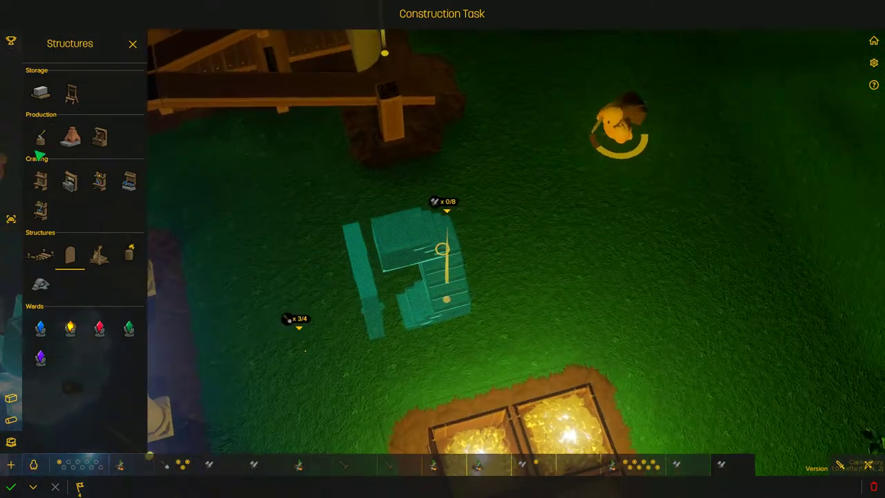
pyautogui.click(11, 397)
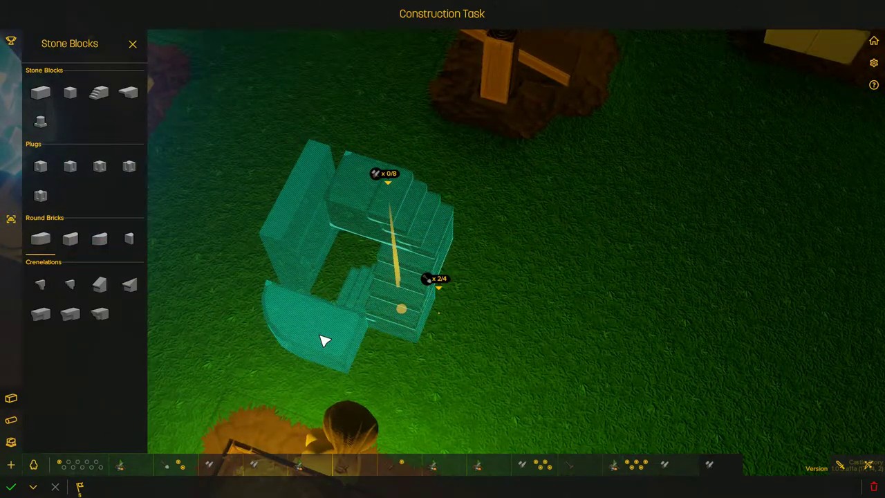
# Add a curved brick to the tower wall and switch between stair, plain and round brick shapes.
pyautogui.click(323, 340)
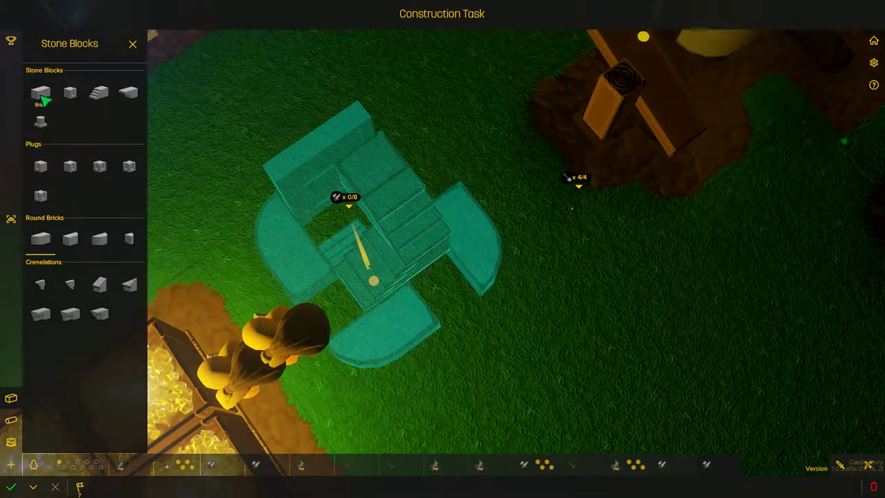
pyautogui.moveTo(462, 299); pyautogui.dragTo(270, 207)
pyautogui.click(98, 93)
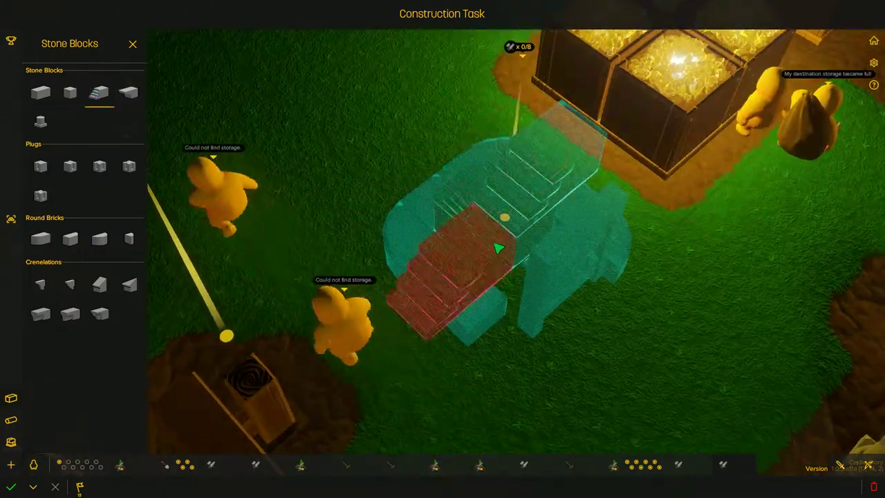
pyautogui.moveTo(541, 201); pyautogui.dragTo(195, 152)
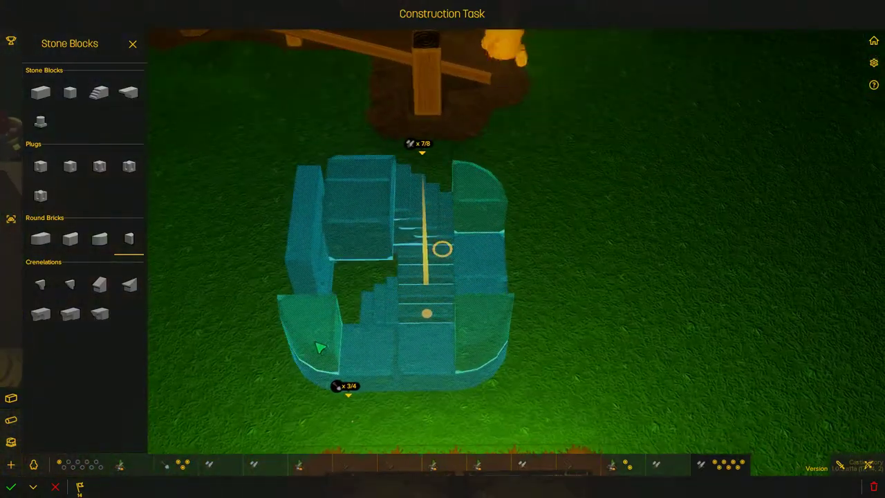
pyautogui.click(41, 93)
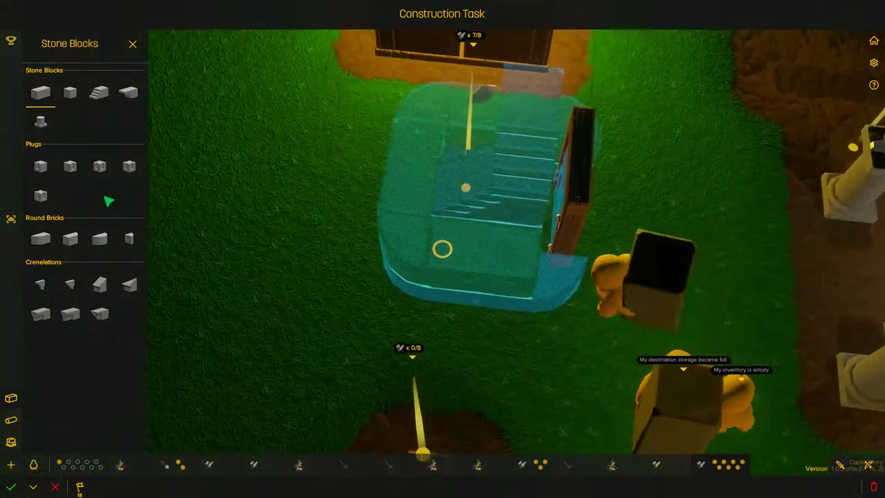
pyautogui.click(129, 239)
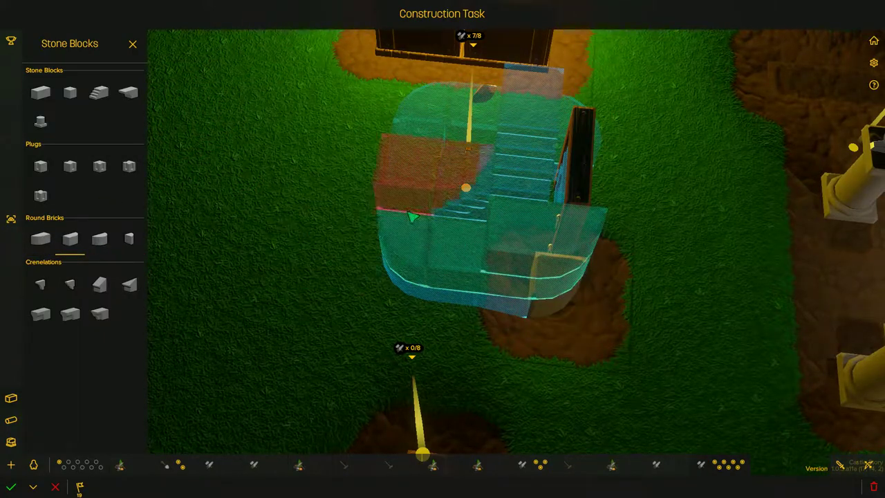
# Build up the tower with curved round bricks, checking it from above.
pyautogui.moveTo(364, 239); pyautogui.dragTo(442, 249)
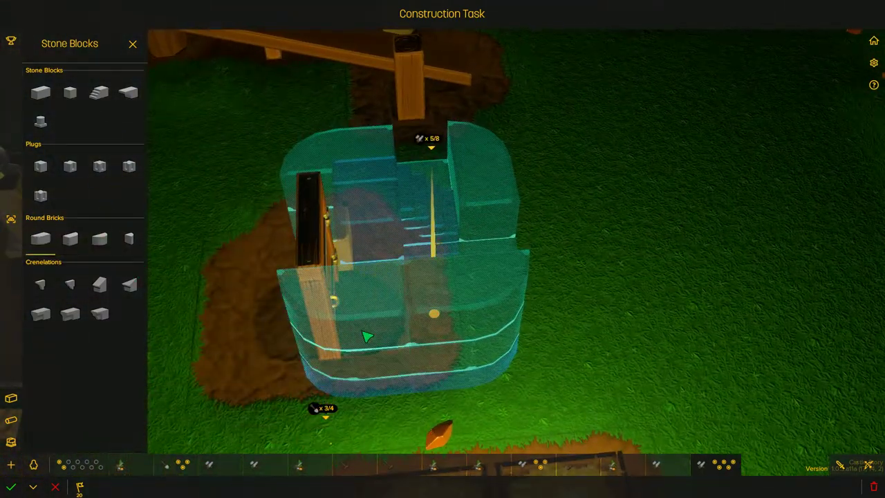
pyautogui.moveTo(367, 336); pyautogui.dragTo(378, 309)
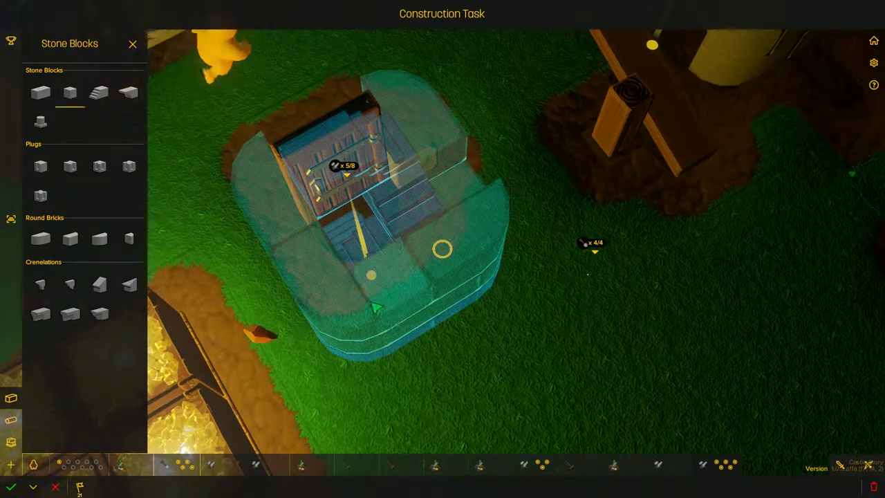
pyautogui.moveTo(510, 228); pyautogui.dragTo(276, 207)
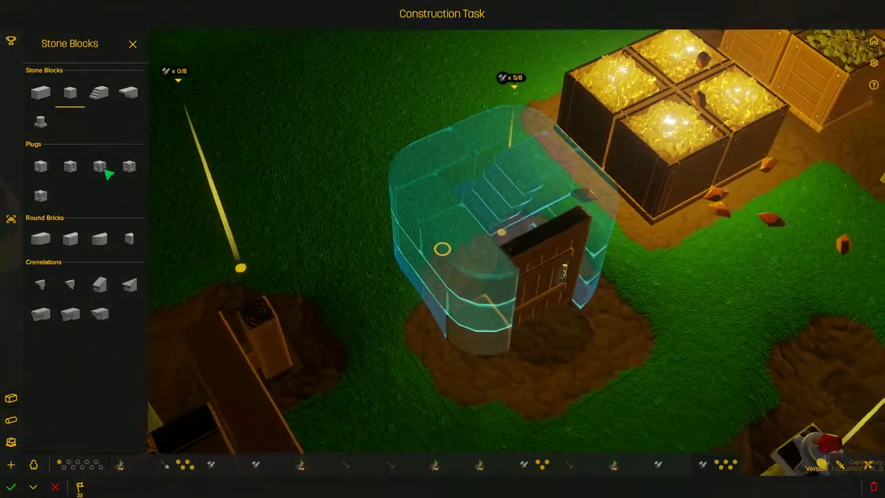
pyautogui.moveTo(510, 228); pyautogui.dragTo(442, 208)
pyautogui.click(101, 242)
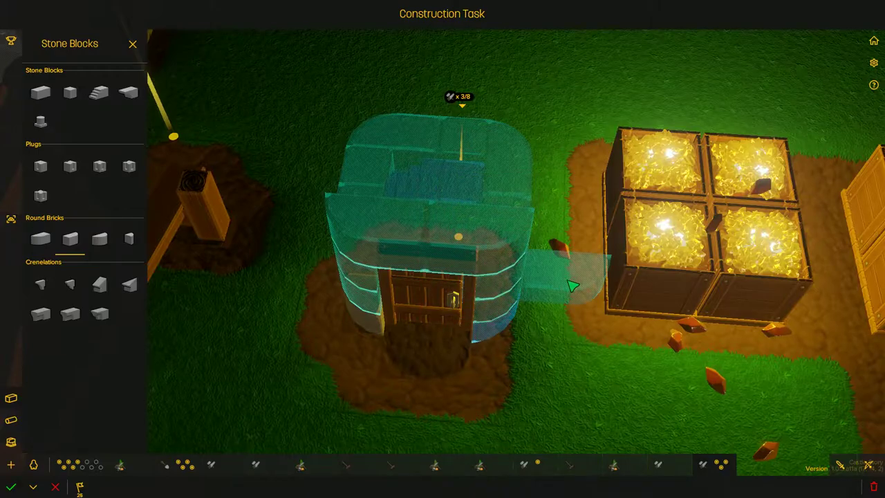
pyautogui.moveTo(572, 285); pyautogui.dragTo(442, 248)
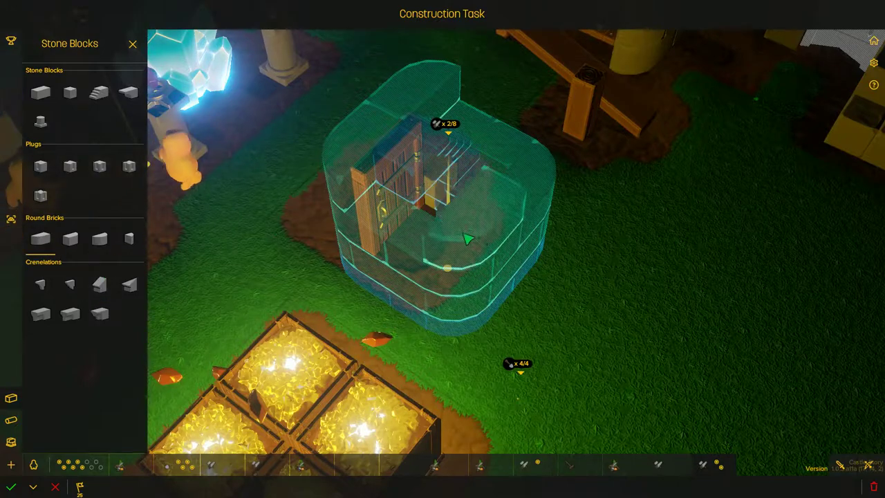
pyautogui.moveTo(472, 241); pyautogui.dragTo(525, 304)
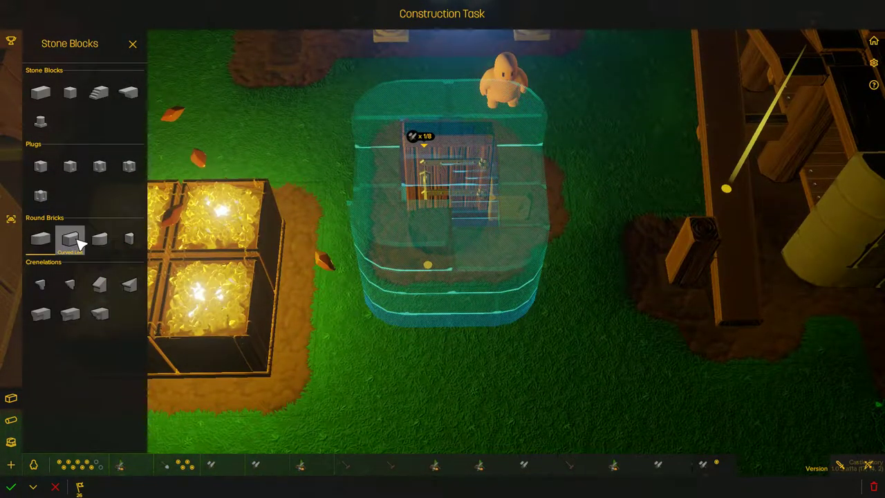
# Reopen the tower's construction task, add a side extension block, and close it.
pyautogui.press('Escape')
pyautogui.click(425, 148)
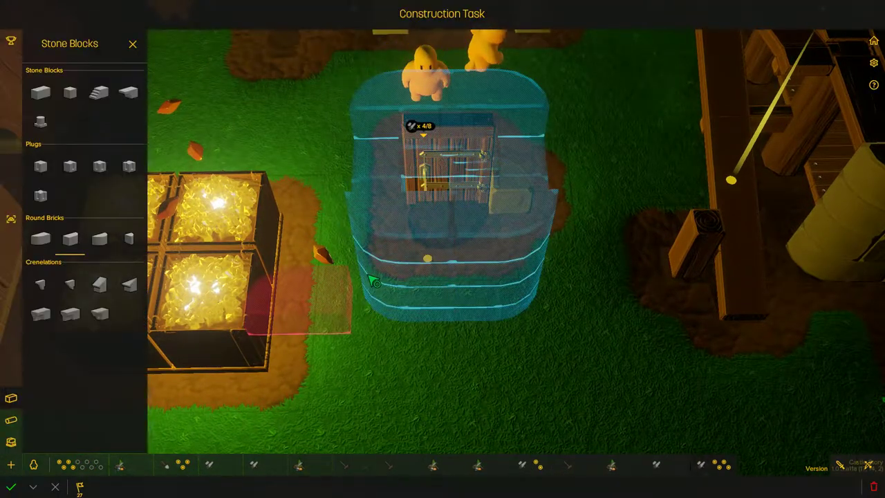
pyautogui.moveTo(442, 262); pyautogui.dragTo(477, 161)
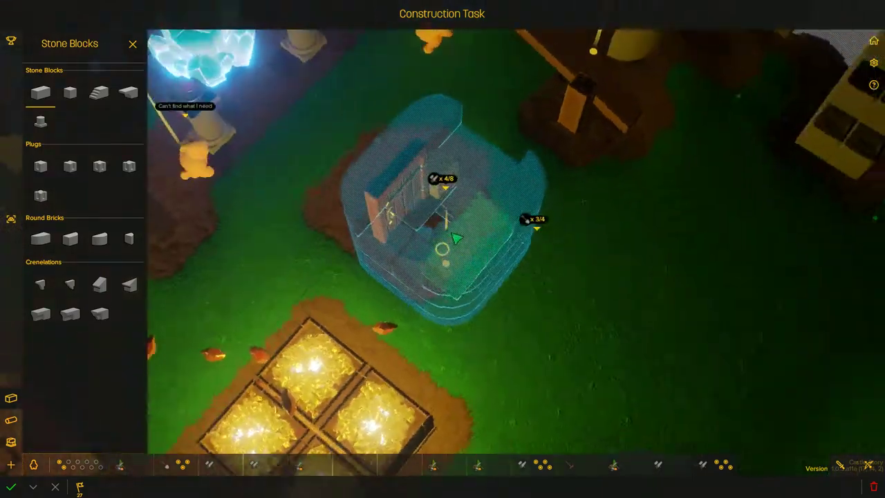
pyautogui.moveTo(568, 248); pyautogui.dragTo(422, 247)
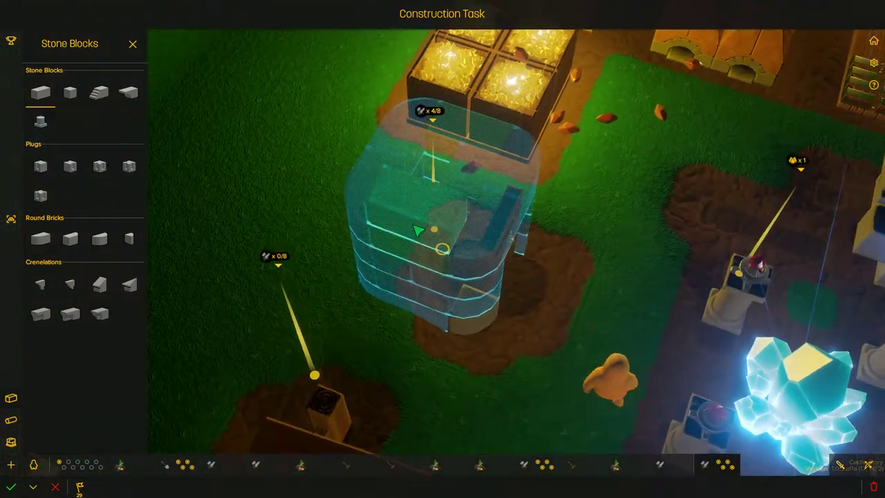
pyautogui.moveTo(421, 248); pyautogui.dragTo(505, 202)
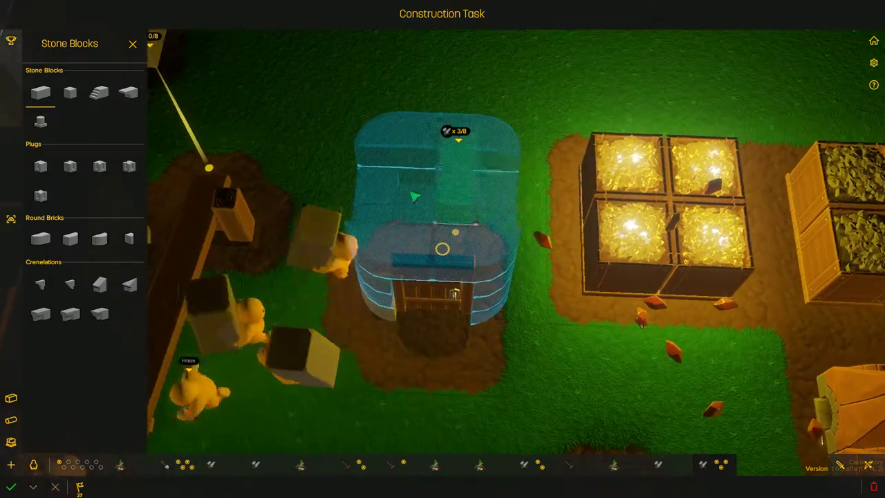
pyautogui.click(374, 167)
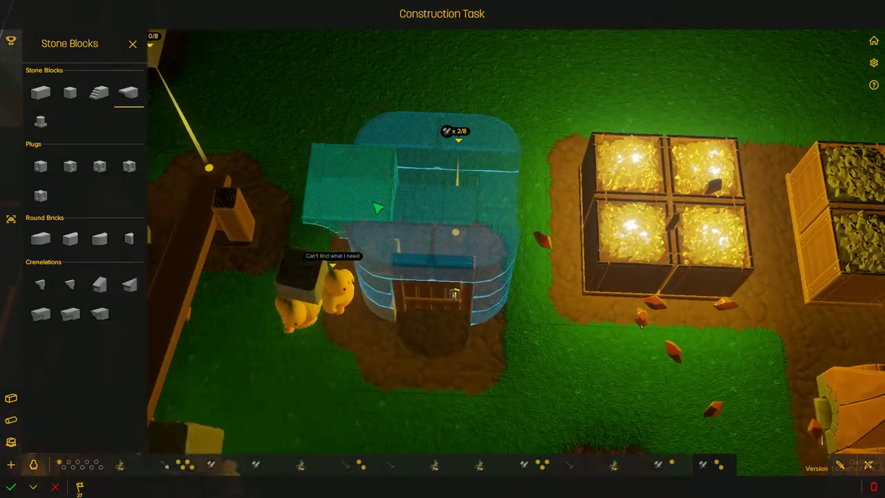
pyautogui.moveTo(508, 222); pyautogui.dragTo(192, 324)
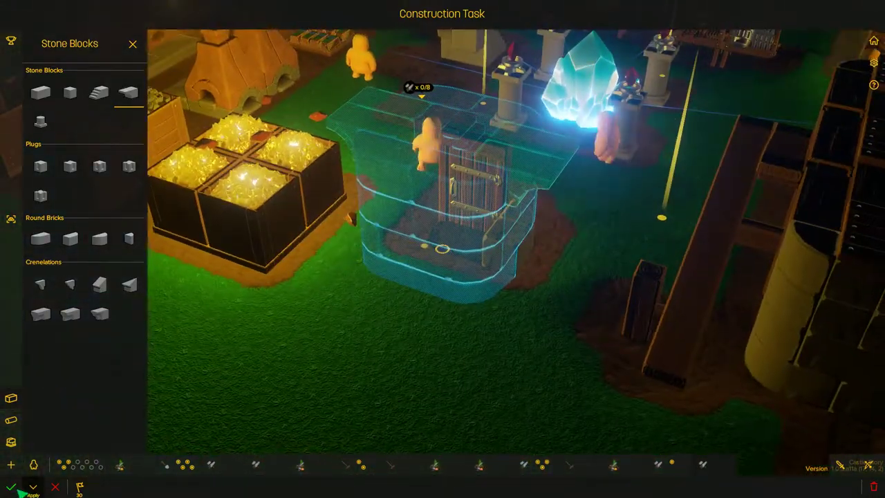
pyautogui.press('Escape')
pyautogui.scroll(-3)
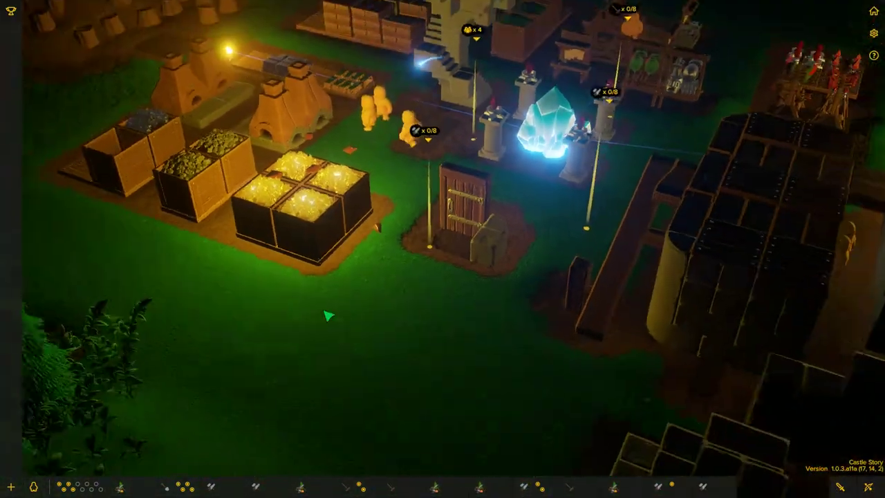
# Mark a widened cleanup area around the small tower.
pyautogui.moveTo(484, 207); pyautogui.dragTo(346, 311)
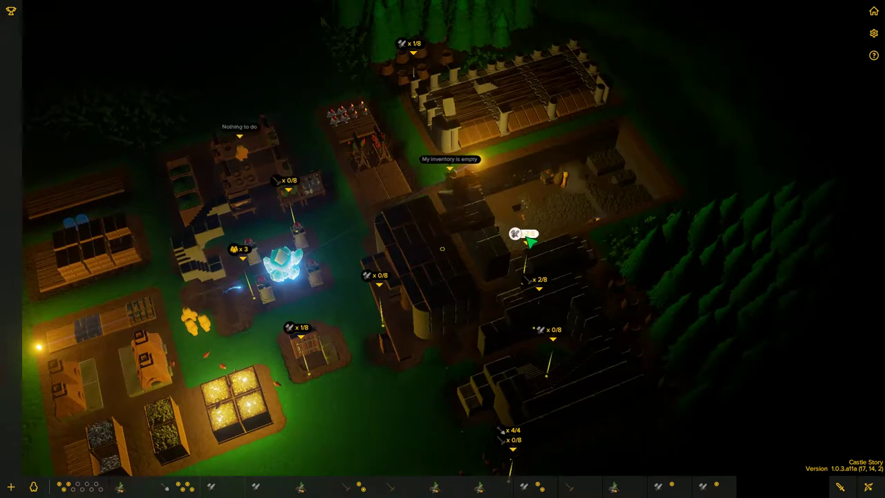
pyautogui.moveTo(575, 354); pyautogui.dragTo(579, 391)
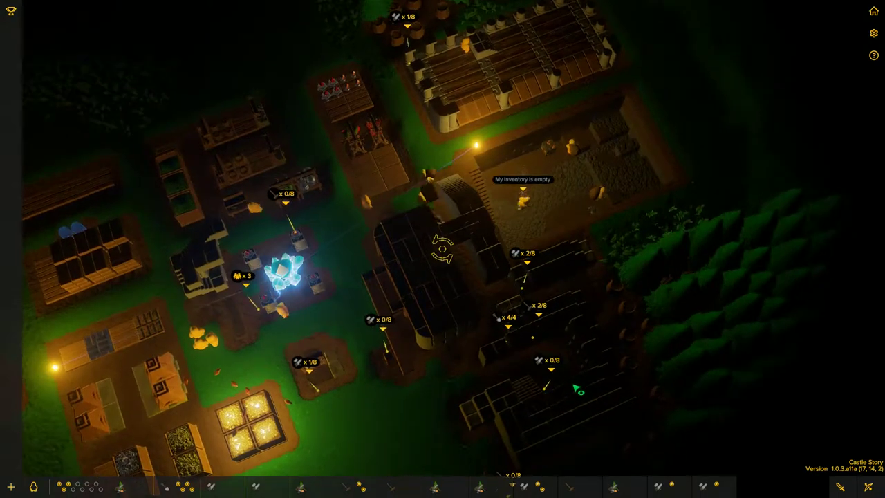
pyautogui.moveTo(596, 224); pyautogui.dragTo(275, 235)
pyautogui.scroll(3)
pyautogui.scroll(-3)
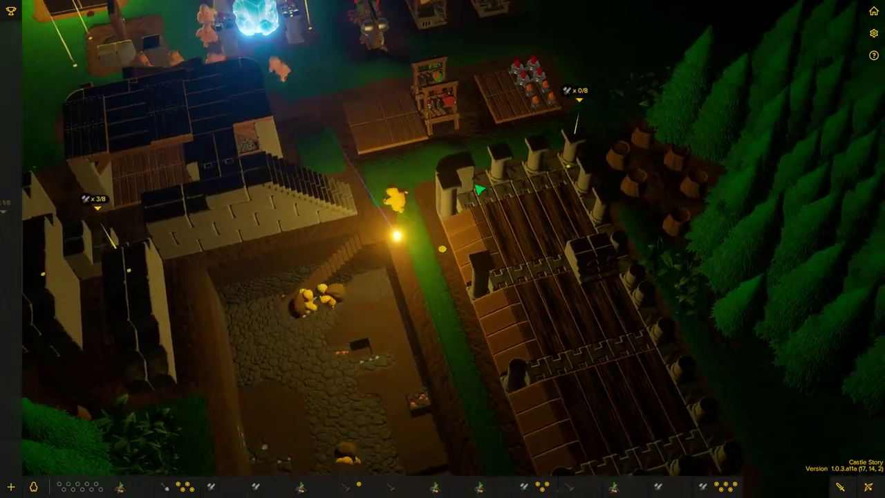
pyautogui.moveTo(441, 249); pyautogui.dragTo(345, 276)
pyautogui.scroll(3)
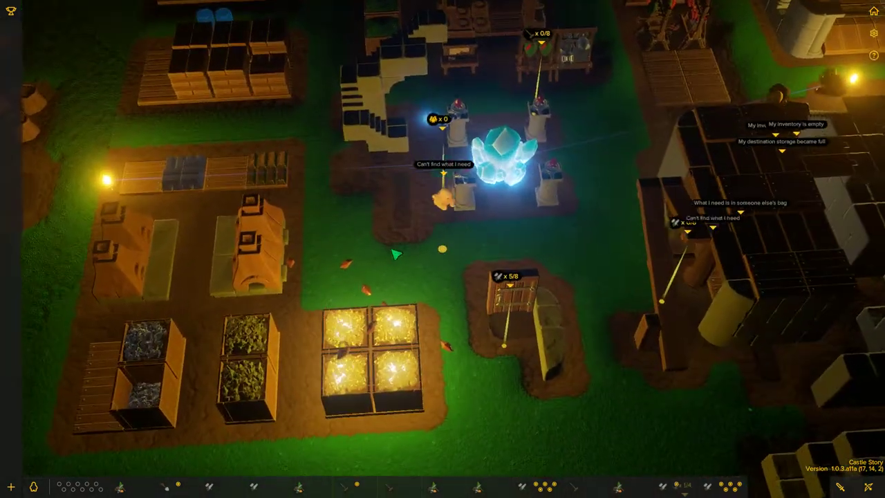
pyautogui.rightClick(392, 274)
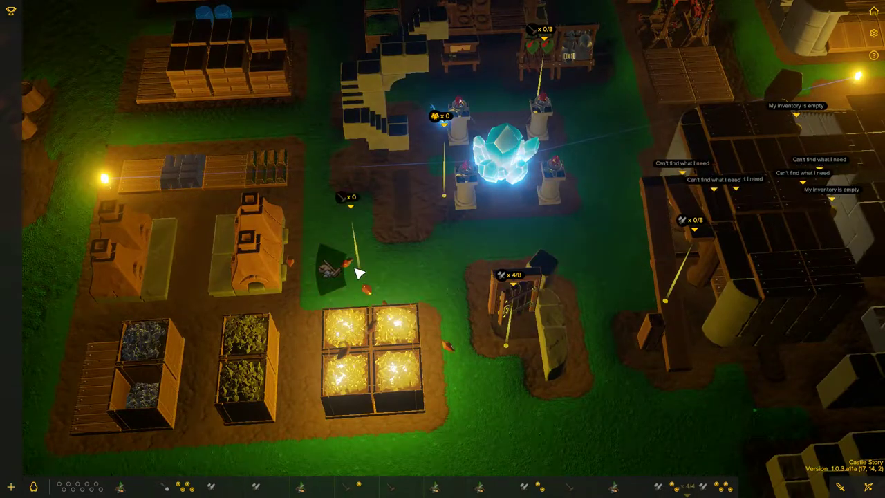
pyautogui.click(356, 271)
pyautogui.moveTo(456, 335); pyautogui.dragTo(762, 454)
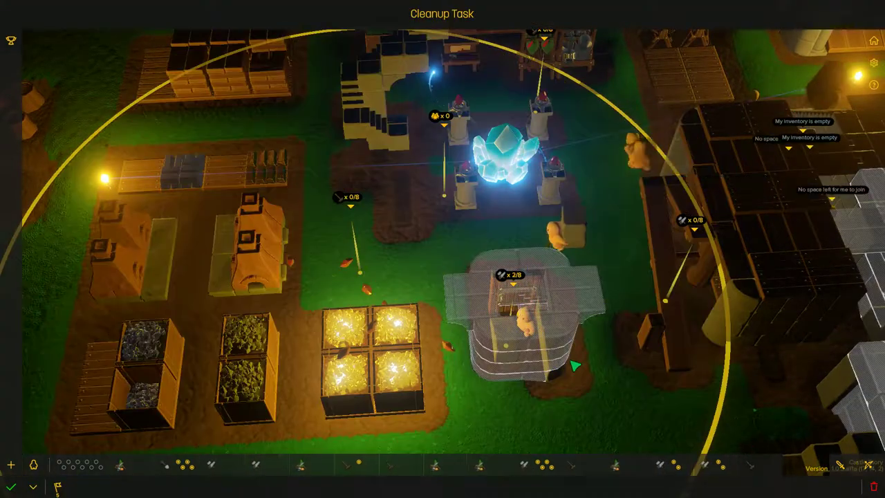
pyautogui.scroll(-3)
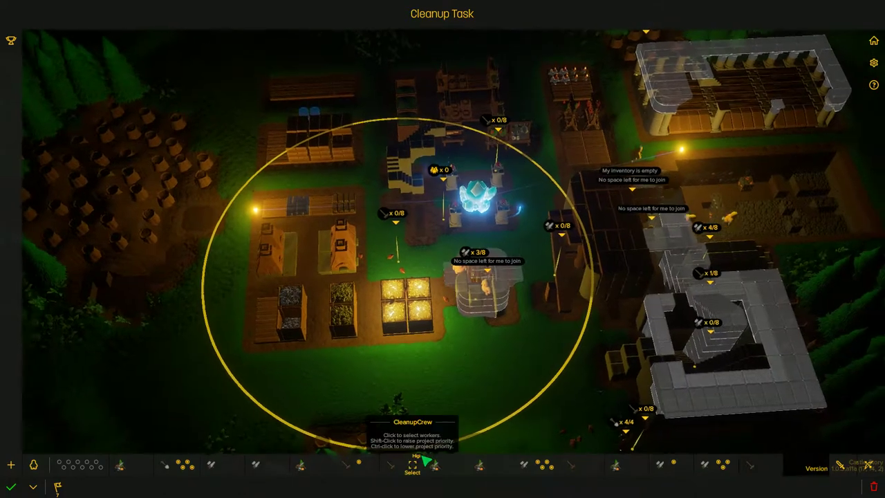
pyautogui.click(867, 465)
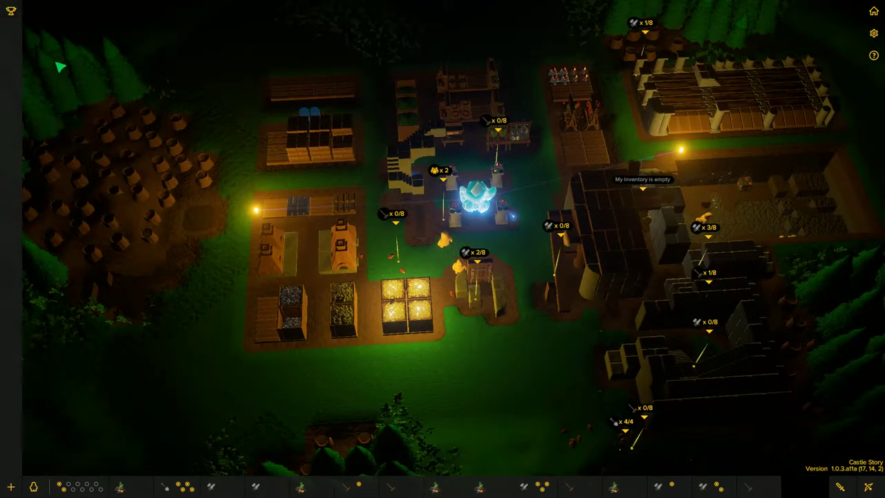
# Mark a harvest area over the northern trees and open the tower's construction plan.
pyautogui.moveTo(277, 208); pyautogui.dragTo(428, 195)
pyautogui.scroll(3)
pyautogui.click(379, 148)
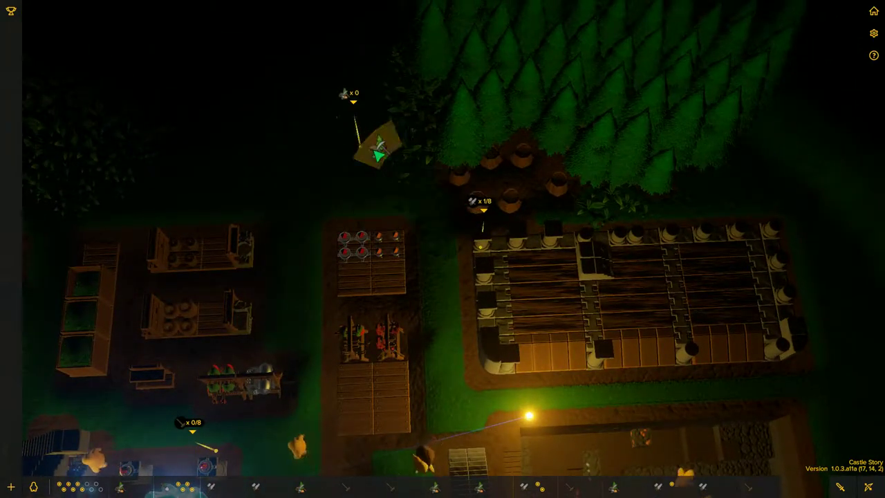
pyautogui.click(445, 146)
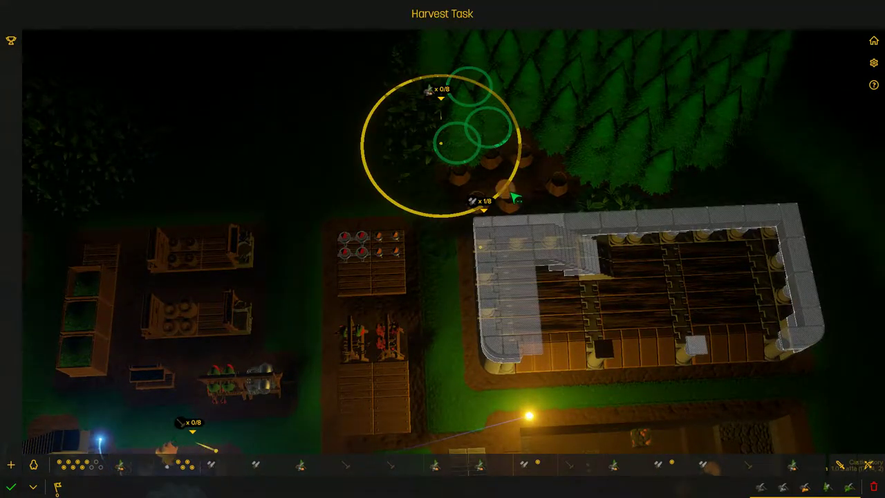
pyautogui.moveTo(508, 192); pyautogui.dragTo(546, 221)
pyautogui.click(12, 489)
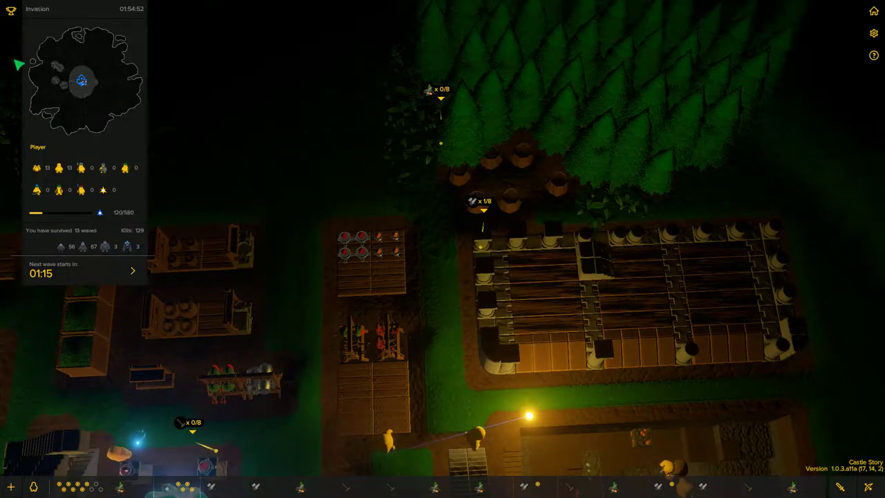
pyautogui.moveTo(443, 276); pyautogui.dragTo(391, 321)
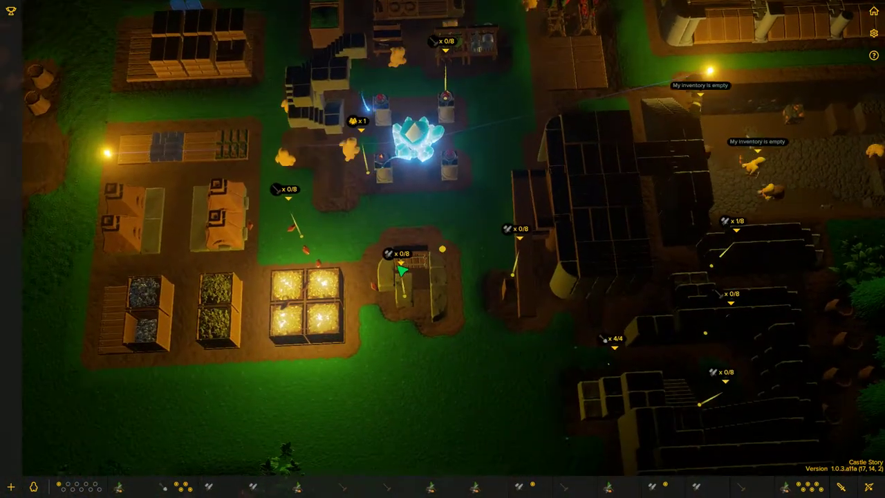
pyautogui.click(401, 284)
pyautogui.scroll(3)
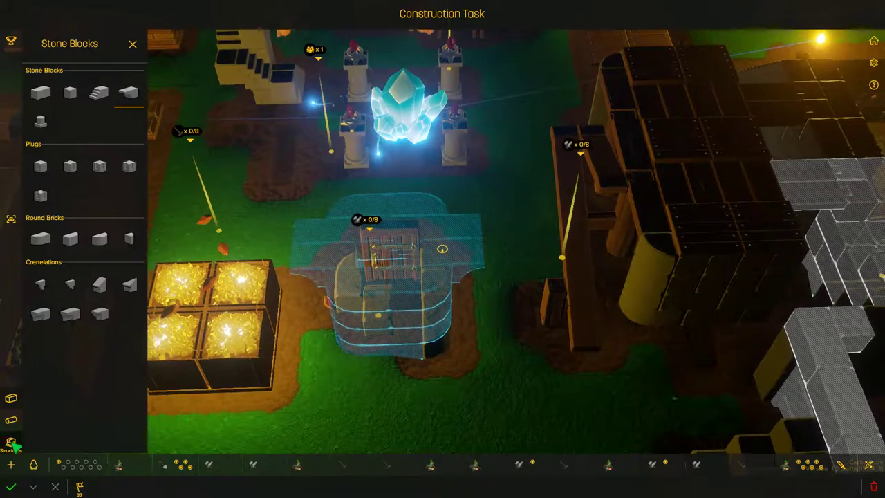
pyautogui.scroll(-3)
# Add a sentinel ward to the tower plan, finish editing, and start a cleanup task.
pyautogui.click(100, 328)
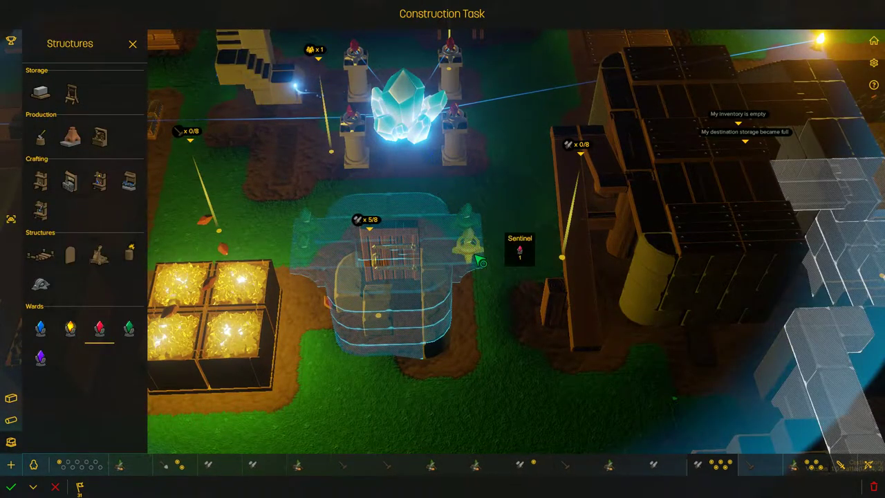
pyautogui.moveTo(484, 269); pyautogui.dragTo(349, 395)
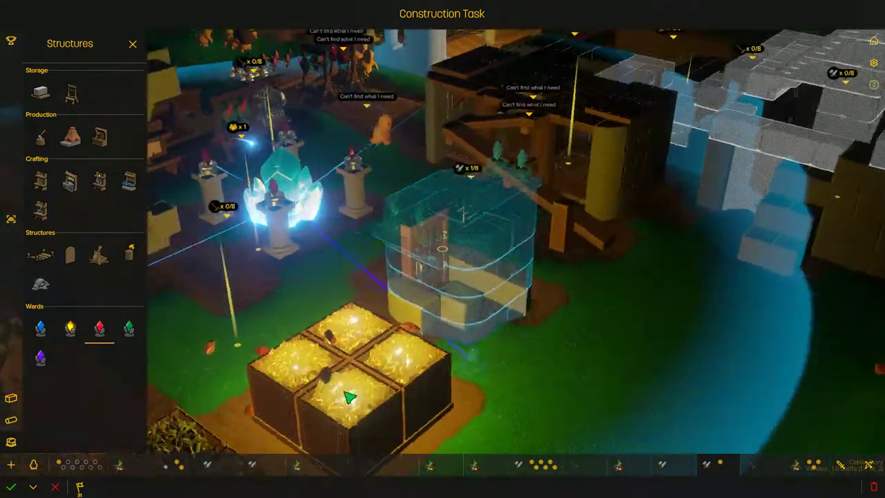
pyautogui.click(14, 488)
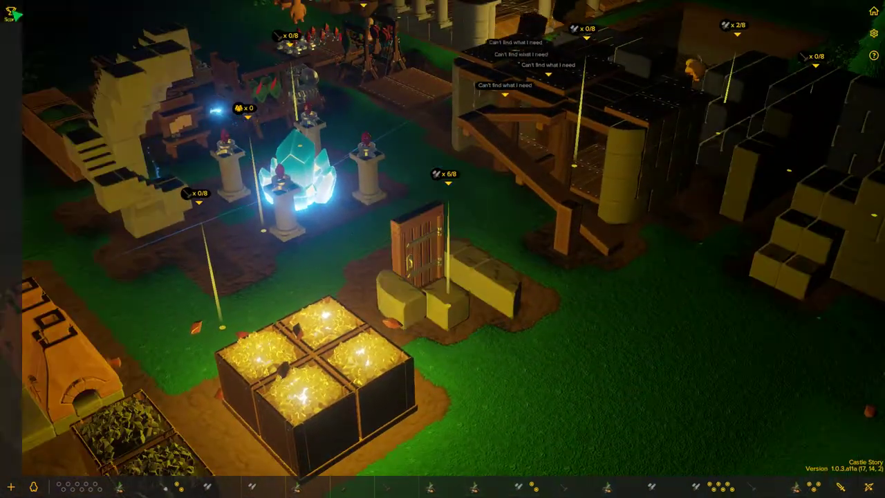
pyautogui.scroll(-3)
pyautogui.moveTo(509, 306); pyautogui.dragTo(515, 202)
pyautogui.press('c')
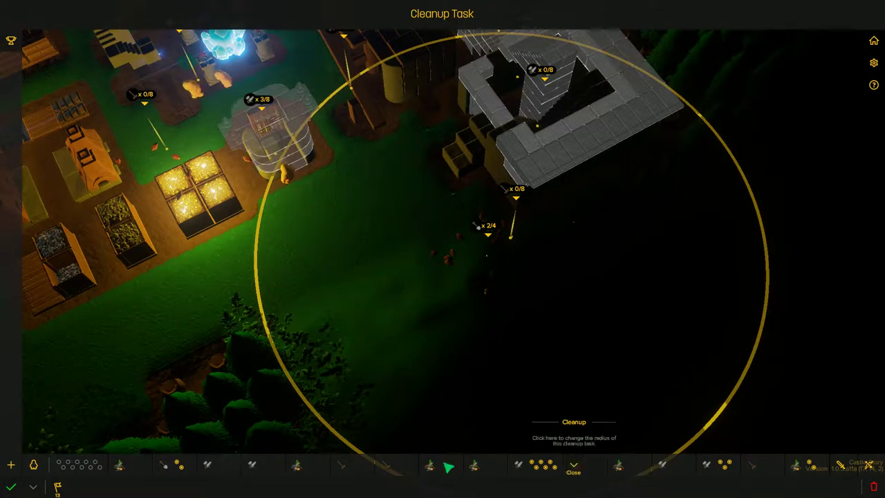
# Confirm the cleanup task and choose which ward the ward crafting station makes.
pyautogui.press('Escape')
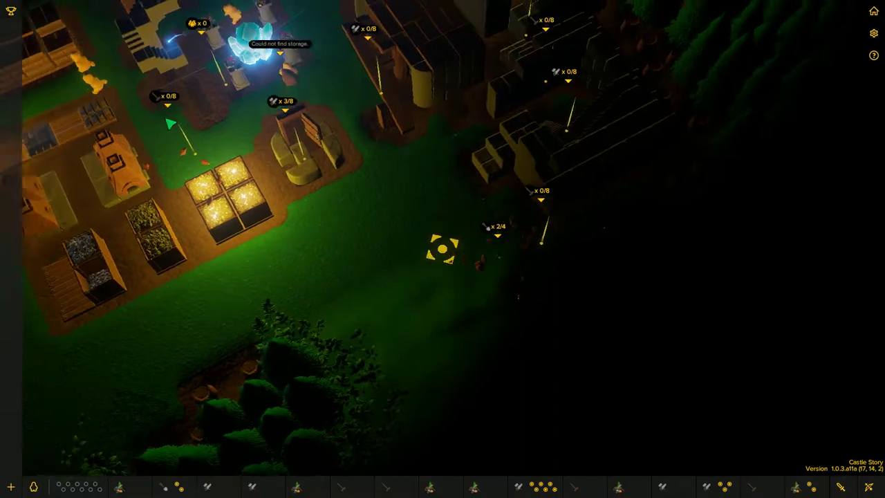
pyautogui.moveTo(443, 276); pyautogui.dragTo(492, 293)
pyautogui.scroll(-3)
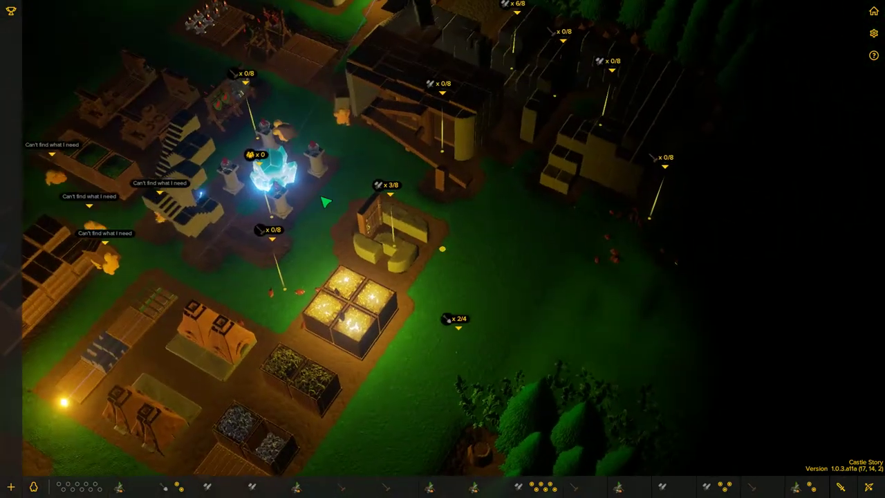
pyautogui.scroll(3)
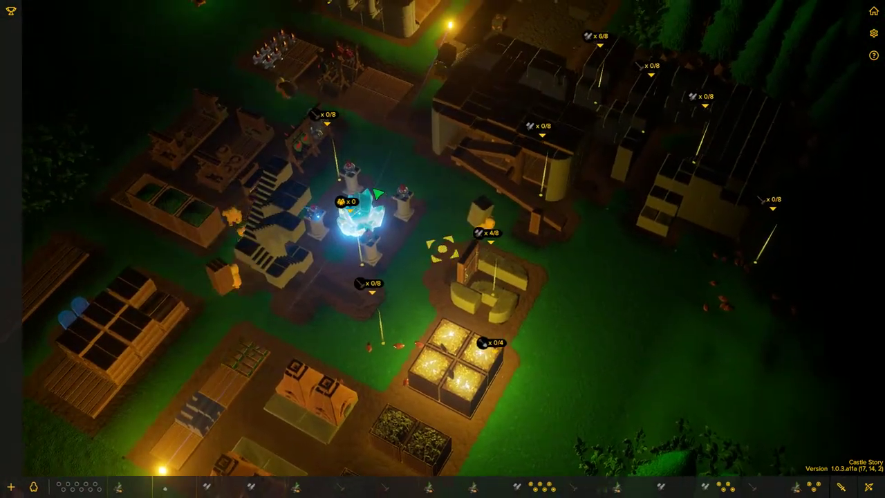
pyautogui.moveTo(379, 196); pyautogui.dragTo(502, 160)
pyautogui.scroll(3)
pyautogui.click(502, 160)
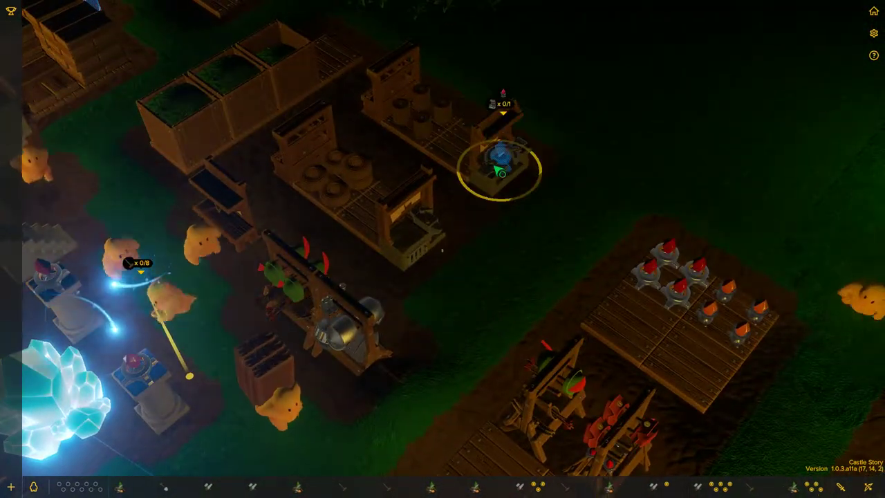
pyautogui.rightClick(499, 172)
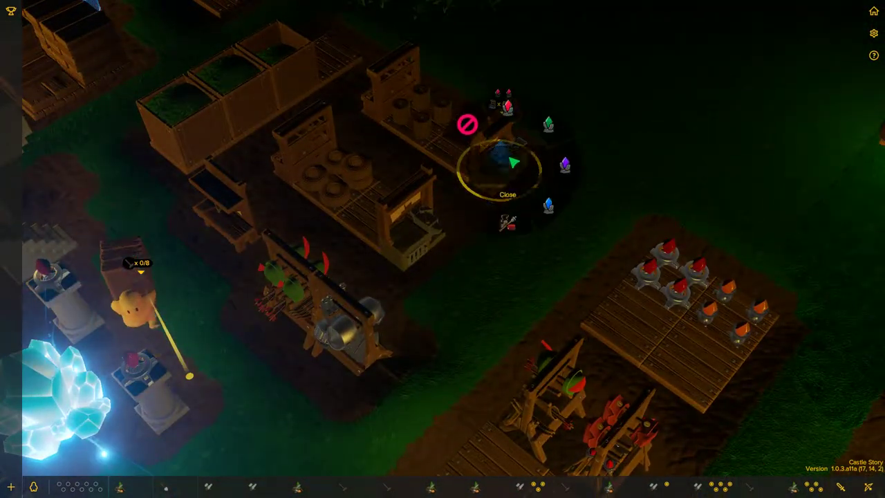
pyautogui.rightClick(506, 179)
pyautogui.click(505, 149)
pyautogui.scroll(-3)
pyautogui.scroll(-3)
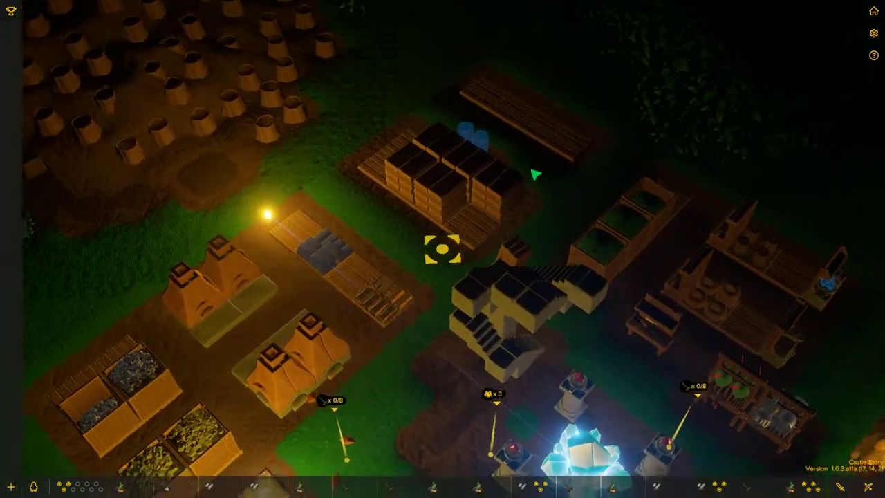
pyautogui.scroll(3)
pyautogui.scroll(3)
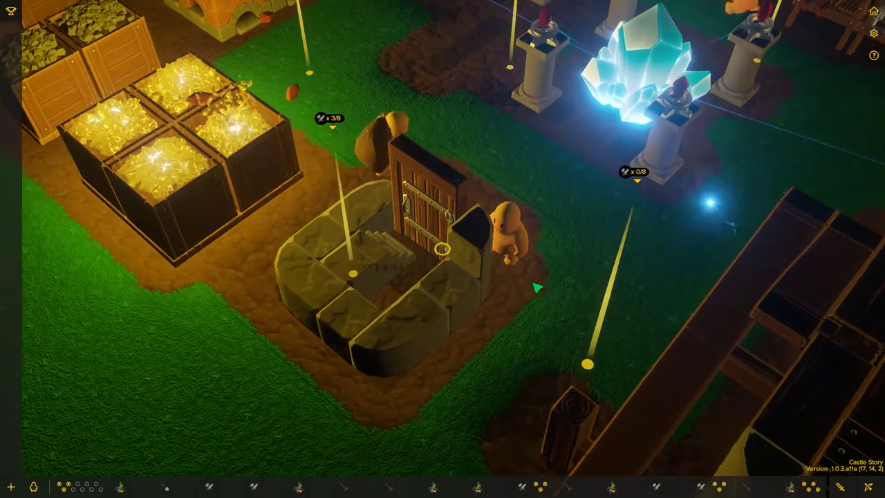
# Survey the settlement and check the score and wave status panel.
pyautogui.moveTo(467, 299); pyautogui.dragTo(617, 288)
pyautogui.scroll(-3)
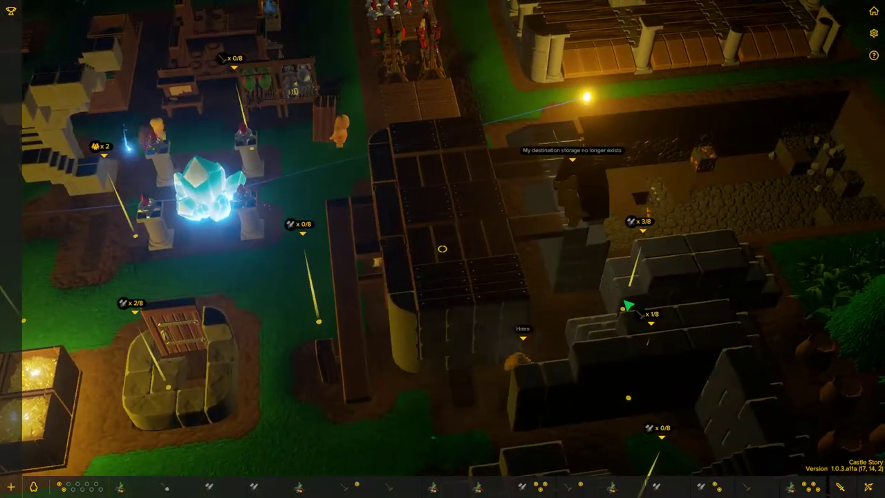
pyautogui.moveTo(442, 248); pyautogui.dragTo(549, 318)
pyautogui.scroll(3)
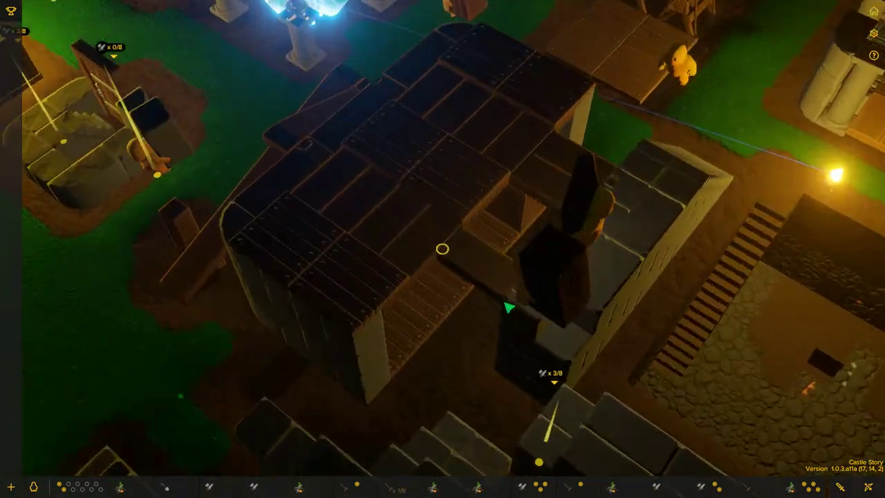
pyautogui.scroll(-3)
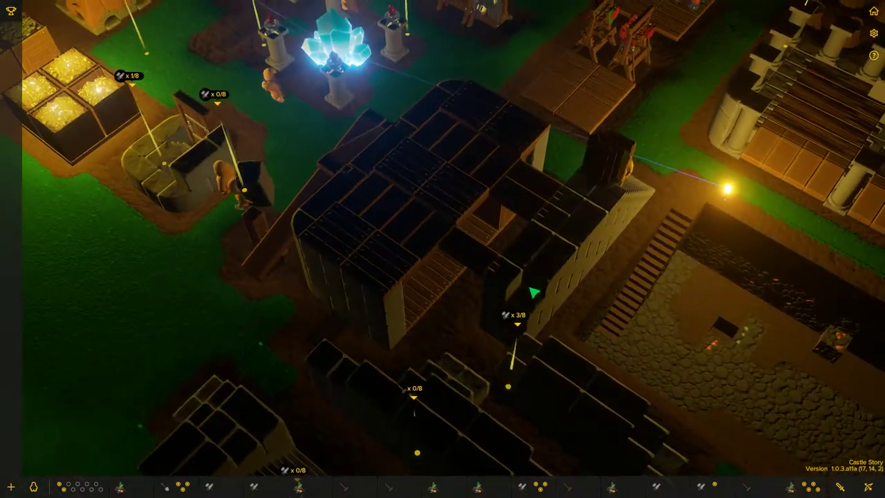
pyautogui.moveTo(532, 293); pyautogui.dragTo(442, 249)
pyautogui.scroll(3)
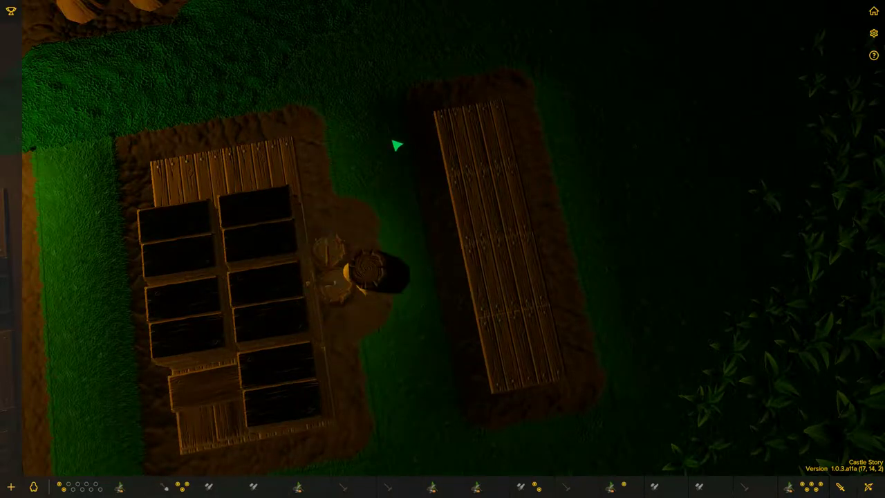
pyautogui.scroll(-3)
pyautogui.moveTo(396, 144); pyautogui.dragTo(325, 277)
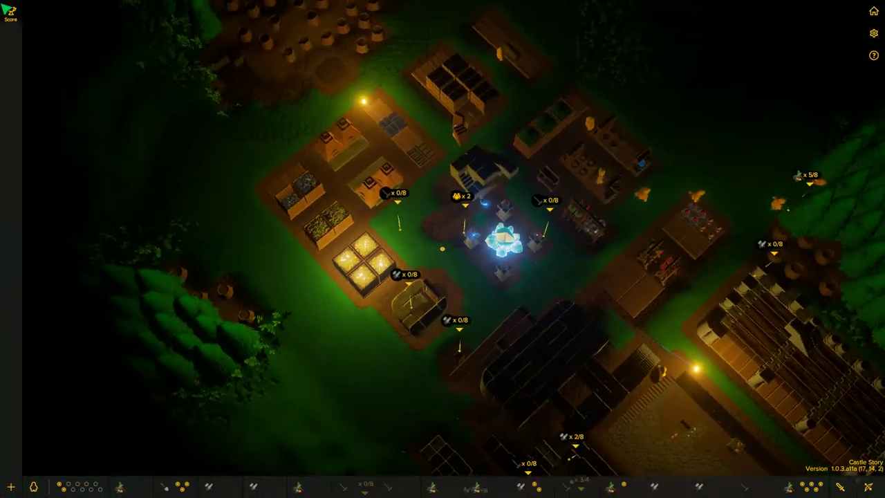
pyautogui.click(10, 10)
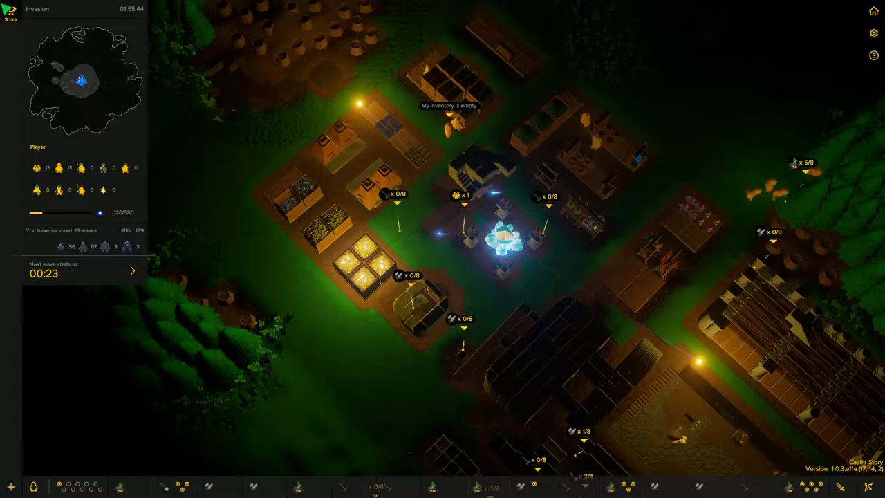
pyautogui.click(10, 10)
pyautogui.moveTo(443, 276); pyautogui.dragTo(297, 228)
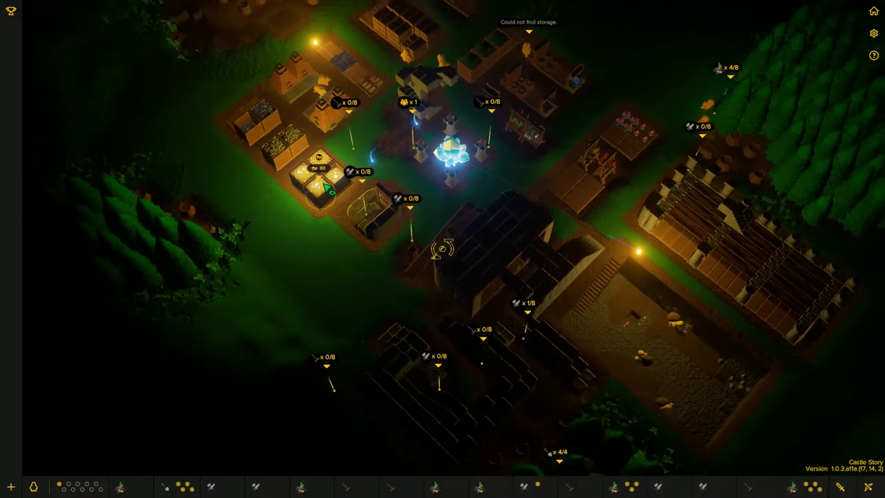
pyautogui.moveTo(443, 249); pyautogui.dragTo(484, 263)
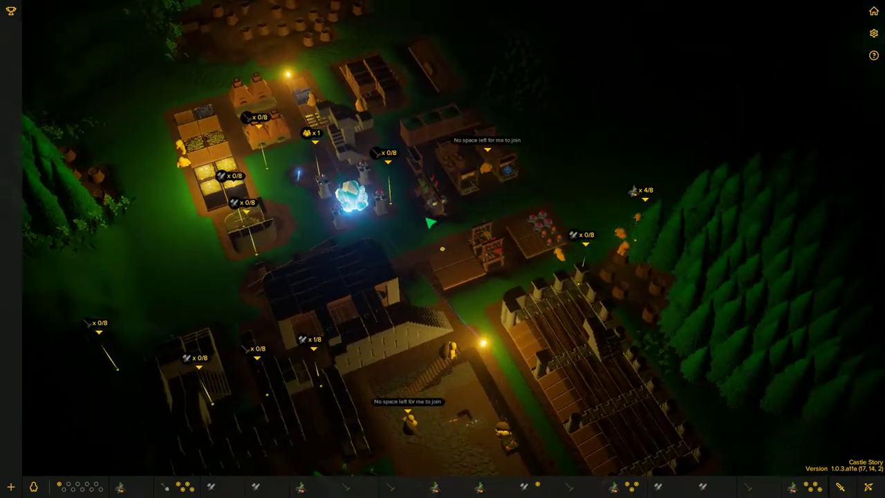
pyautogui.moveTo(443, 224); pyautogui.dragTo(588, 318)
# Pause the game with Escape, bringing up the main menu.
pyautogui.press('Escape')
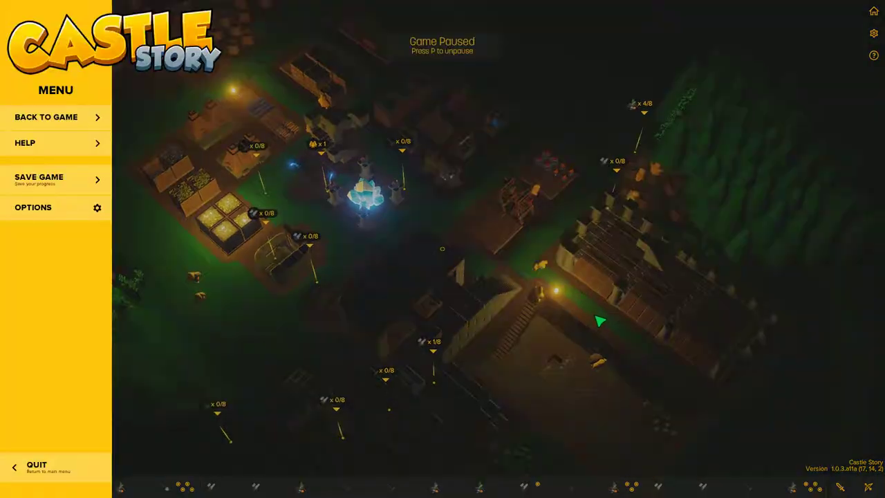